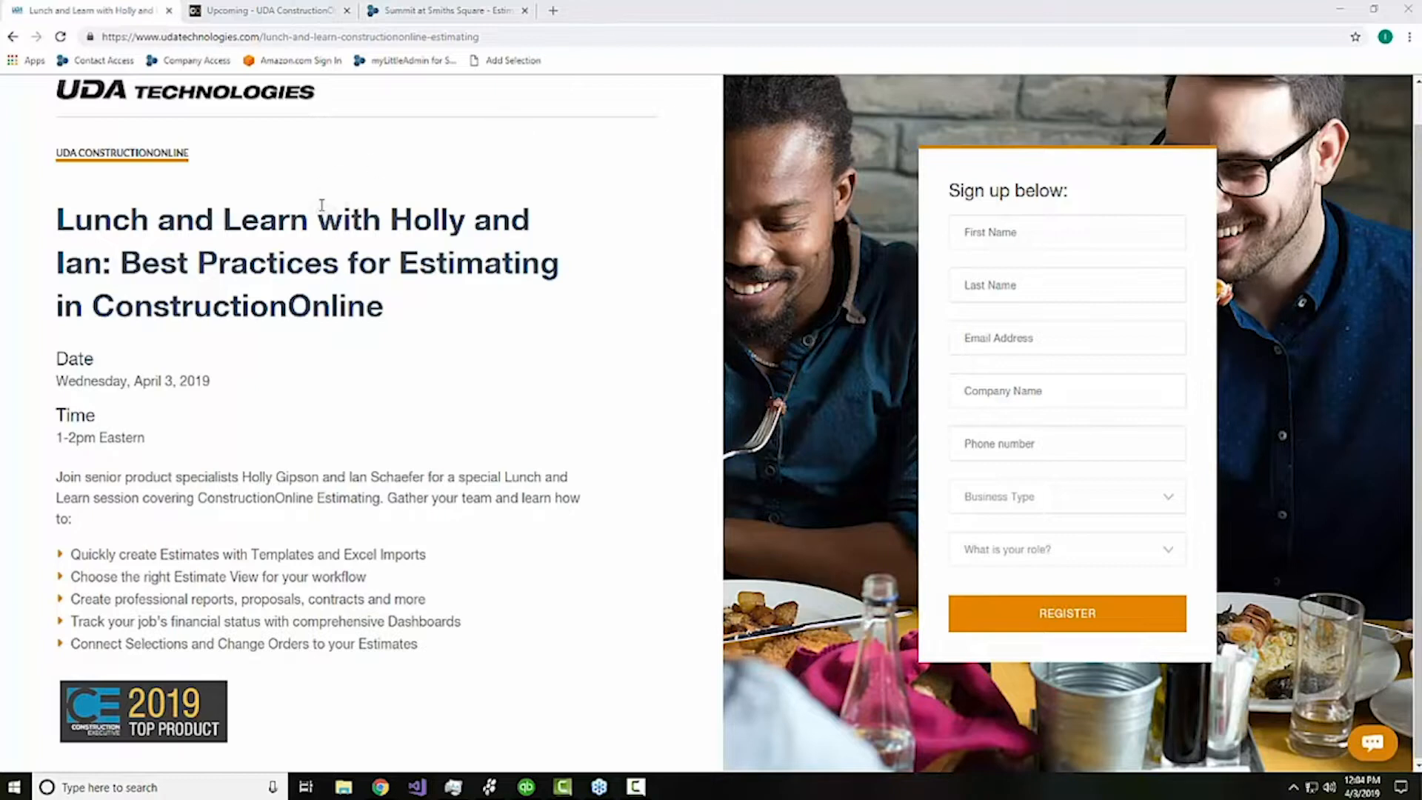
Step: Switch to ConstructionOnline and open the estimating page of the Summit at Smiths Square - Phase 2 project
click(280, 11)
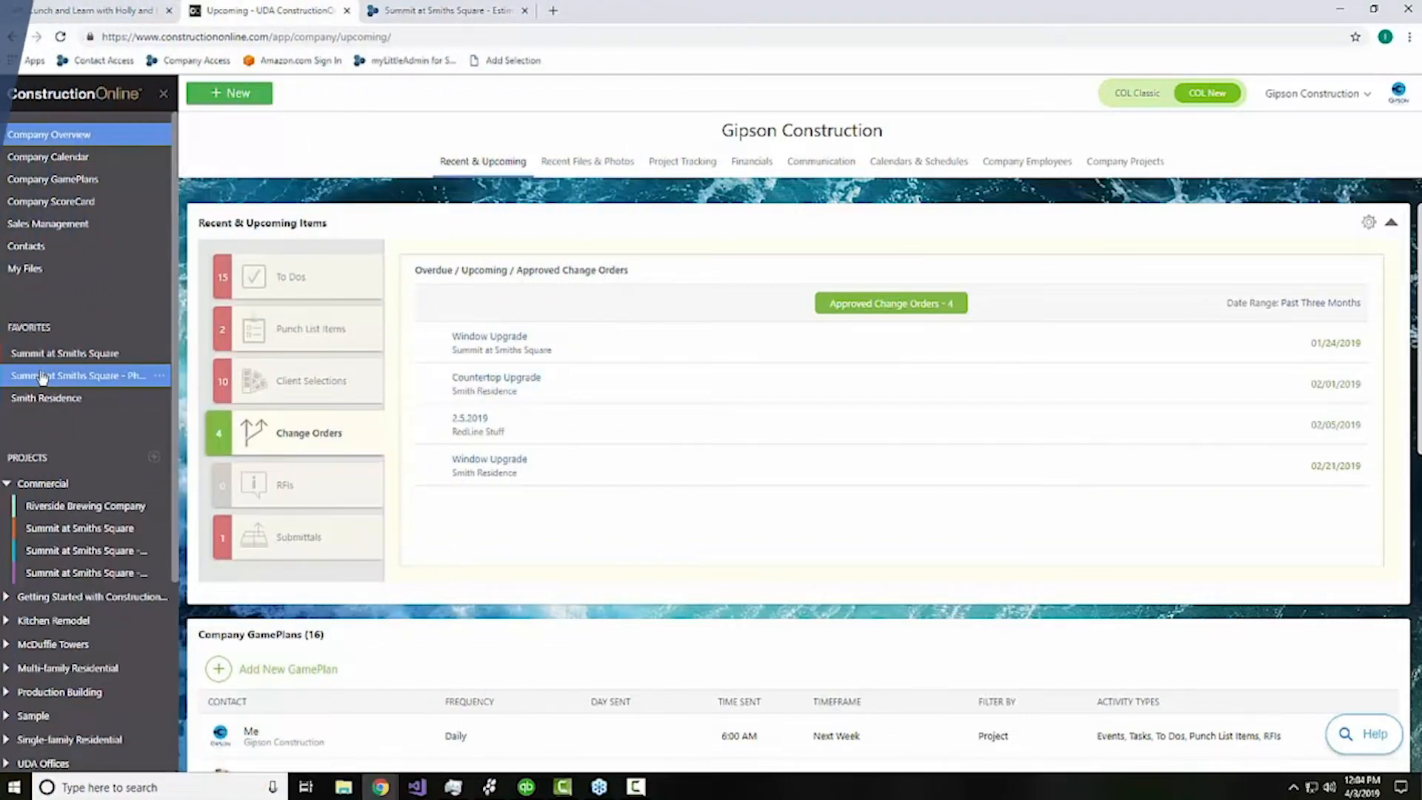
click(42, 375)
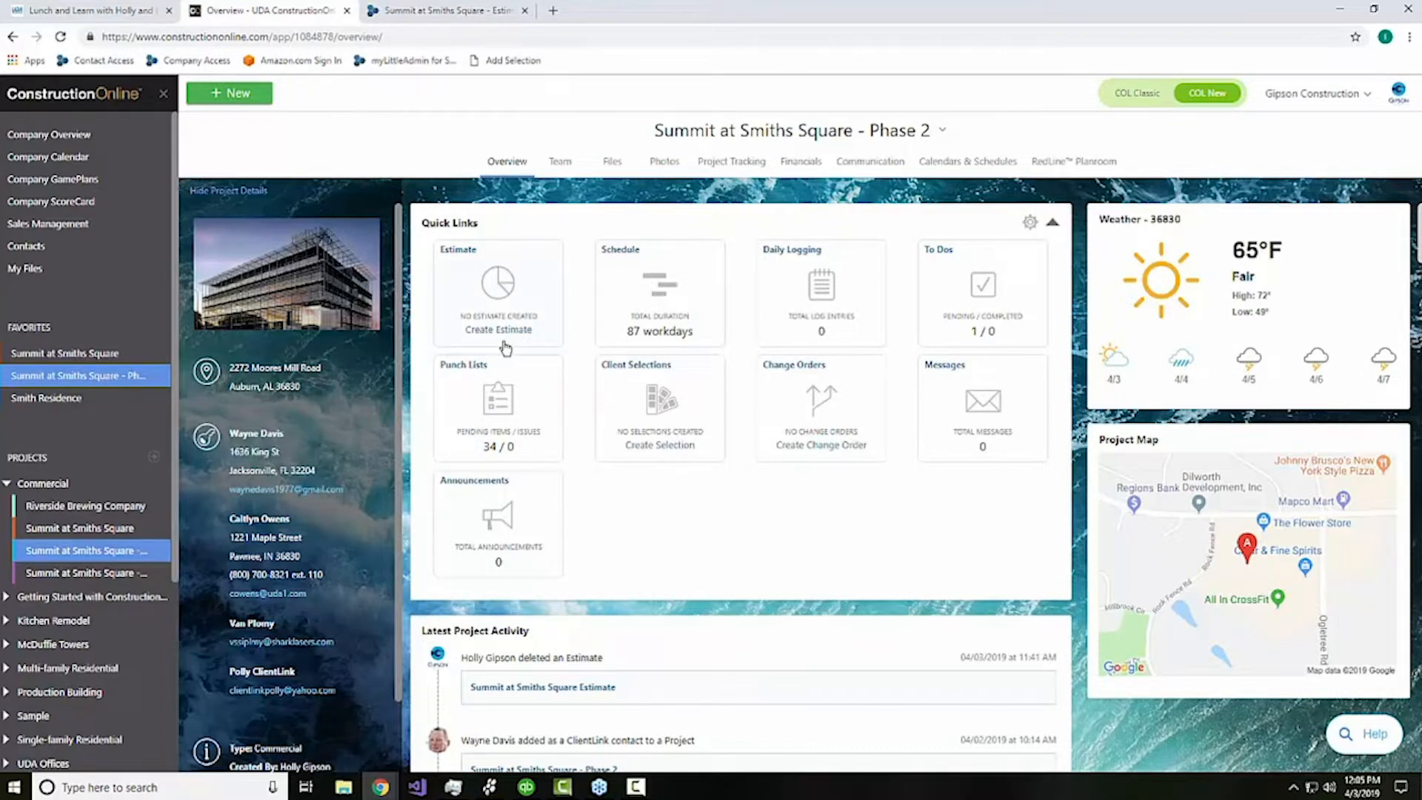
click(530, 294)
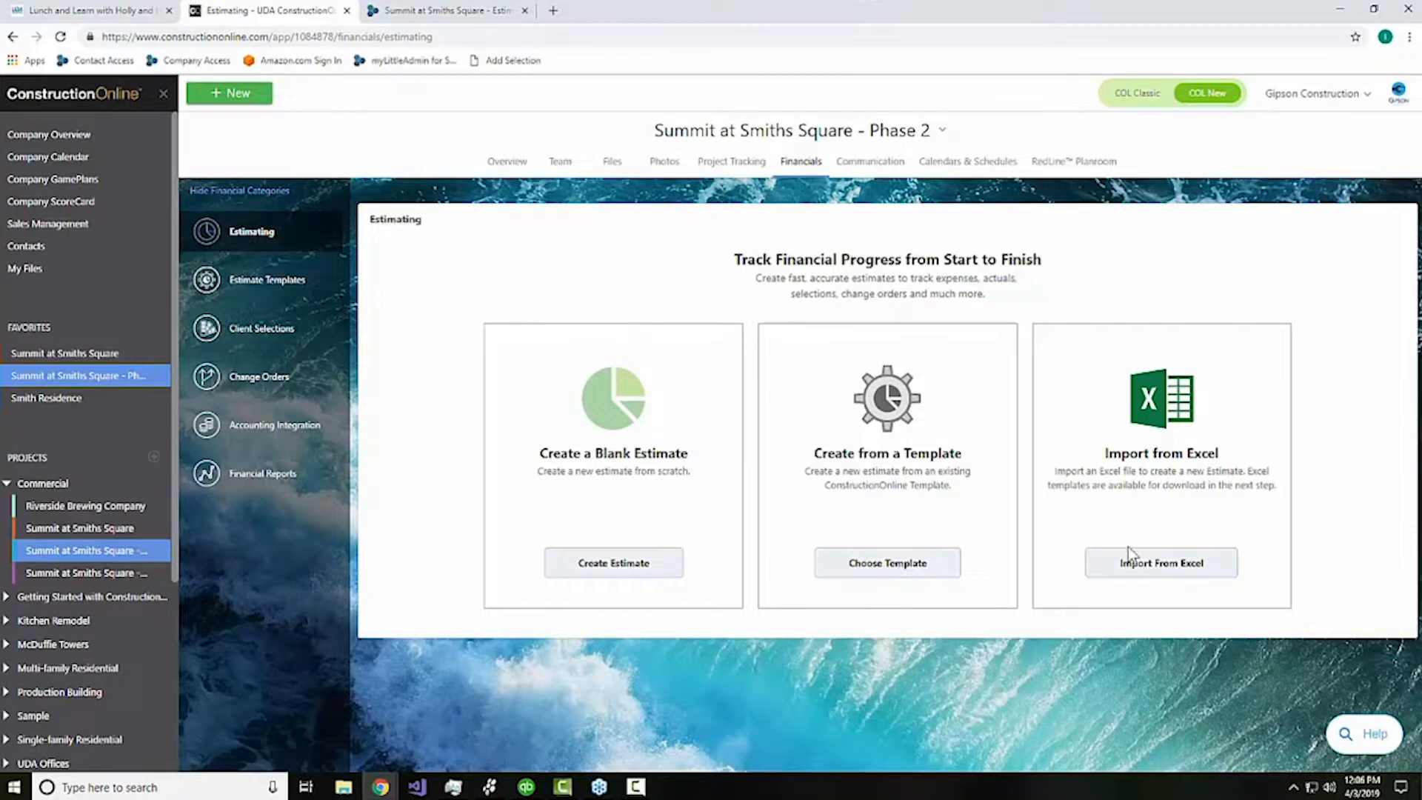
click(952, 567)
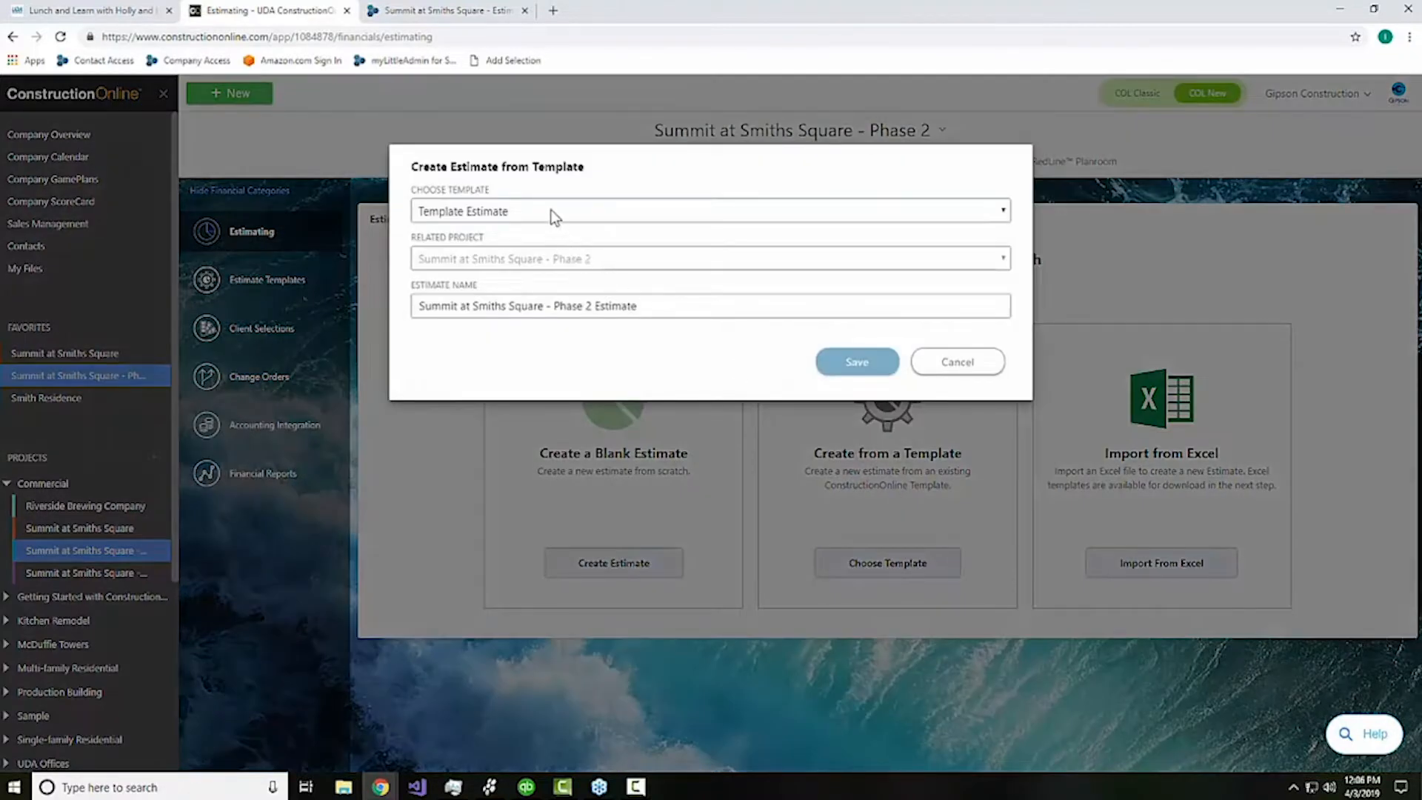
click(503, 211)
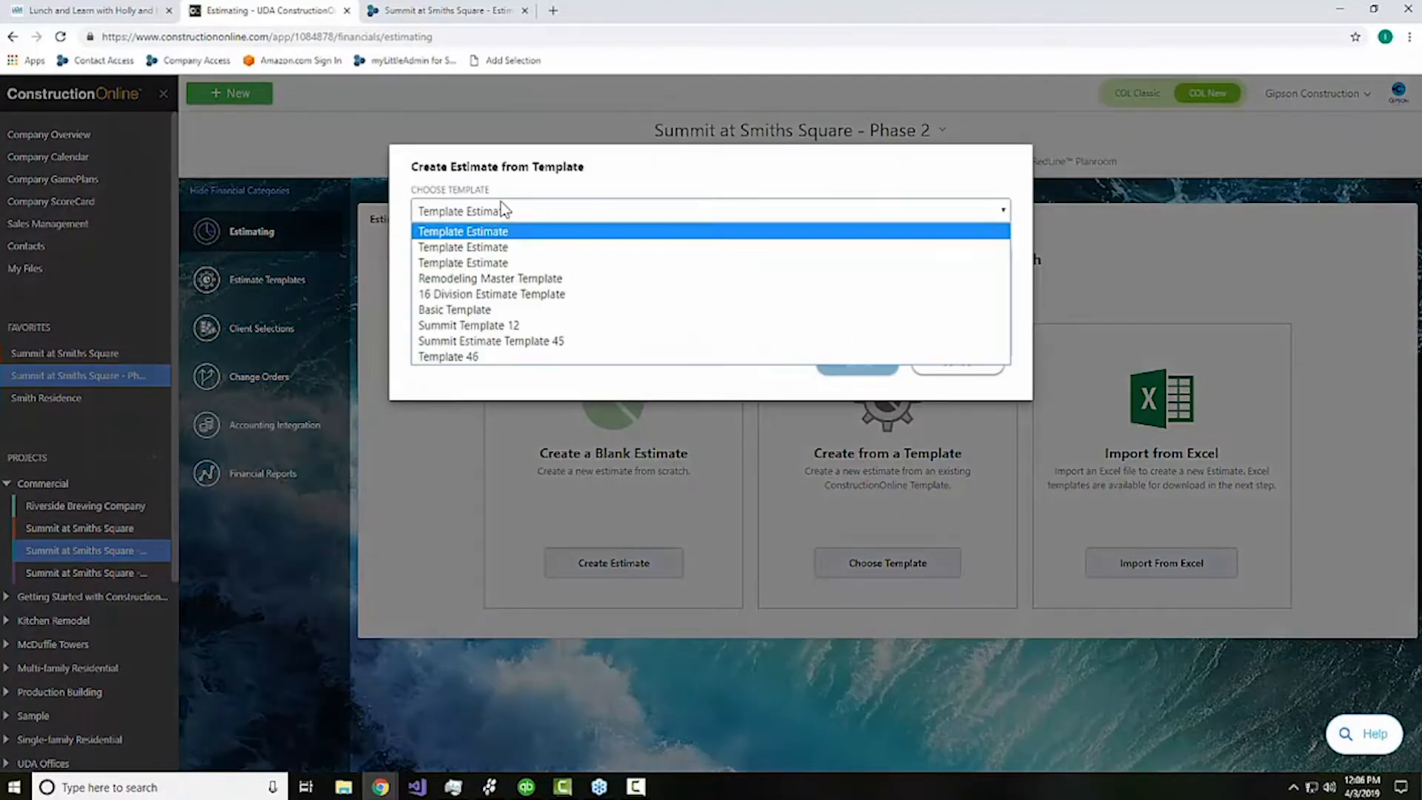
click(471, 294)
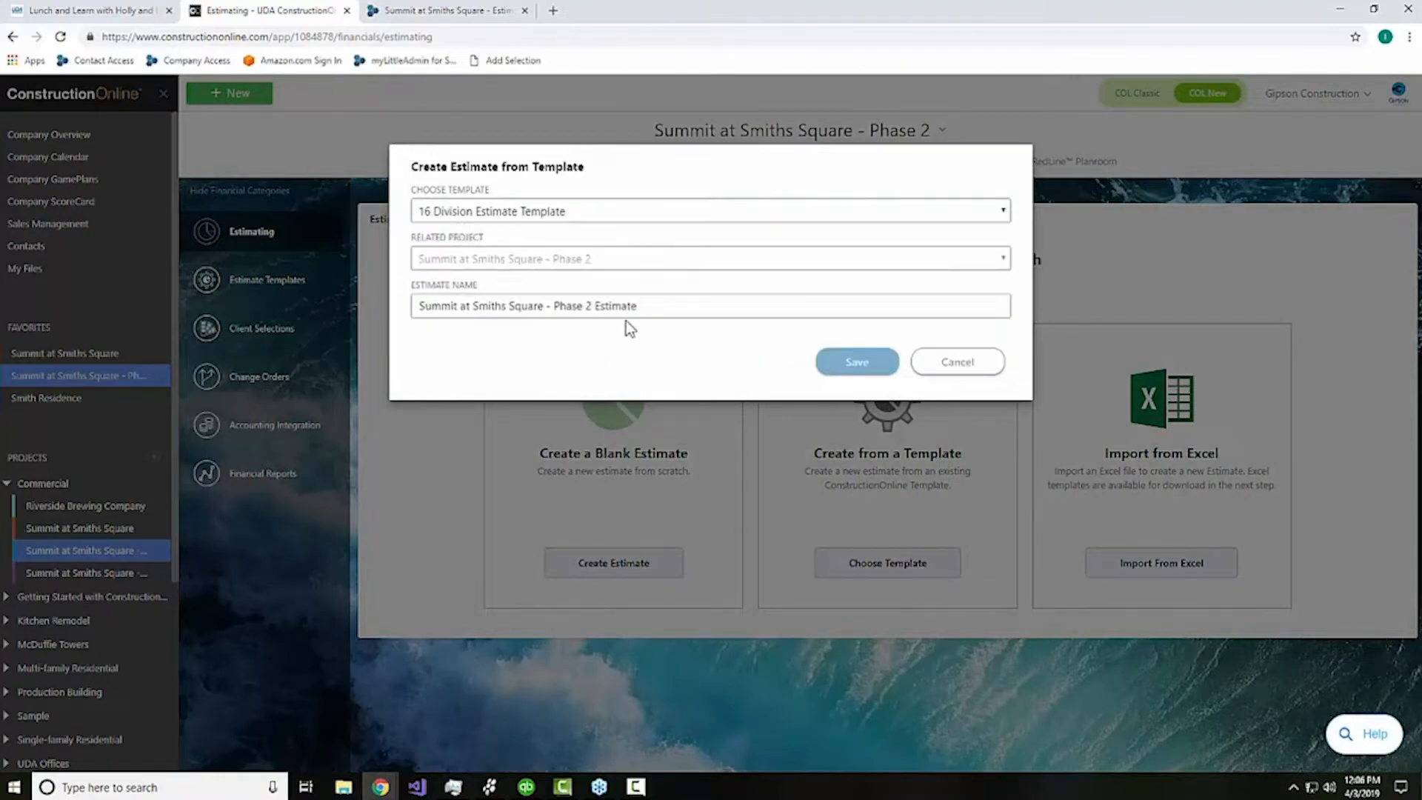
click(598, 211)
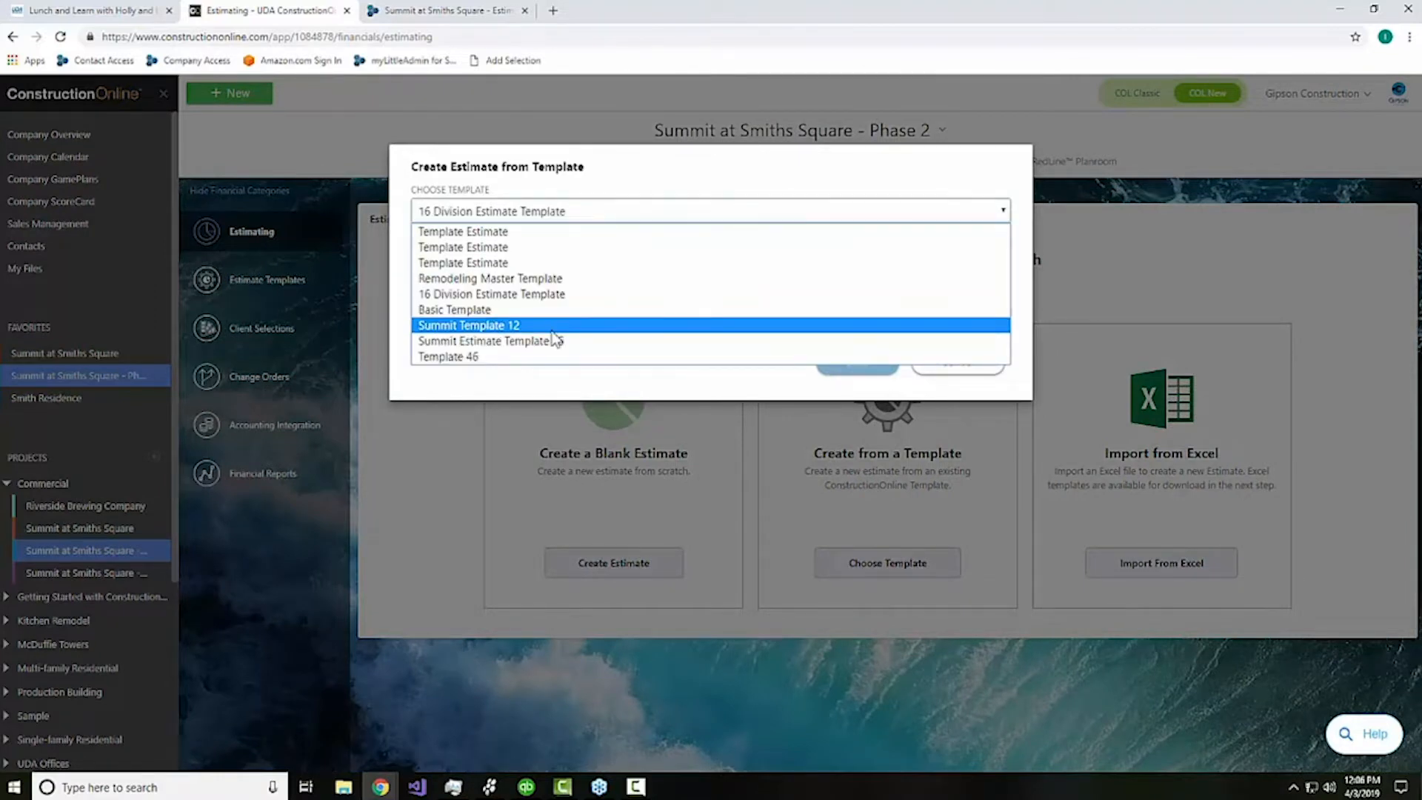
click(629, 187)
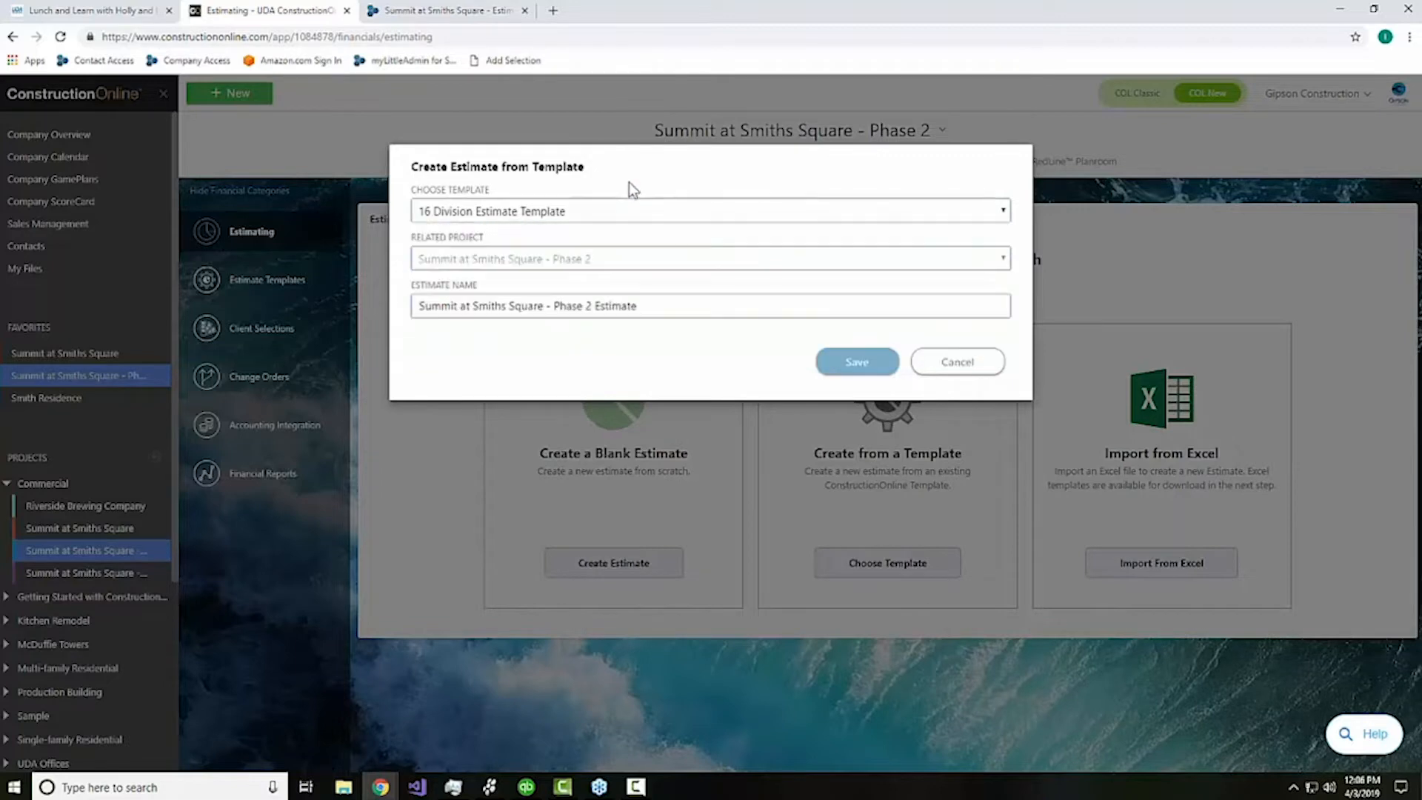
click(955, 363)
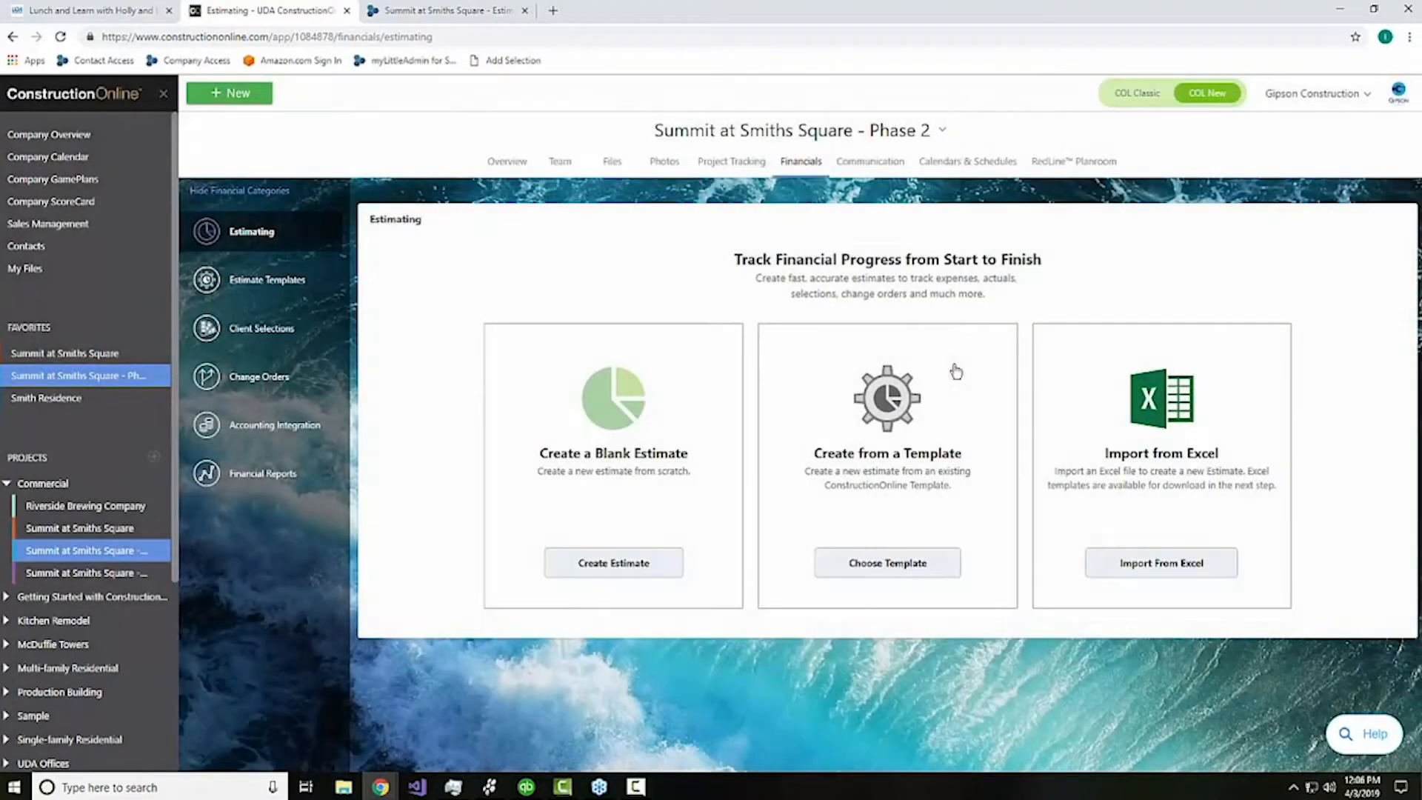
click(1193, 570)
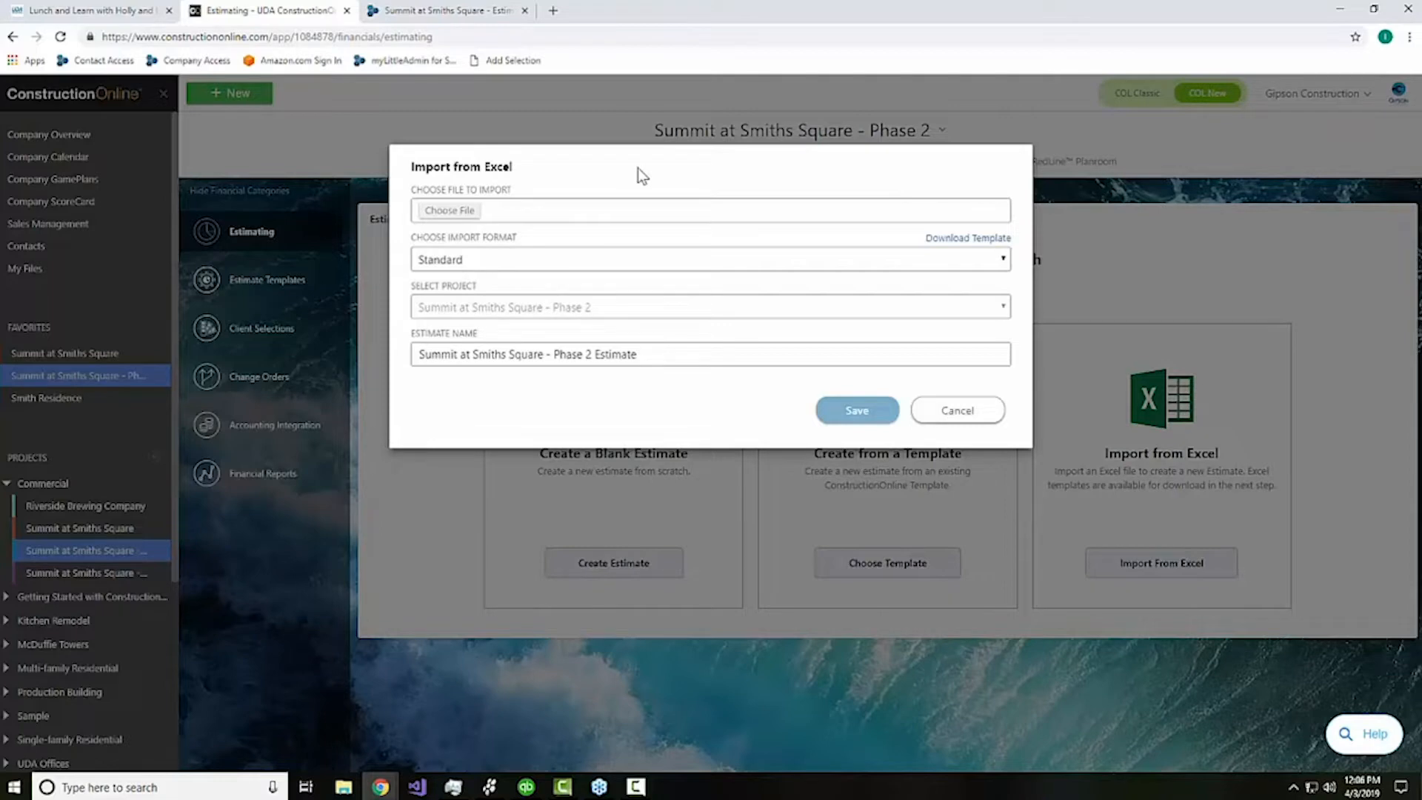
click(955, 410)
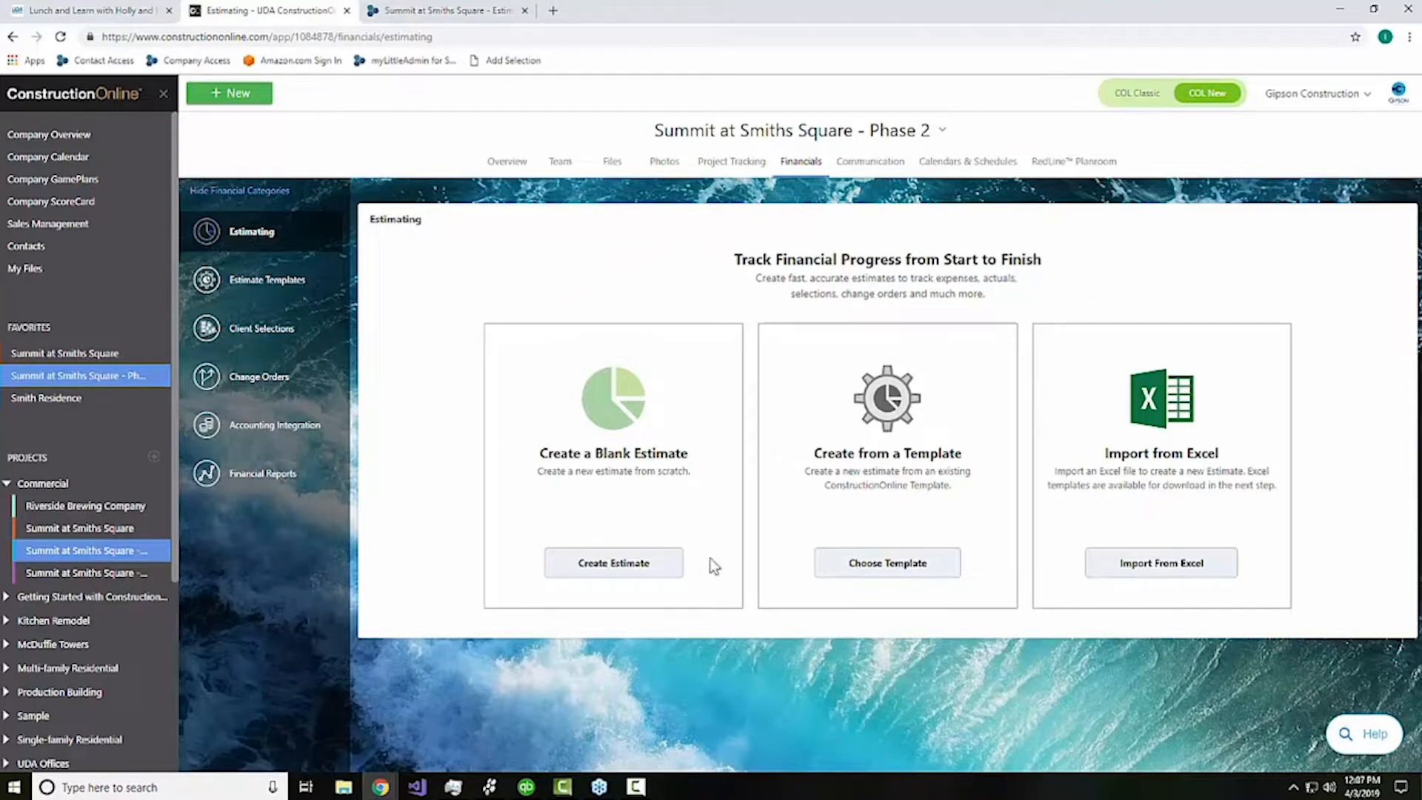
Step: Create a blank Standard Estimate for the project, keeping the name Summit at Smiths Square - Phase 2 Estimate
click(647, 565)
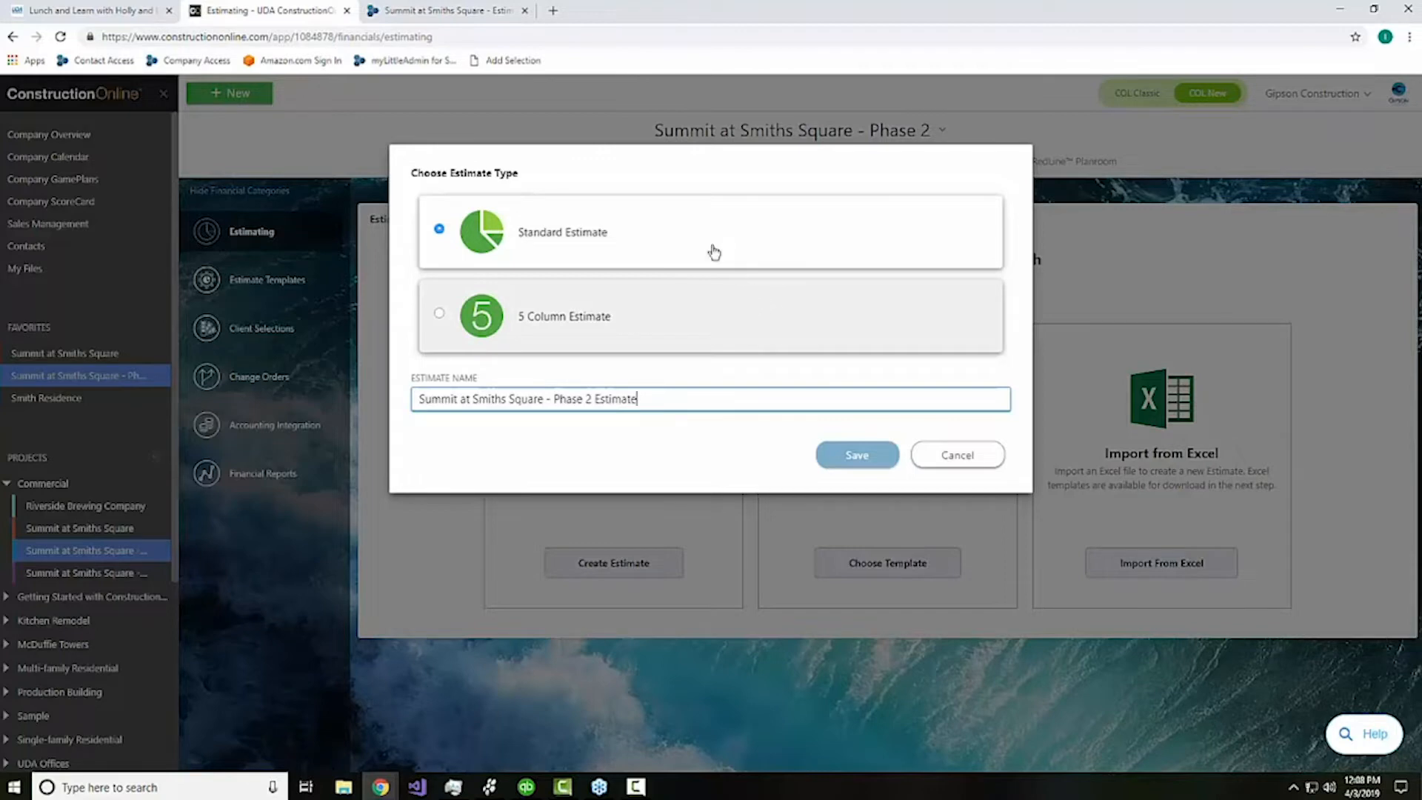
click(674, 332)
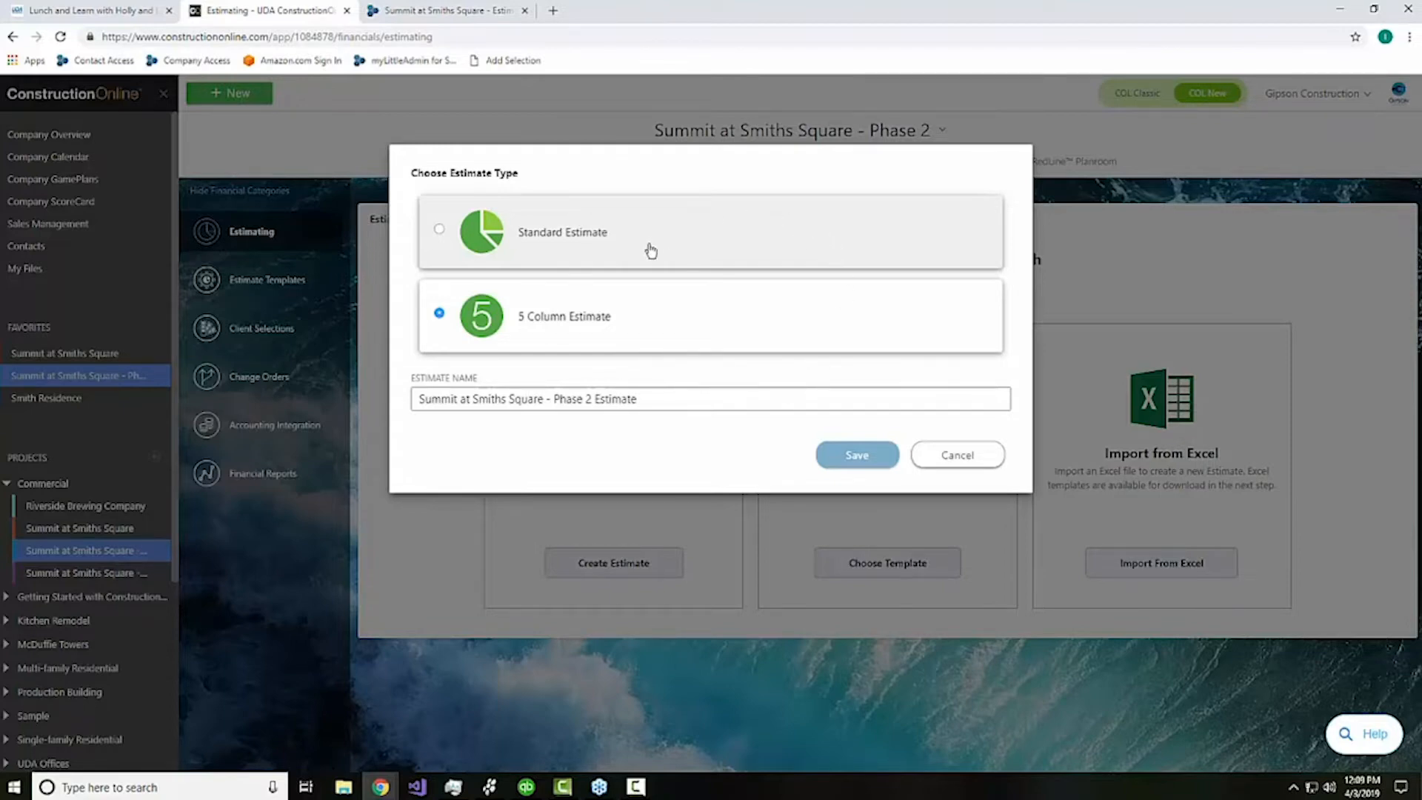
click(916, 237)
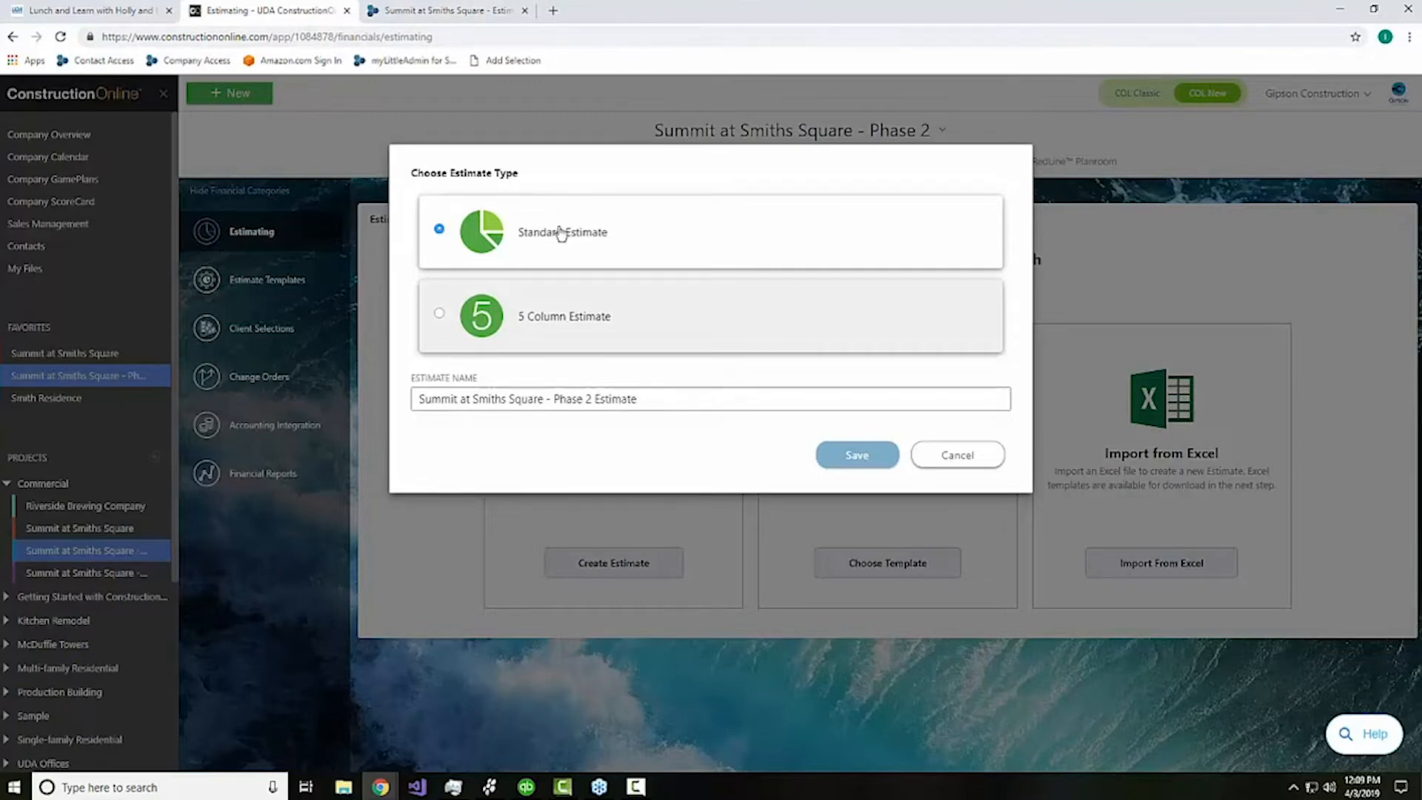
click(870, 461)
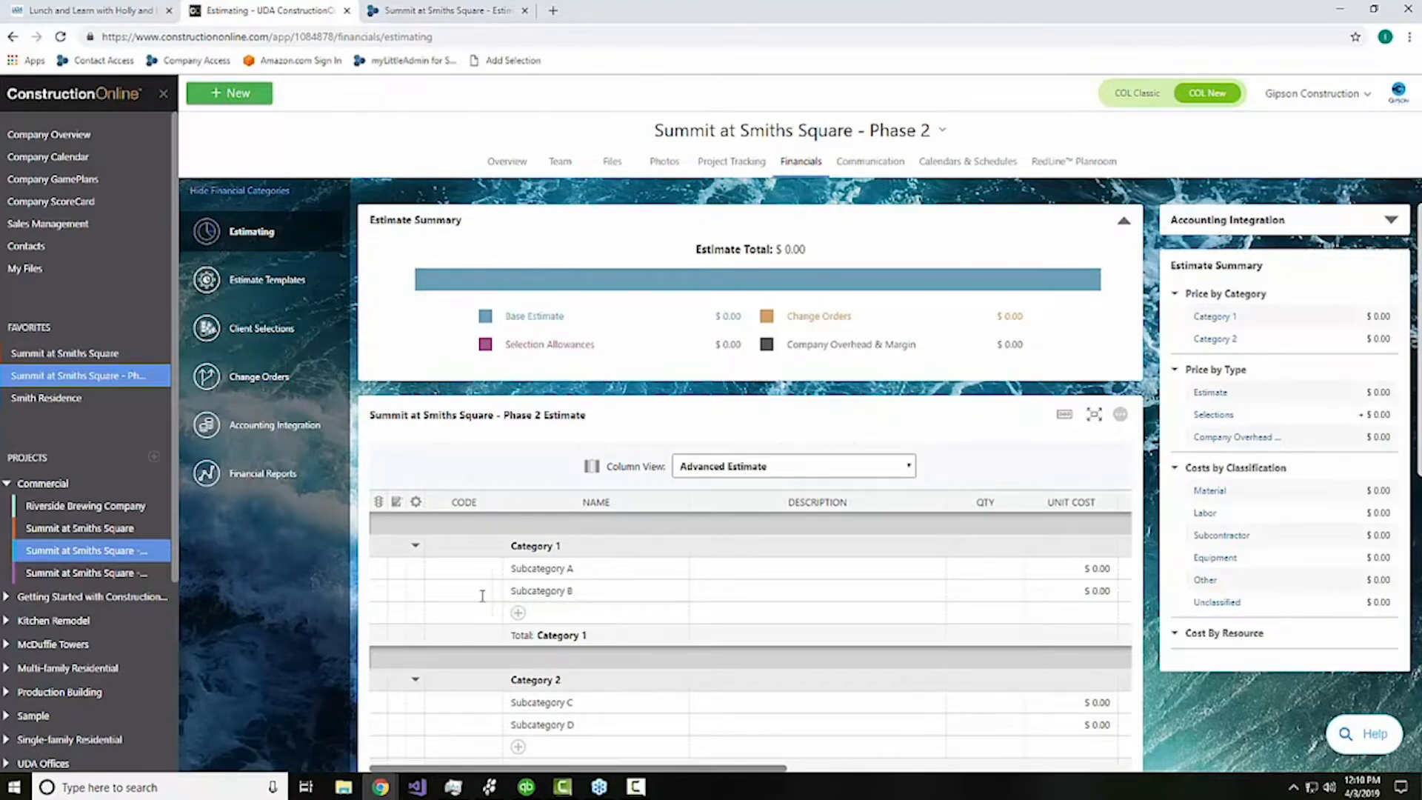
Step: Check the cost classification choices for Subcategory A and expand the estimate grid to full screen
click(415, 570)
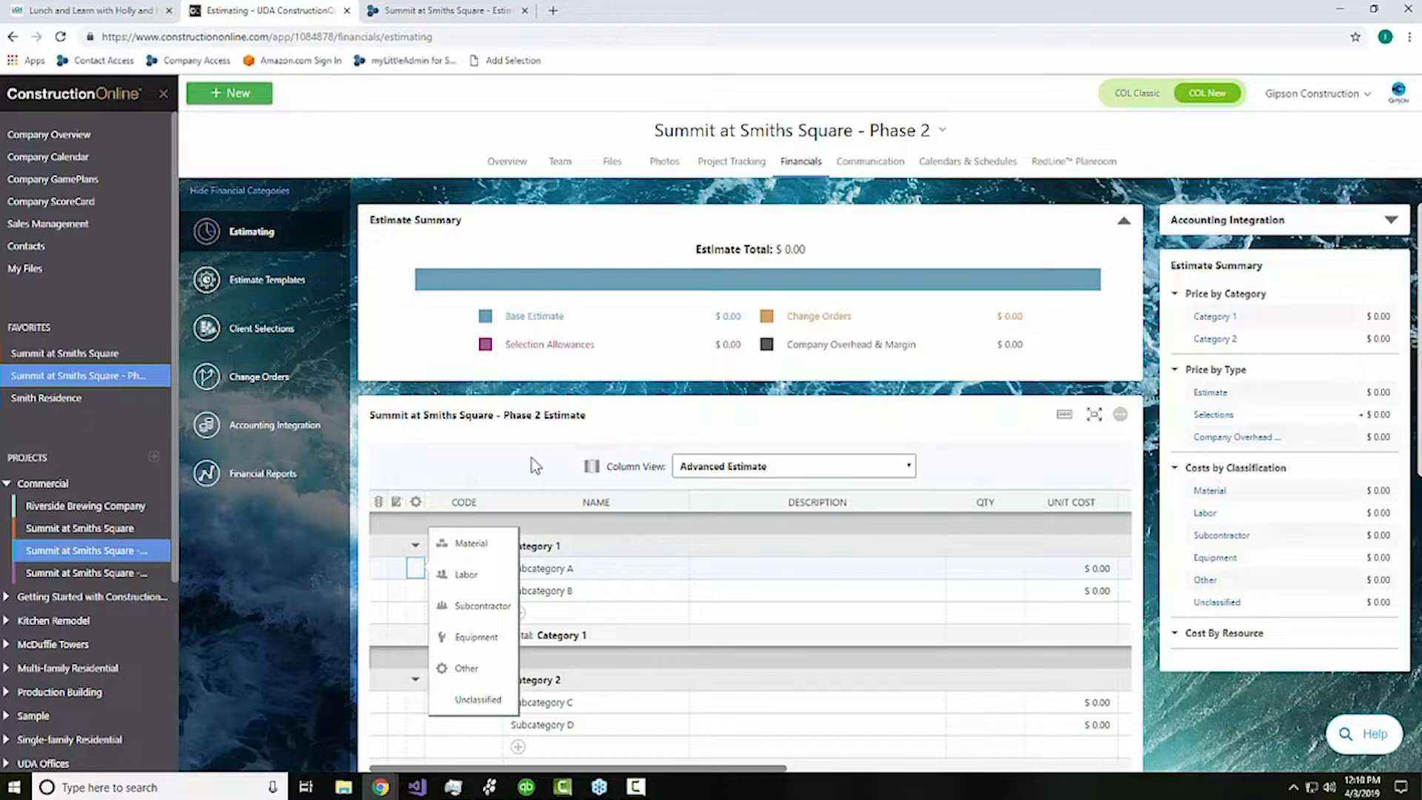
click(557, 576)
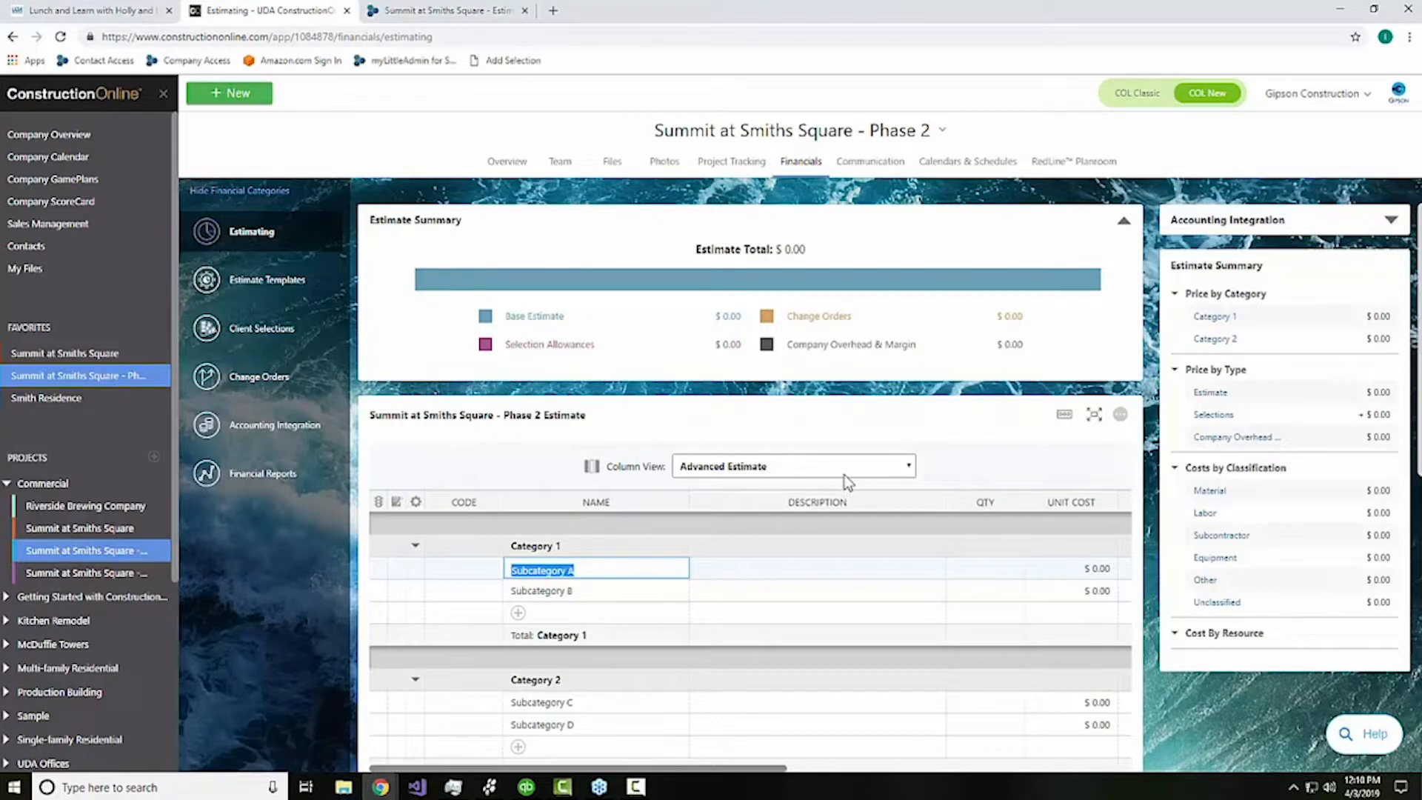
mouse_move(834, 503)
click(1094, 419)
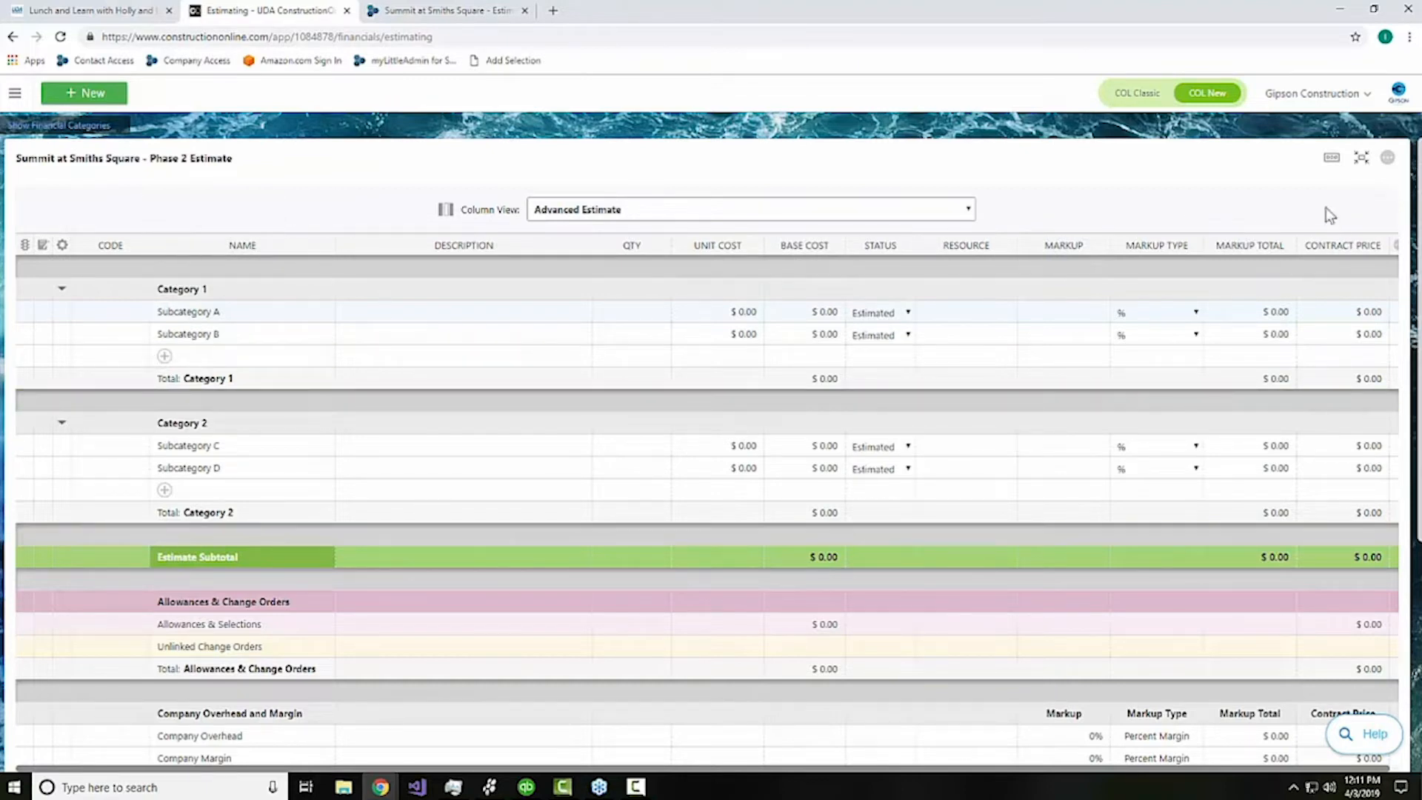
Step: Show the estimate's floating toolbar and review its New, Edit, View and Reports commands
click(1331, 162)
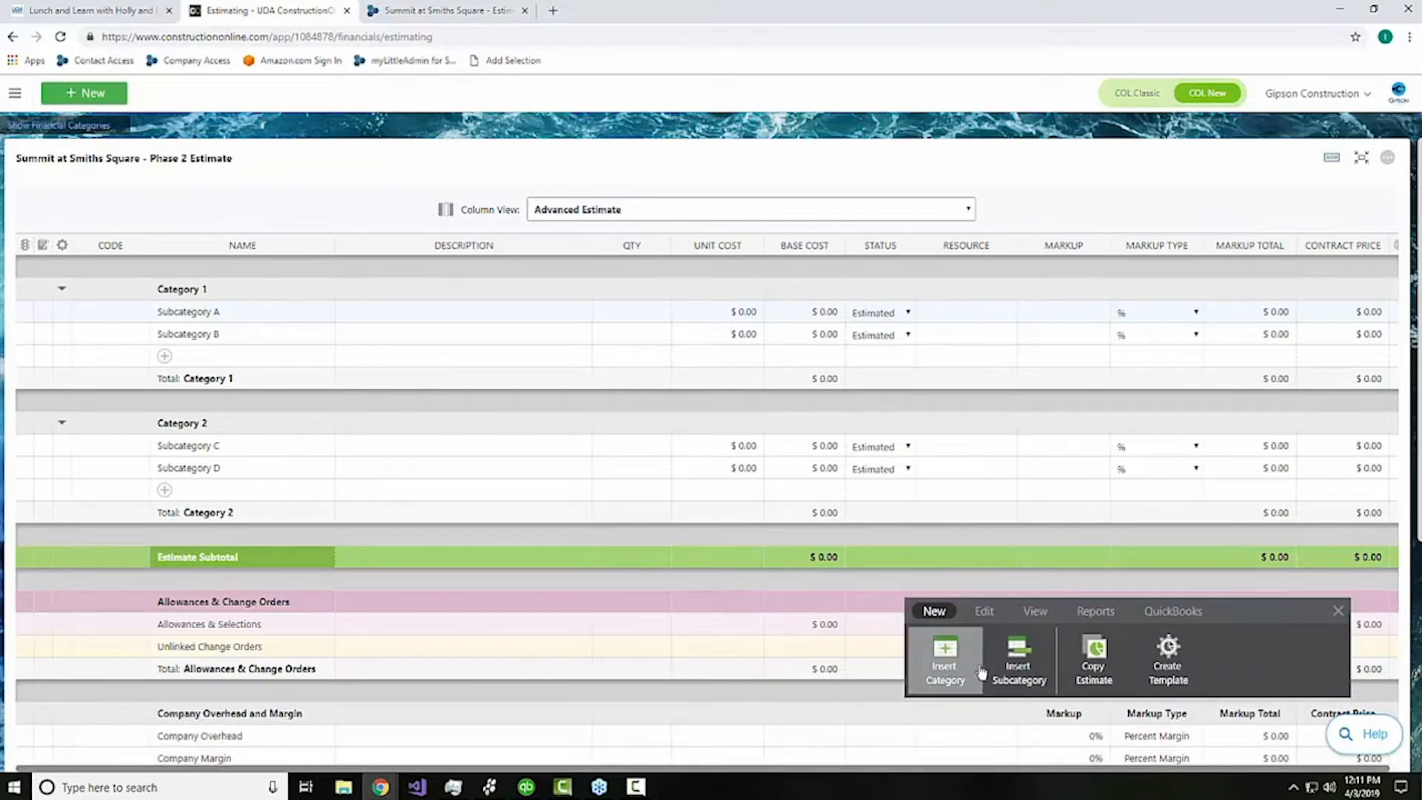
click(984, 616)
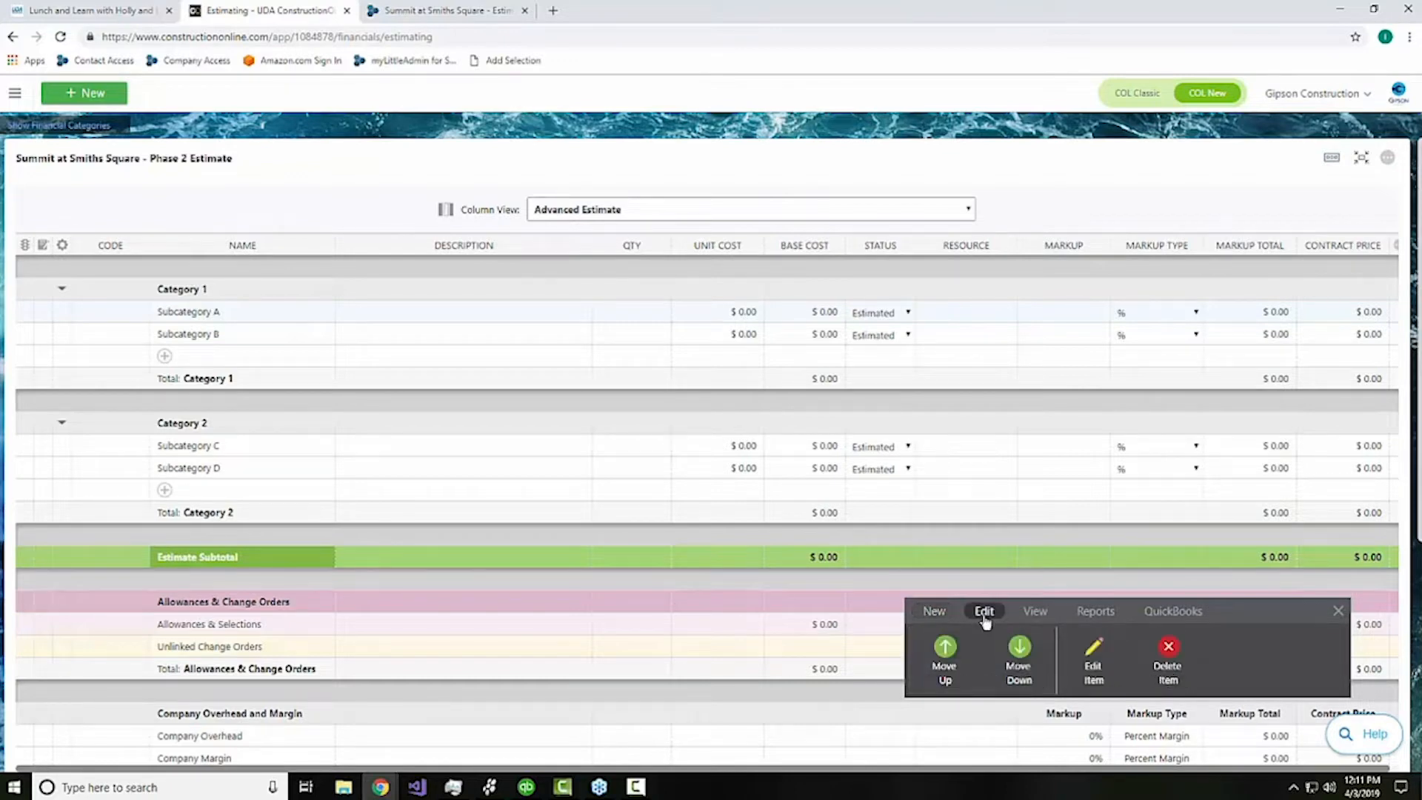
click(1035, 615)
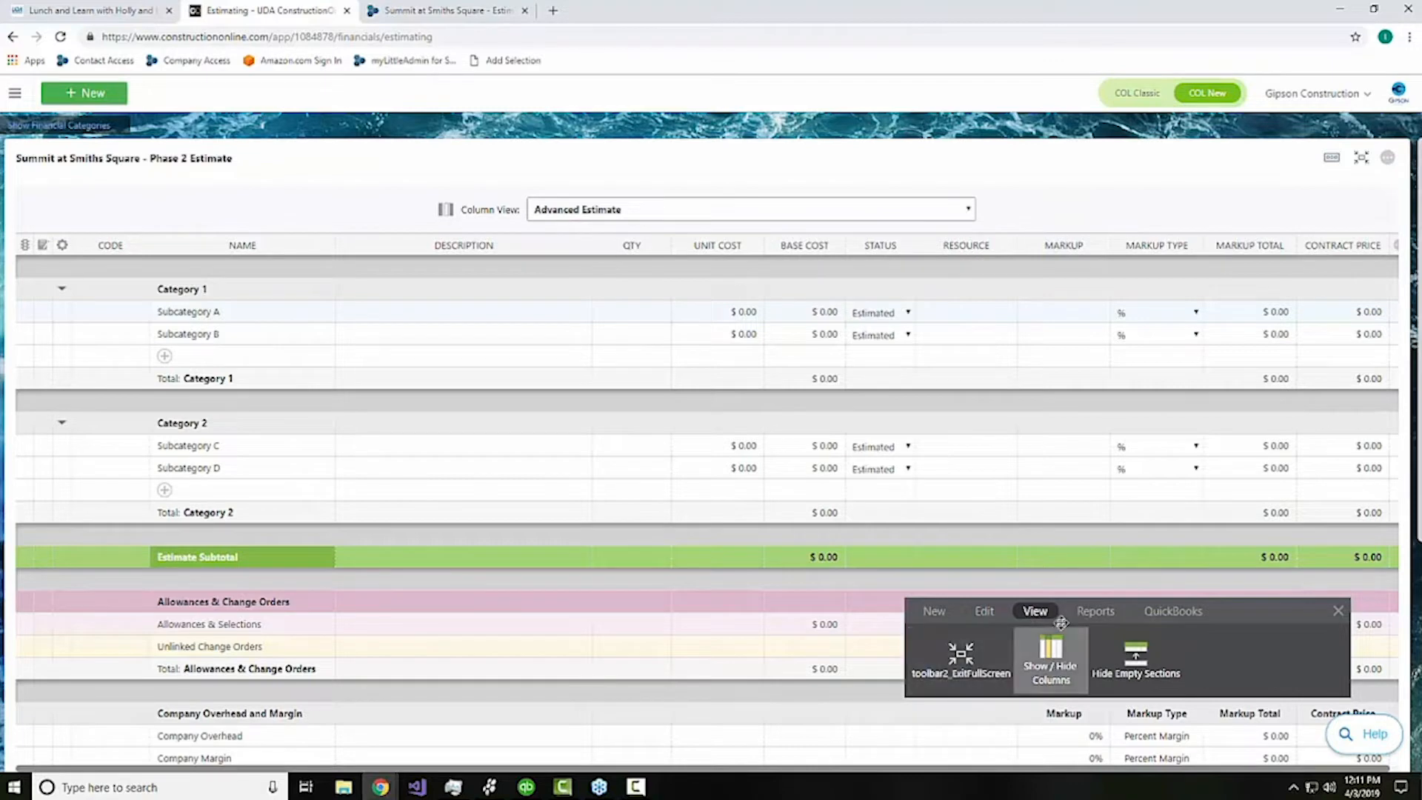
click(1092, 618)
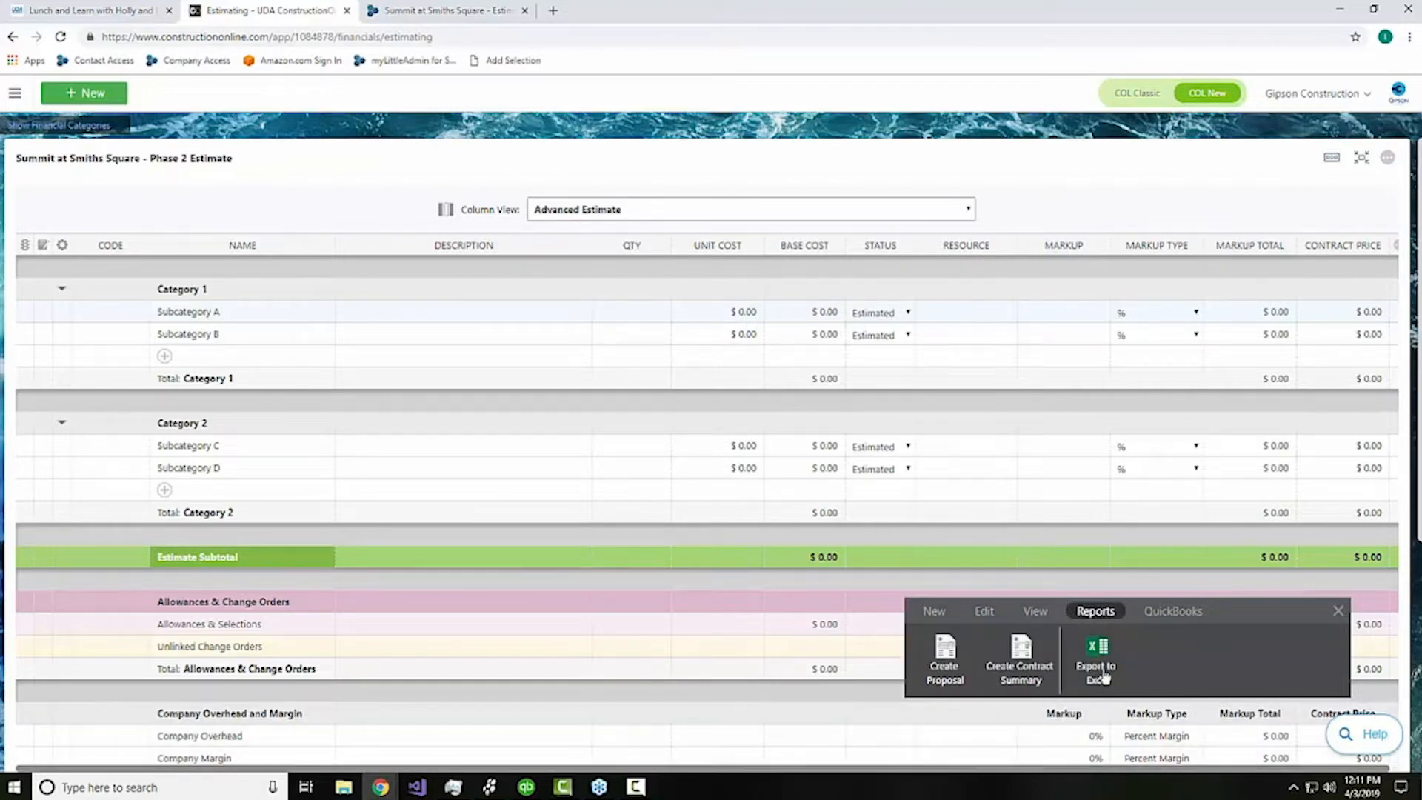
click(936, 618)
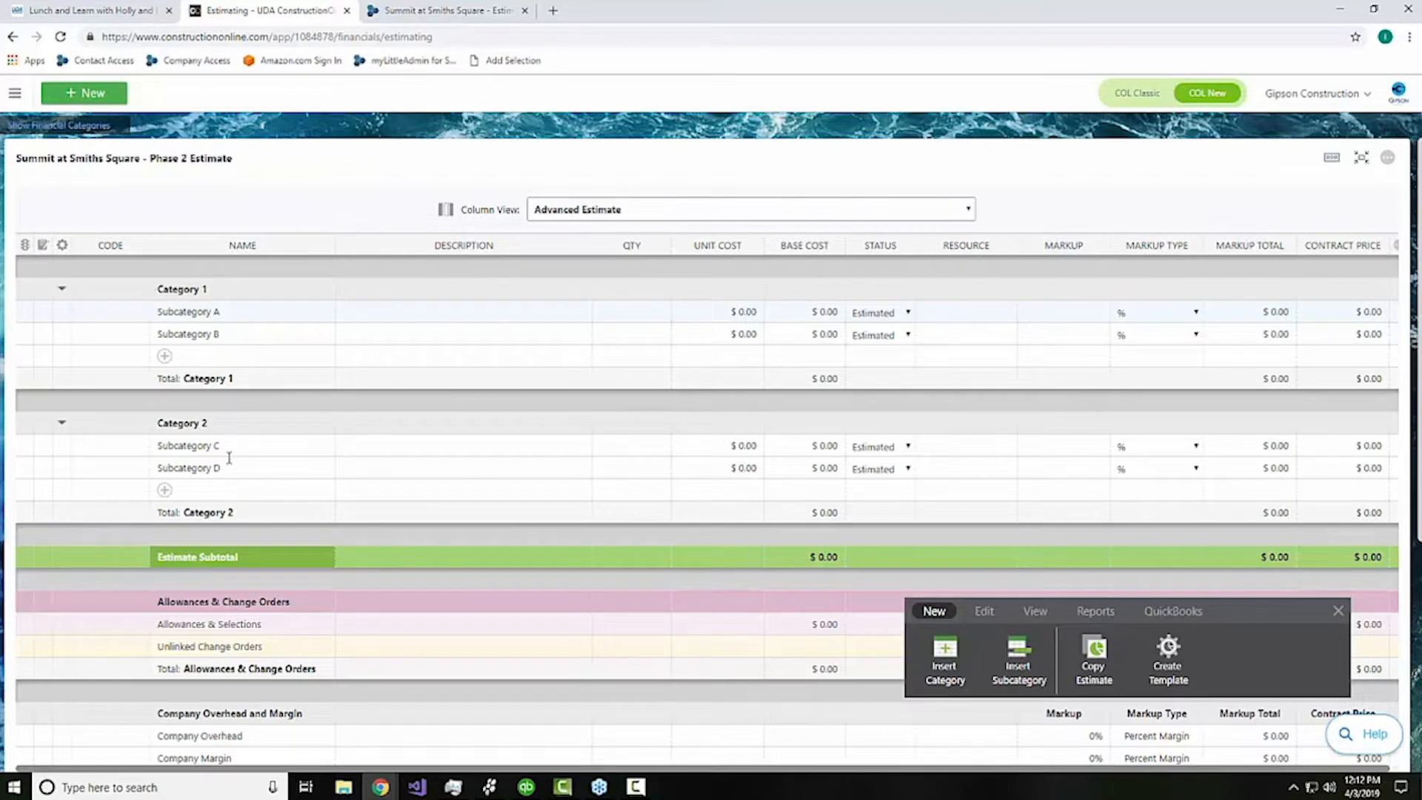
Step: Rename Category 1 as Planning and Category 2 as Foundation
double_click(209, 292)
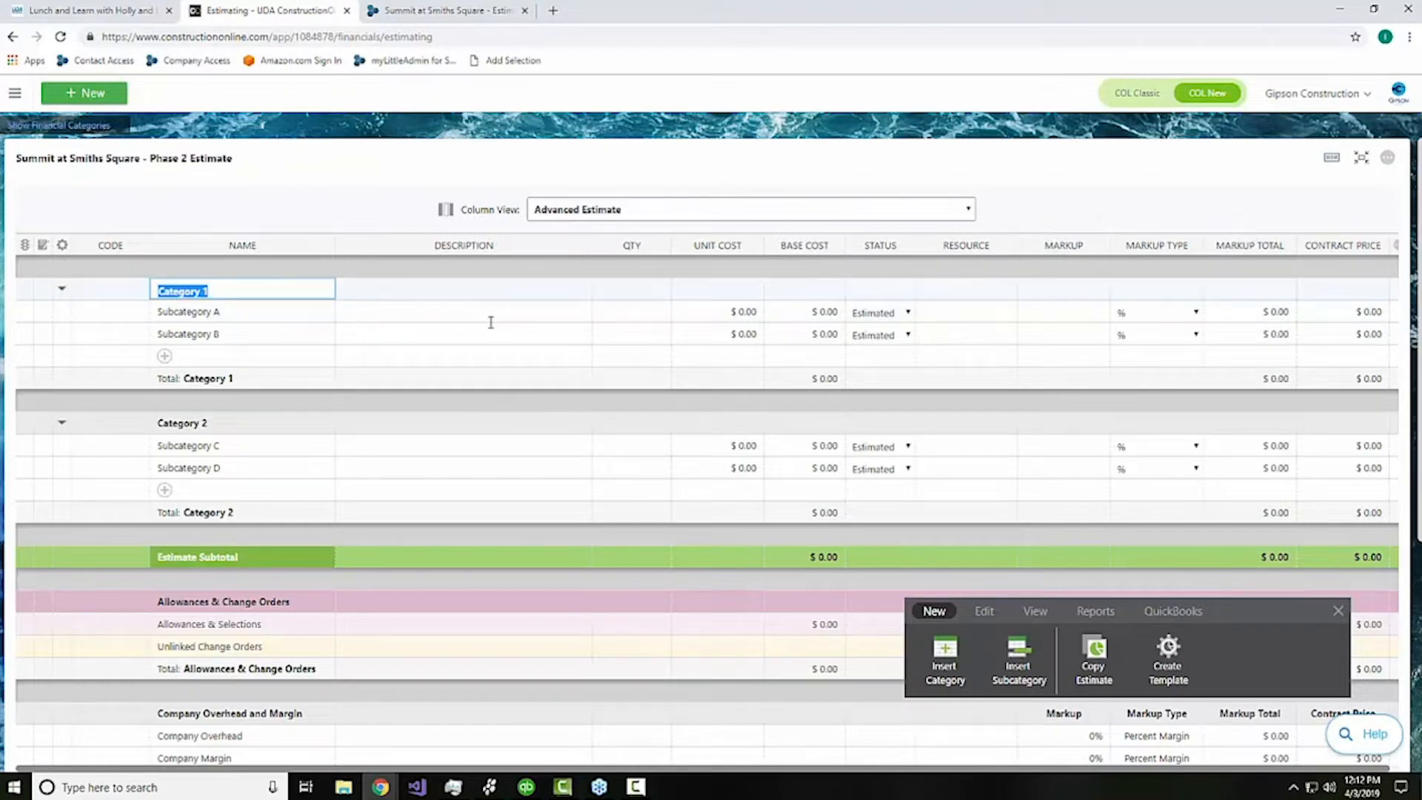
text(Planning)
double_click(228, 420)
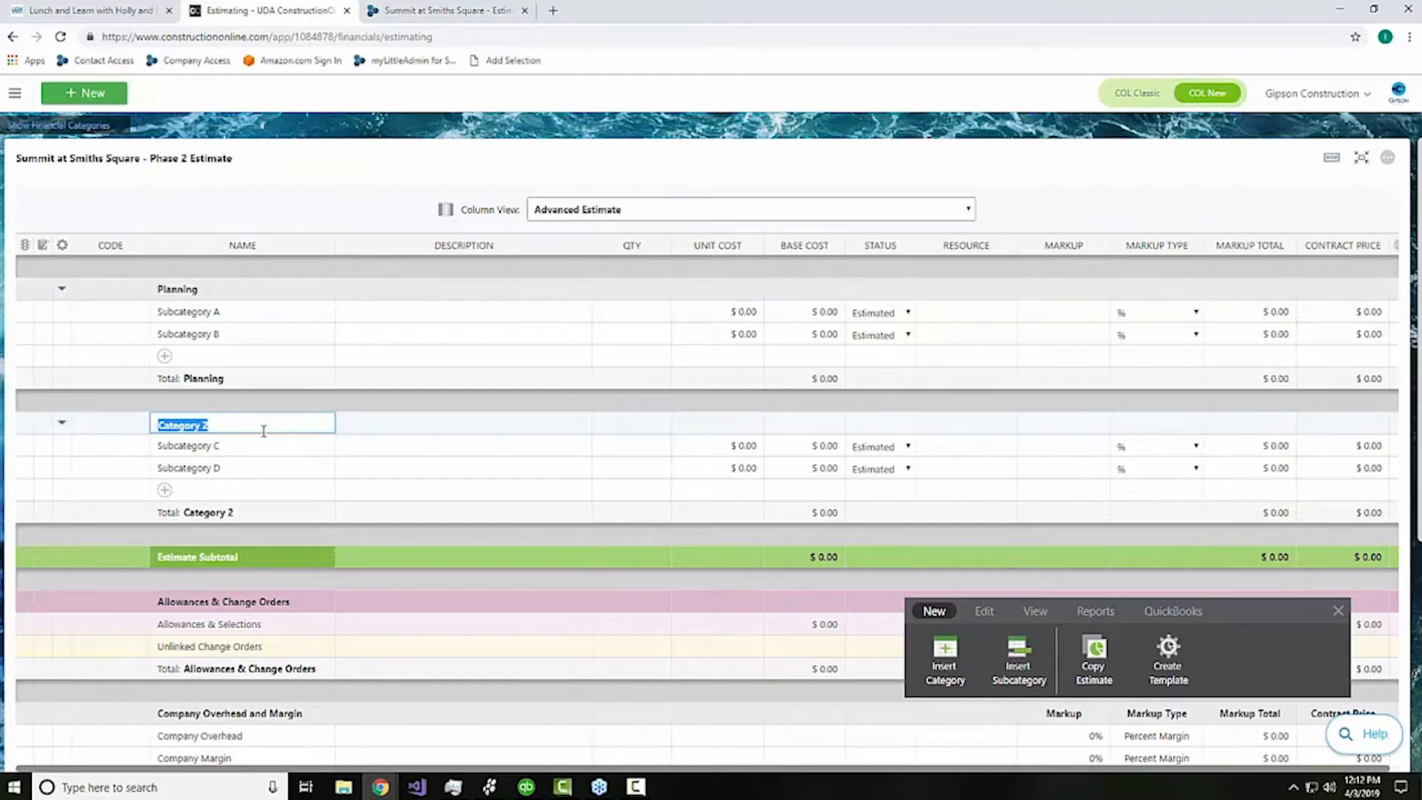
text(Foundation)
double_click(190, 315)
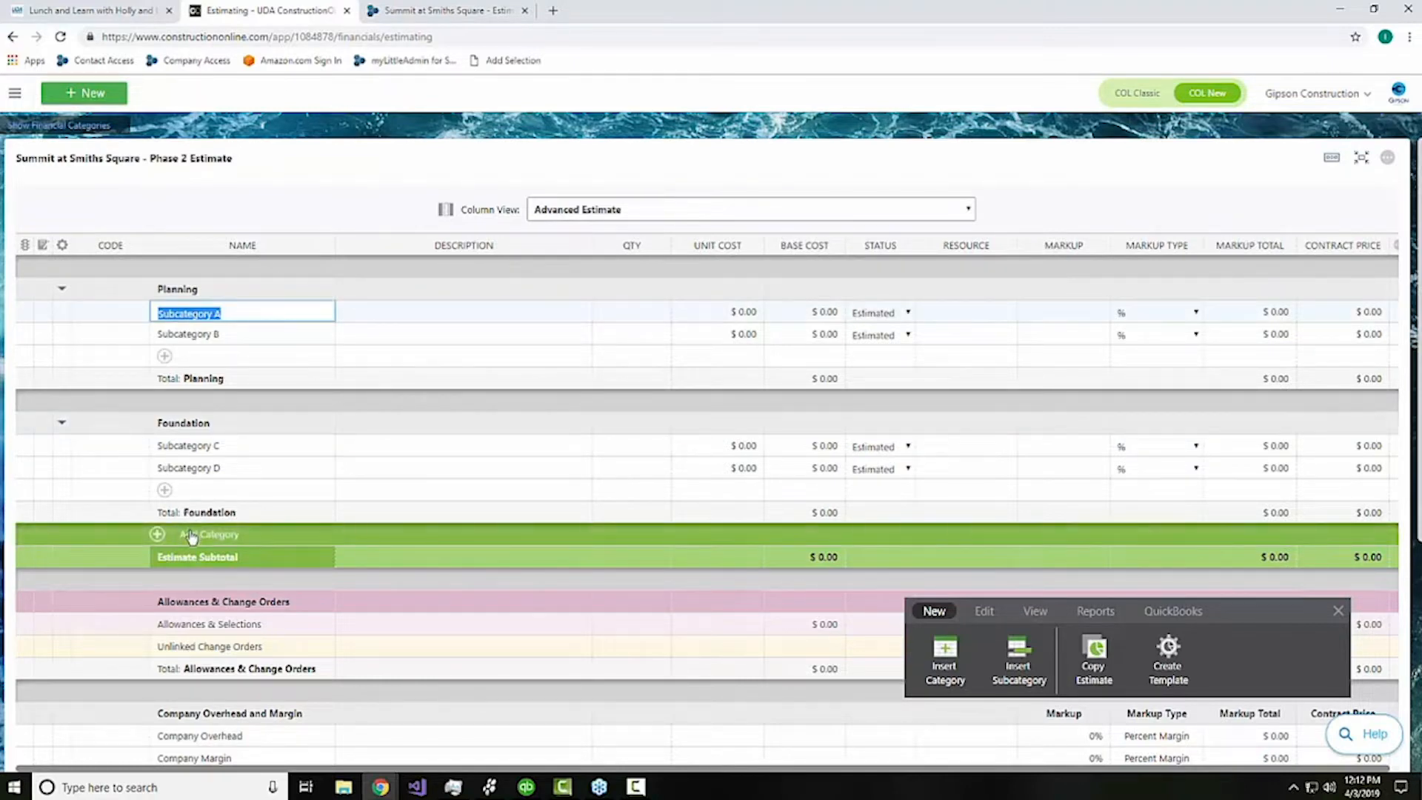
Step: Add a third category named Framing below the Foundation category
click(192, 535)
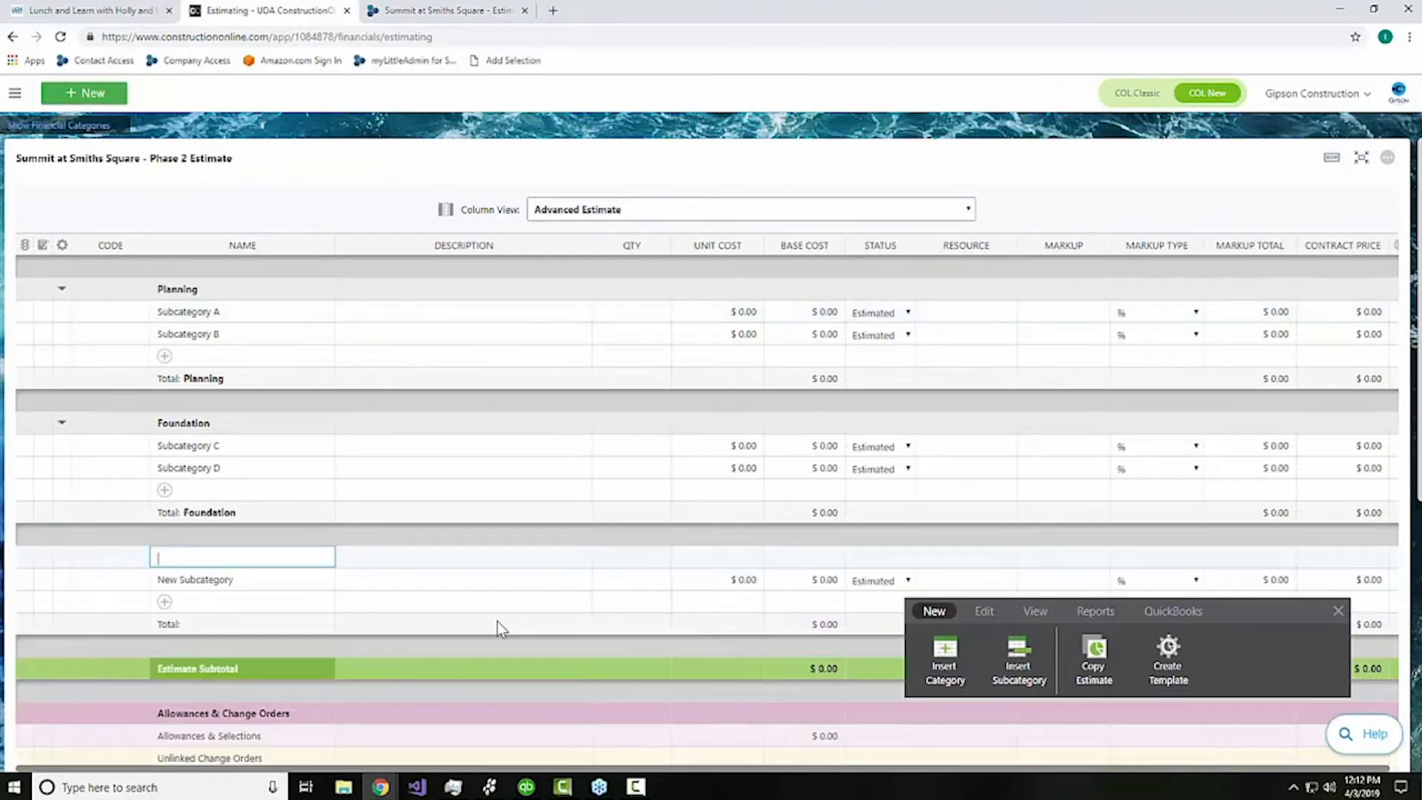
text(Framing)
key(Return)
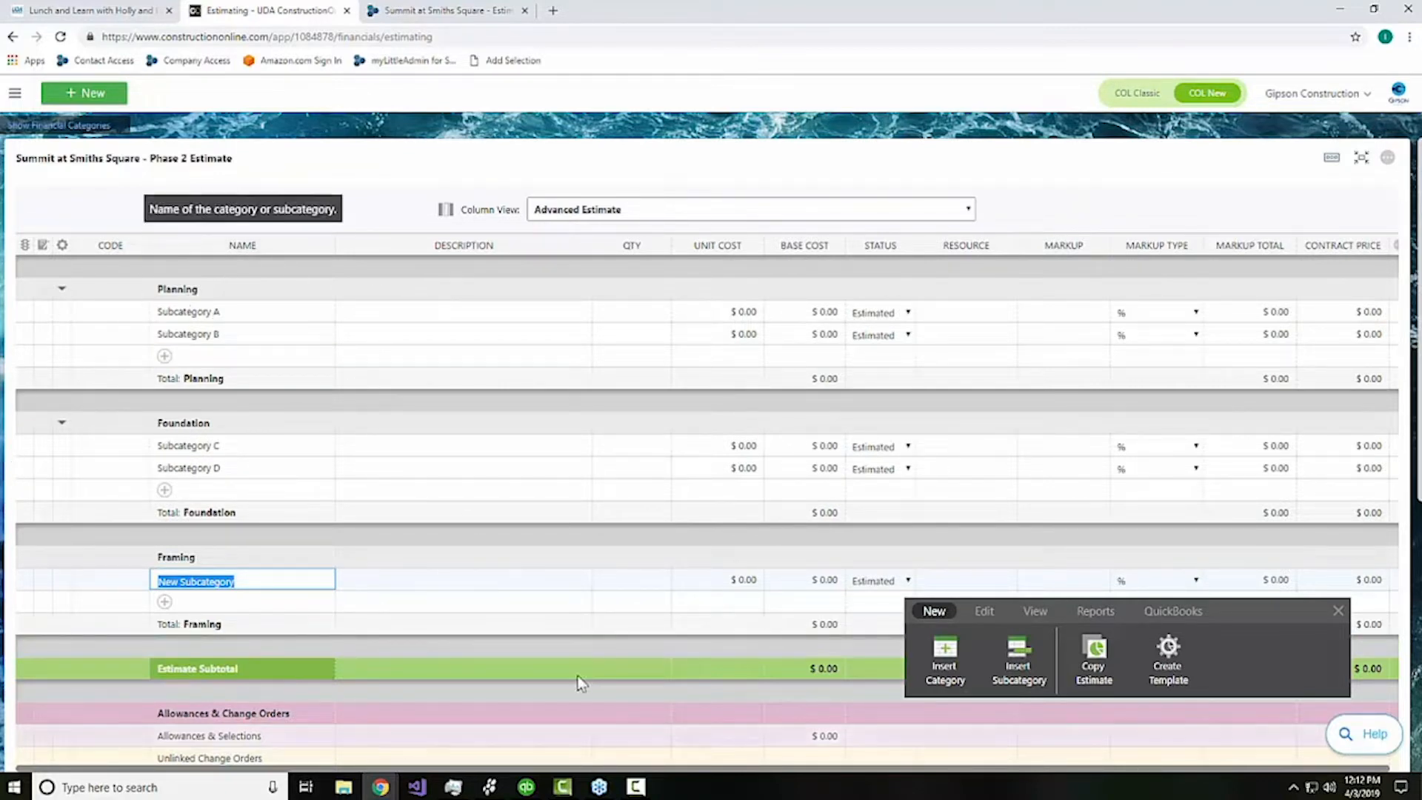
Step: Rename the two Planning subcategories Design Services and Permits, and add a blank subcategory below them
click(185, 313)
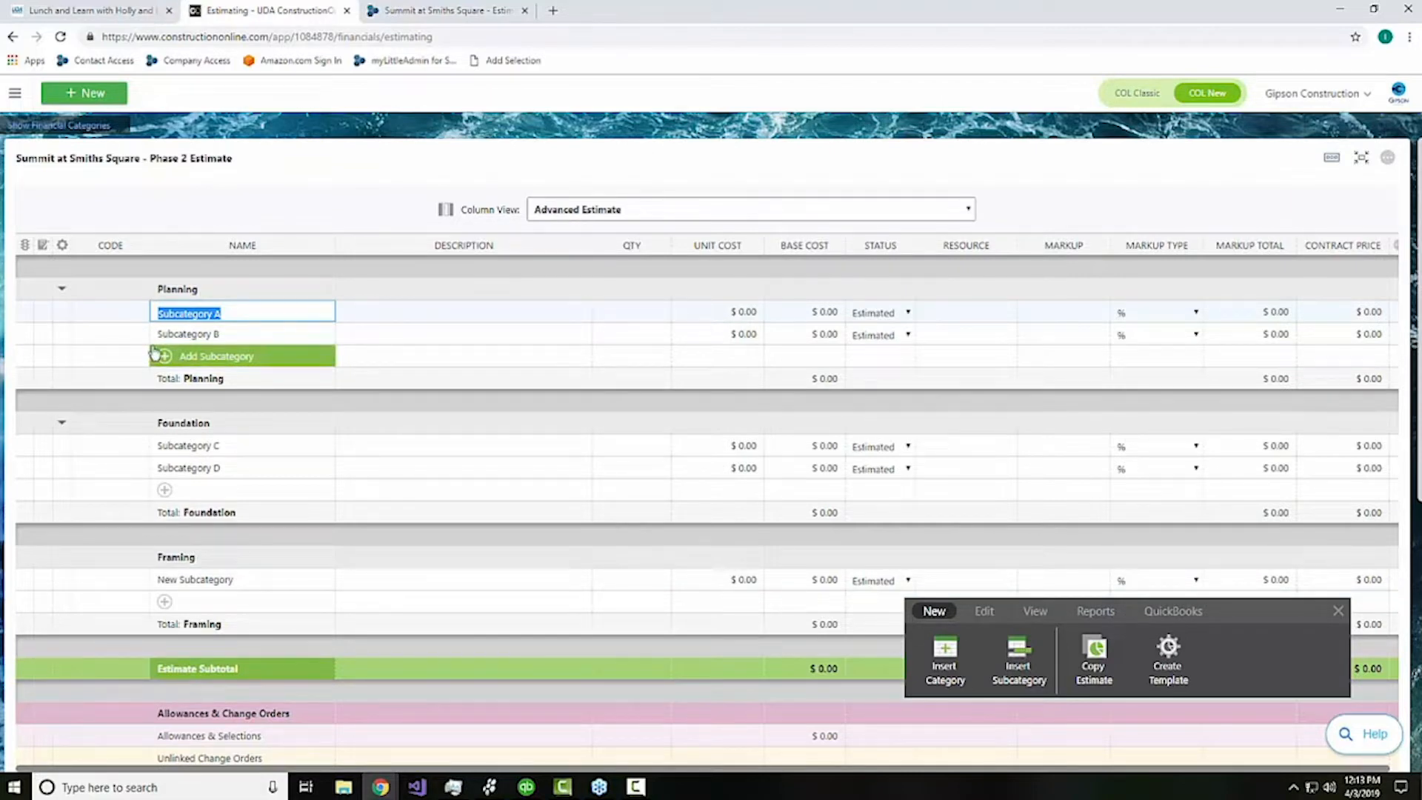
text(Design Services)
click(286, 331)
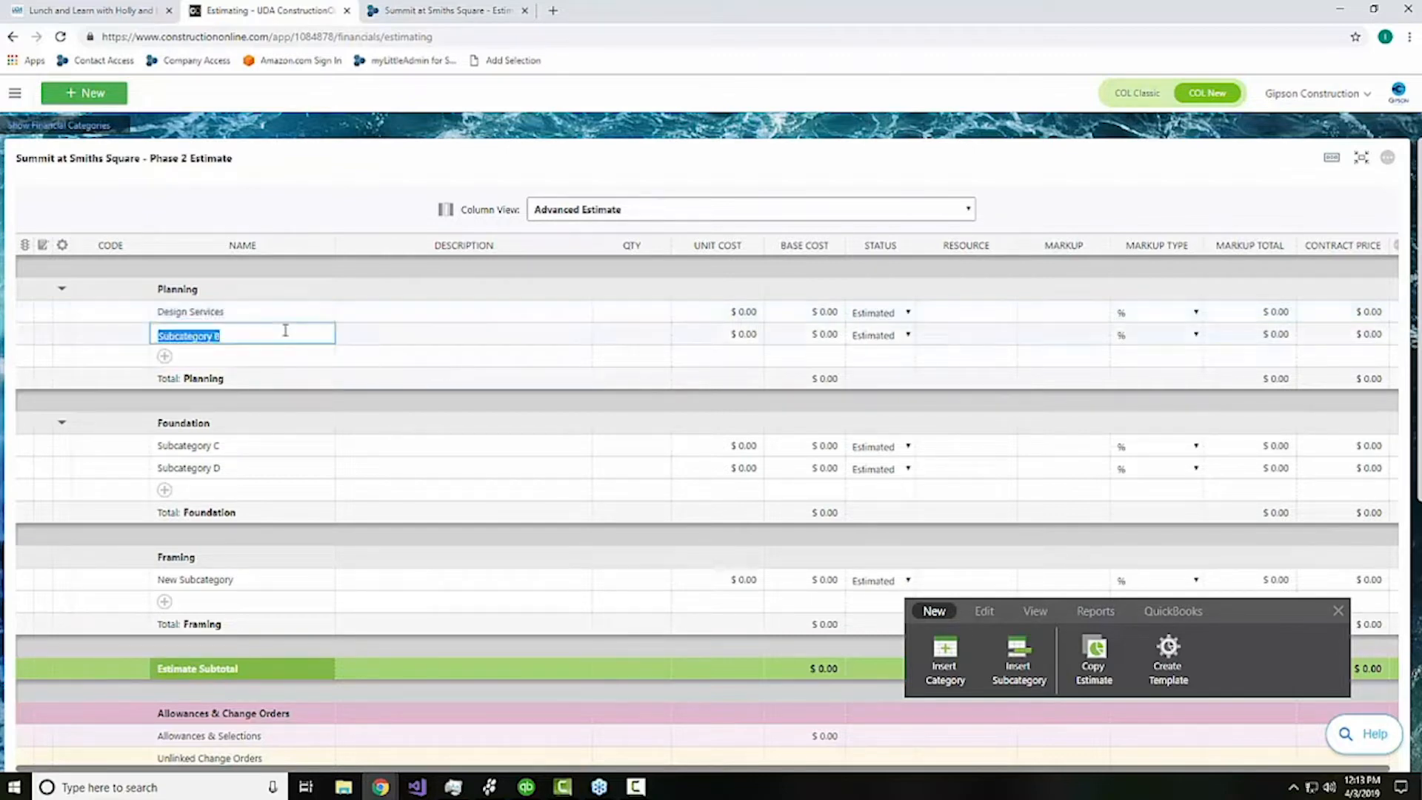
text(Permits)
key(Return)
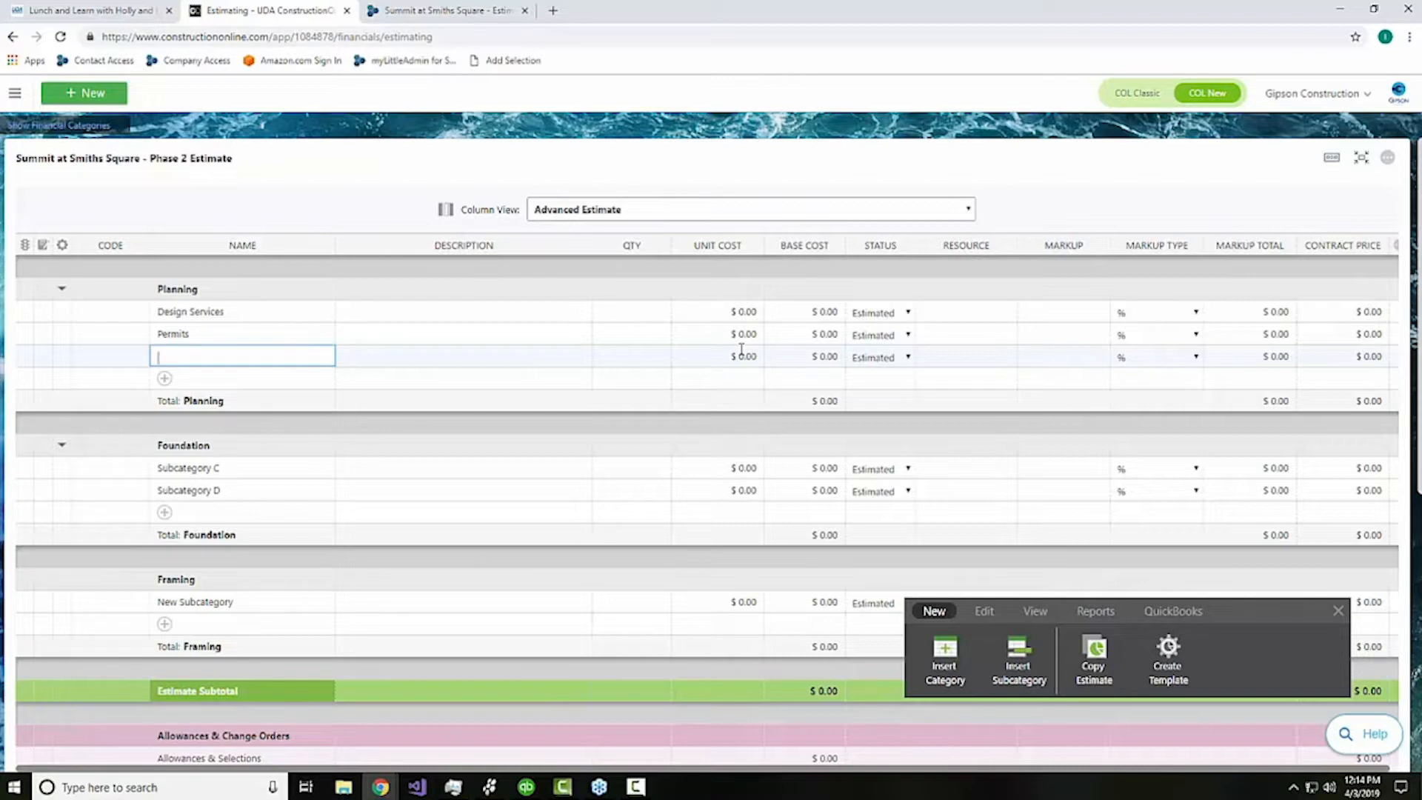
Step: Classify the Design Services and Permits subcategories as Other
click(62, 312)
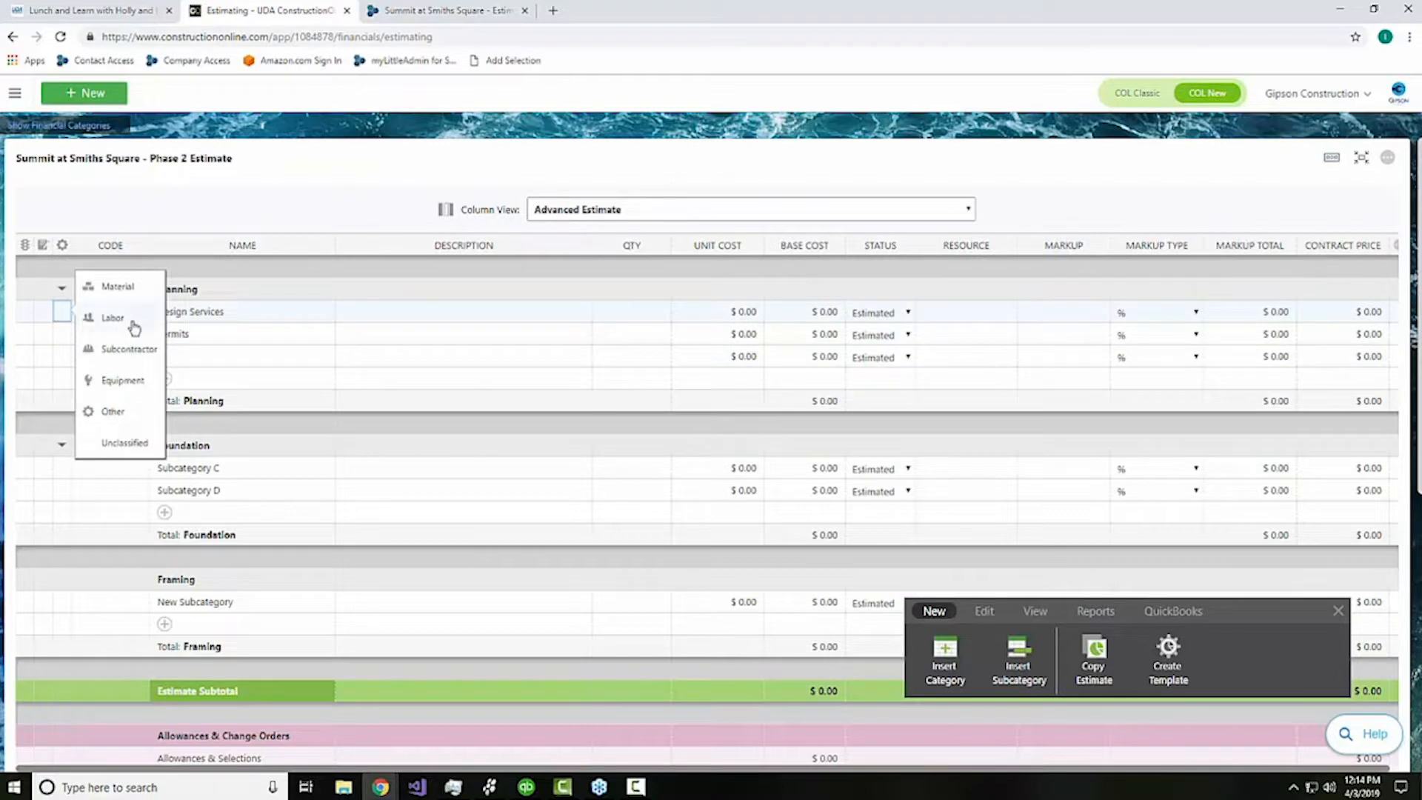
click(119, 411)
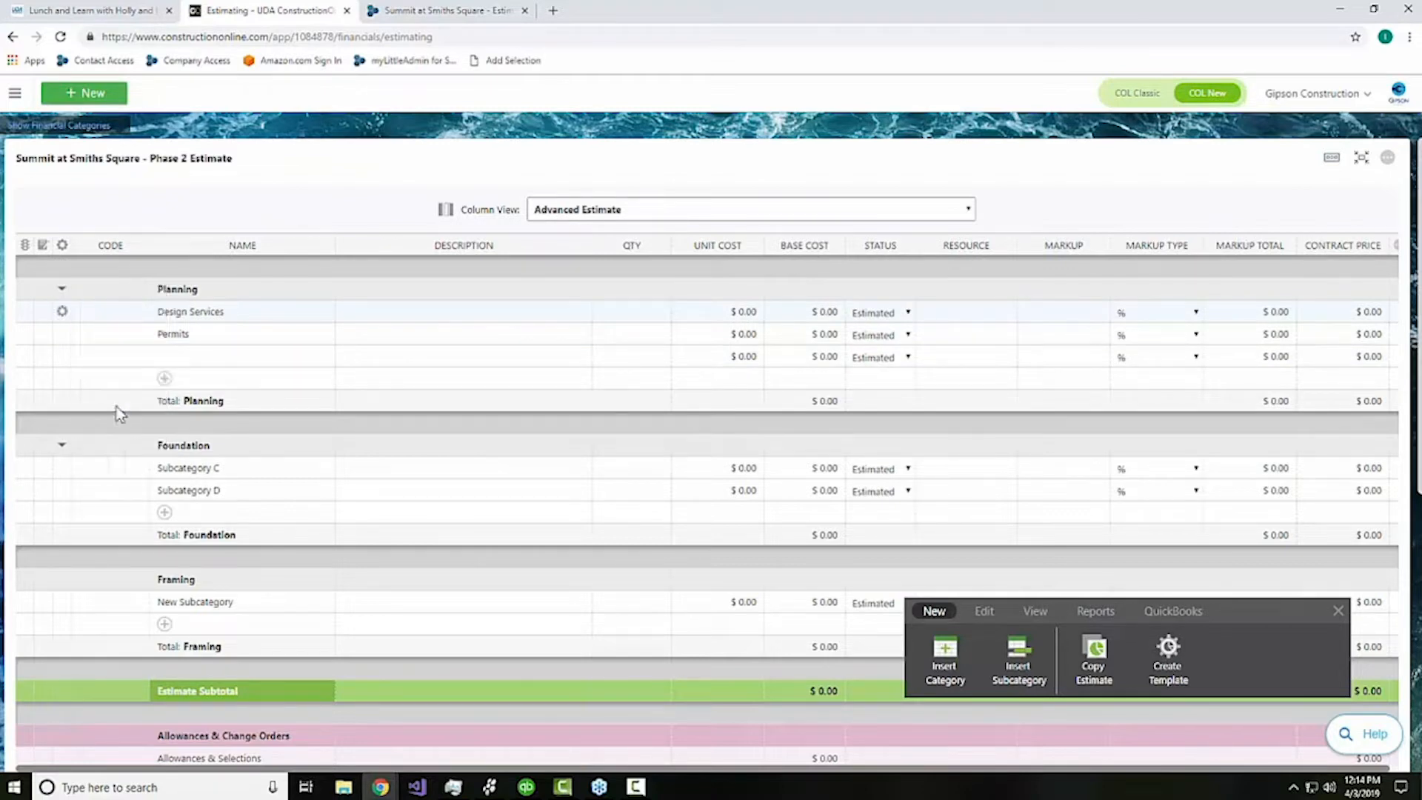
click(74, 343)
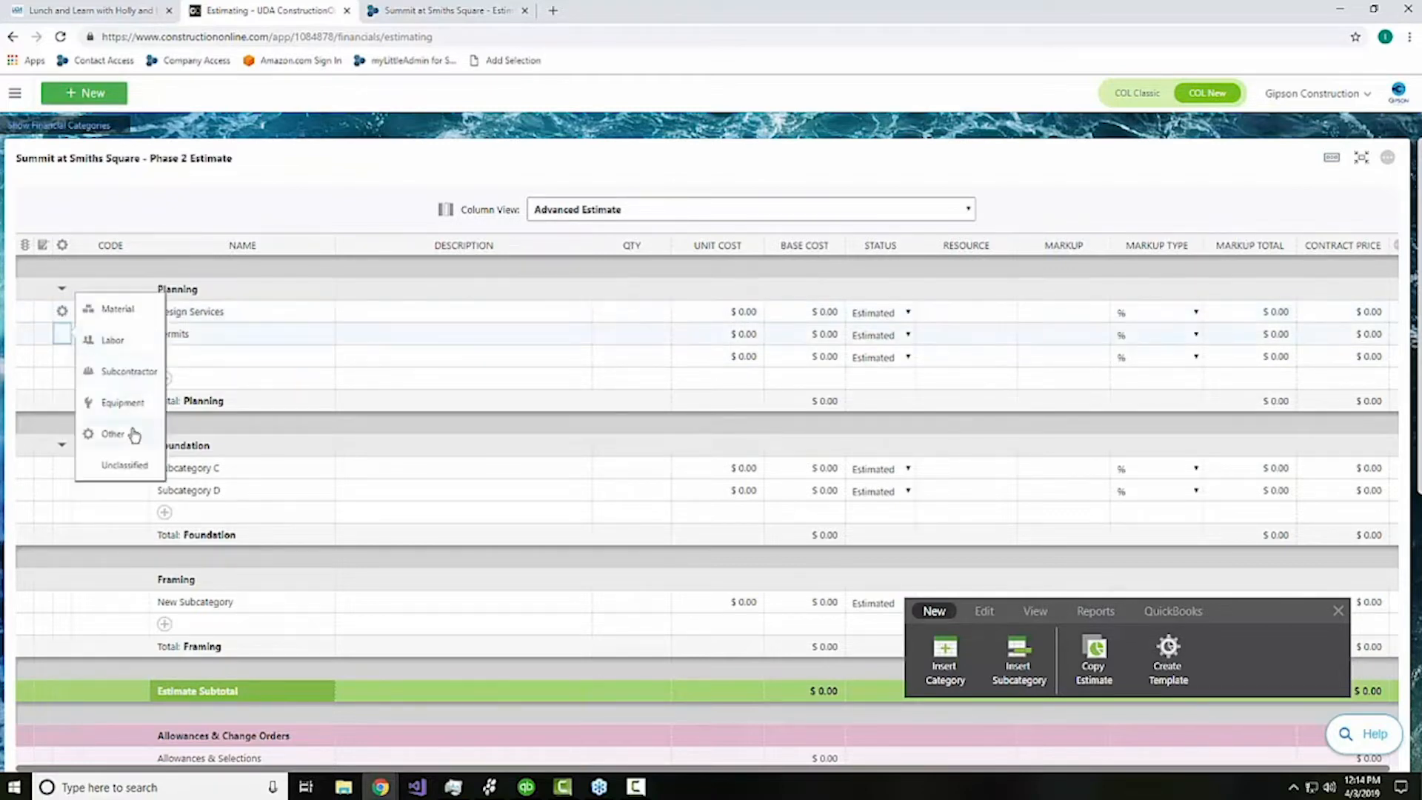
click(111, 433)
Step: Rename the first Foundation subcategory Foundation Labor and classify it as Labor
click(215, 471)
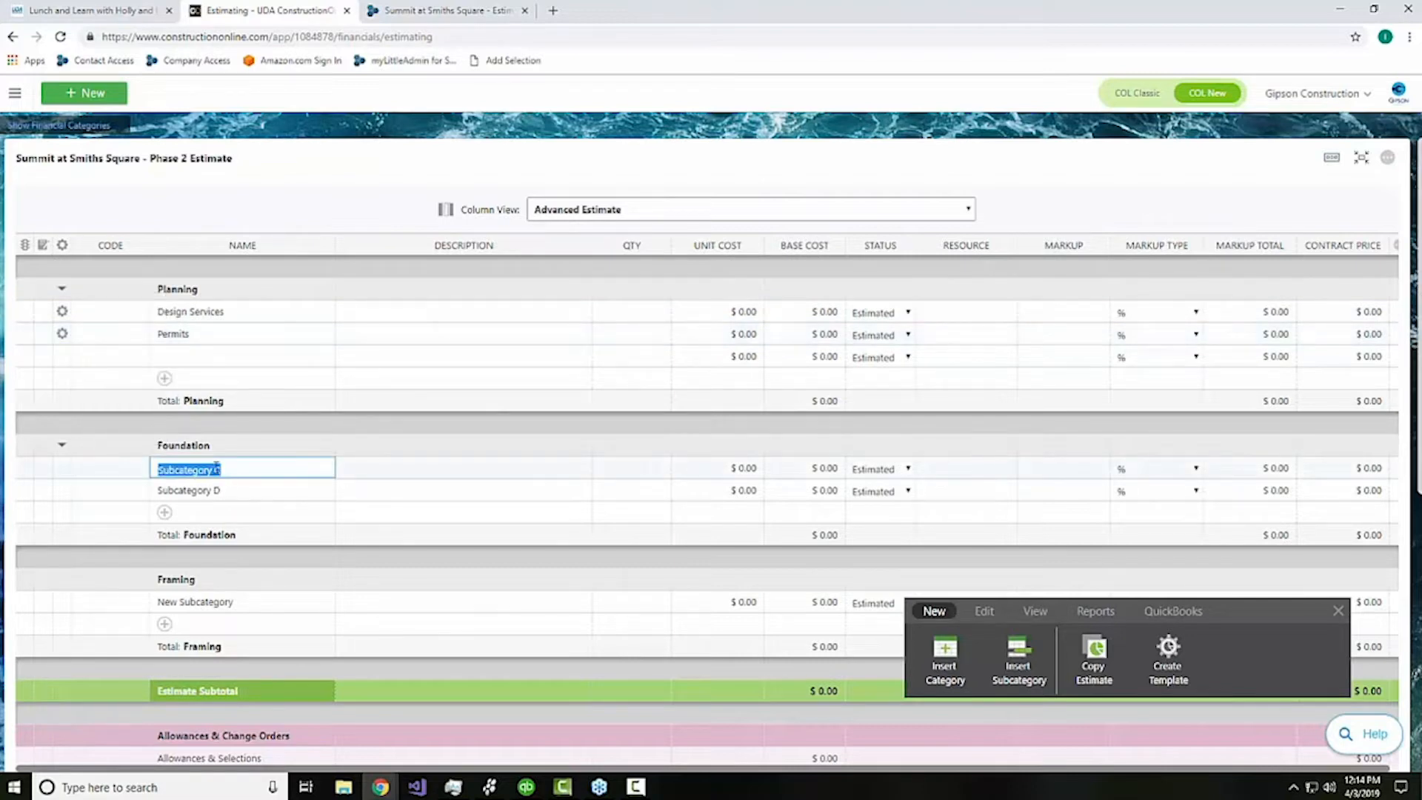
text(Foundation Labor)
click(62, 469)
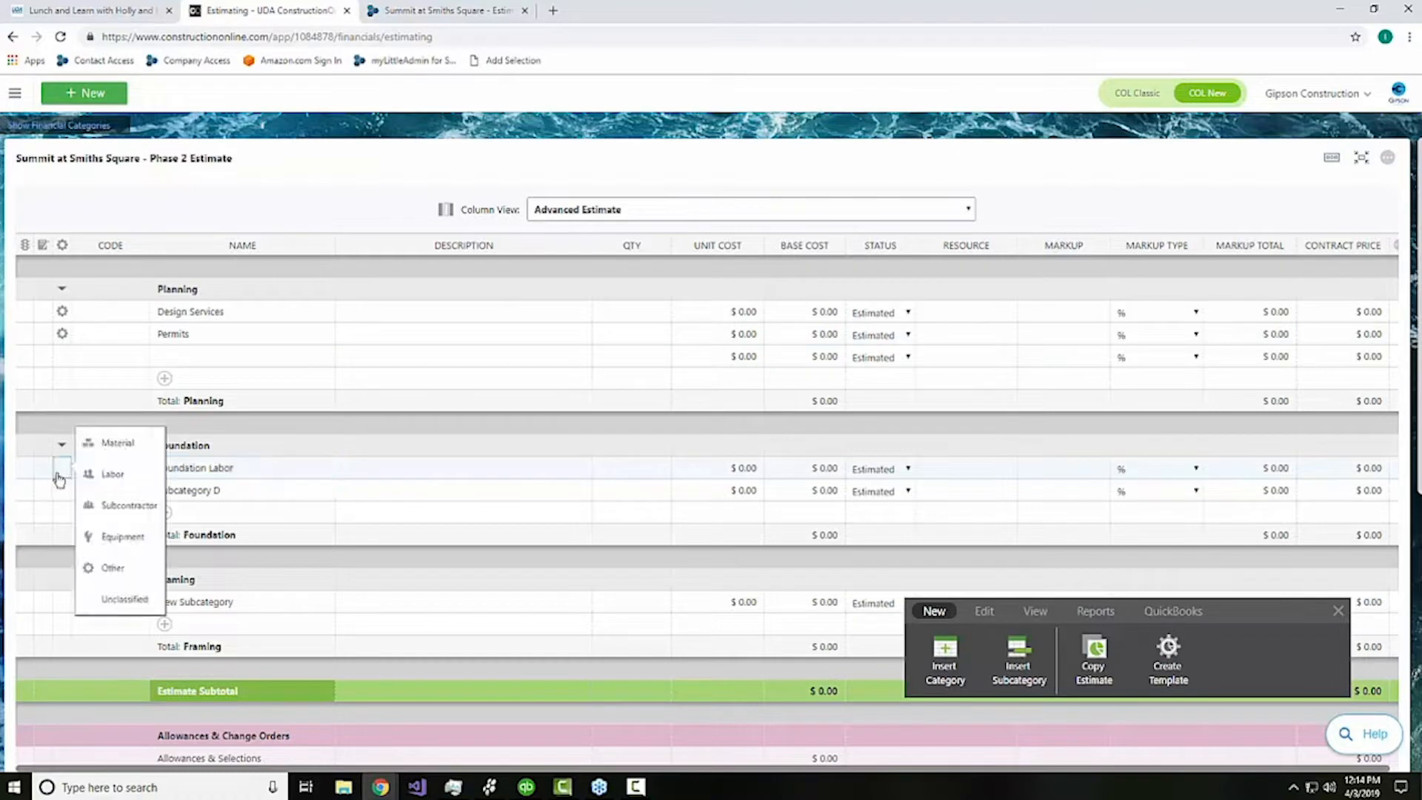
click(101, 479)
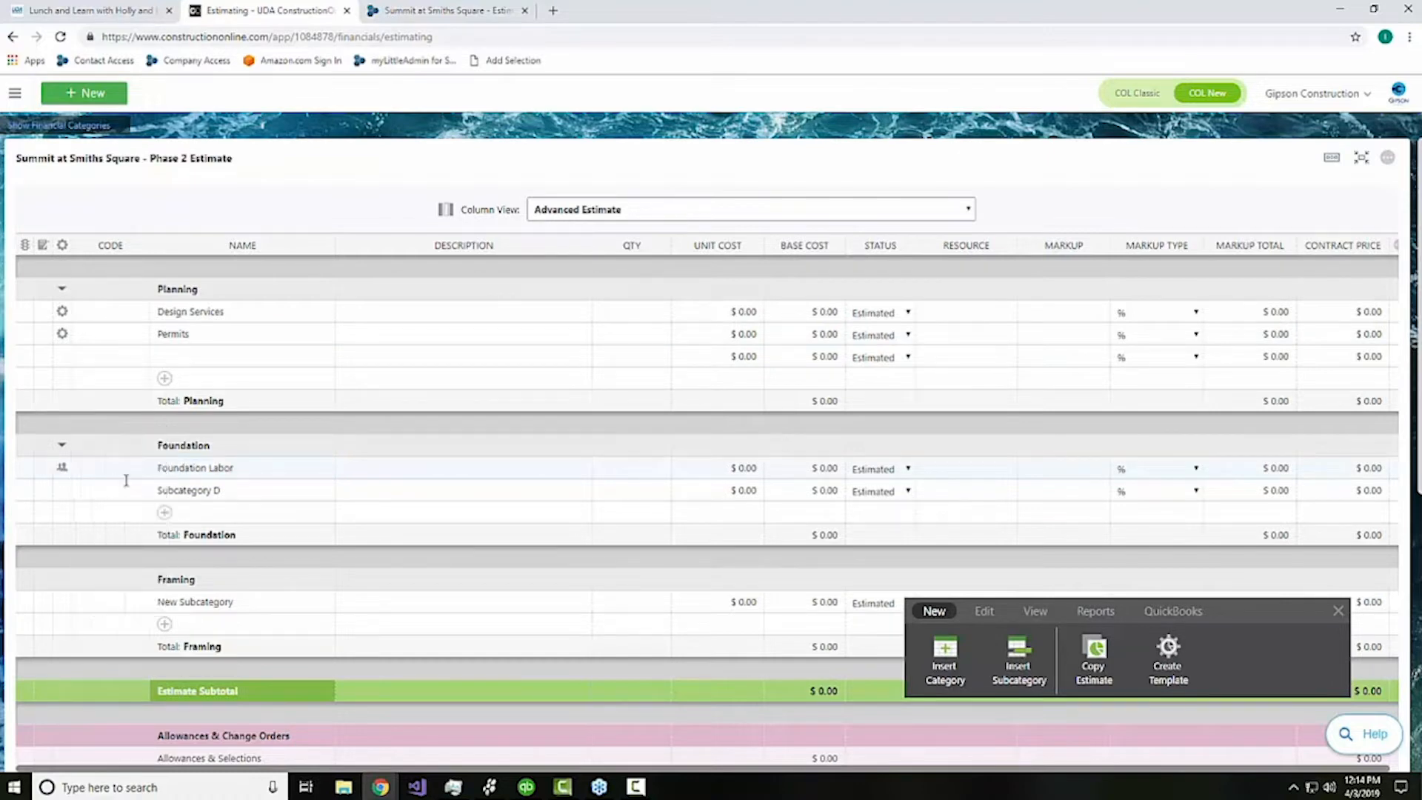
Step: Examine the options for saving the Phase 2 estimate as a template, without saving one
click(365, 313)
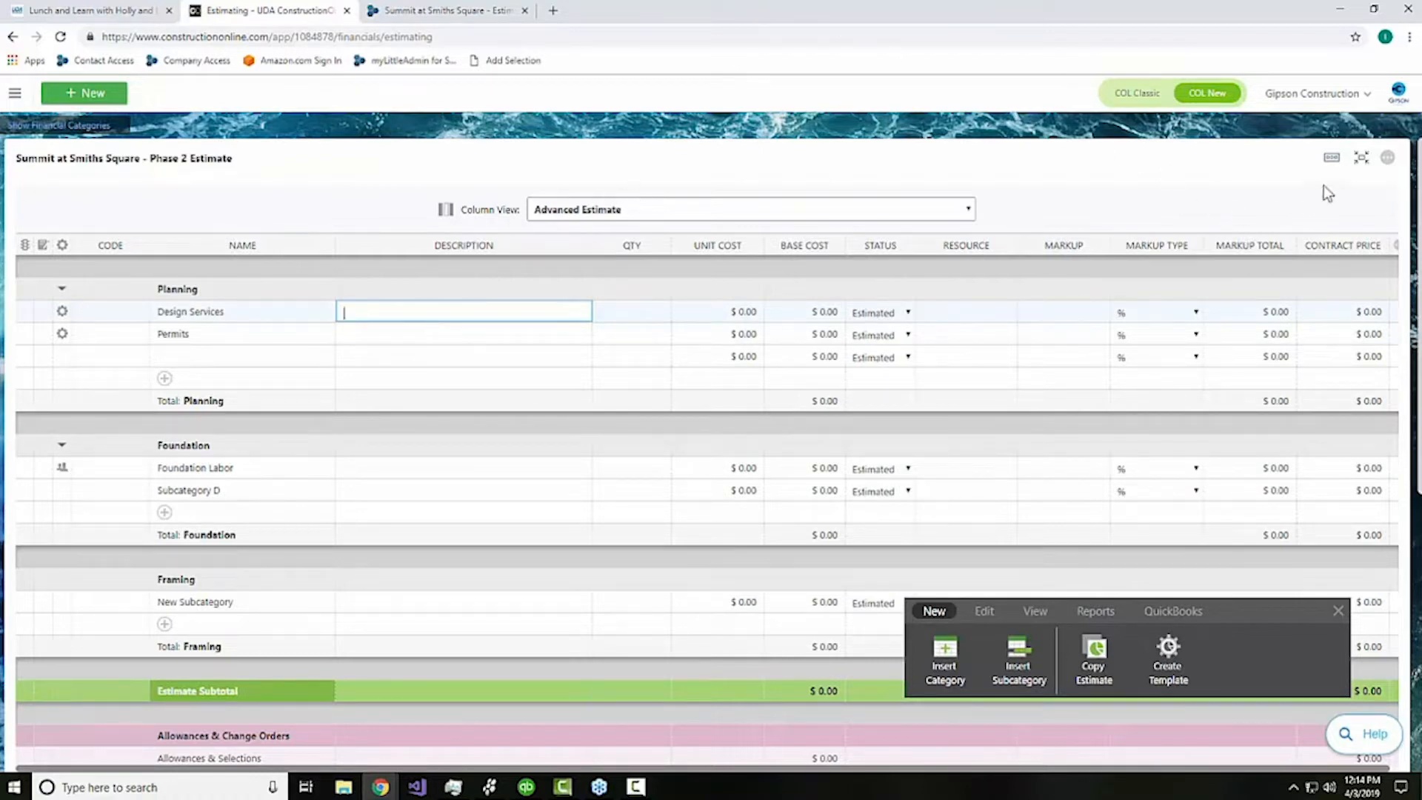
click(1387, 159)
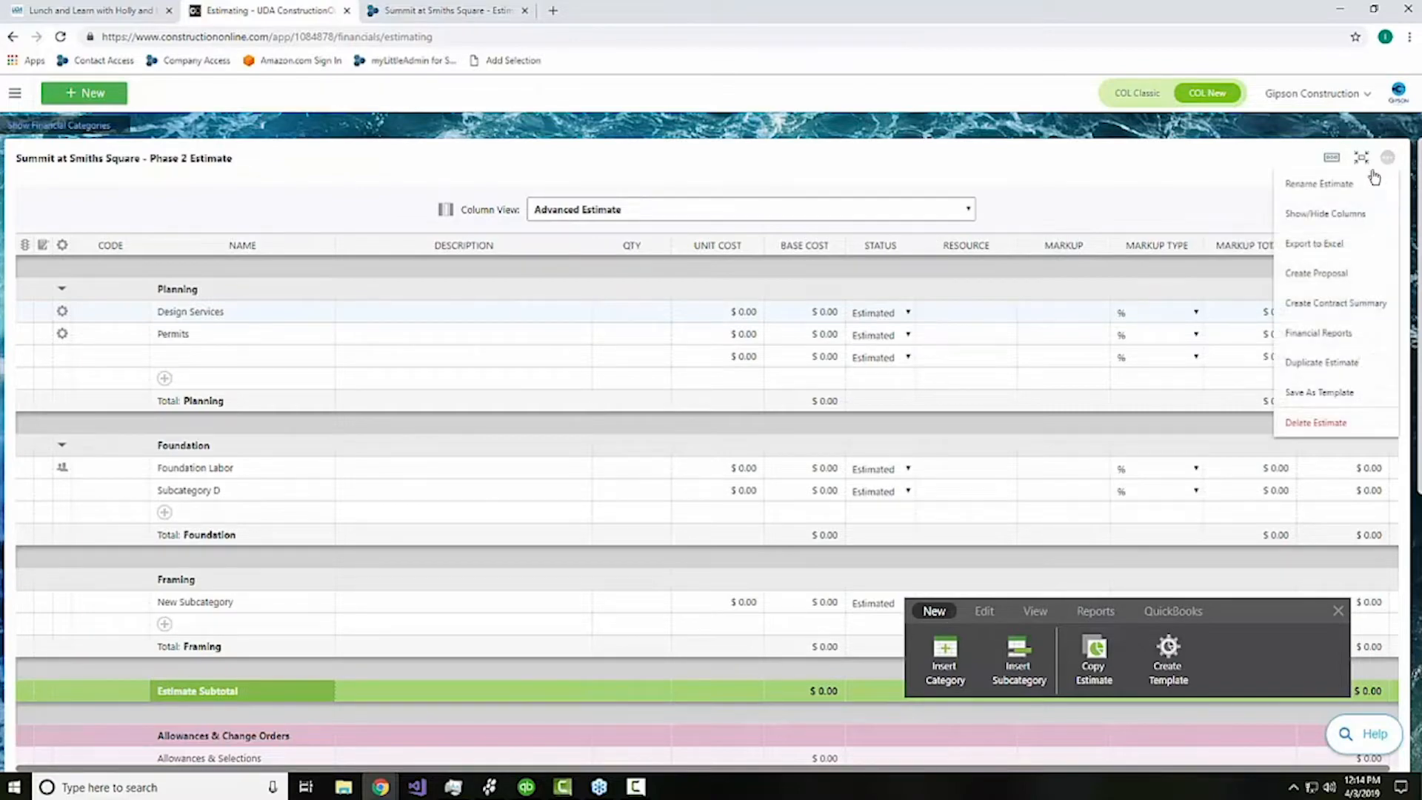
click(1326, 392)
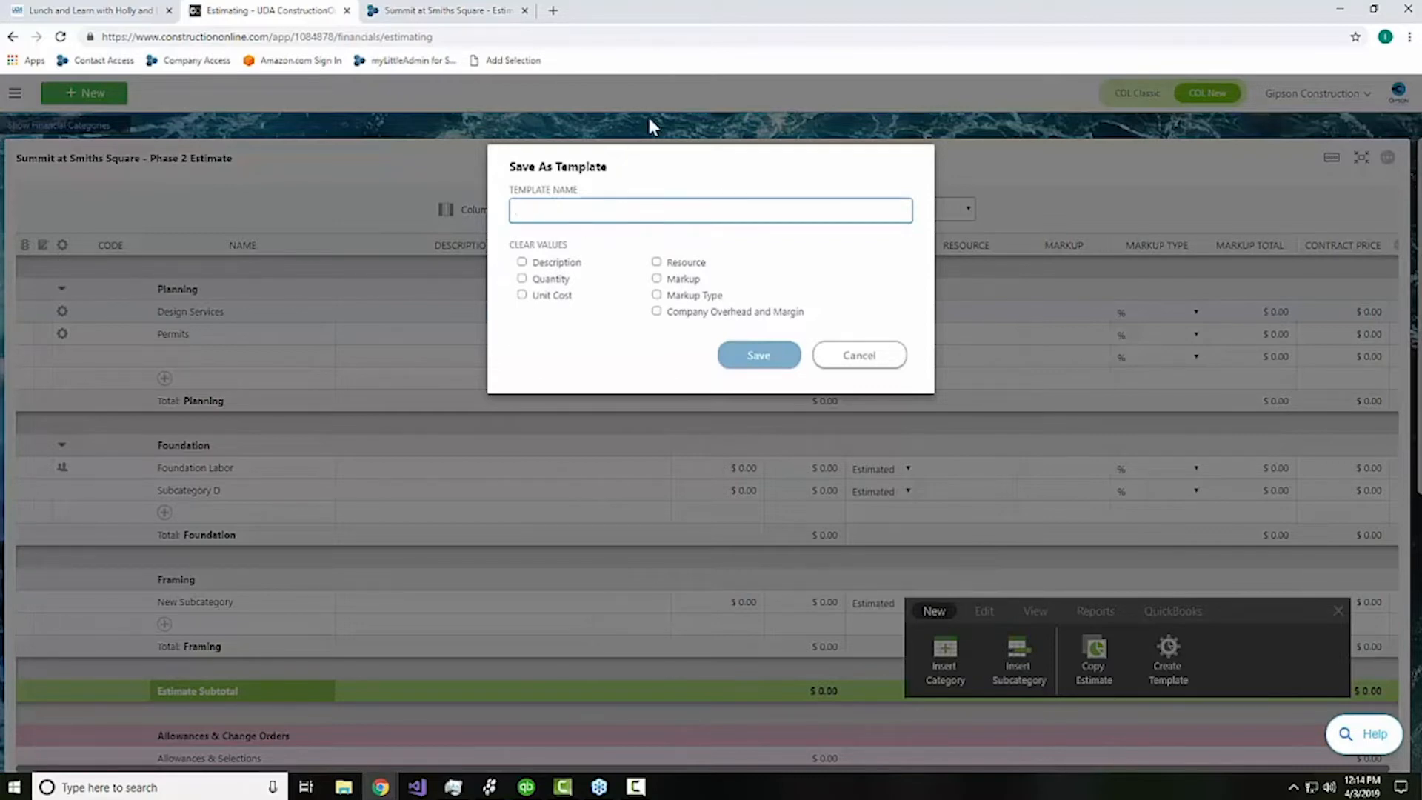
click(890, 363)
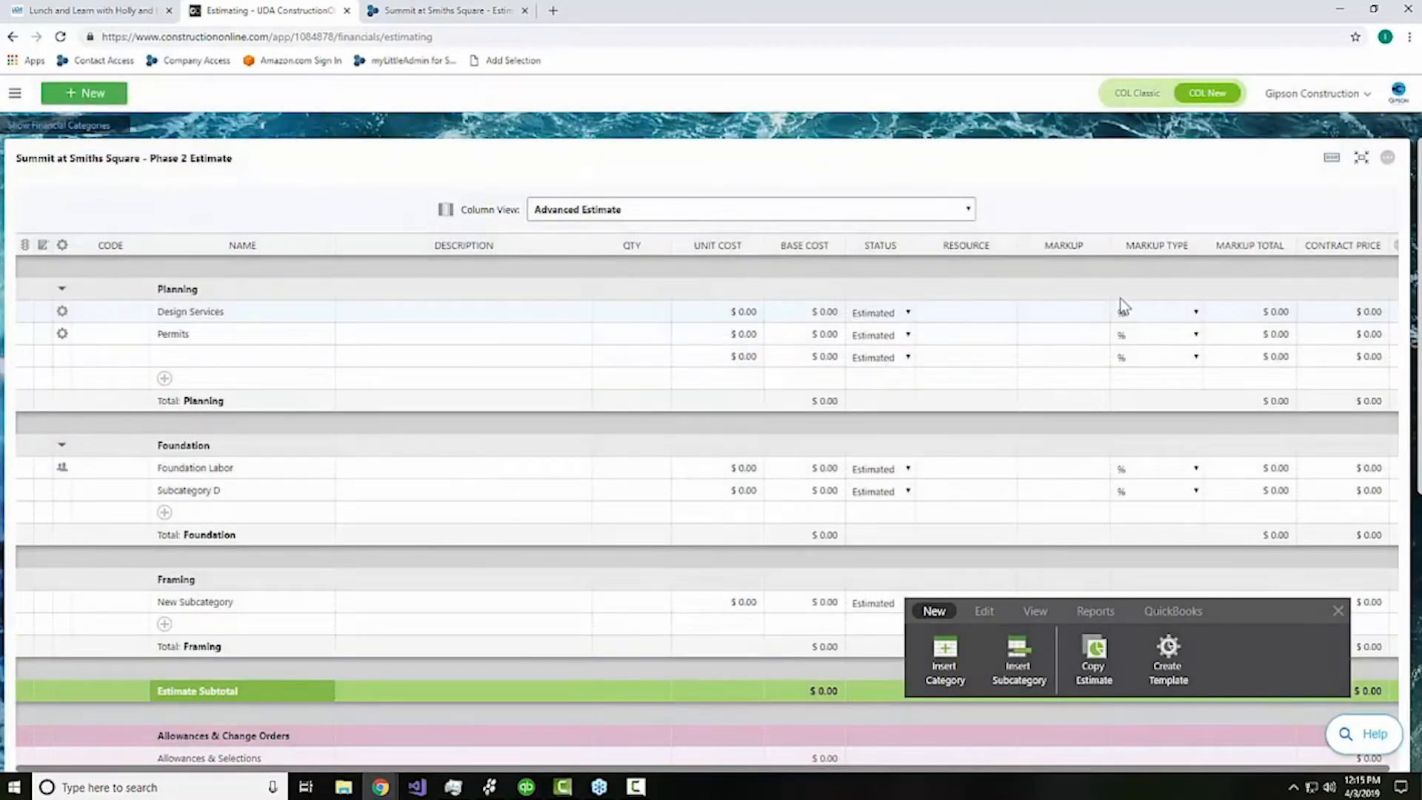
Step: Open the Summit at Smiths Square project's estimate and show it full screen in the Advanced Estimate column view
click(1360, 161)
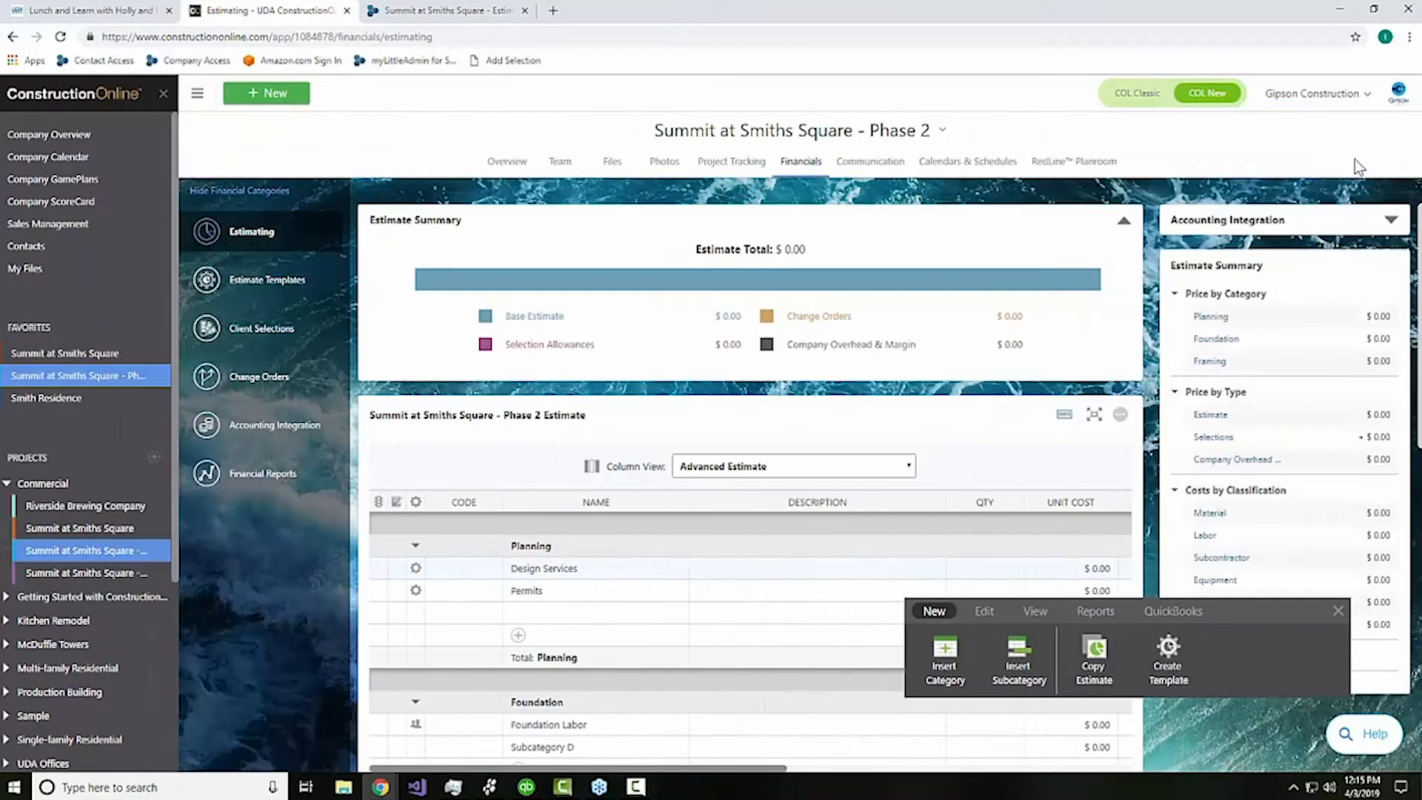
click(72, 354)
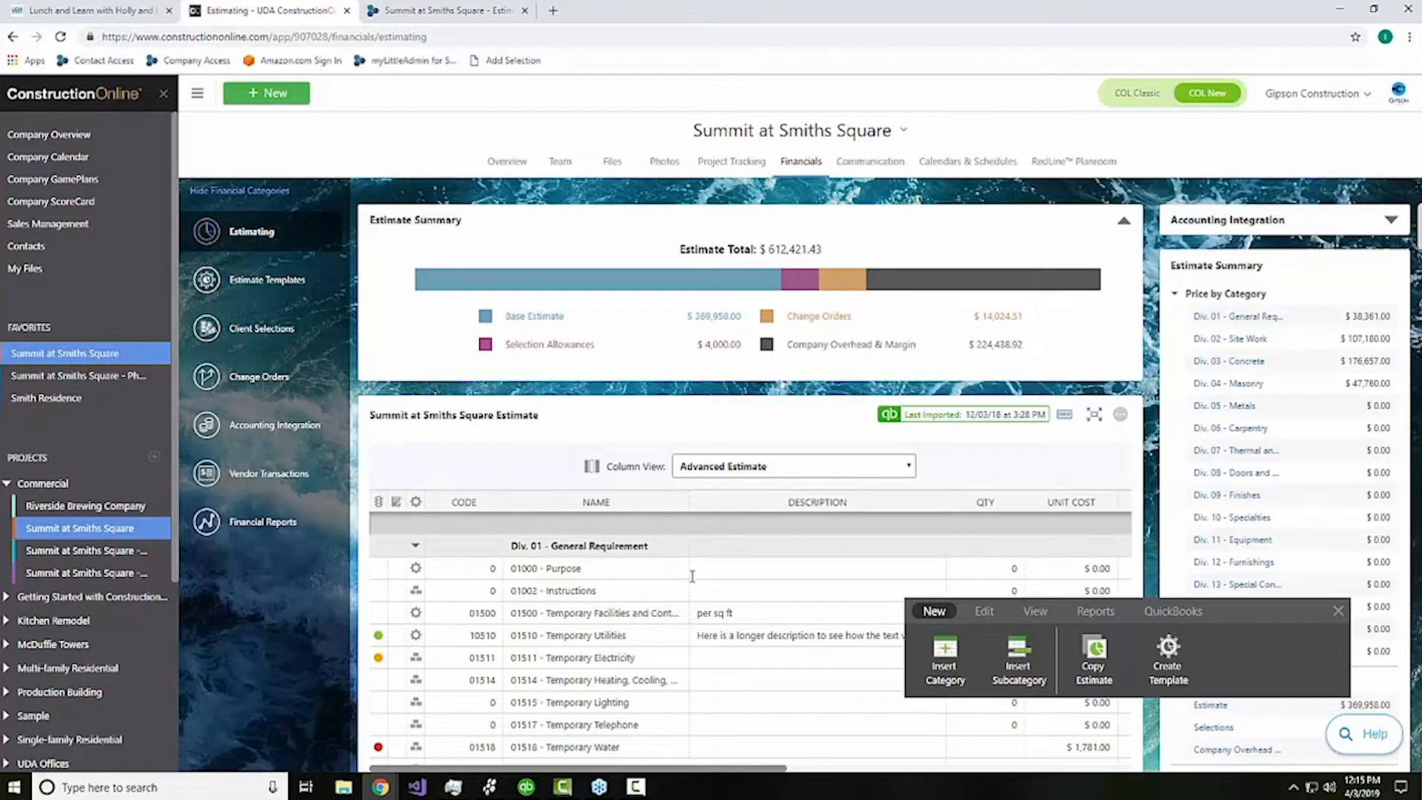
scroll(665, 559, down, 1)
scroll(745, 543, down, 3)
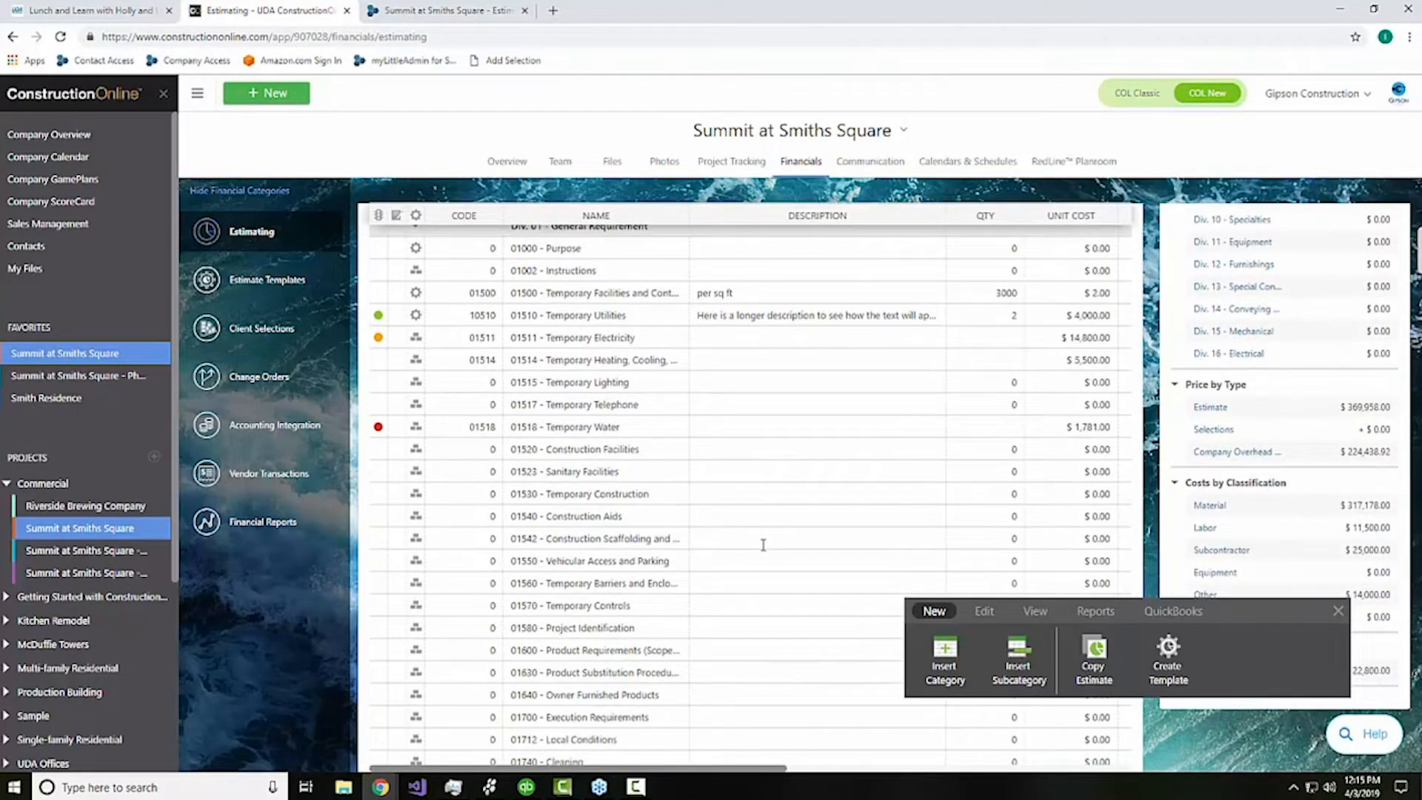
scroll(761, 546, down, 1)
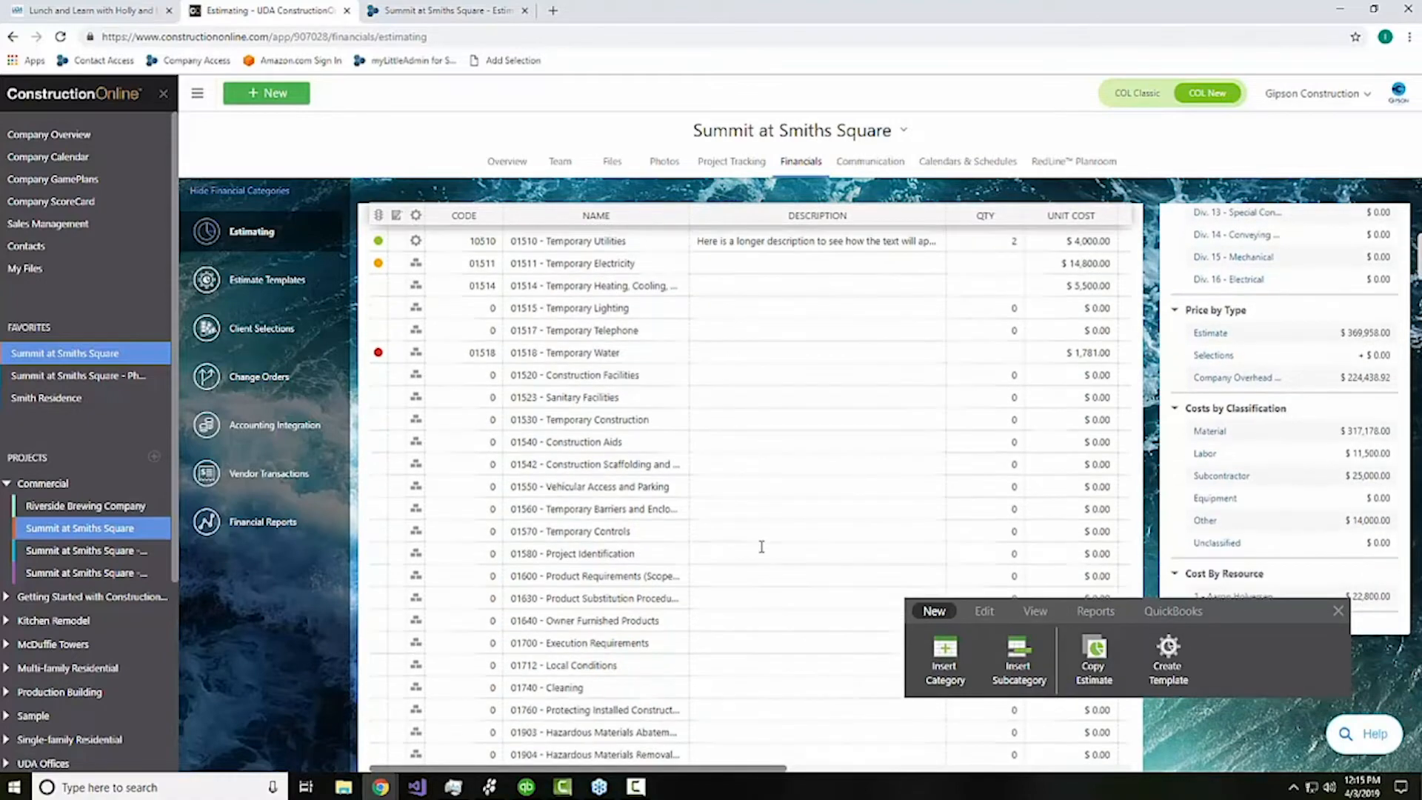
scroll(762, 546, up, 4)
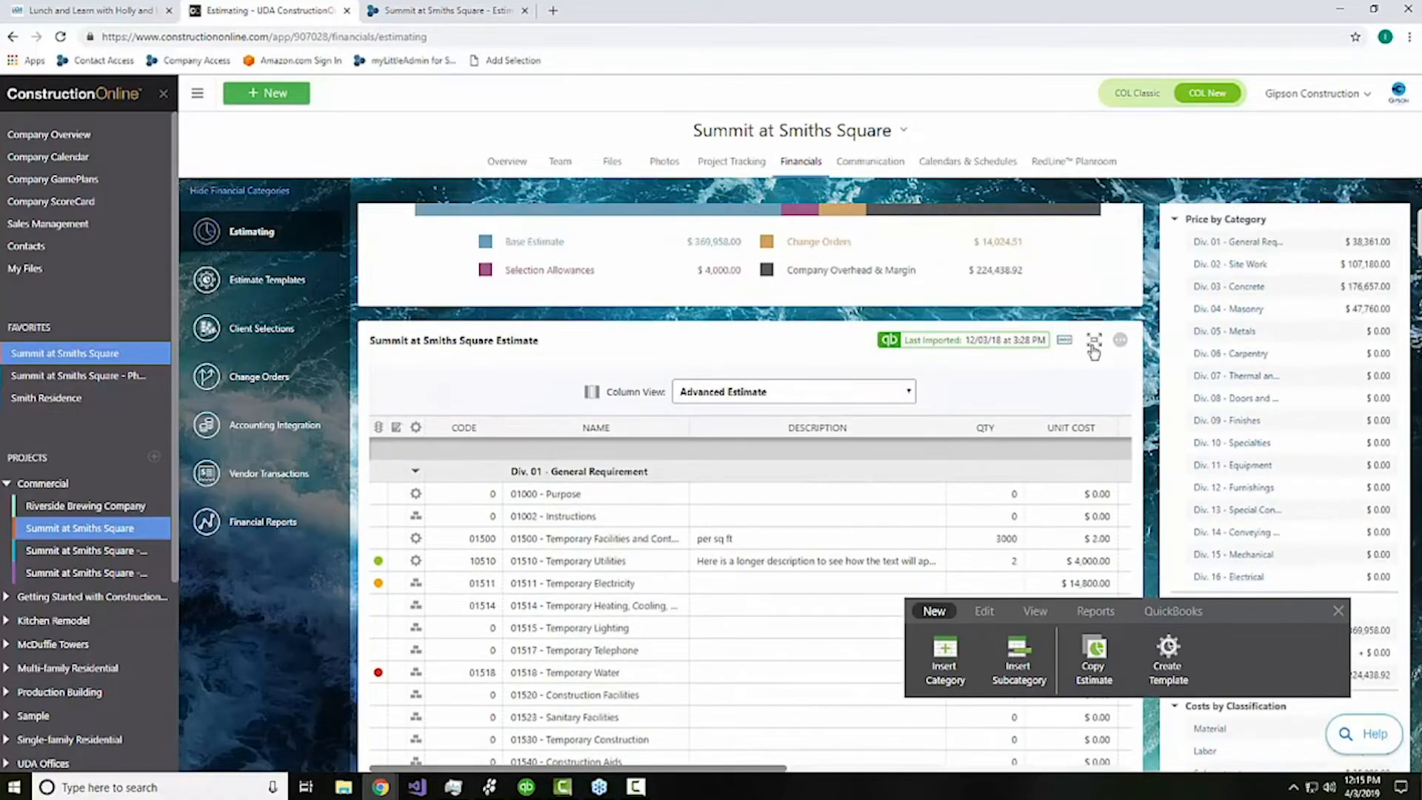
click(1094, 345)
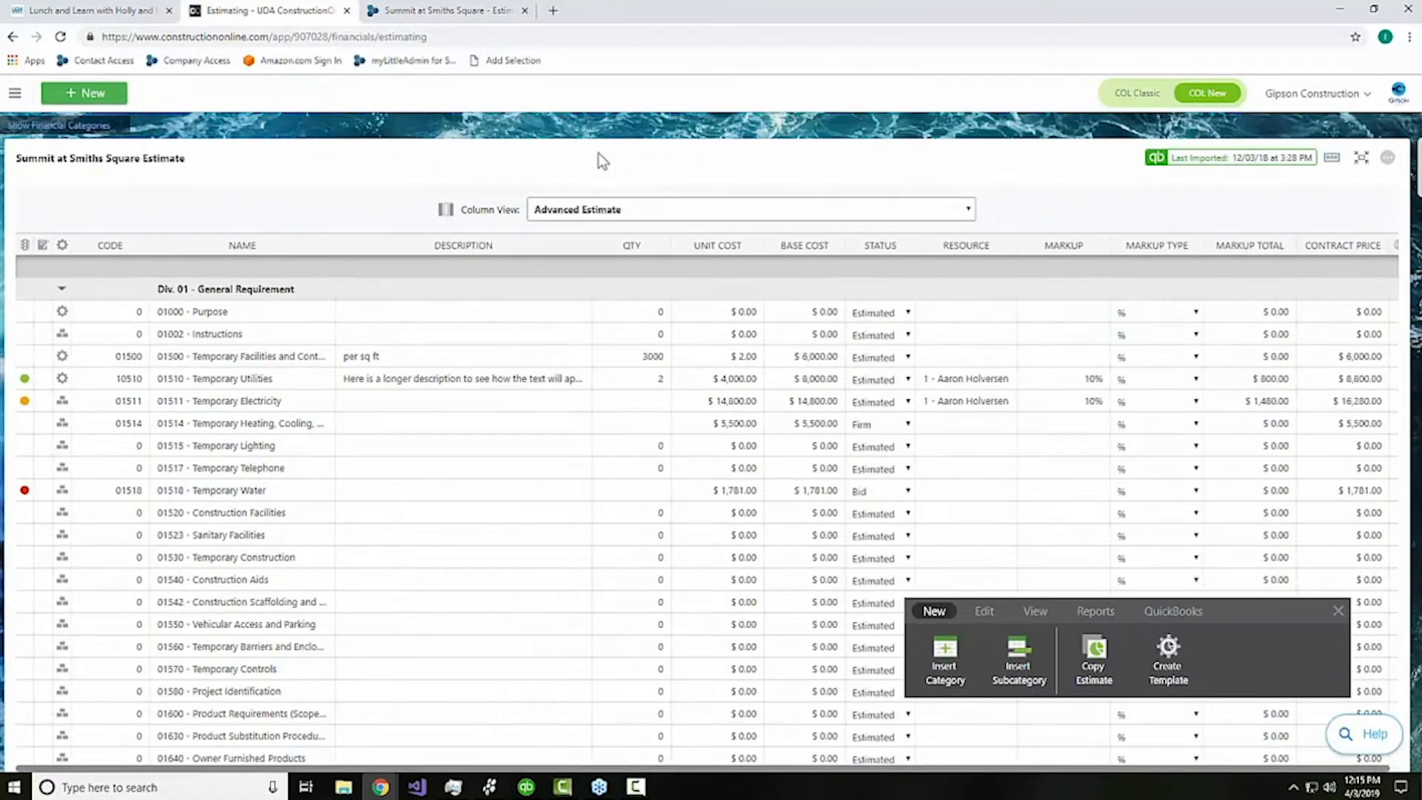
click(638, 214)
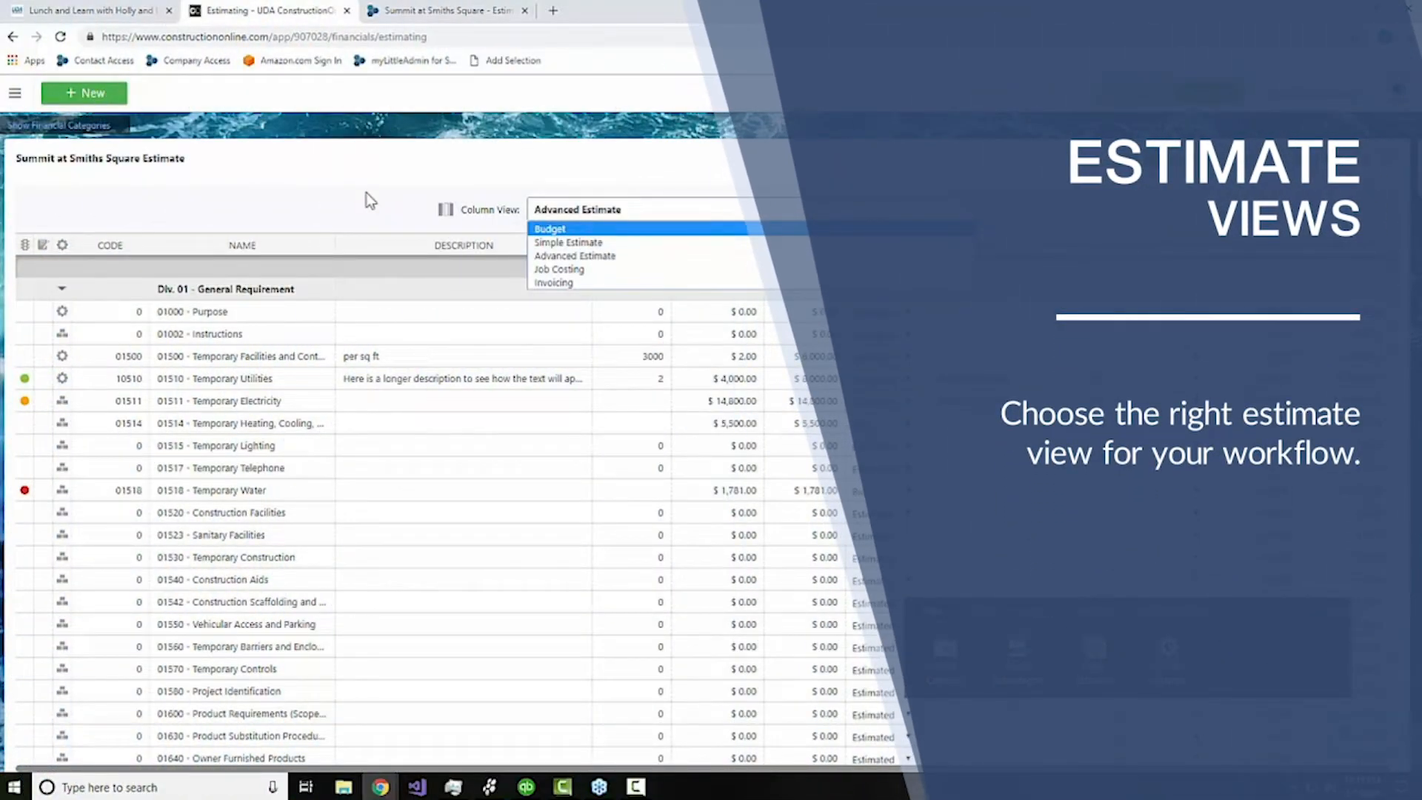
click(577, 254)
Step: Widen the estimate's Name column enough to show the full subcategory names
scroll(371, 474, down, 1)
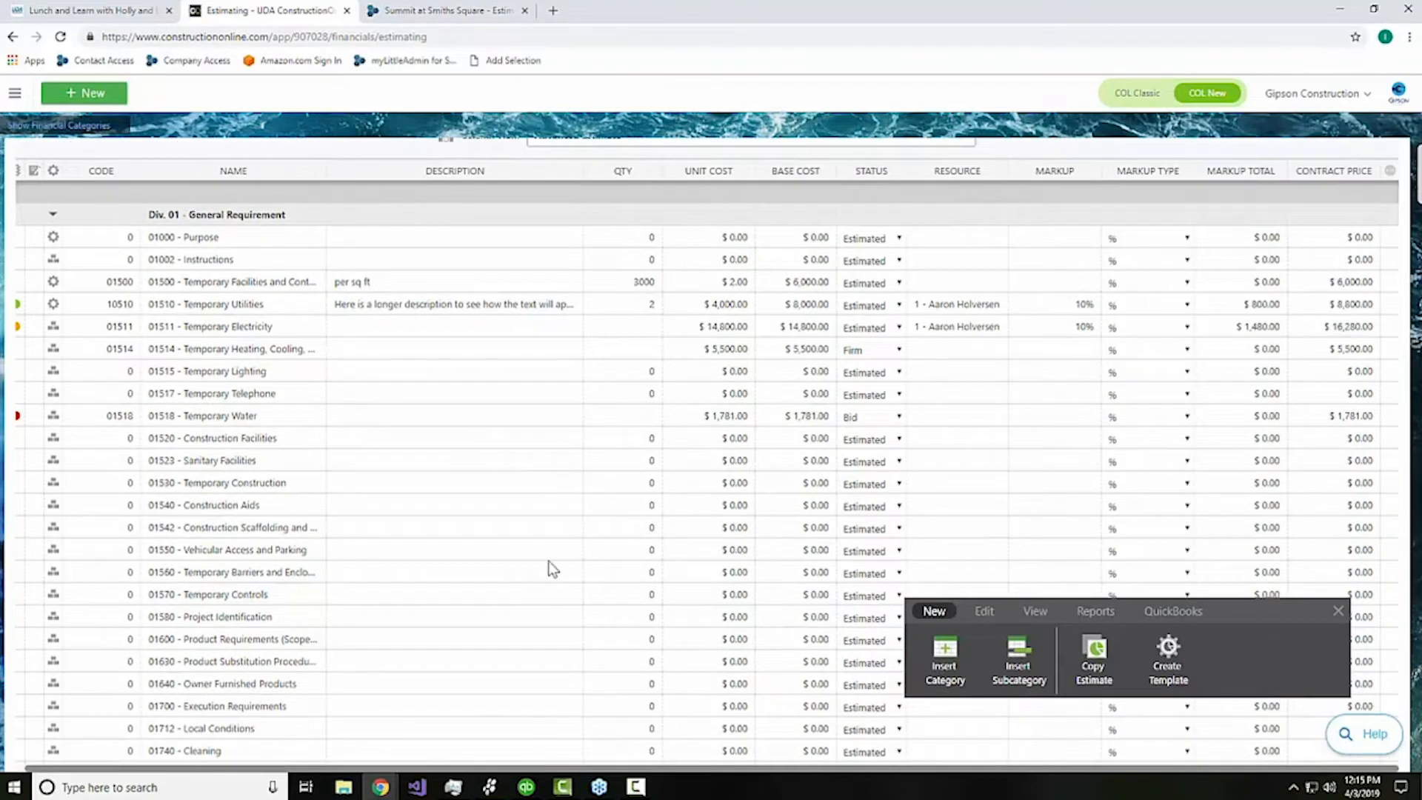
scroll(549, 568, up, 1)
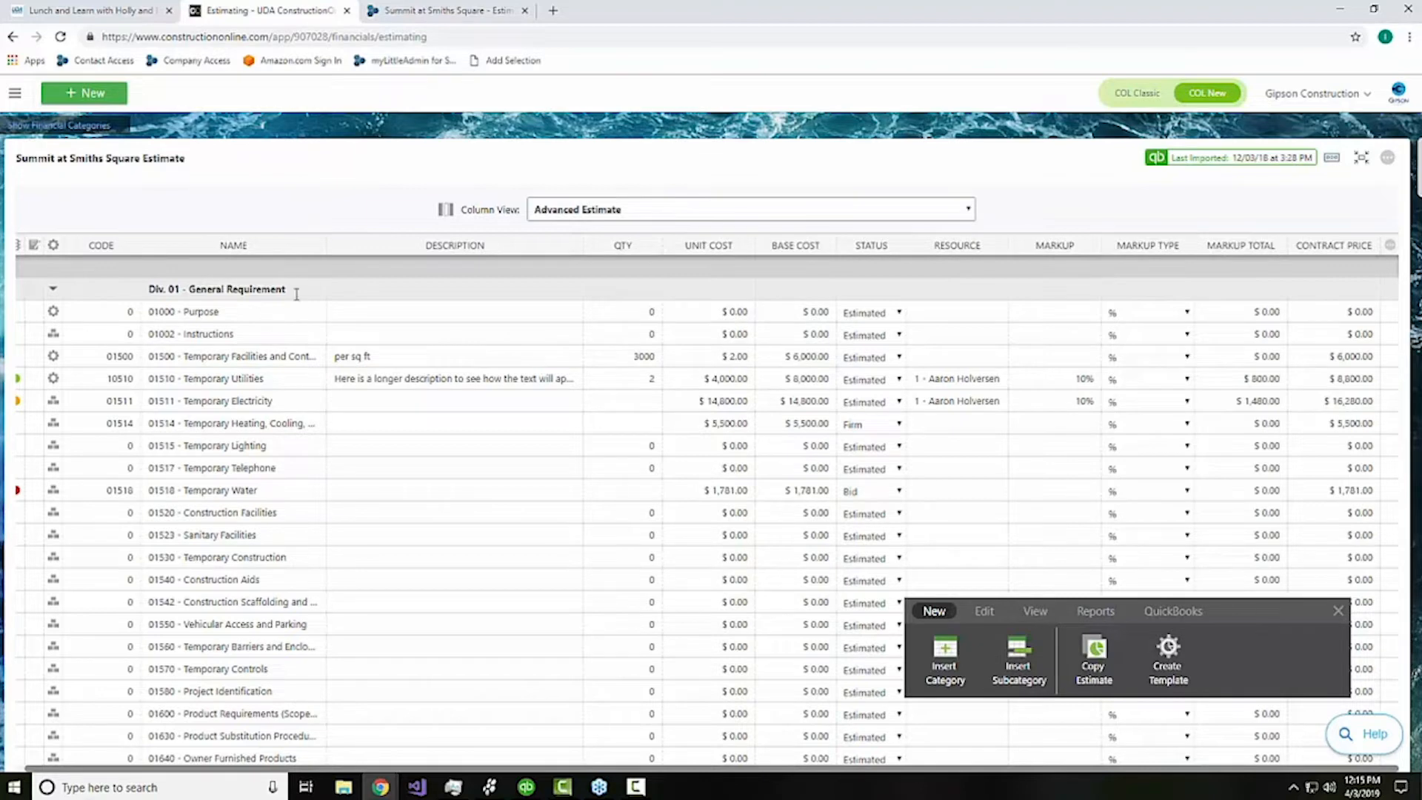
scroll(298, 311, down, 1)
scroll(241, 376, up, 1)
scroll(310, 557, down, 1)
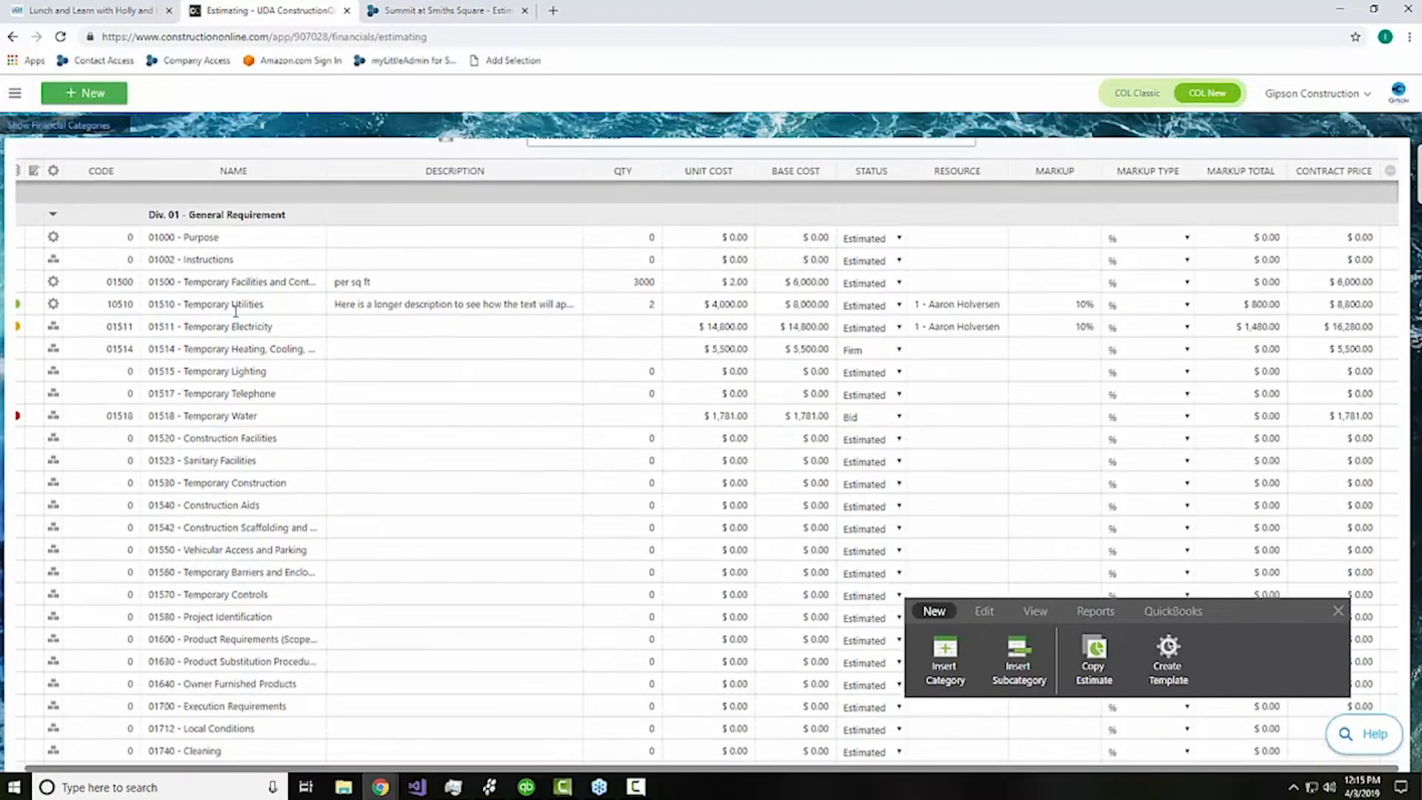
scroll(343, 222, up, 1)
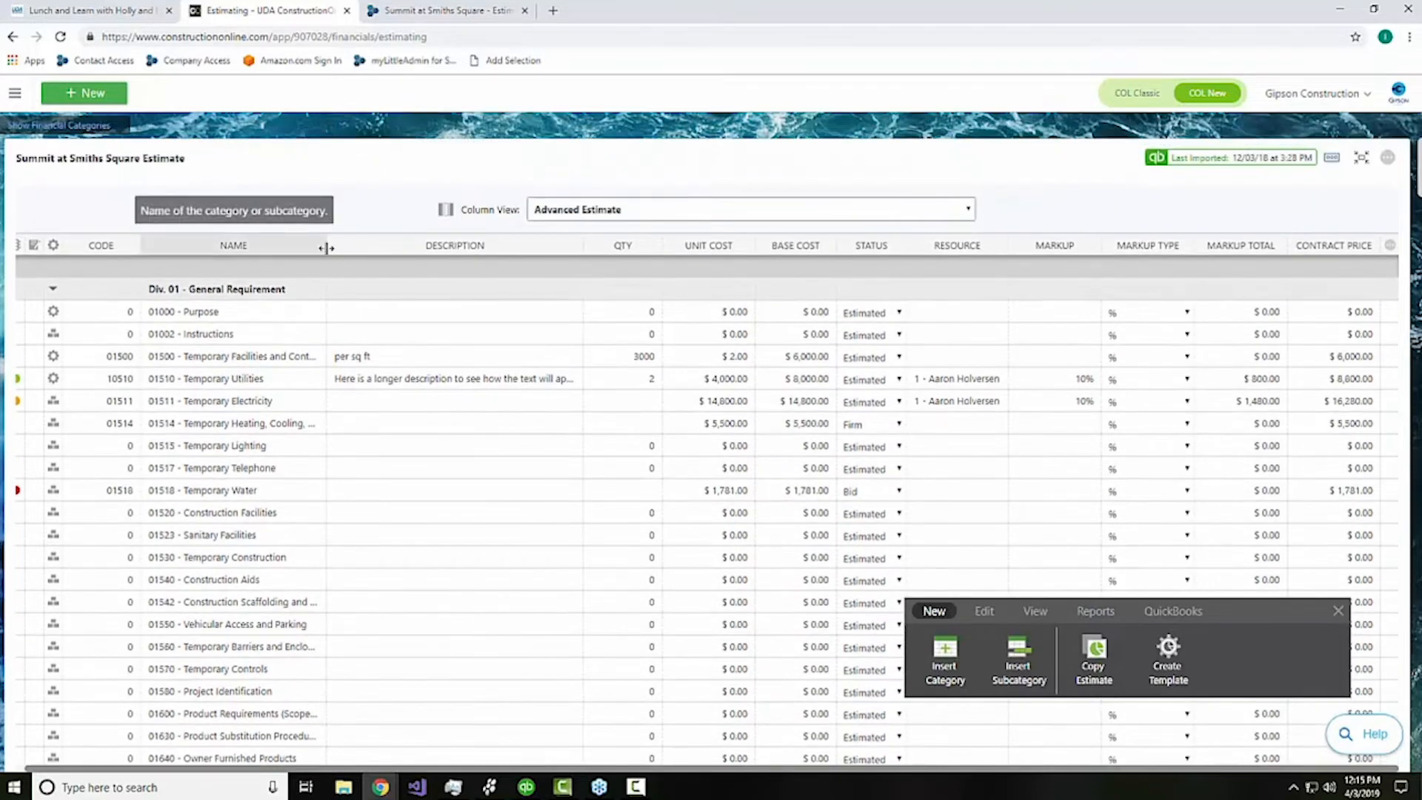
drag(390, 247, 466, 247)
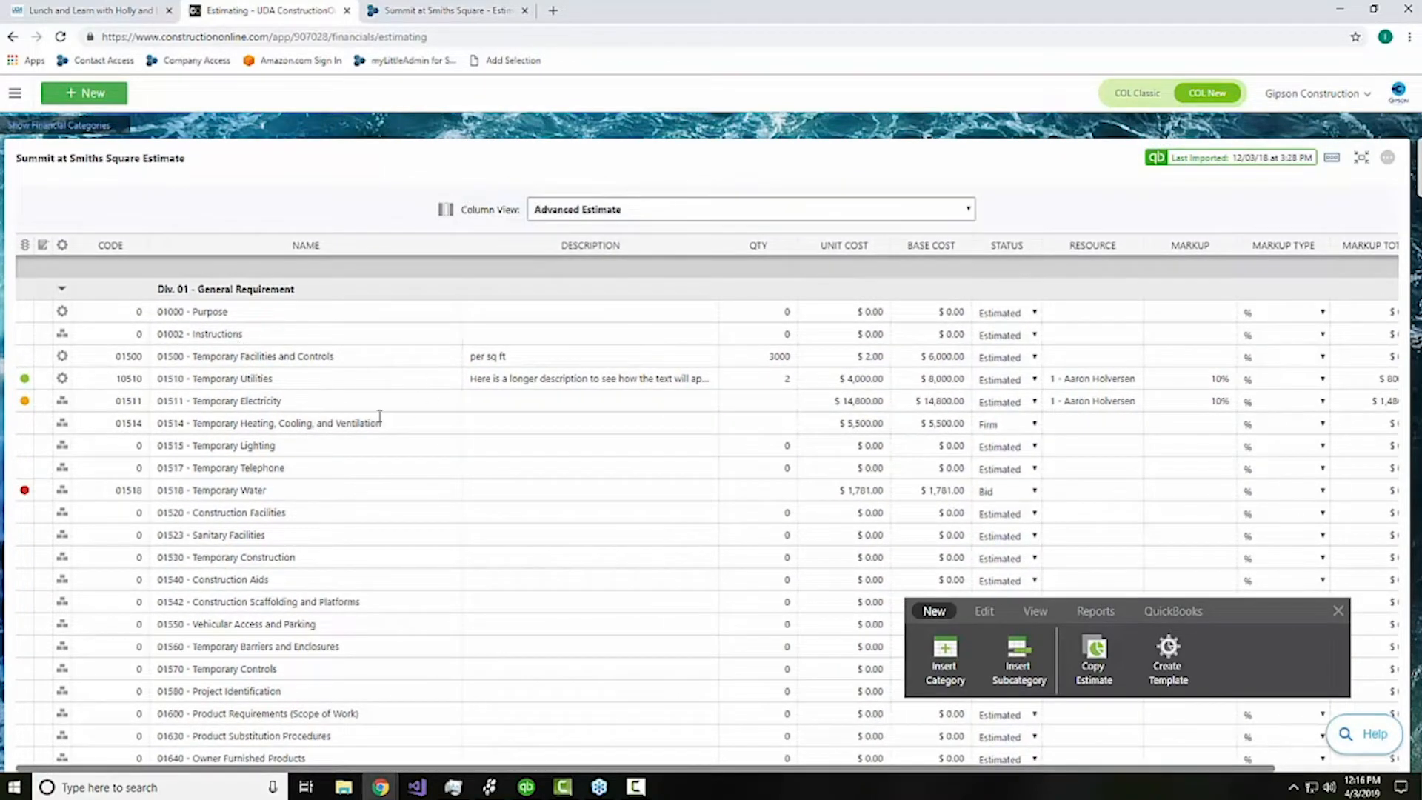
Step: Examine the quantity, unit cost and base cost of Temporary Facilities and Controls, and the base cost of Temporary Electricity
scroll(301, 360, down, 1)
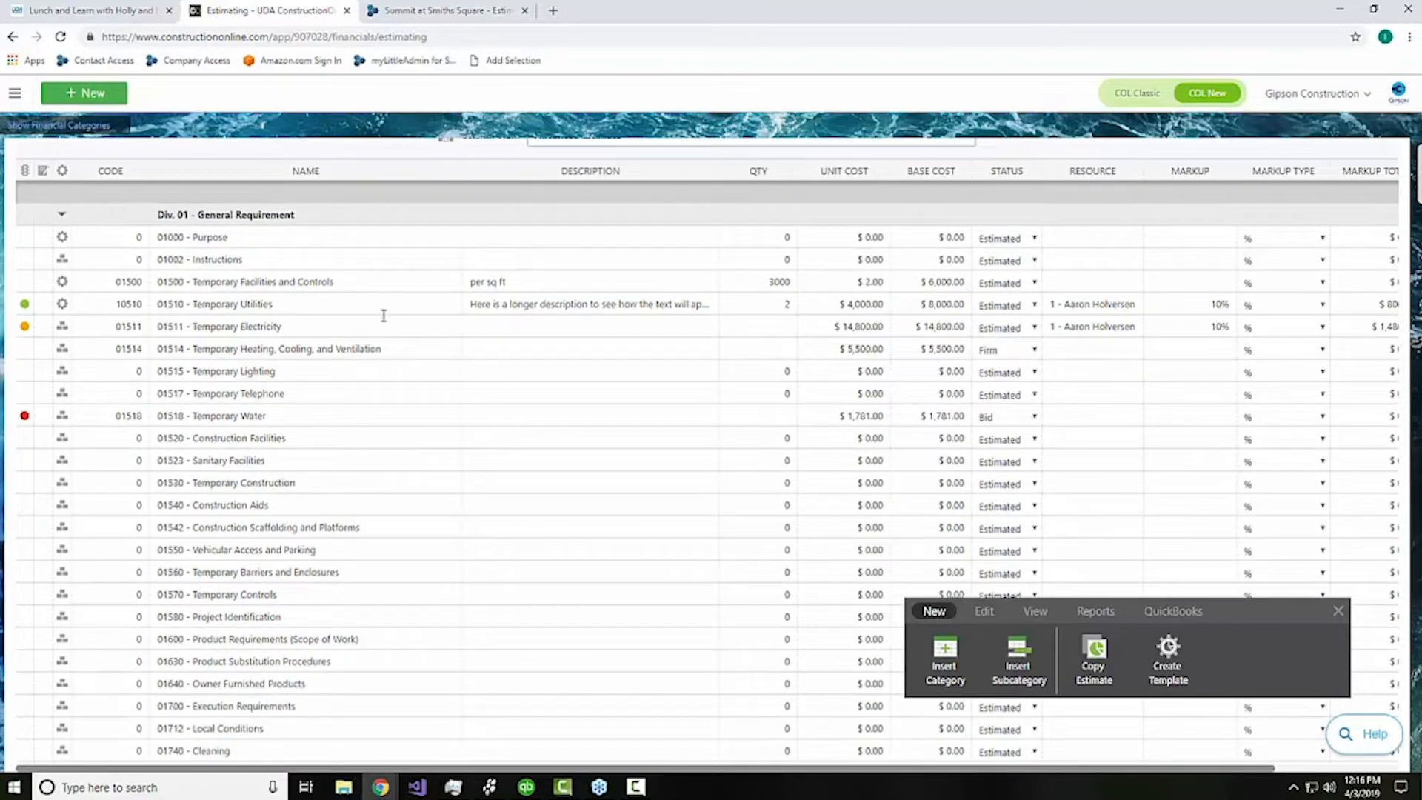
scroll(384, 315, up, 1)
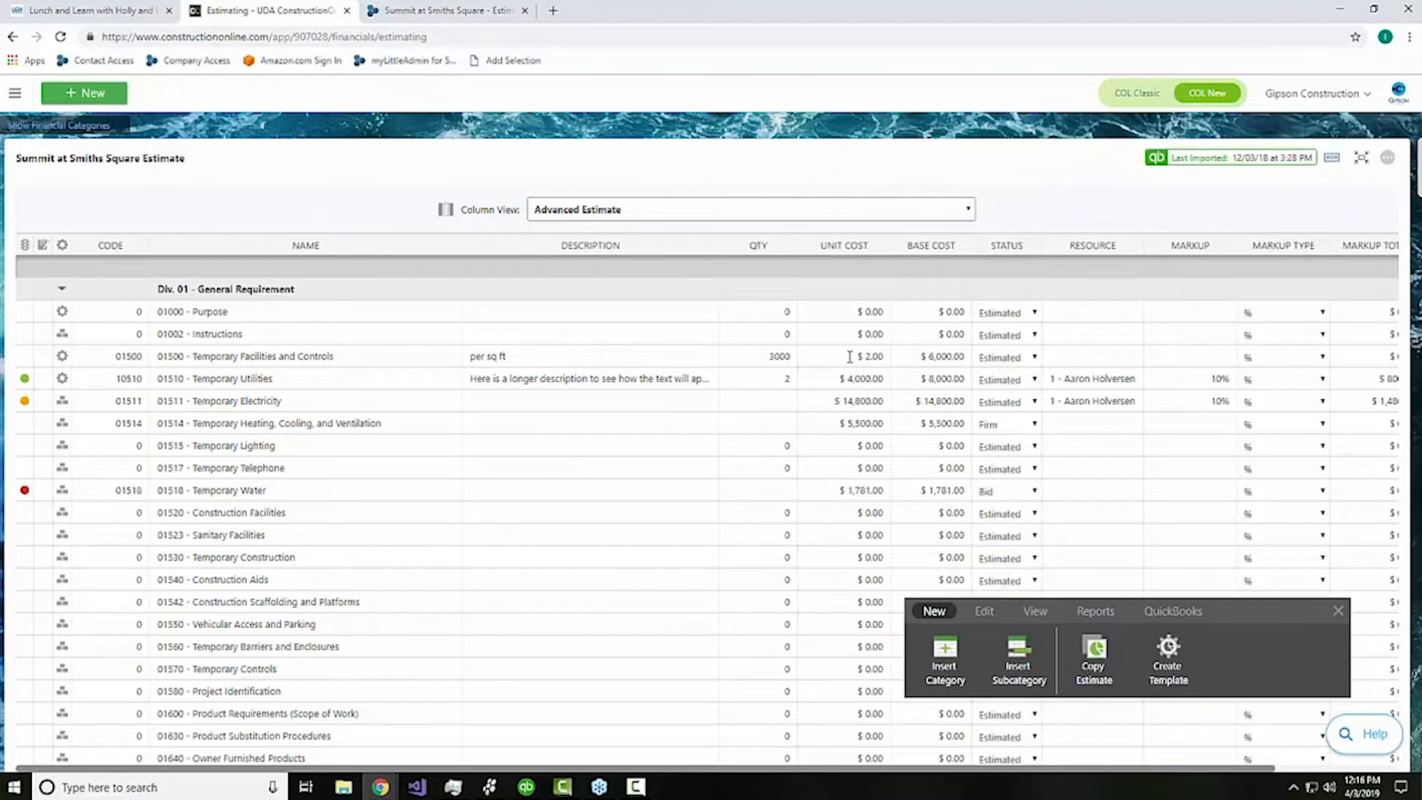
scroll(848, 368, down, 2)
scroll(848, 369, up, 2)
double_click(319, 360)
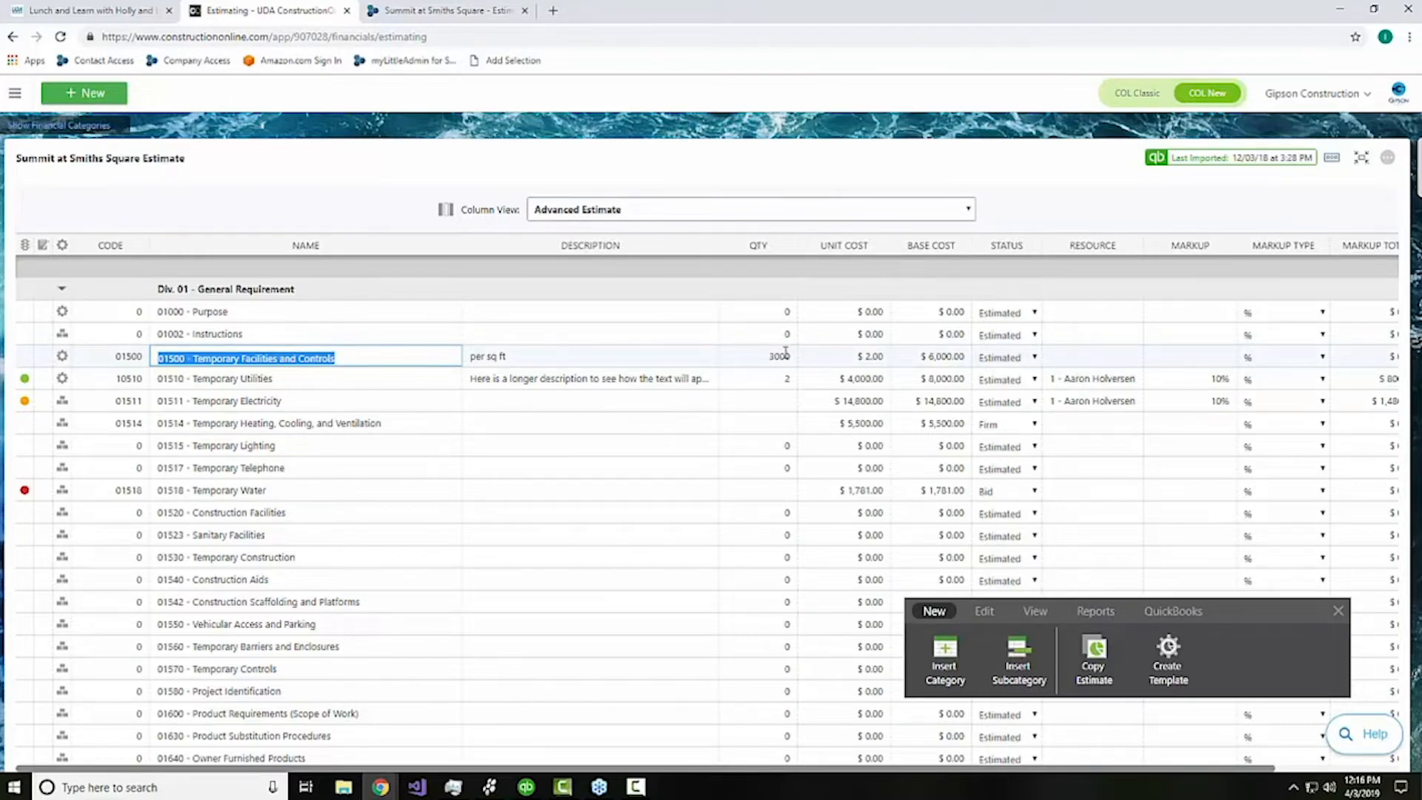
double_click(834, 358)
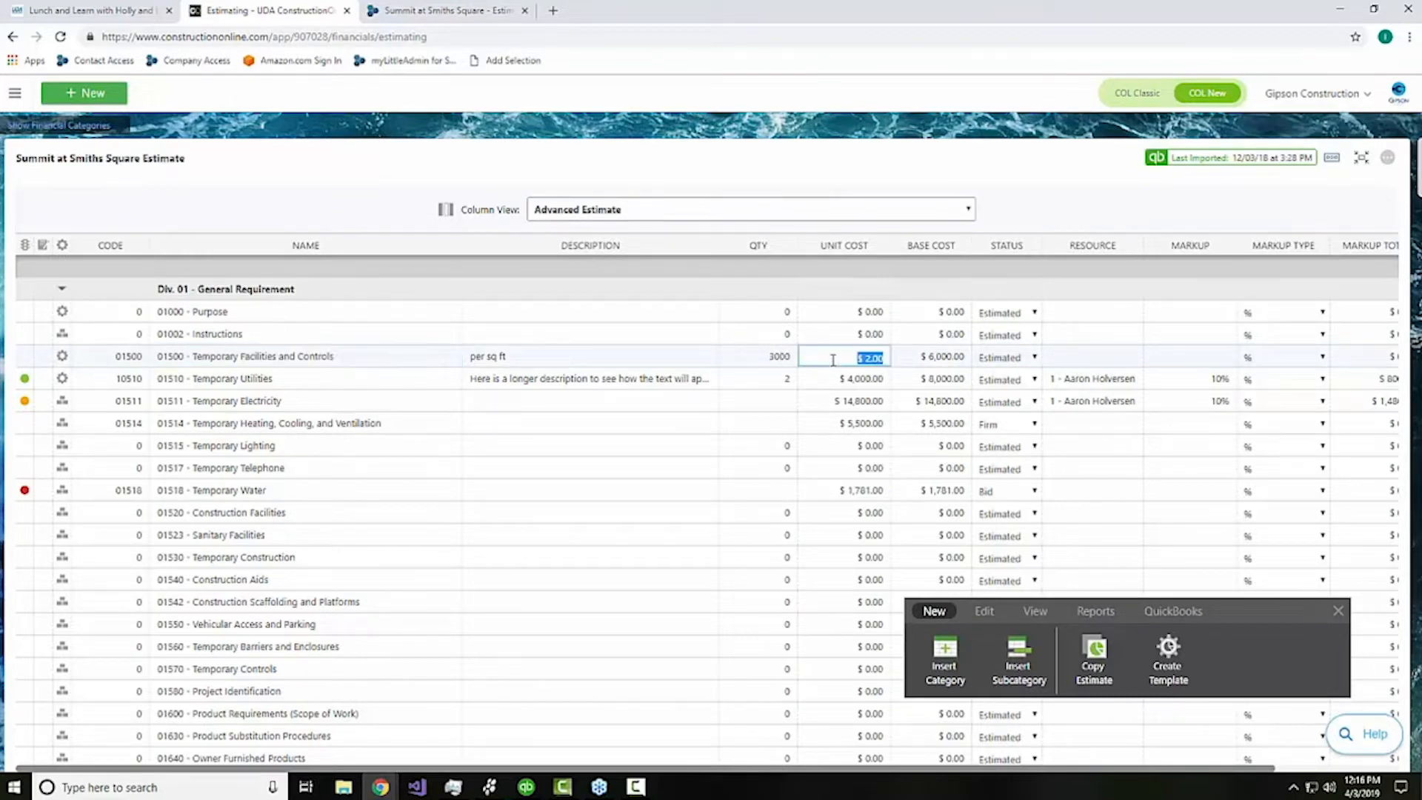
double_click(790, 360)
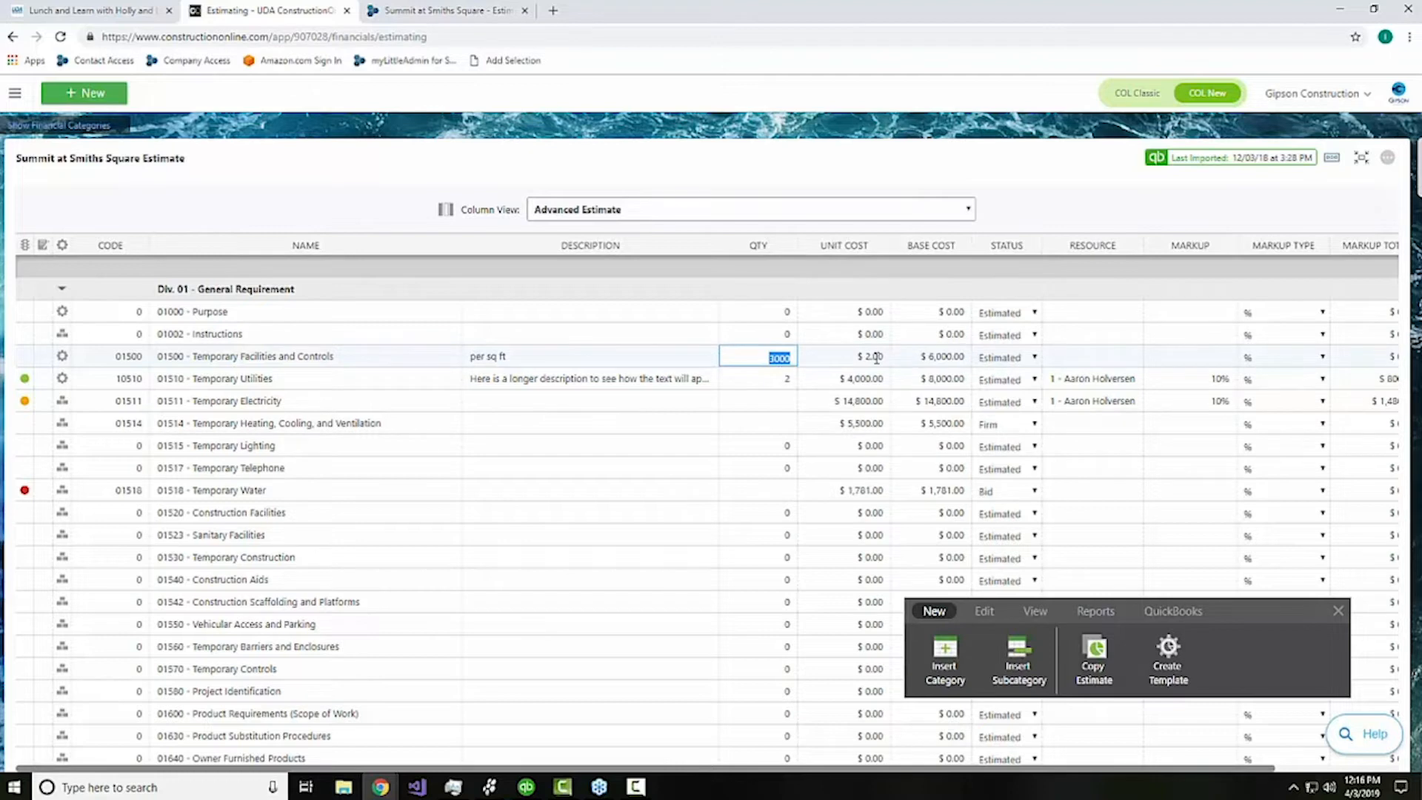
double_click(909, 356)
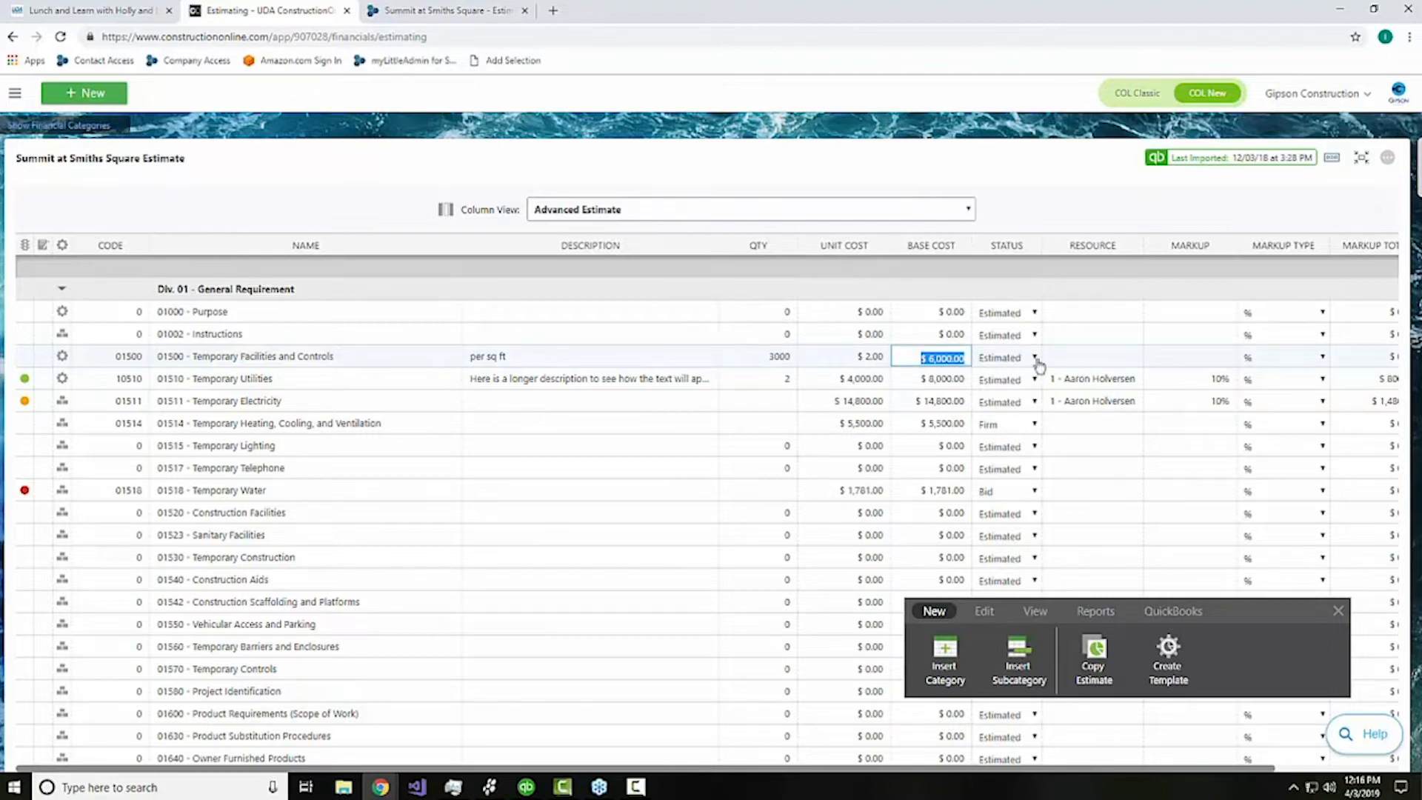
scroll(1039, 366, down, 1)
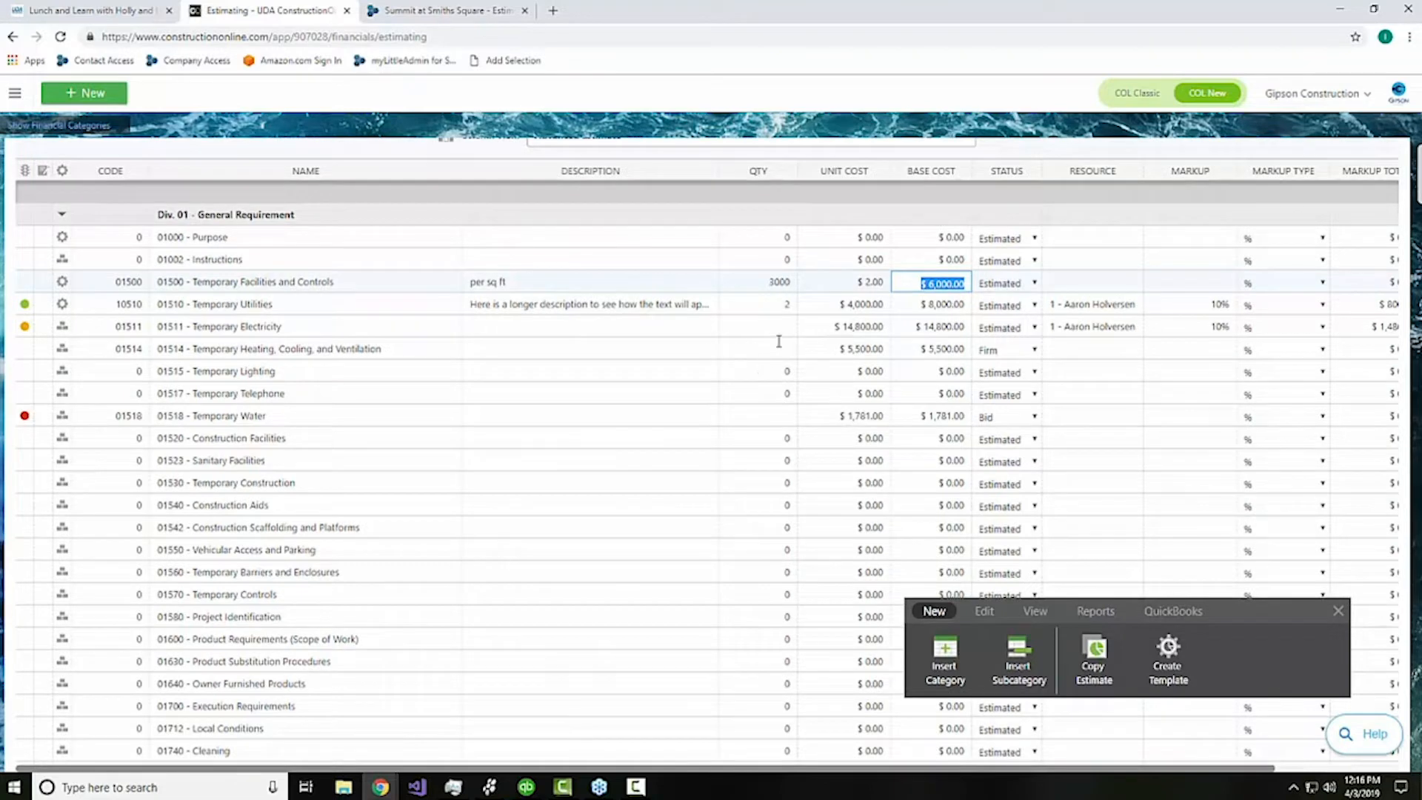
click(955, 326)
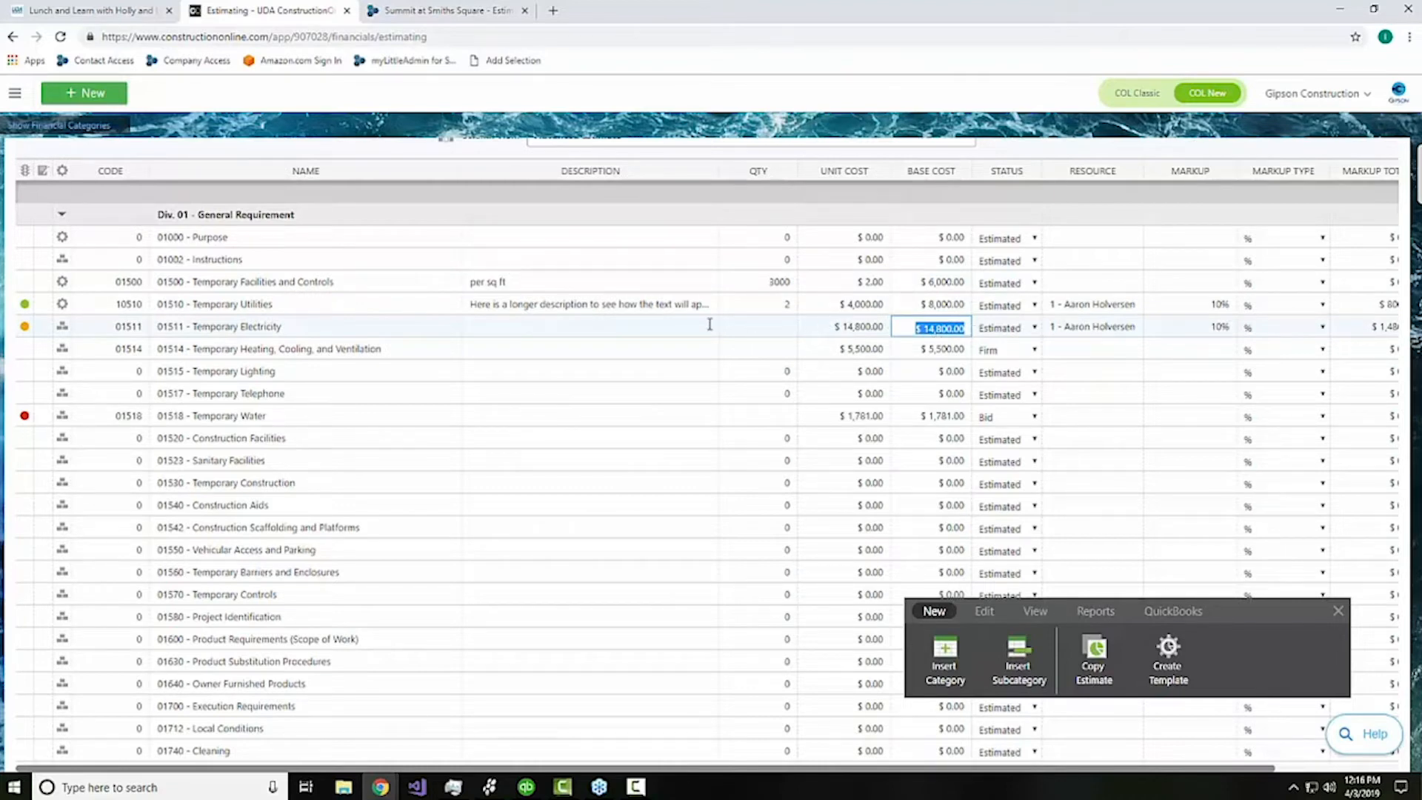
scroll(406, 333, up, 2)
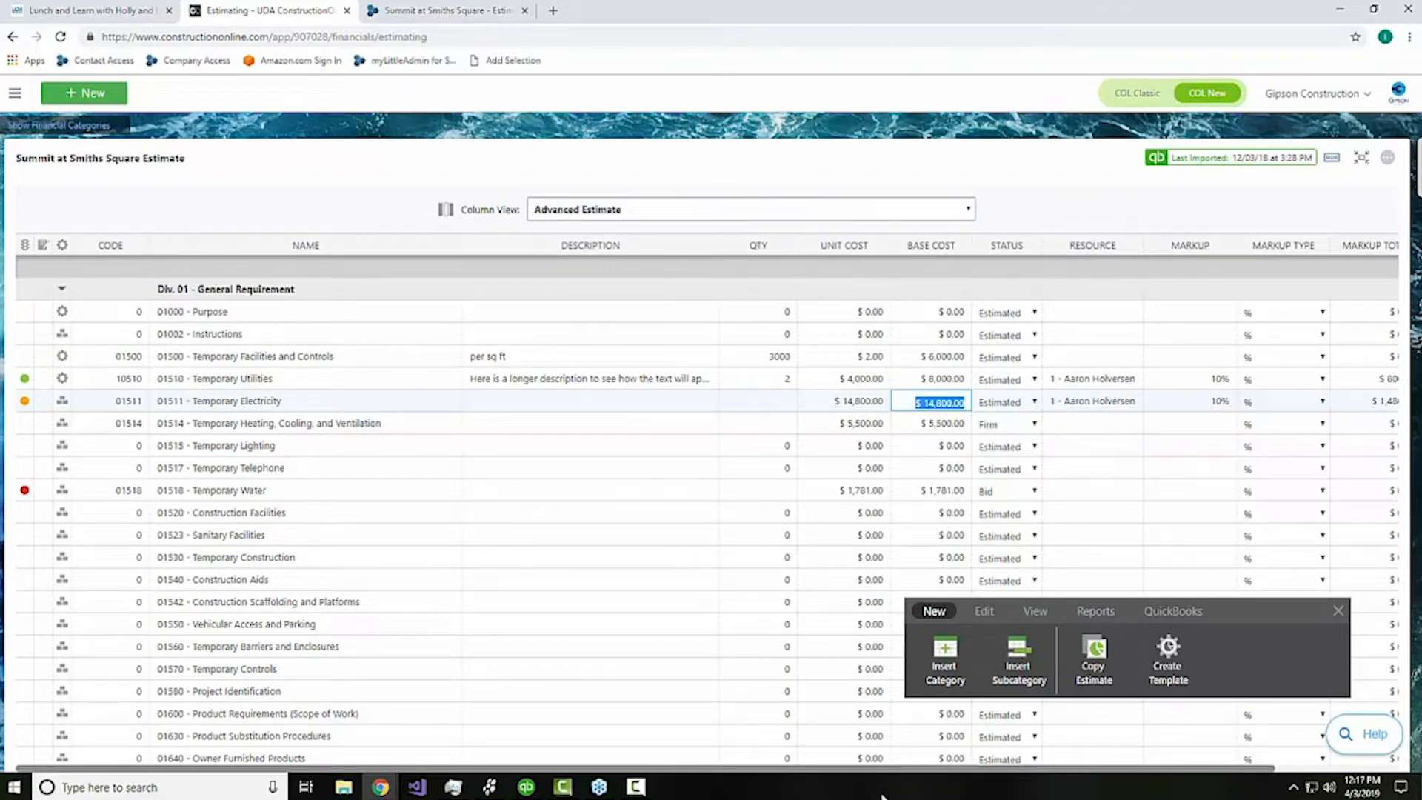
Step: Switch the estimate's column view to Simple Estimate to review its reduced set of columns
drag(909, 769, 1052, 769)
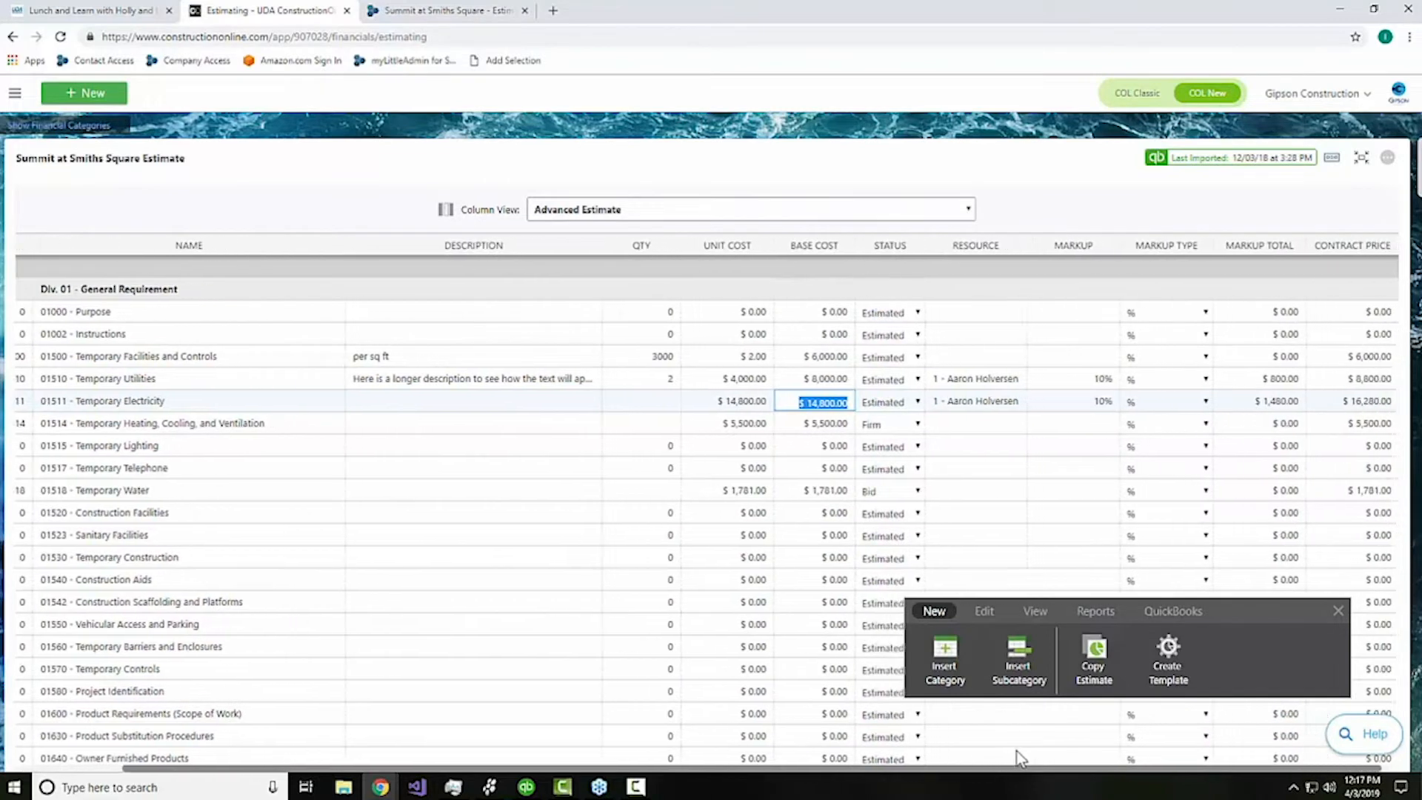
click(689, 210)
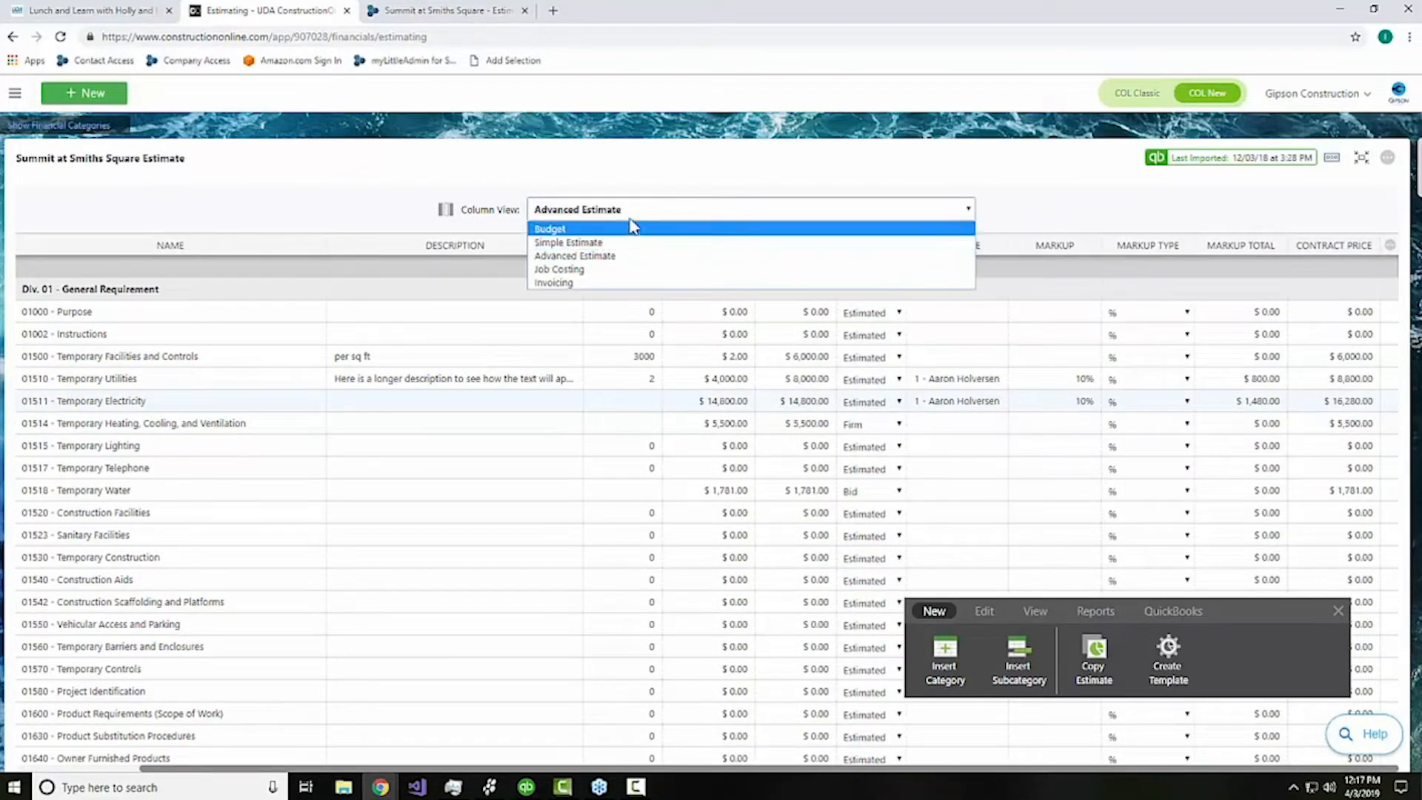
click(635, 250)
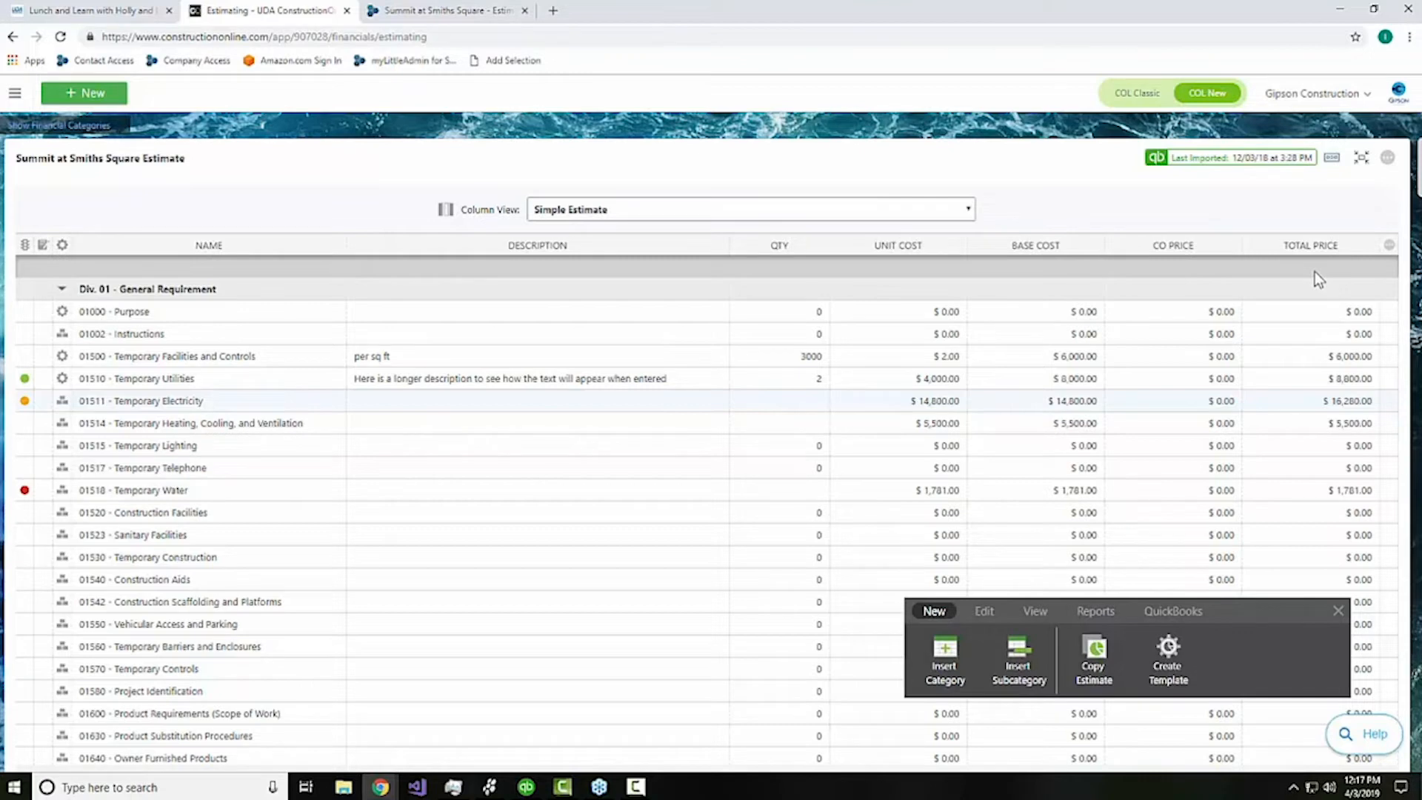
Step: Return the column view to Advanced Estimate and review its columns from Name through Contract Price
click(627, 211)
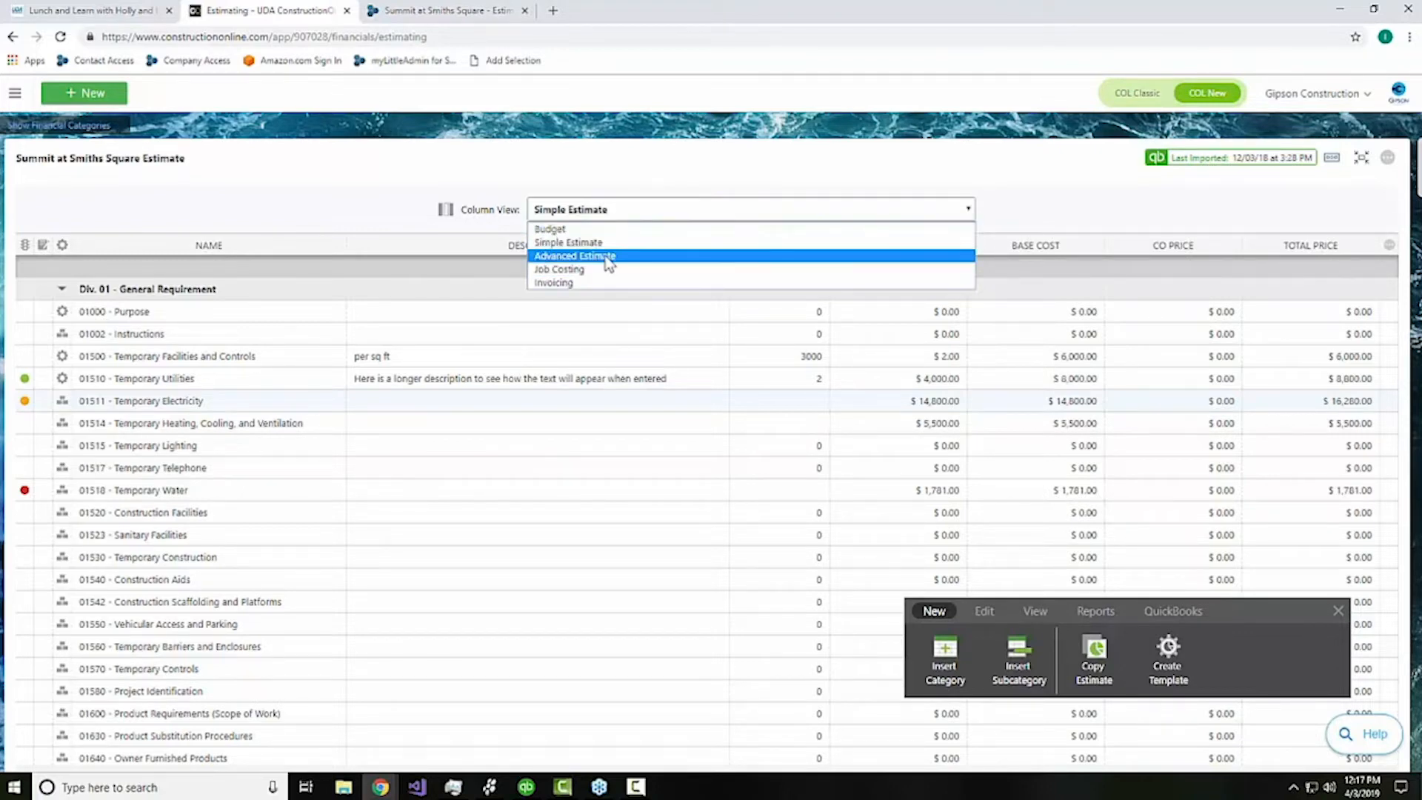
click(637, 255)
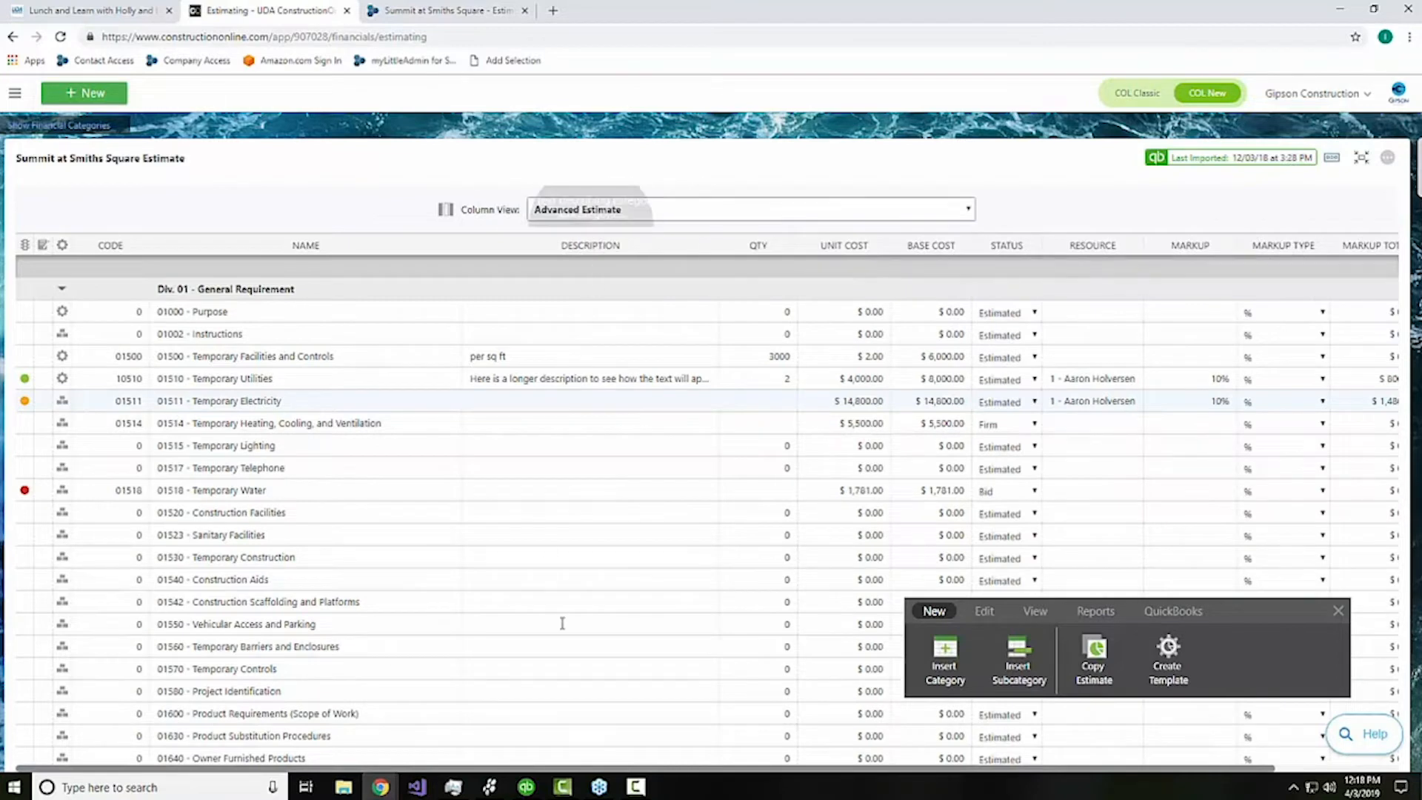
drag(611, 768, 782, 761)
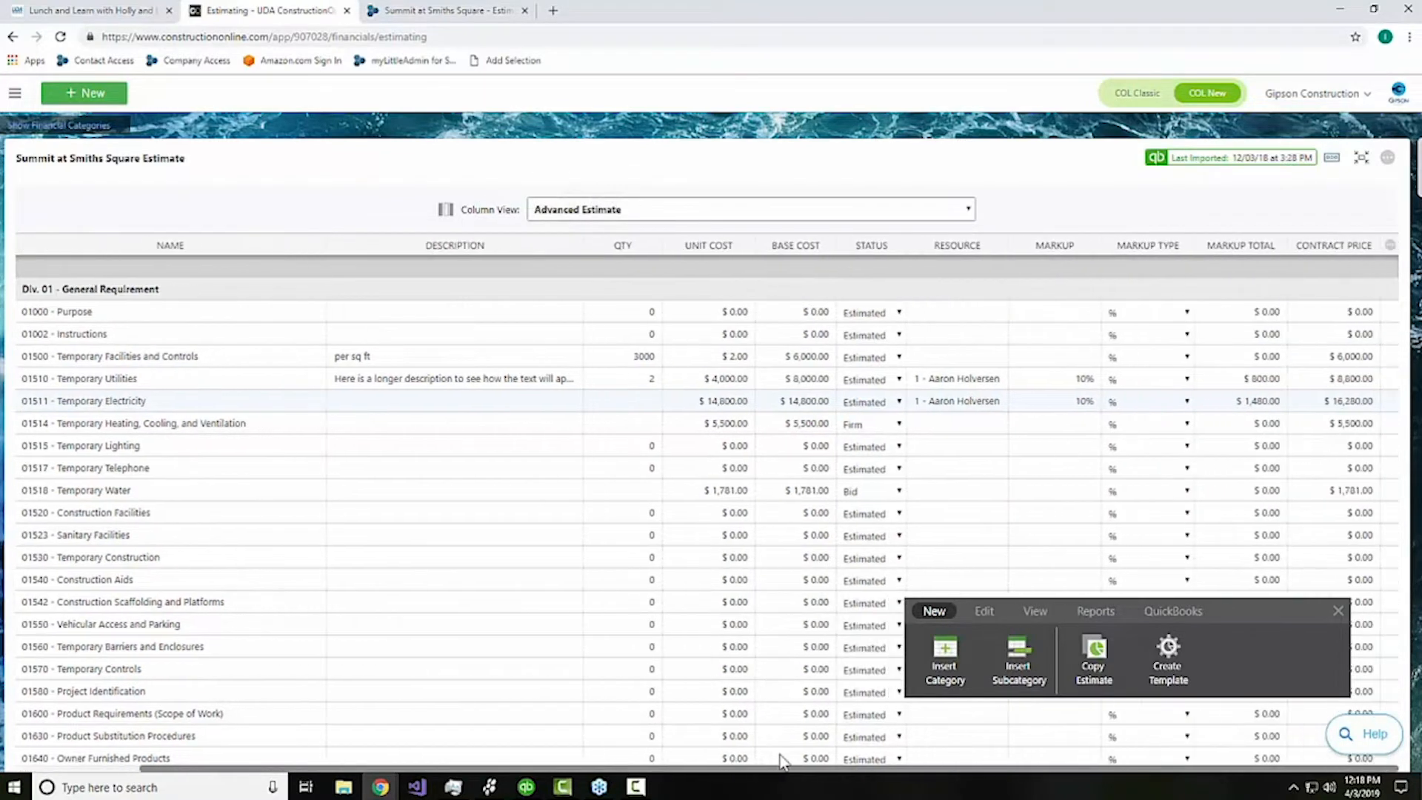
mouse_move(519, 264)
drag(500, 768, 381, 759)
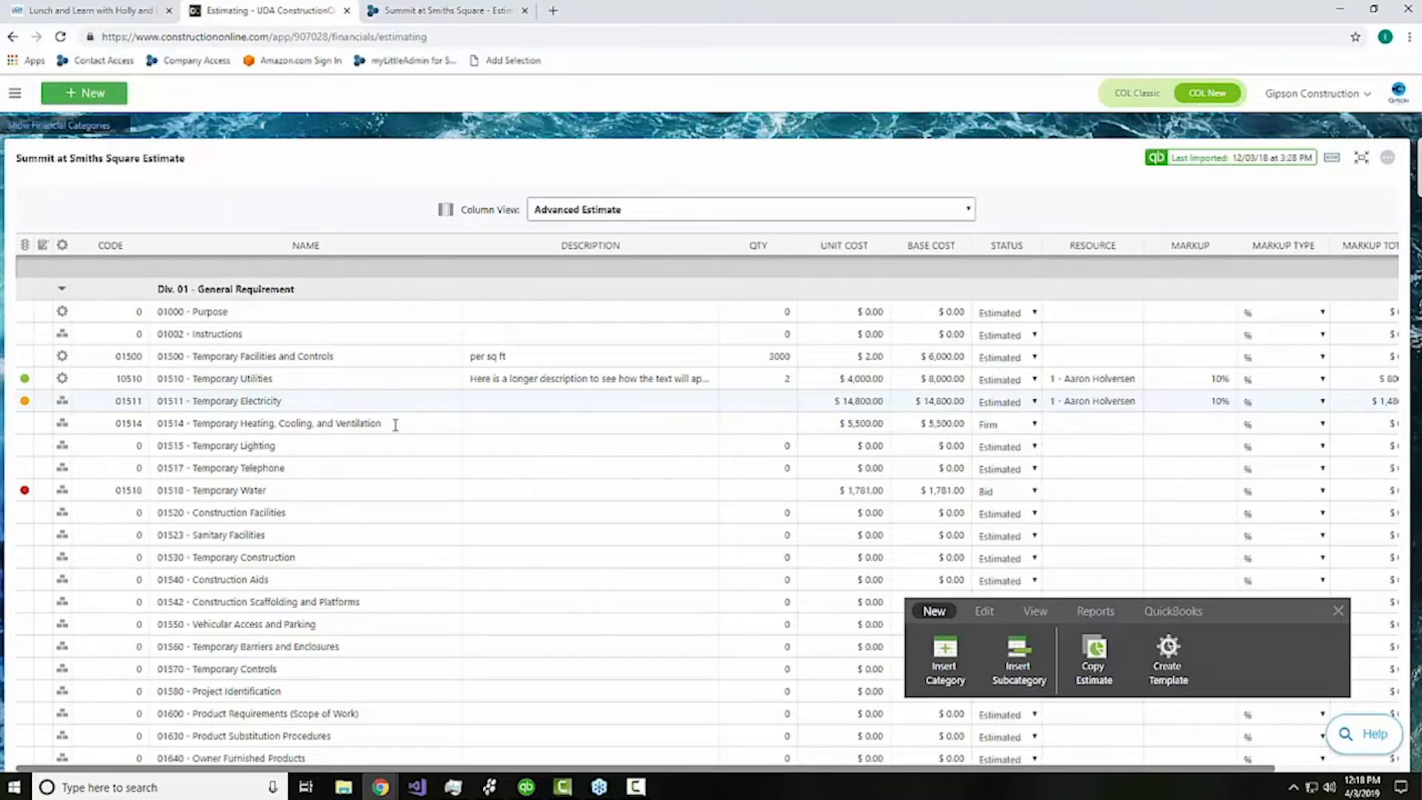
Step: Review the columns available for the Advanced Estimate view in the Column Selector, from Traffic through Change Order Price
click(447, 210)
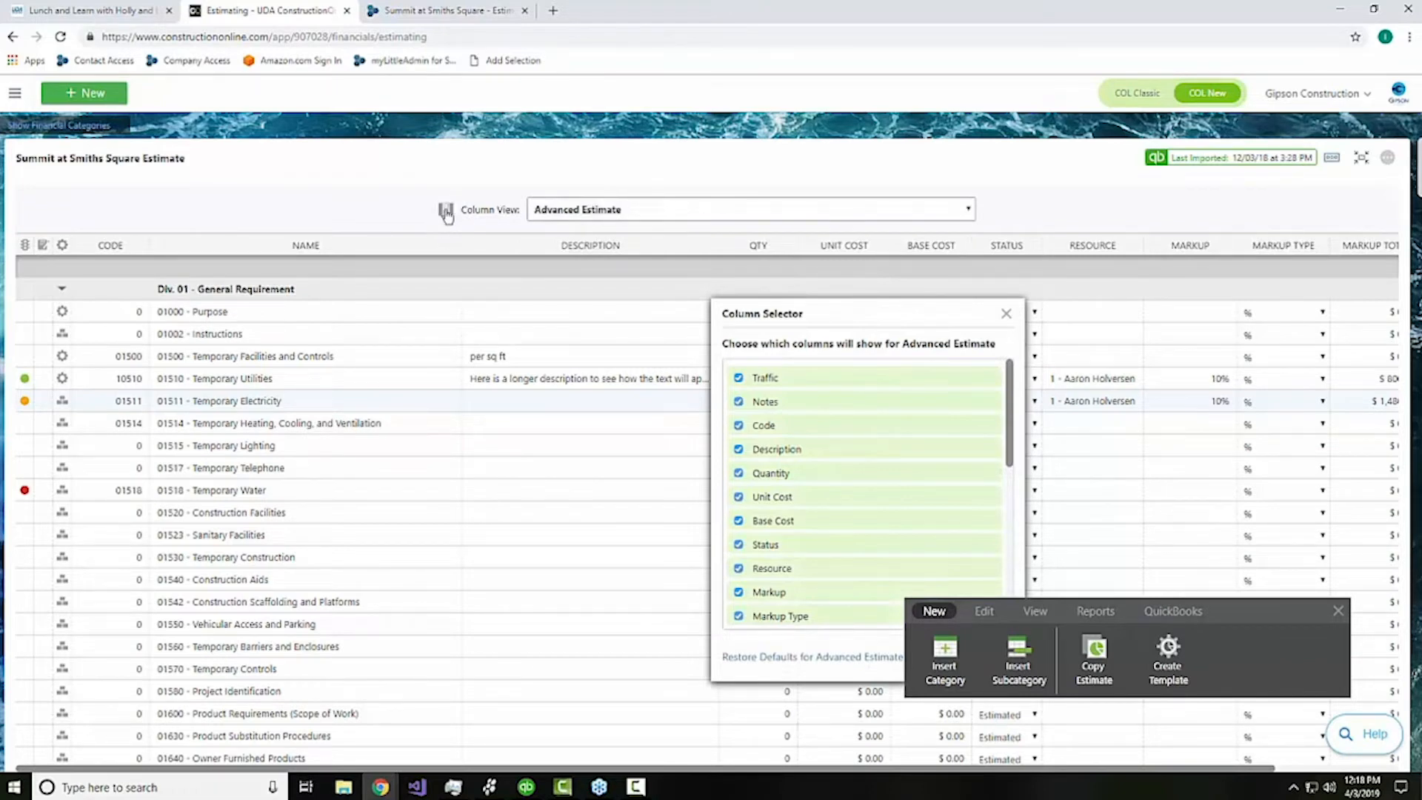
click(1034, 612)
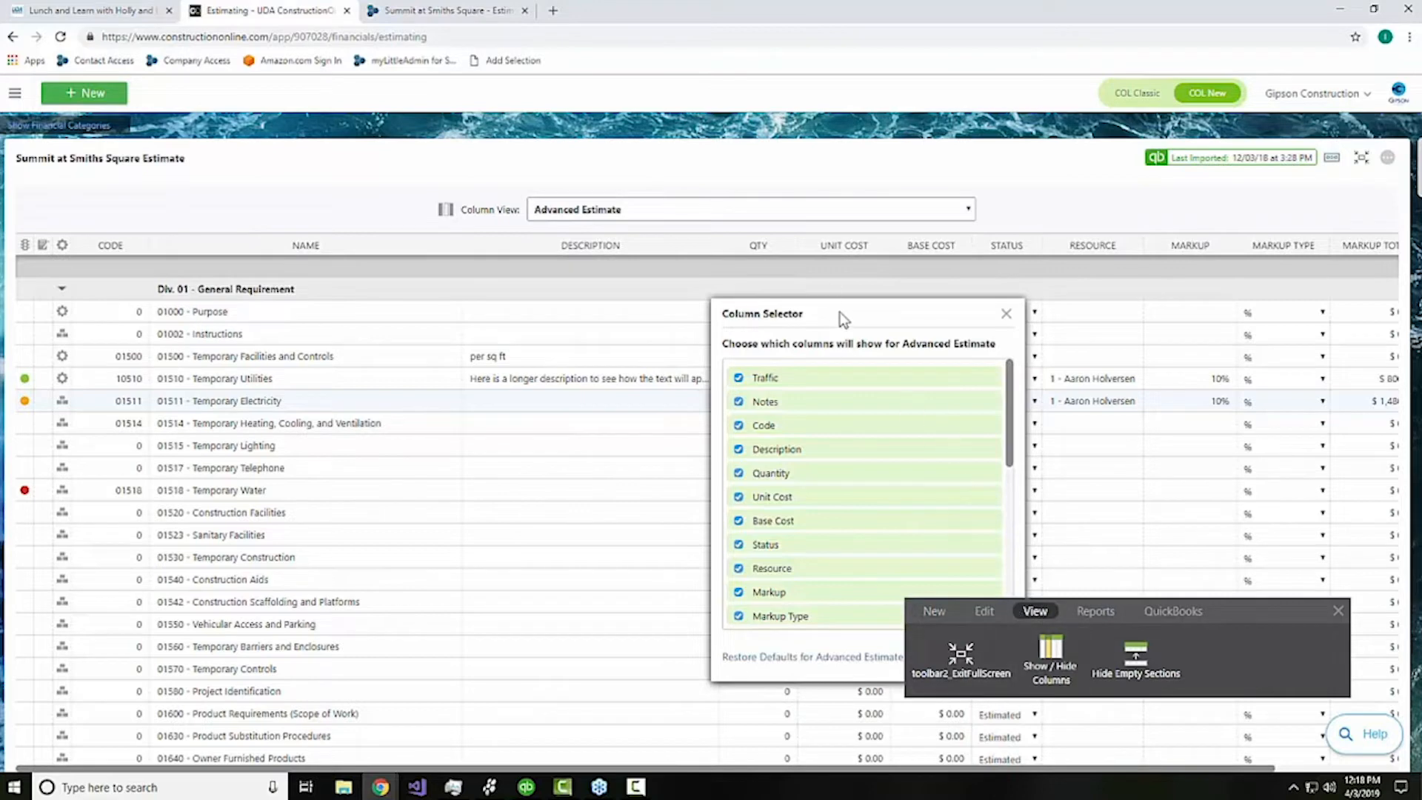
drag(800, 296, 585, 237)
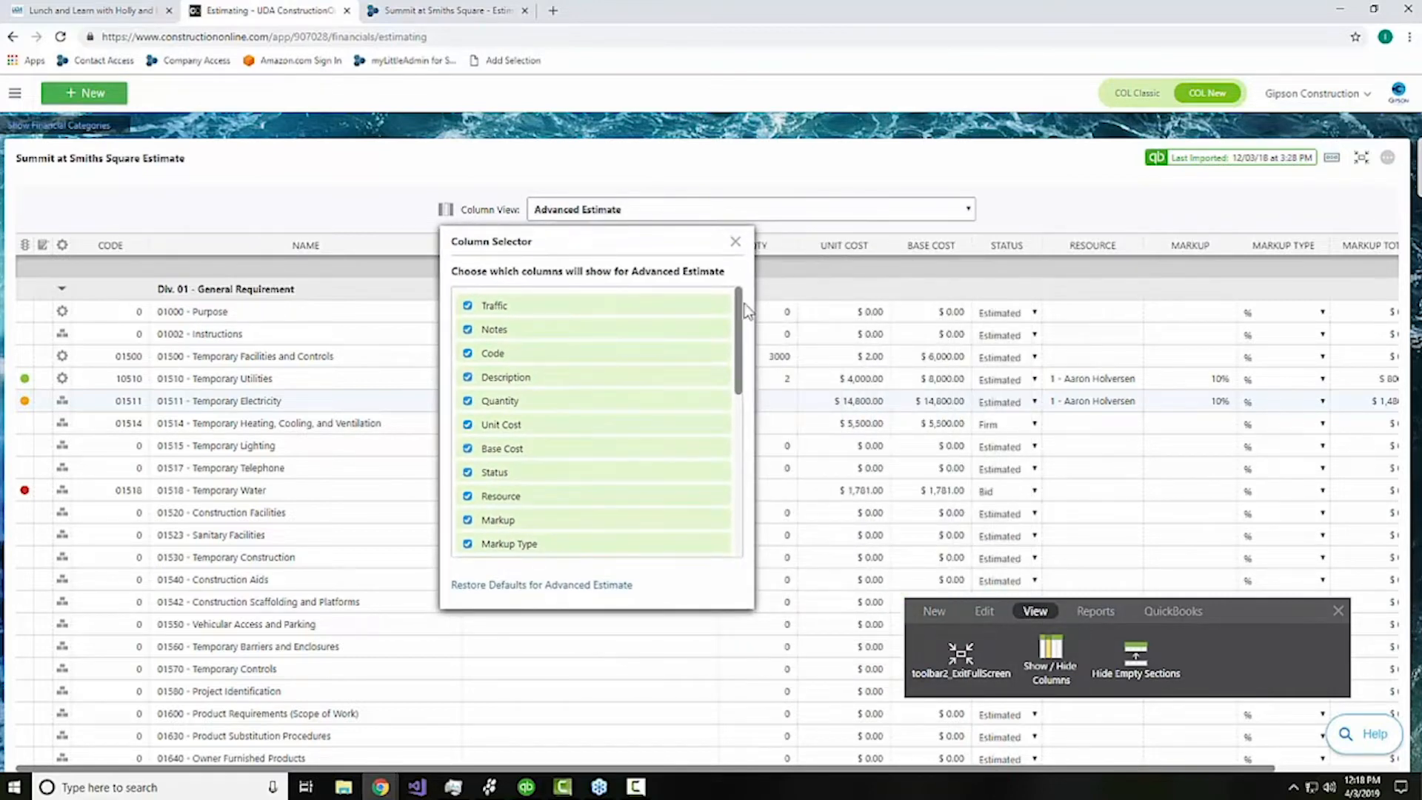
drag(740, 301, 763, 421)
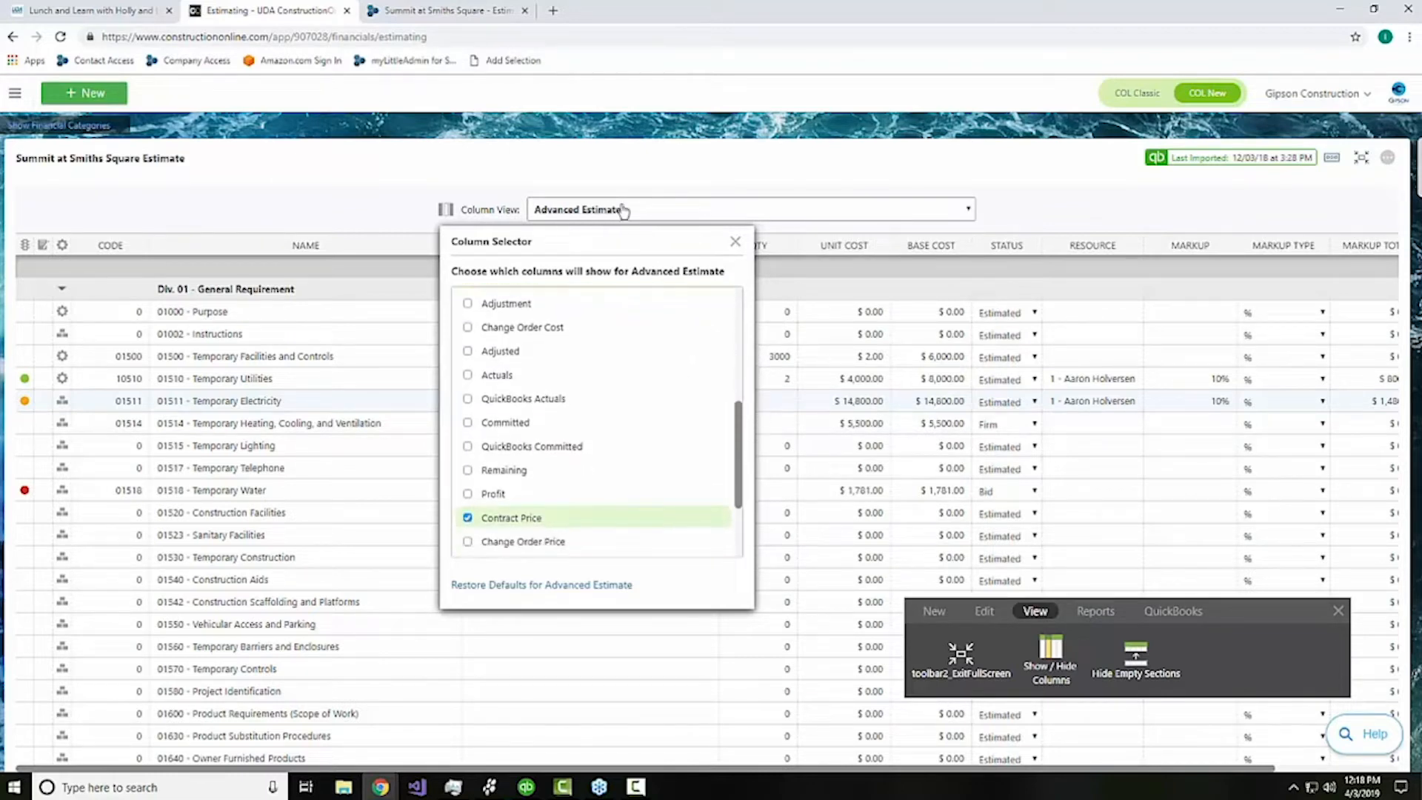
scroll(682, 477, up, 2)
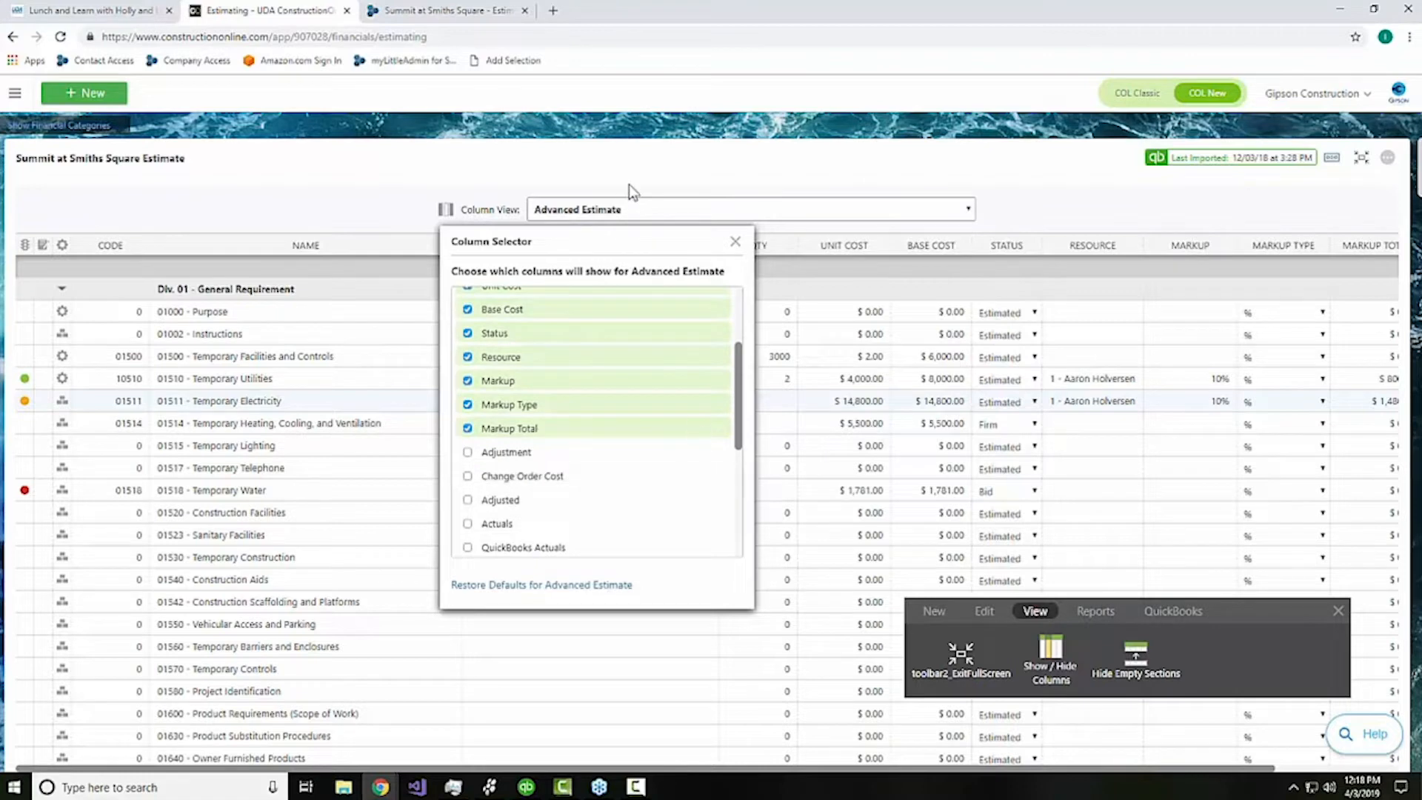
drag(638, 274, 645, 341)
scroll(637, 459, up, 3)
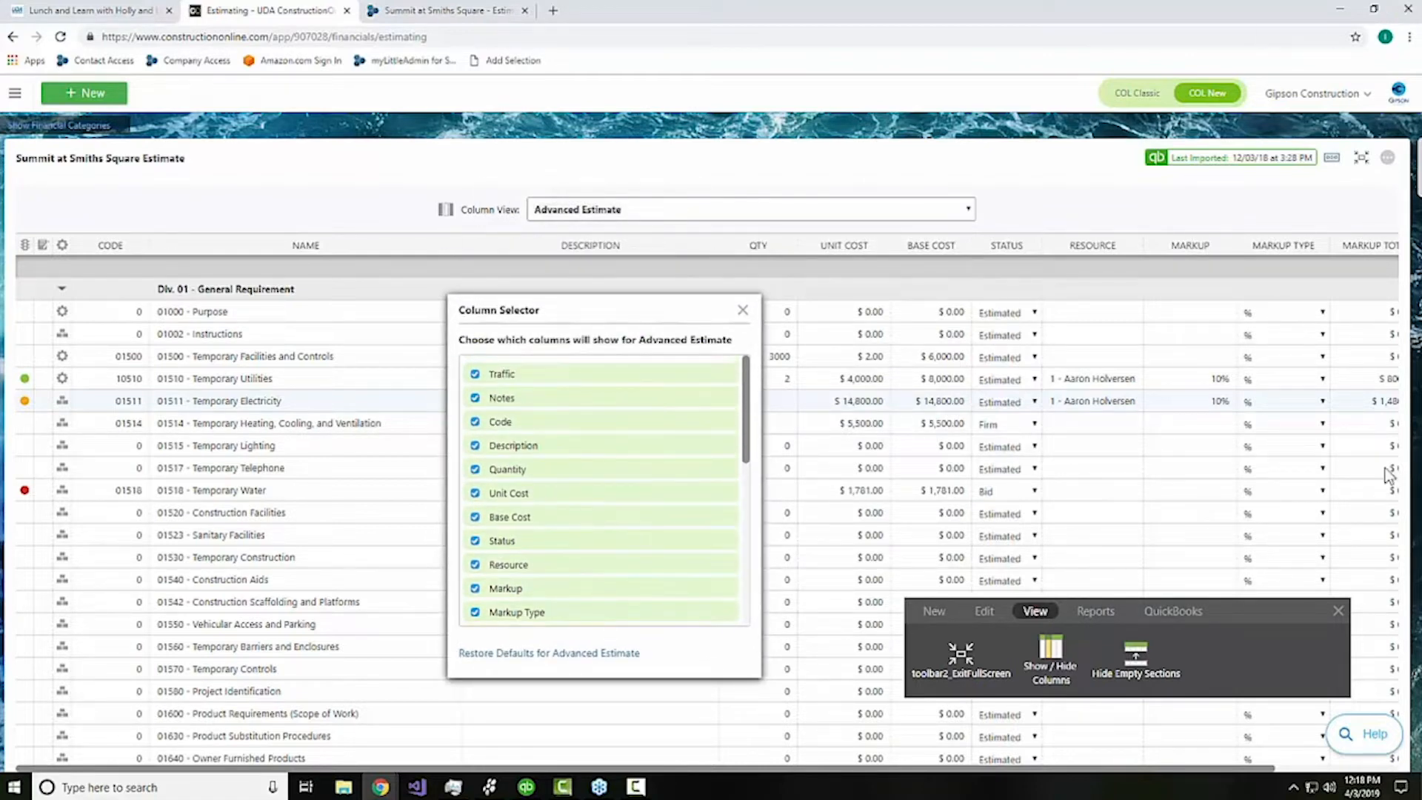
click(931, 612)
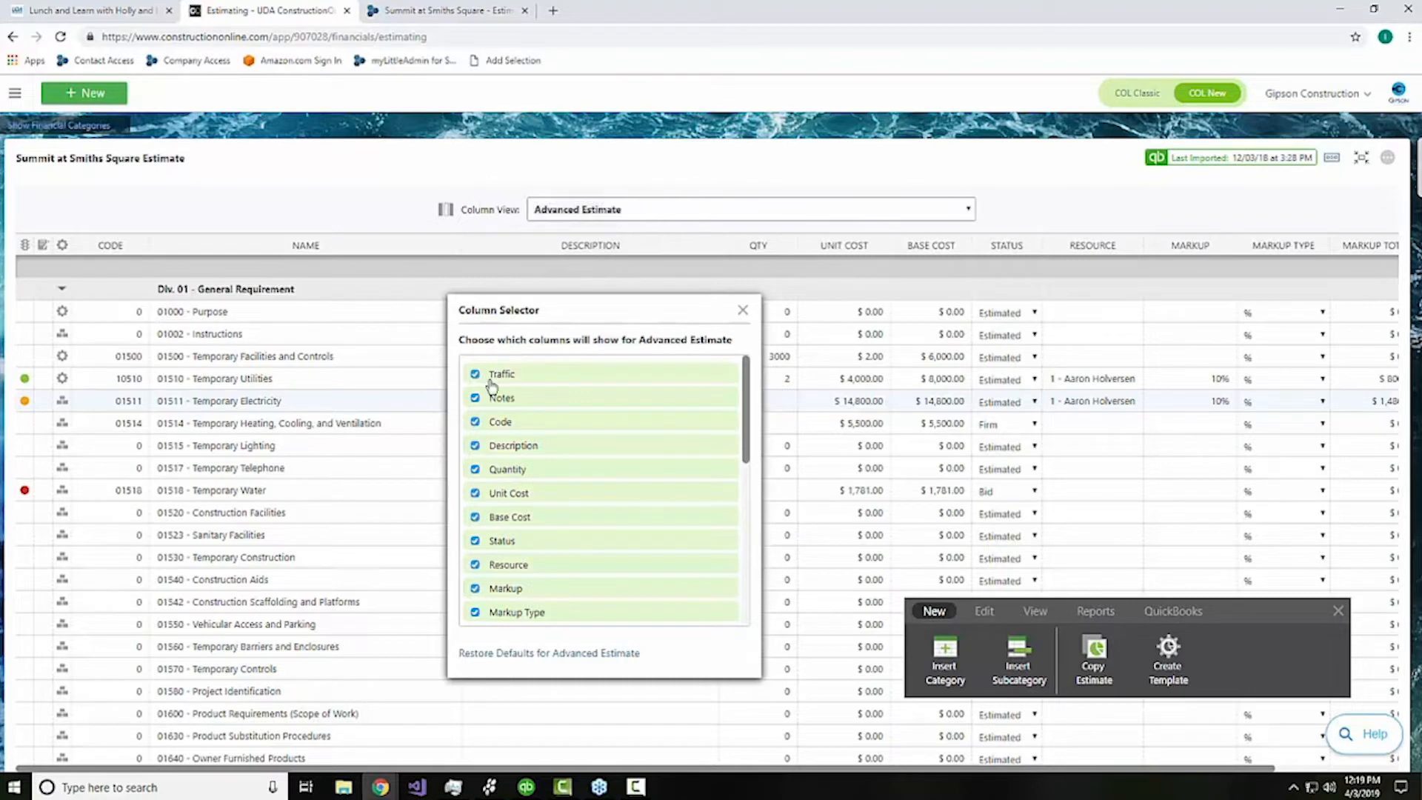
Step: Hide the Notes and Resource columns in the Advanced Estimate view and close the Column Selector
click(498, 400)
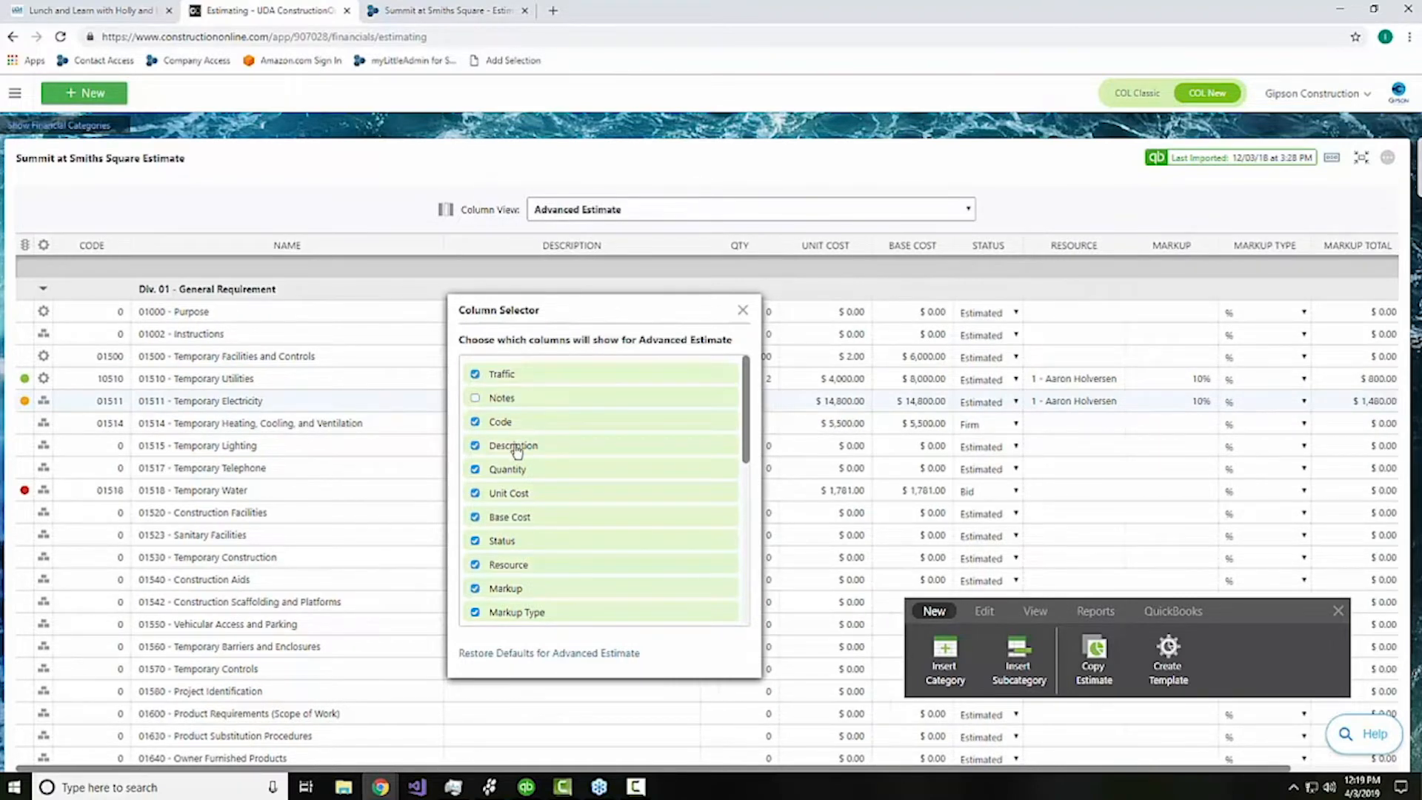
click(528, 568)
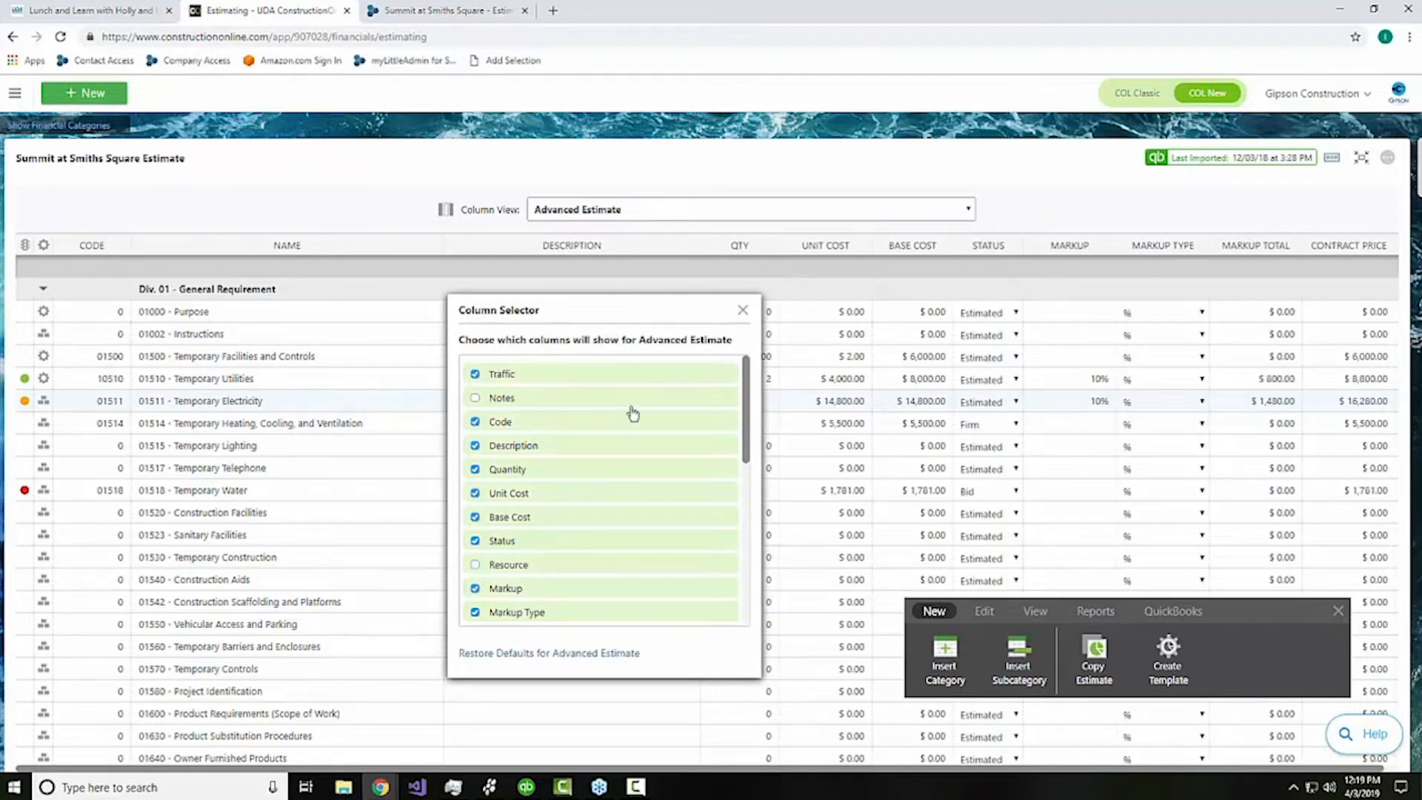
click(743, 313)
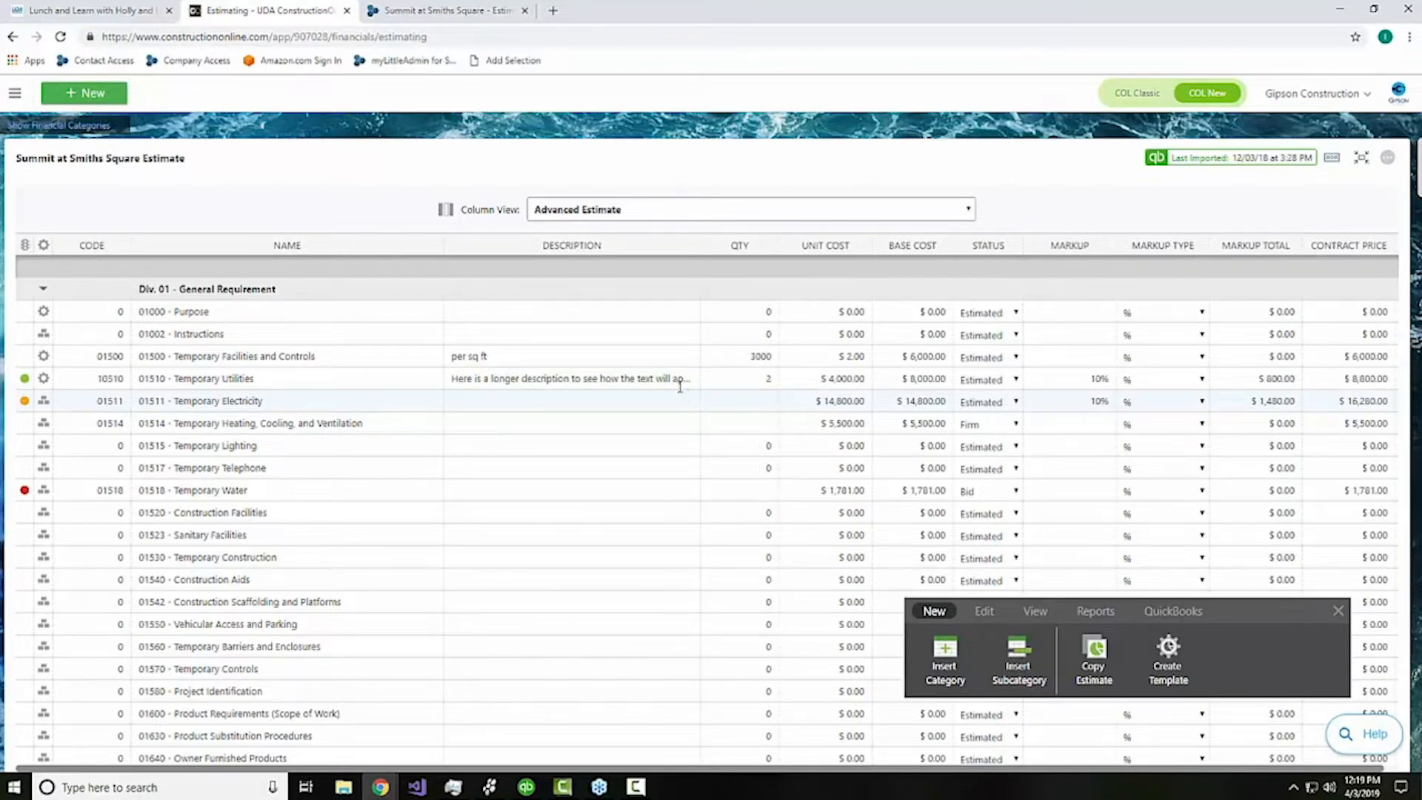
Step: Look over the Div. 01 - General Requirement rows and check the show/hide options for the Description column
scroll(349, 357, down, 1)
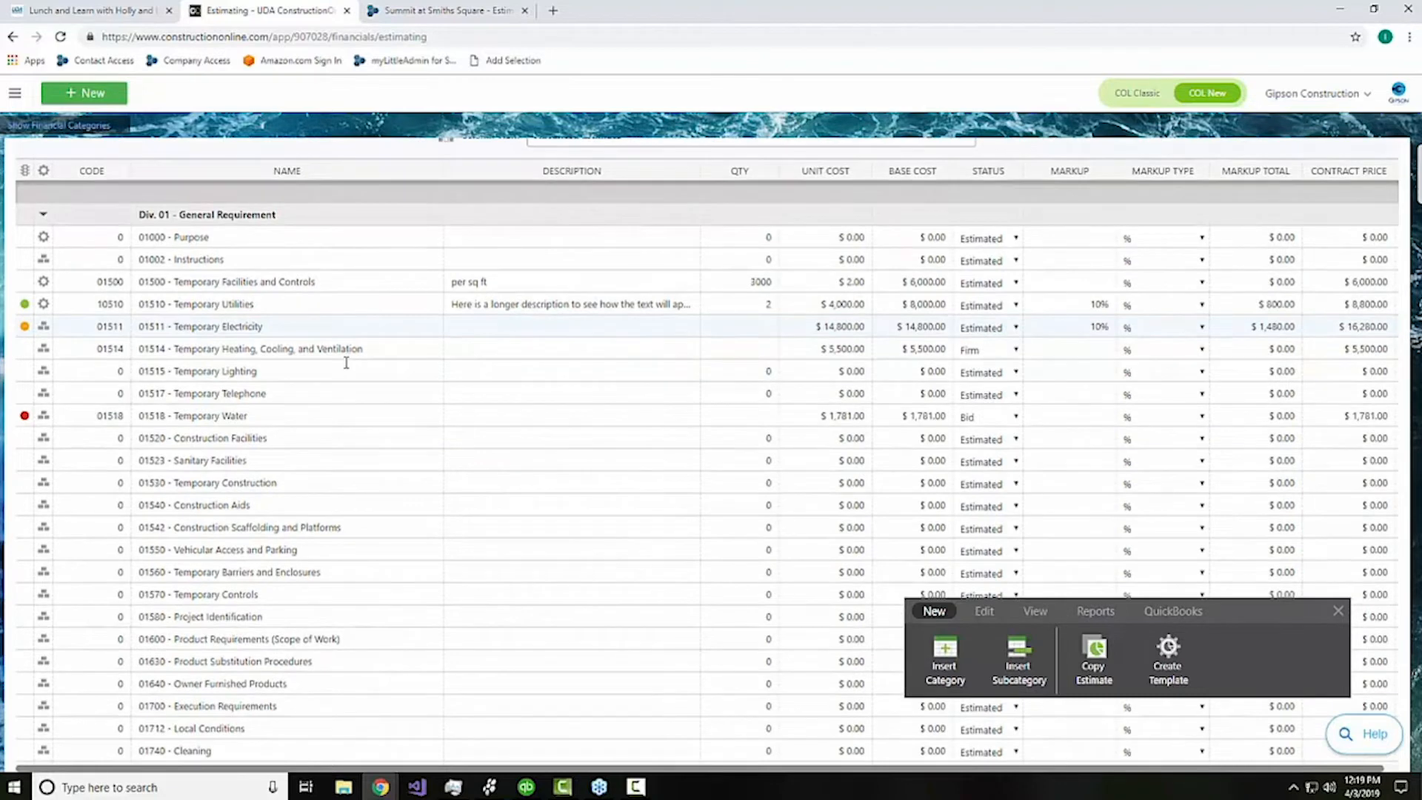
scroll(175, 419, down, 1)
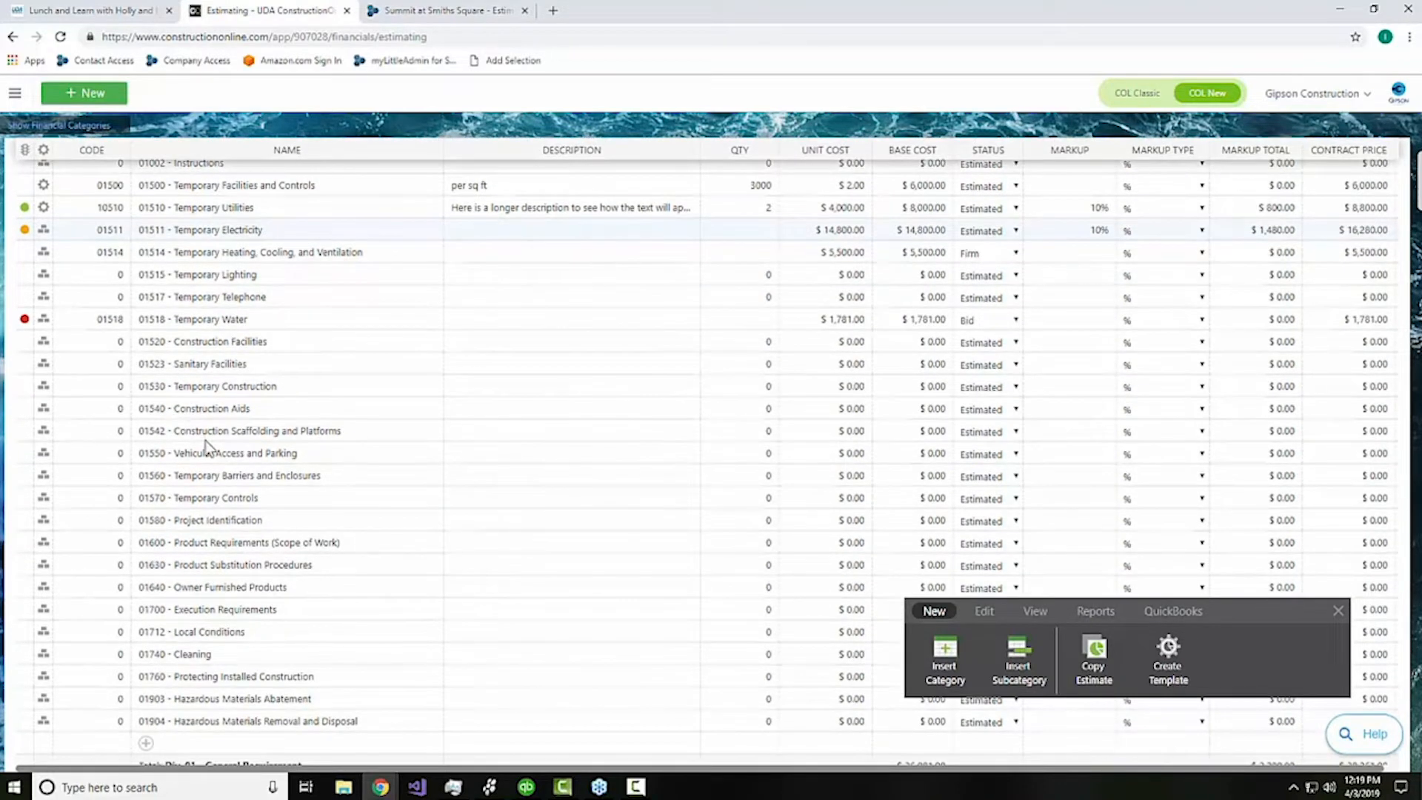
scroll(207, 437, up, 1)
scroll(208, 437, up, 1)
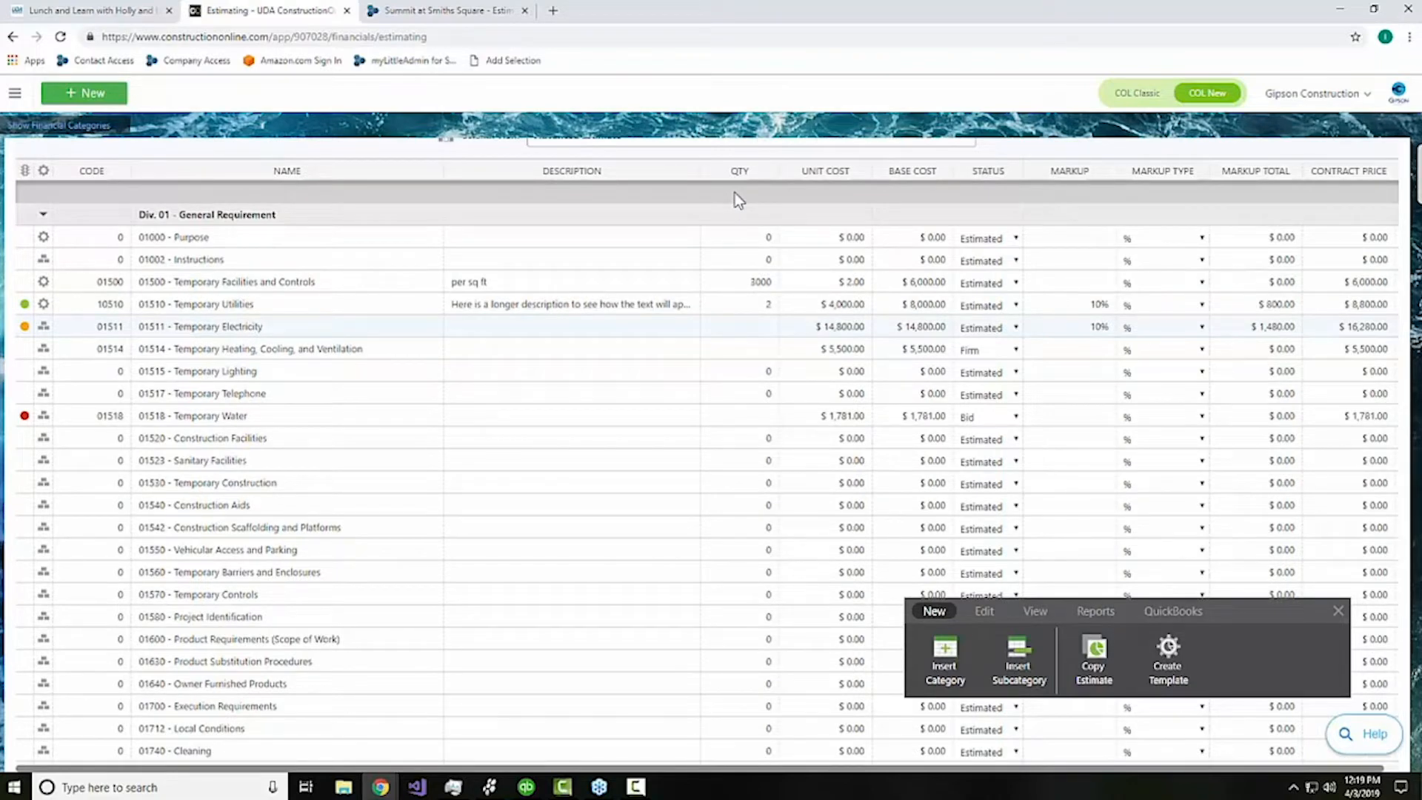
scroll(704, 184, up, 2)
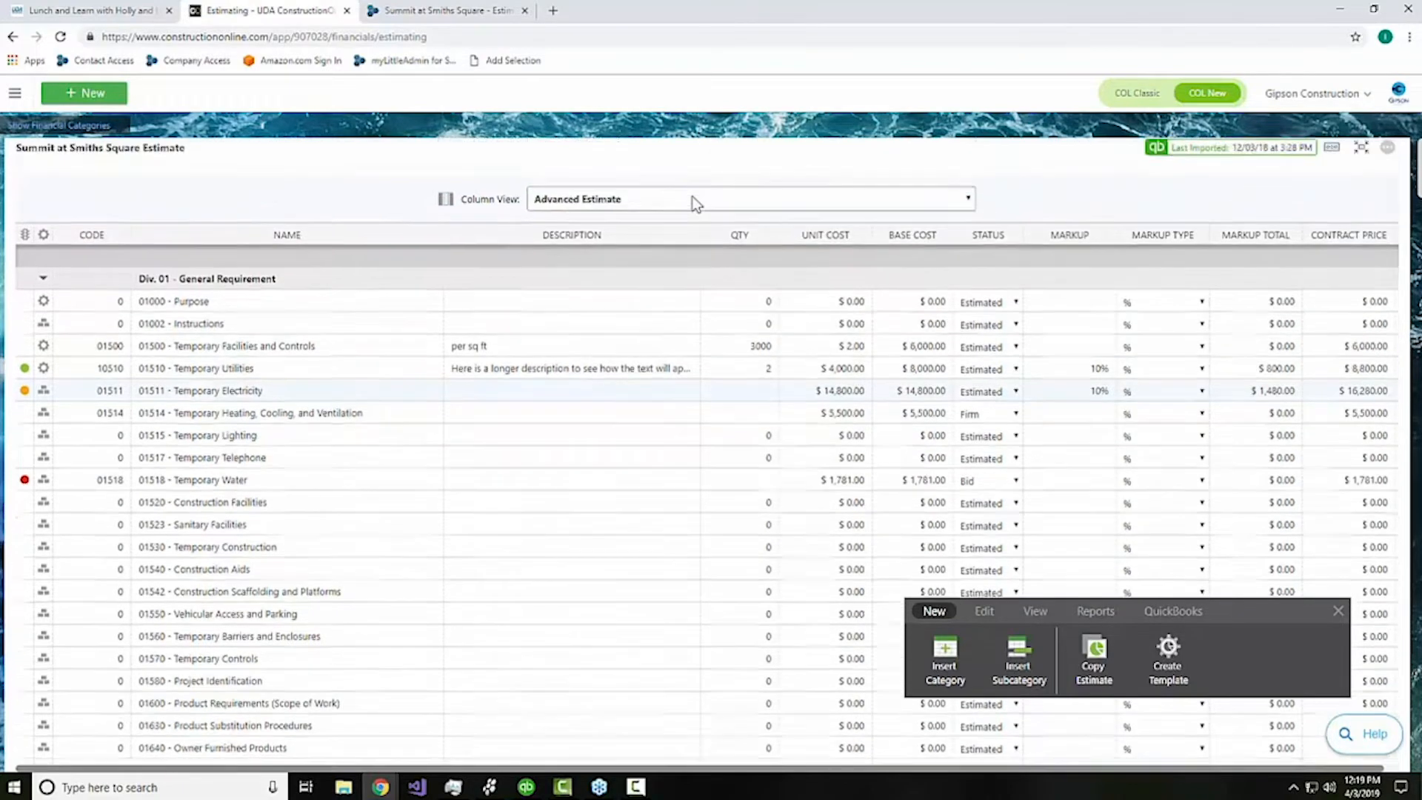
right_click(554, 243)
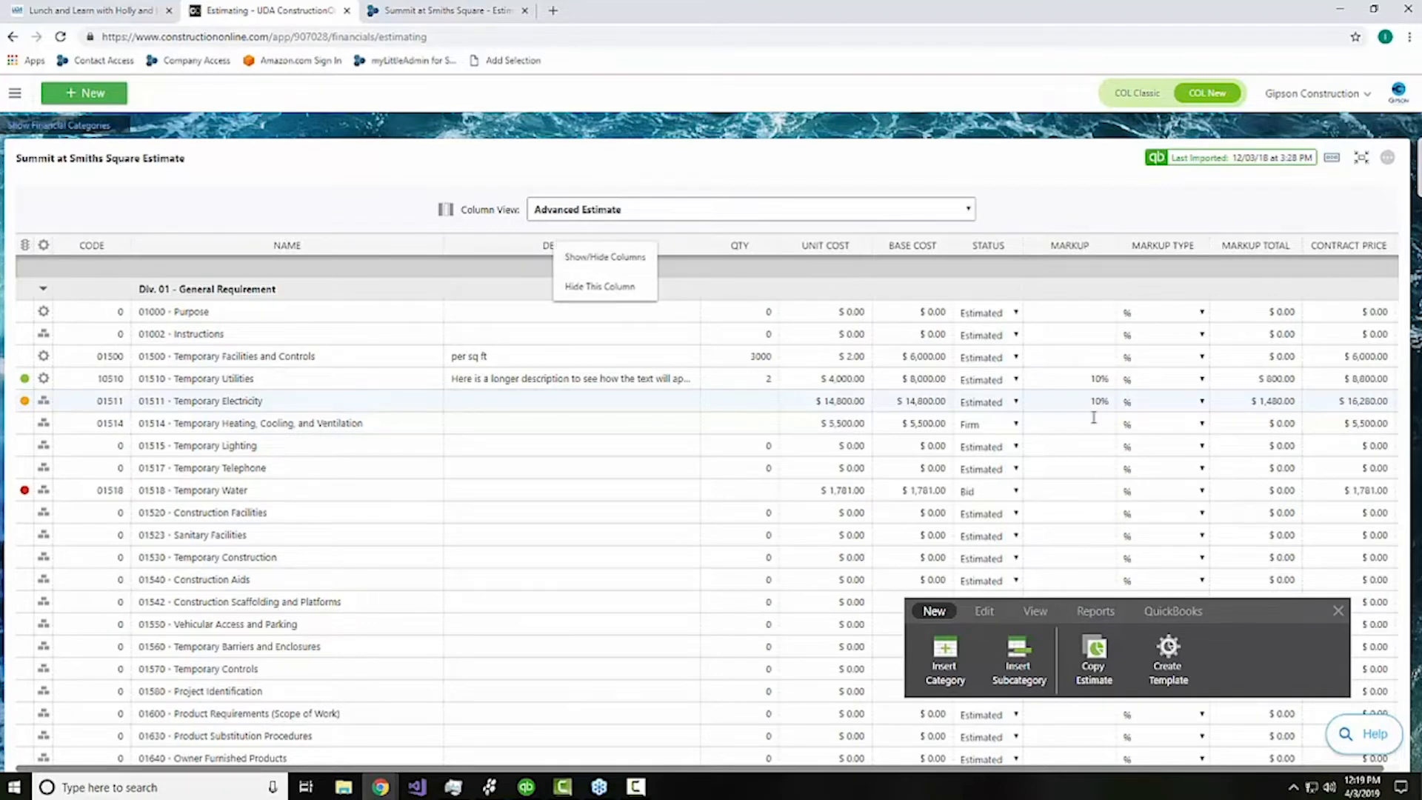
click(1264, 614)
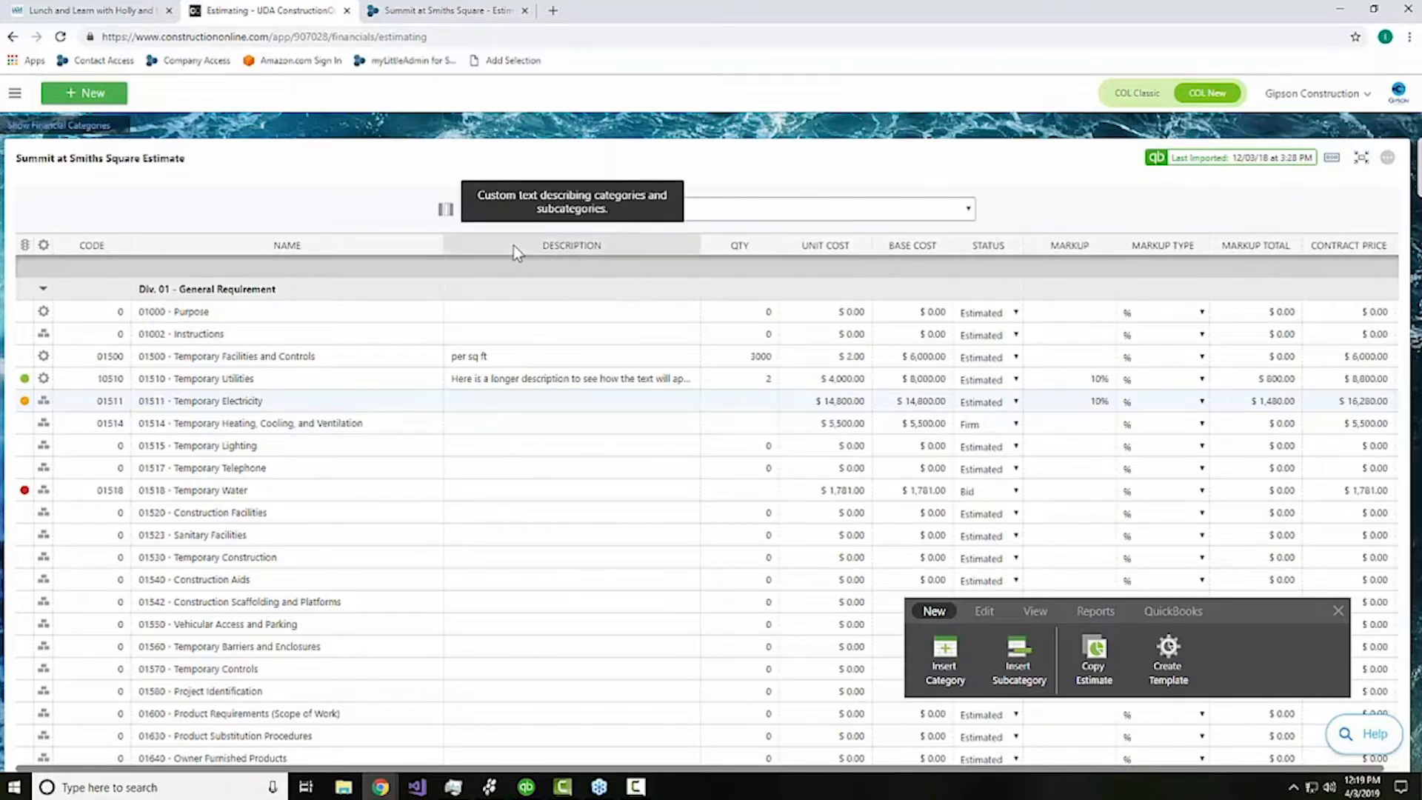
Step: Switch the column view to Simple Estimate and add the Markup, Markup Type and Markup Total columns to it
click(749, 206)
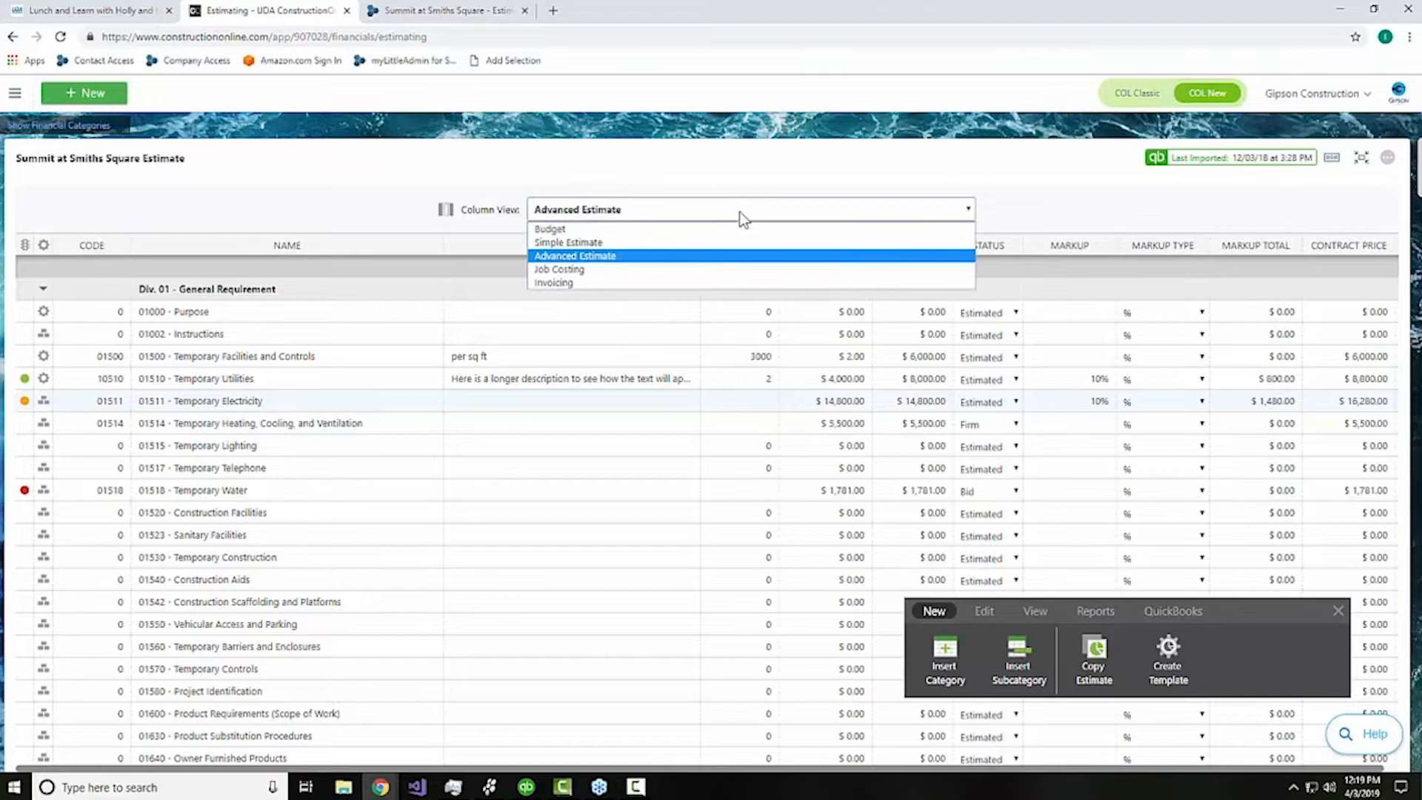
click(648, 246)
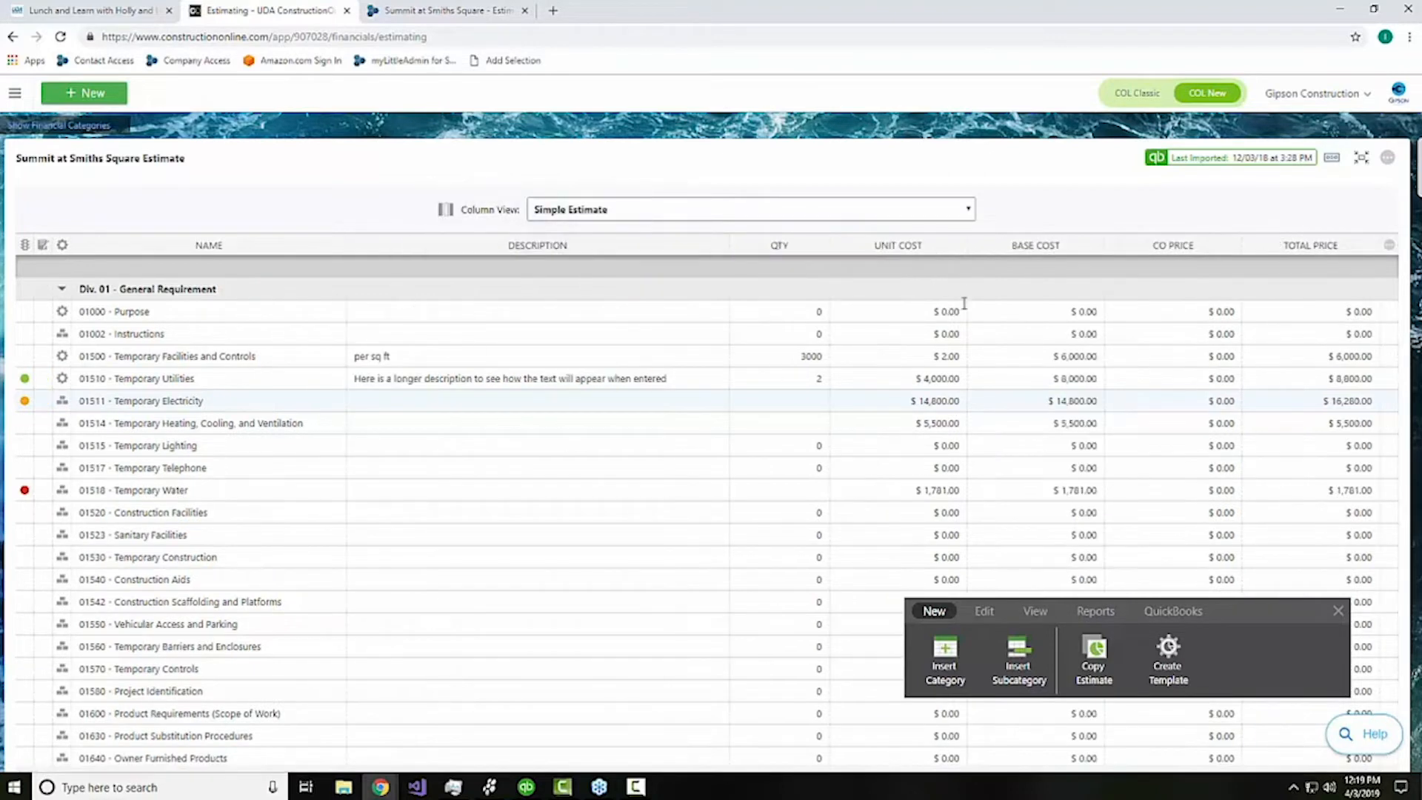
right_click(961, 248)
click(975, 260)
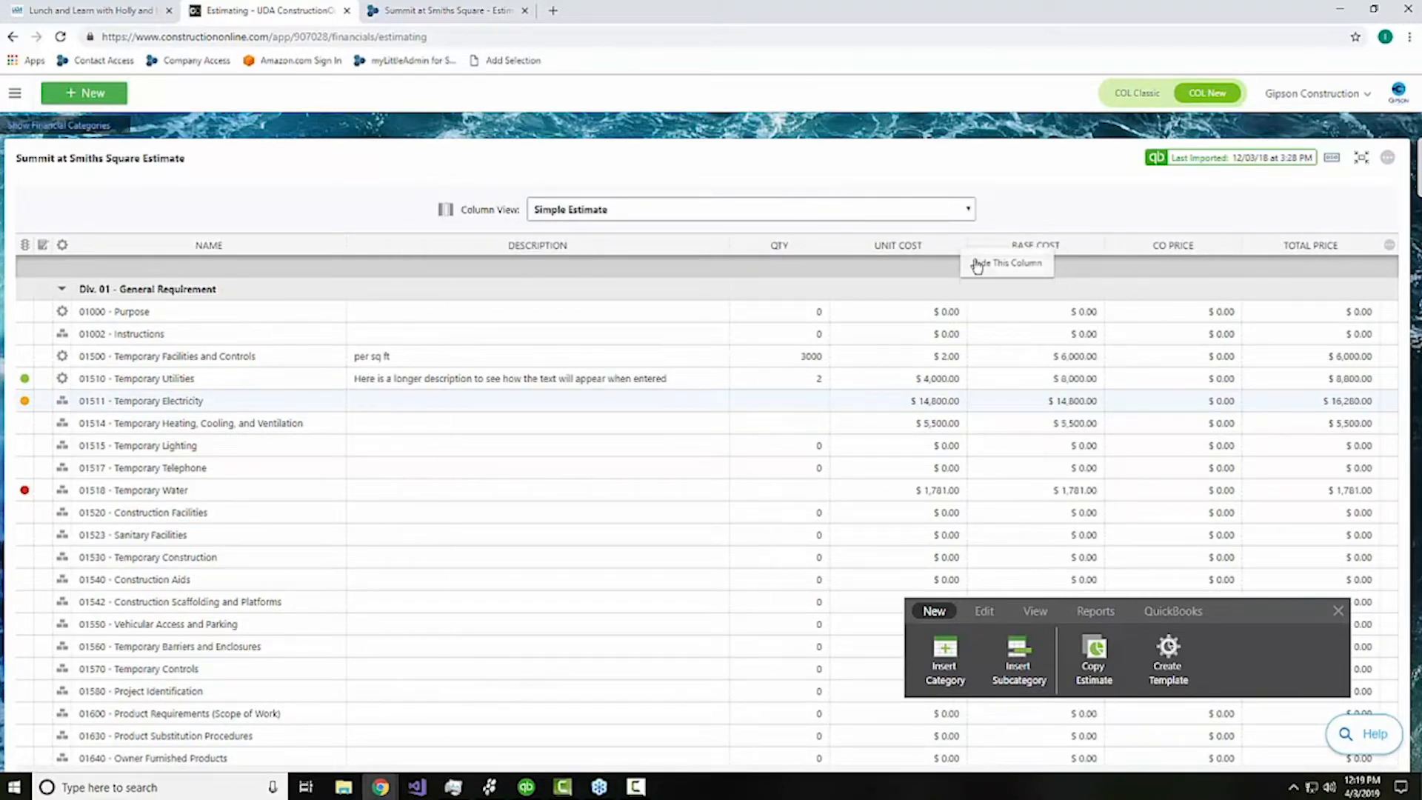
drag(747, 399, 724, 470)
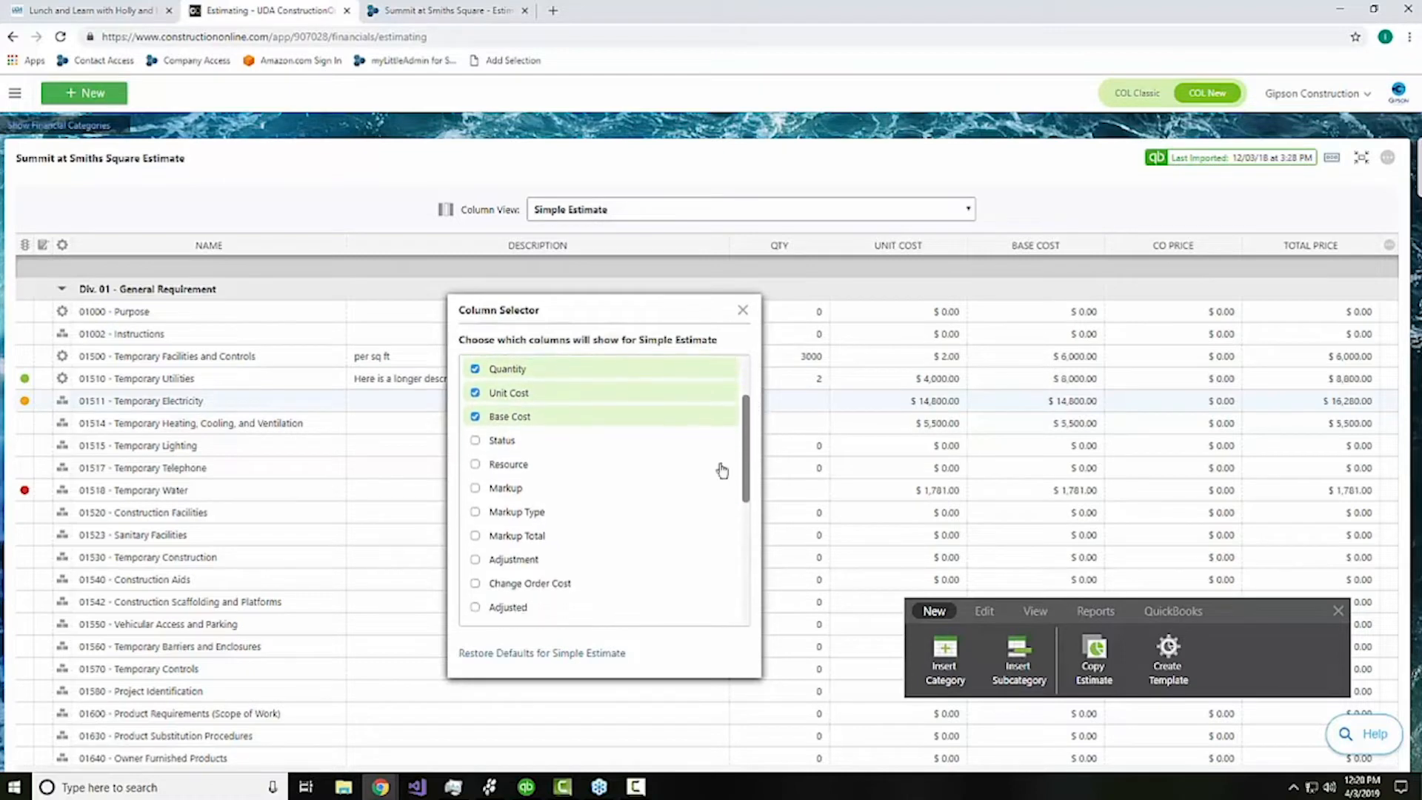
click(477, 488)
click(524, 512)
click(522, 536)
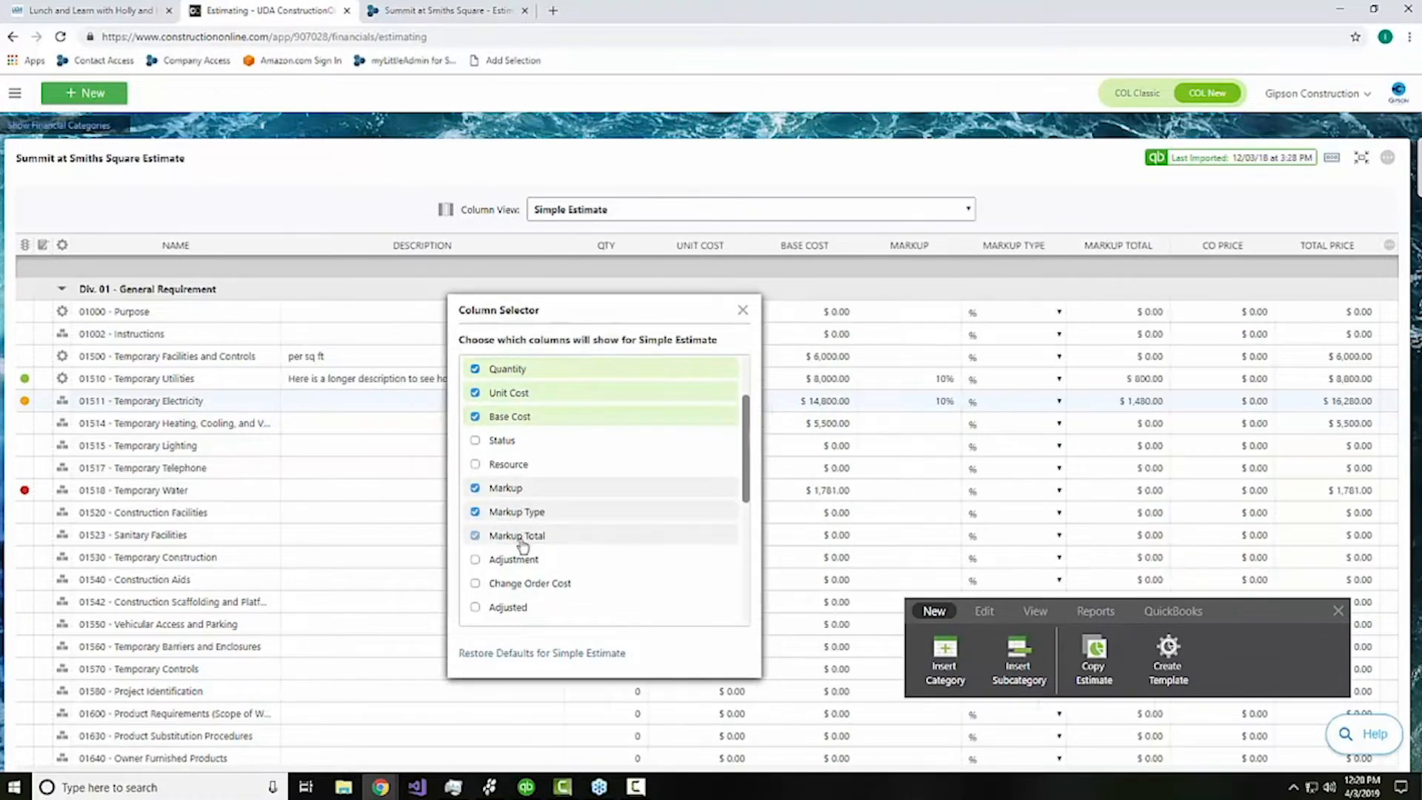
click(743, 310)
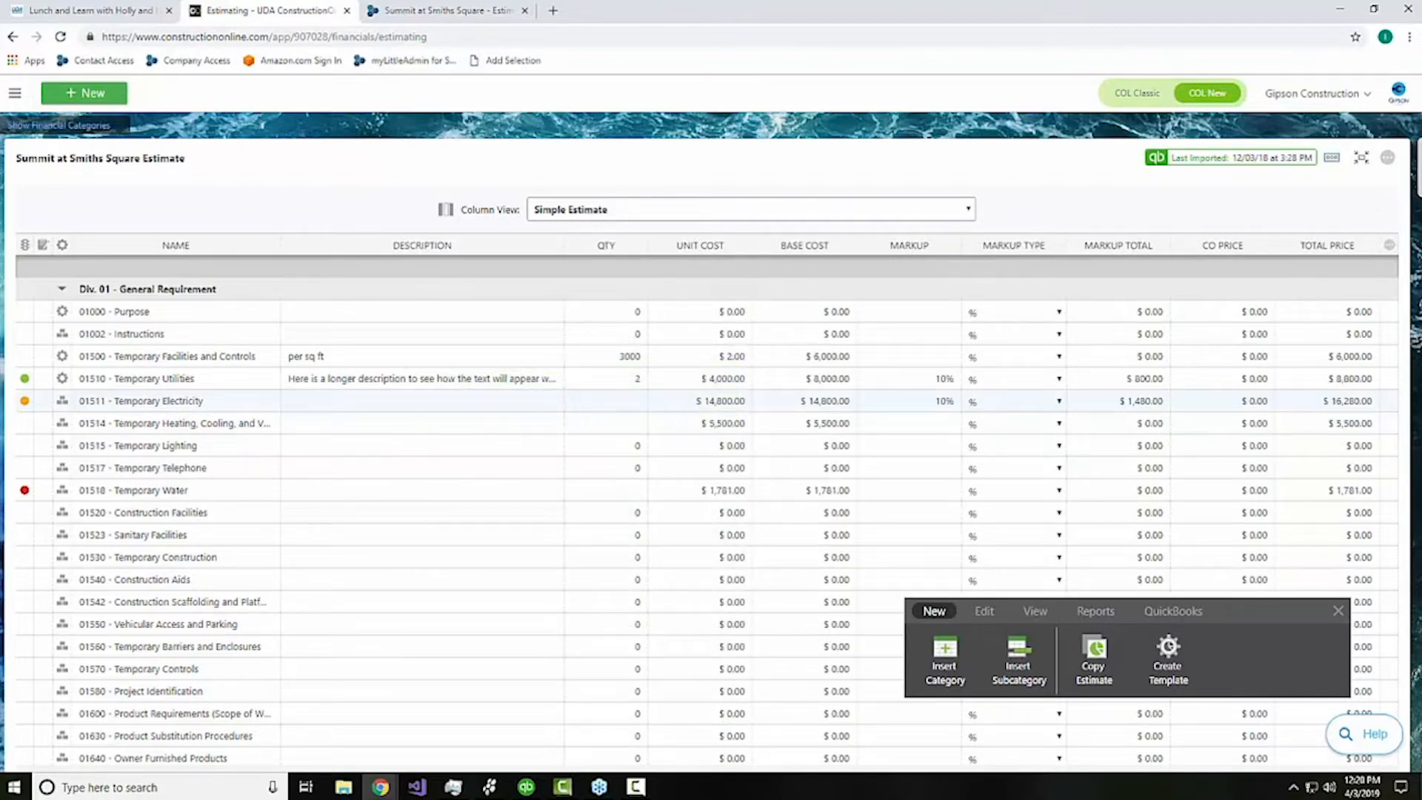
Step: Return the column view to Advanced Estimate and collapse the Div. 01 - General Requirement category
click(628, 214)
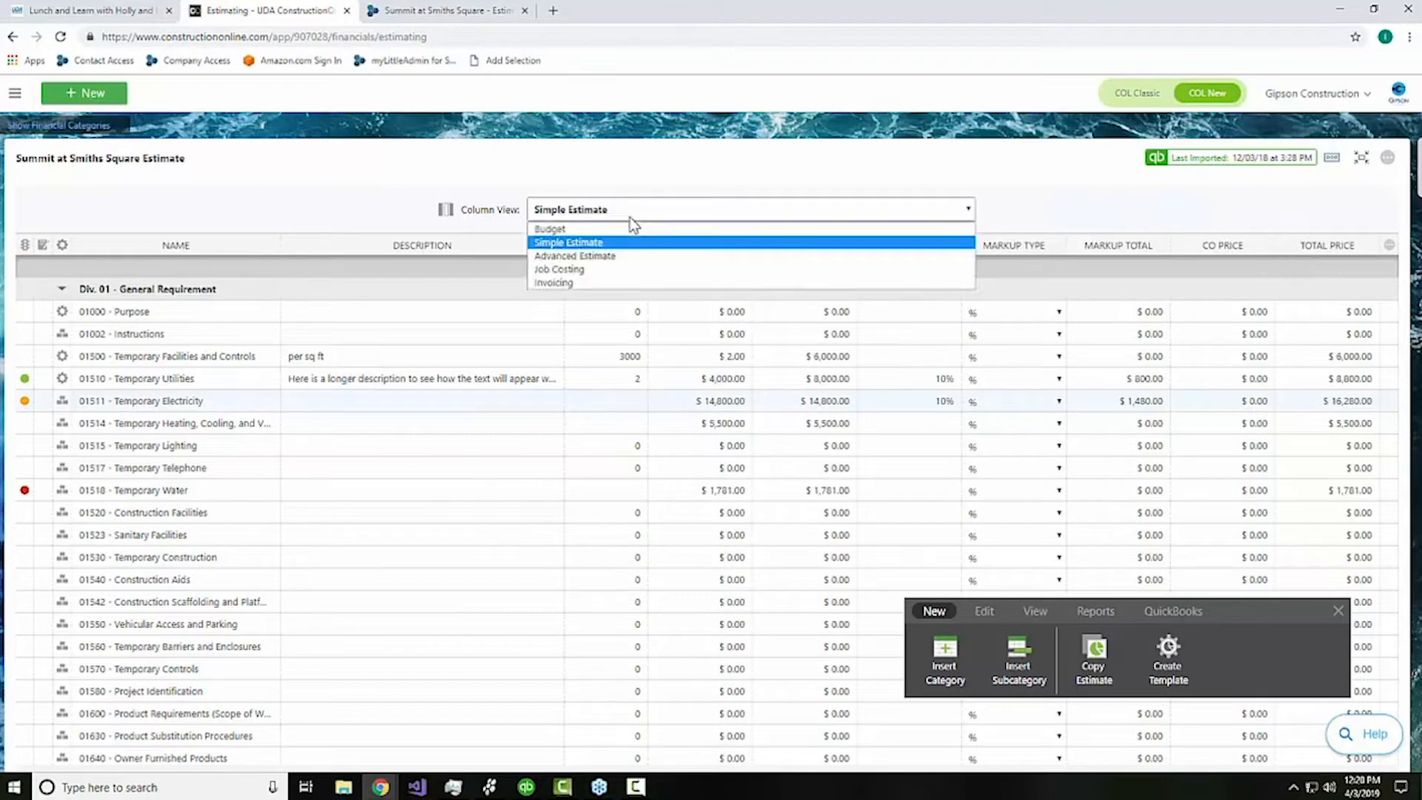
click(612, 259)
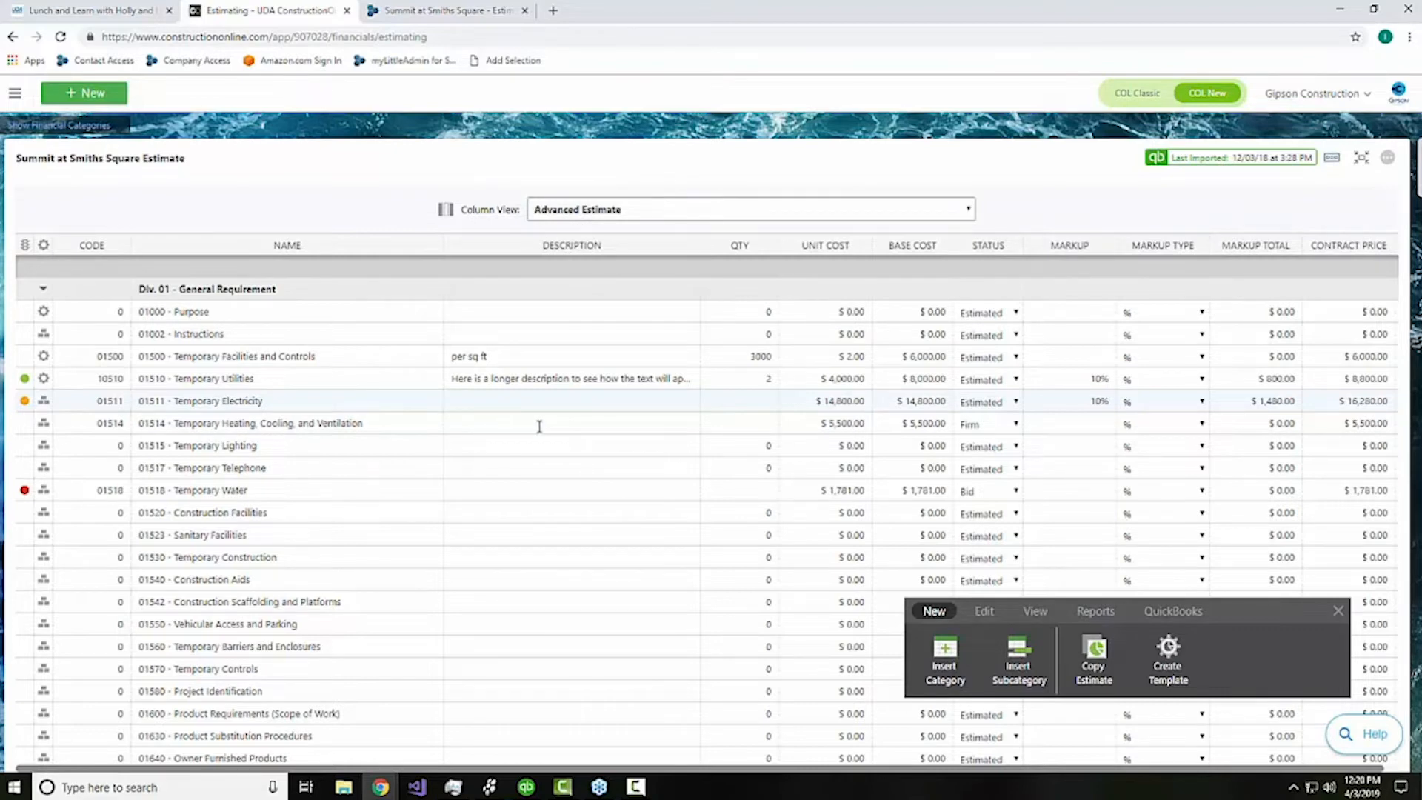
click(43, 289)
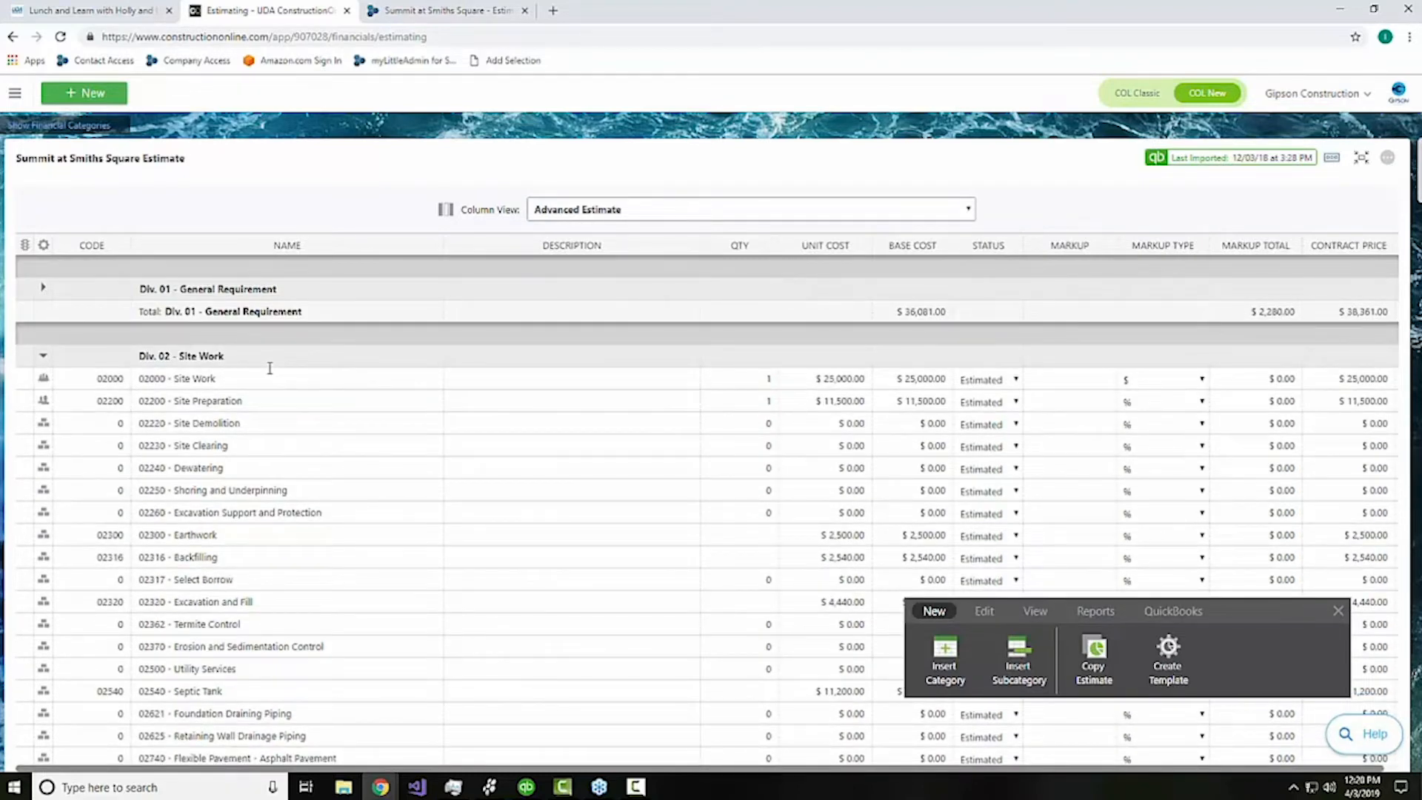
Step: Review the classification choices for 02000 - Site Work and its subcategory description, TeamLink and ClientLink notes, leaving everything unsaved
click(46, 384)
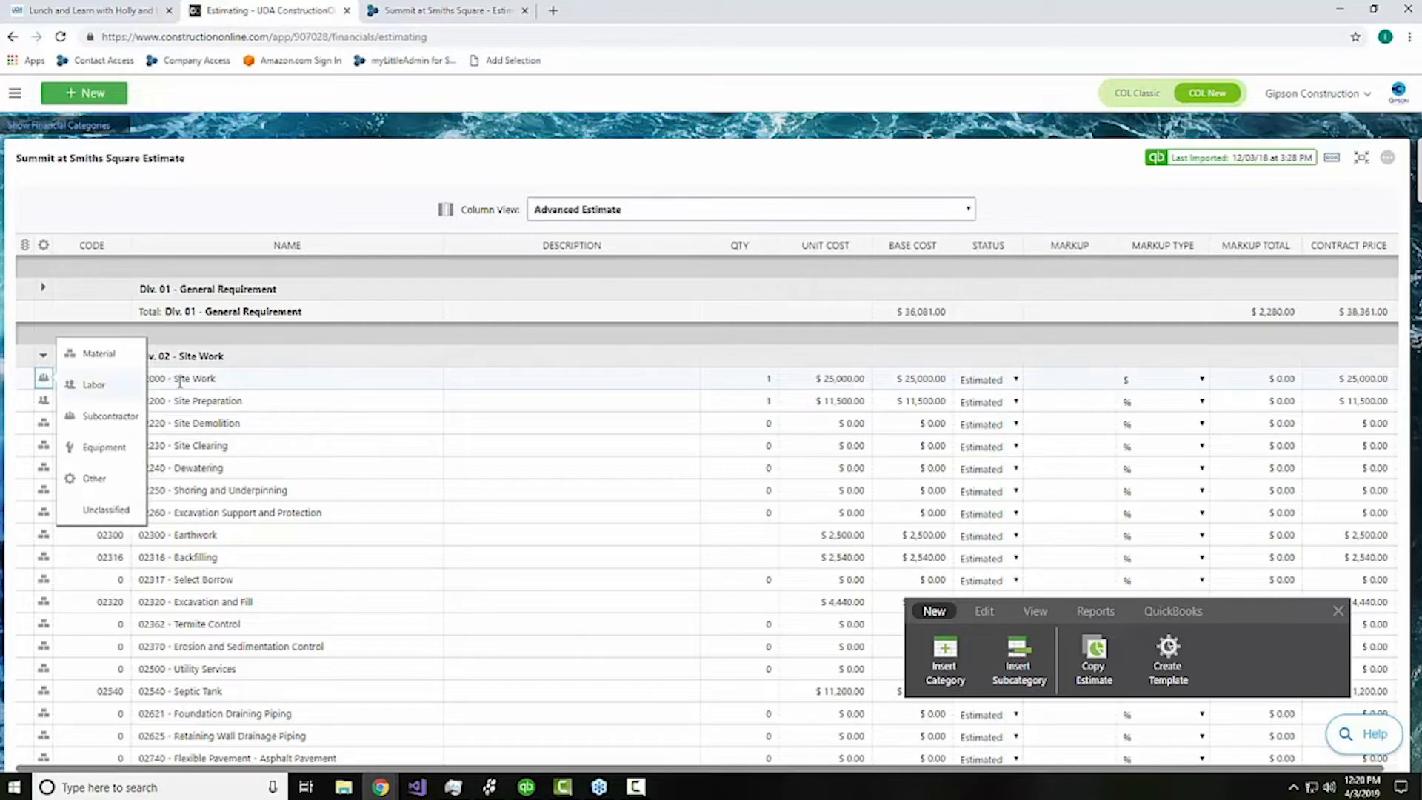
click(214, 380)
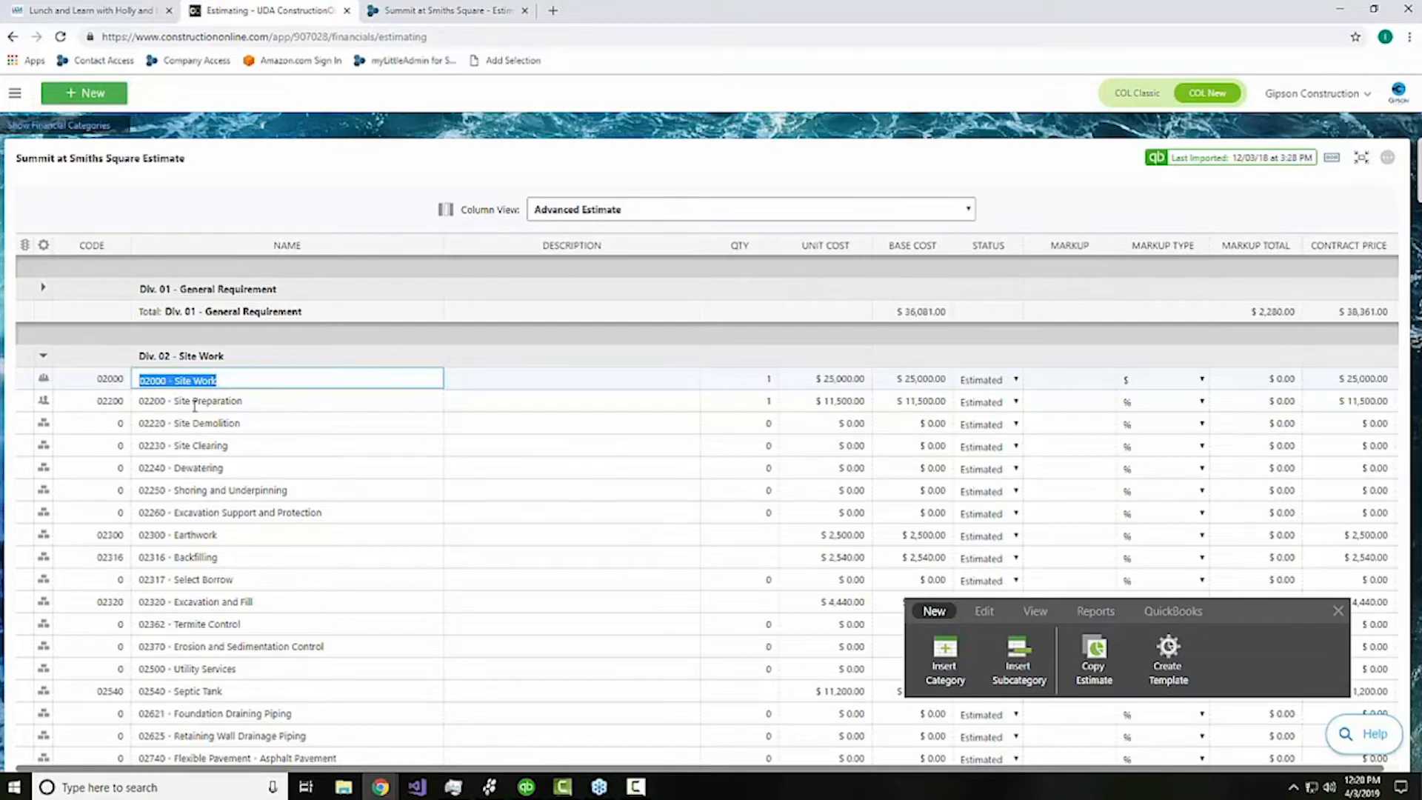
right_click(482, 380)
click(524, 395)
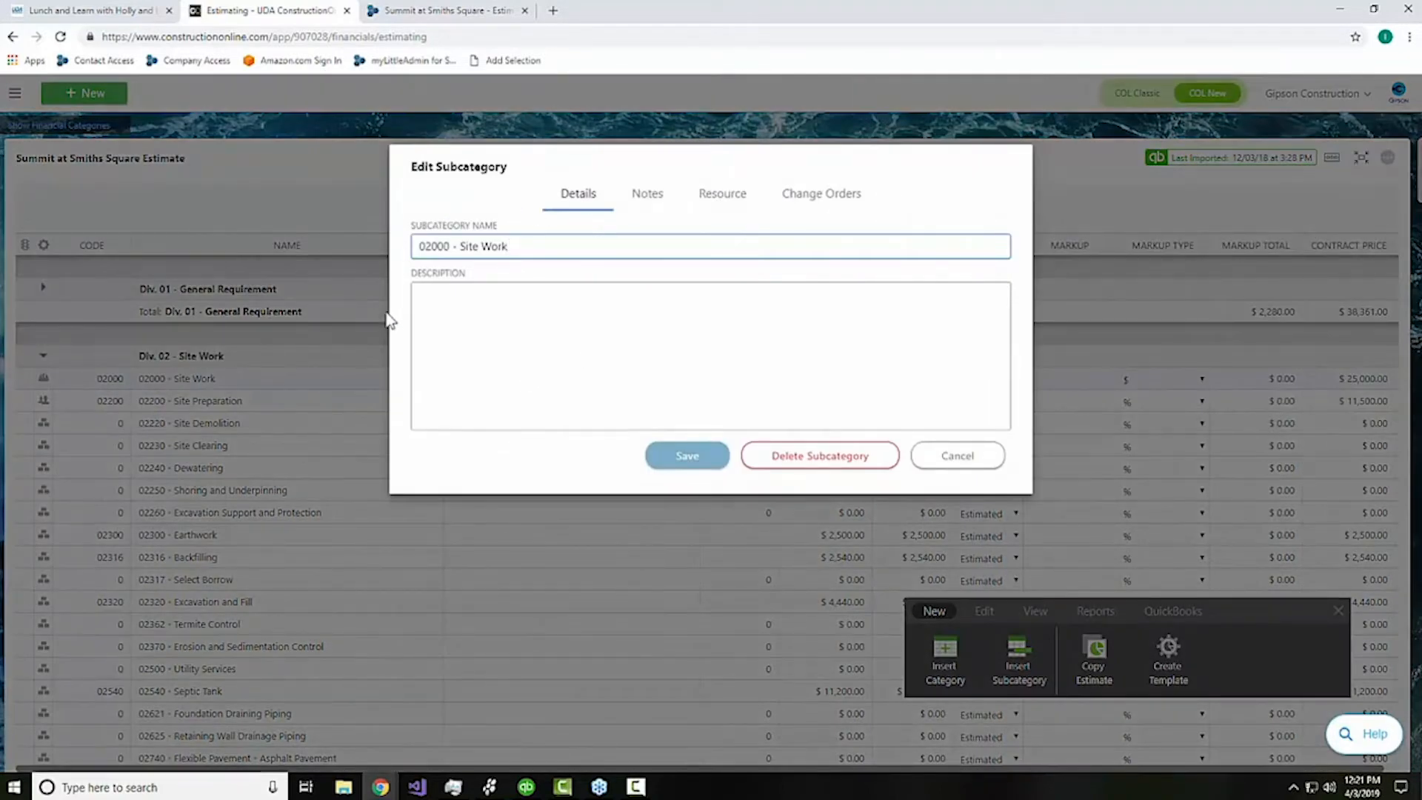
click(508, 328)
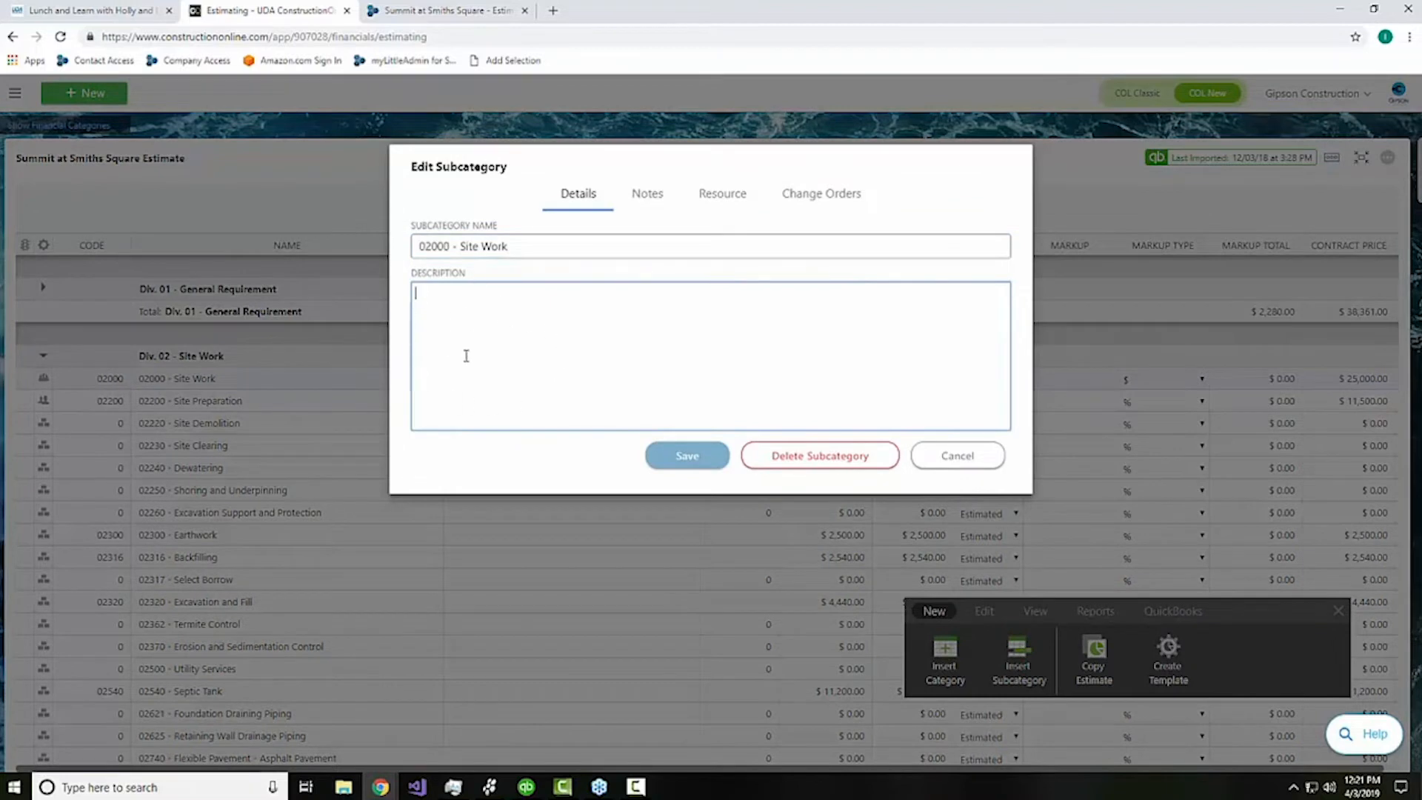
click(652, 204)
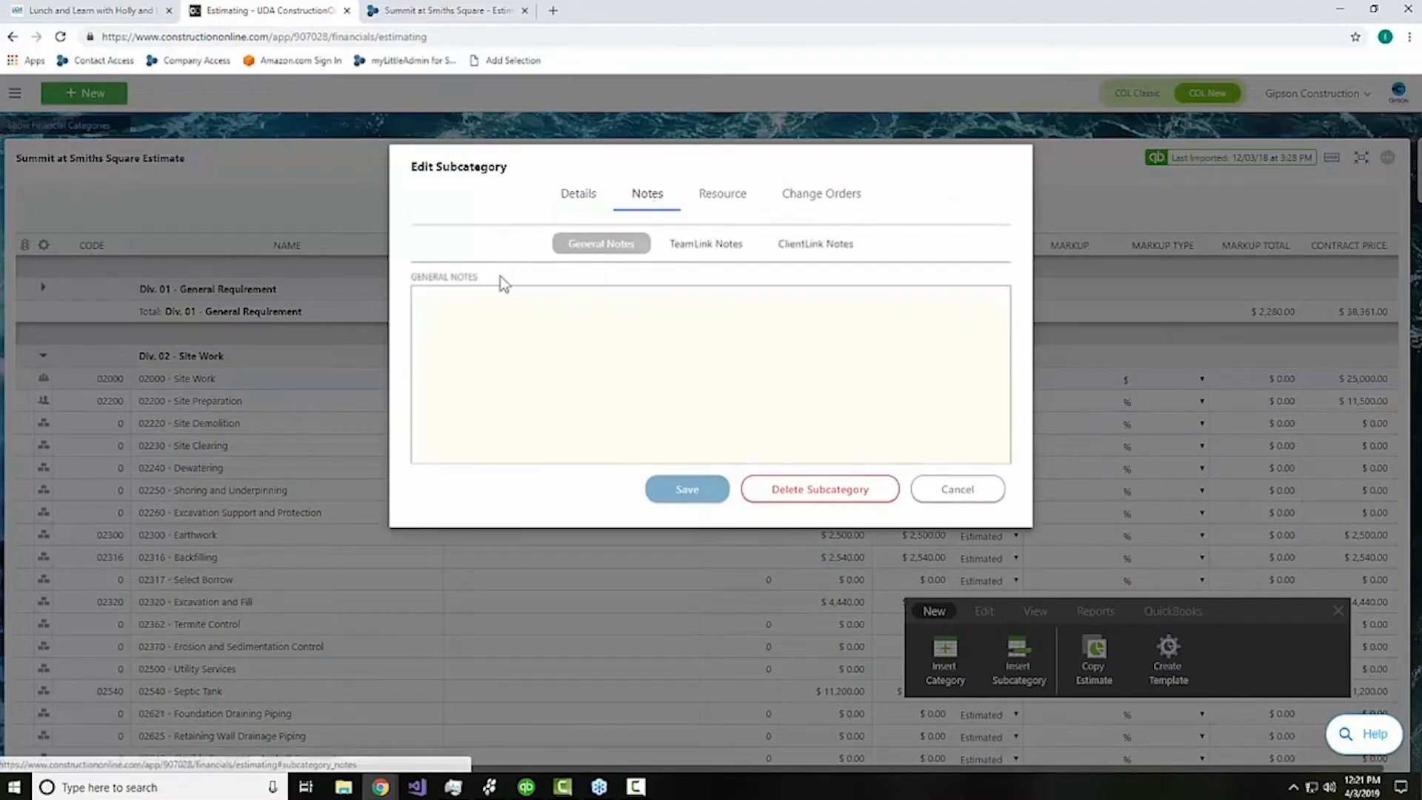
click(708, 244)
click(815, 244)
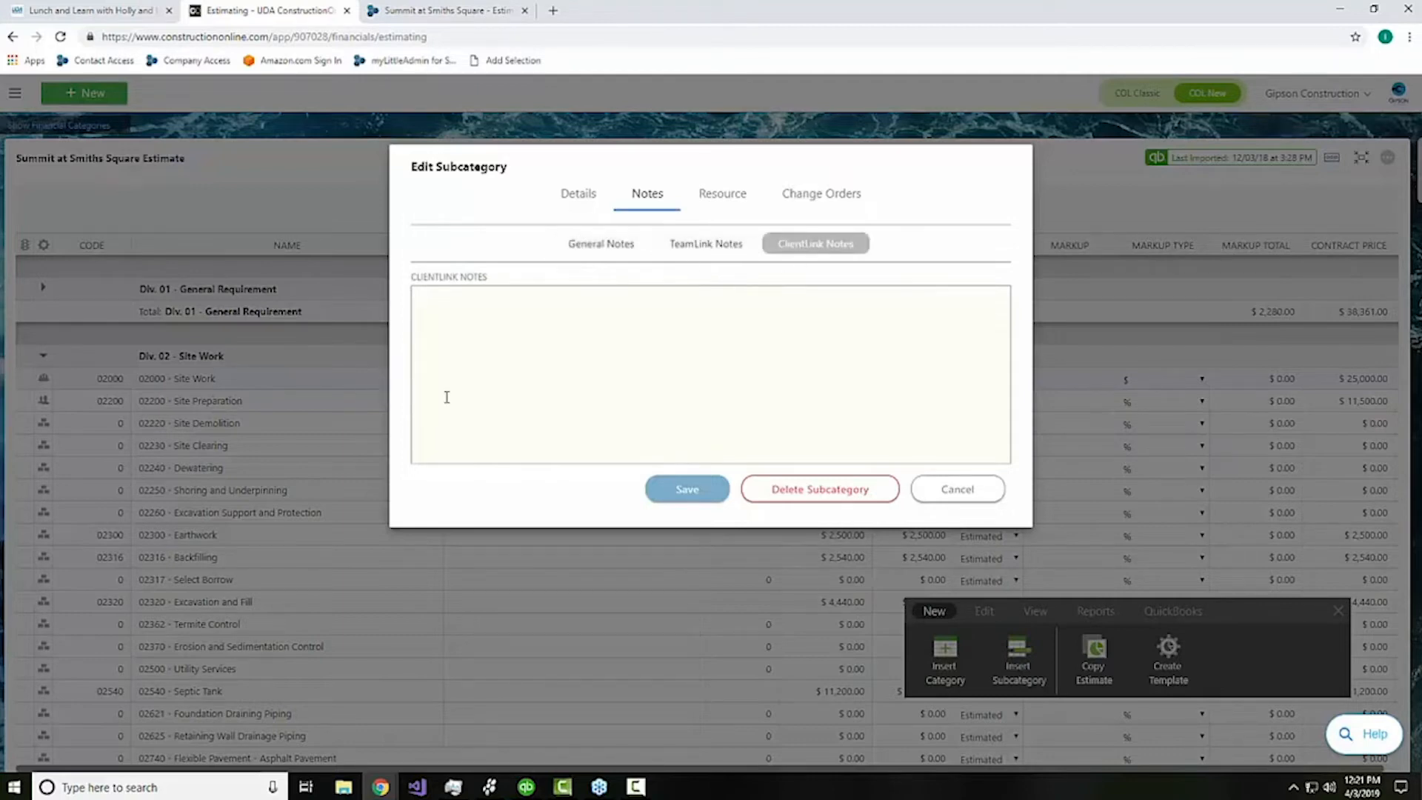
click(949, 497)
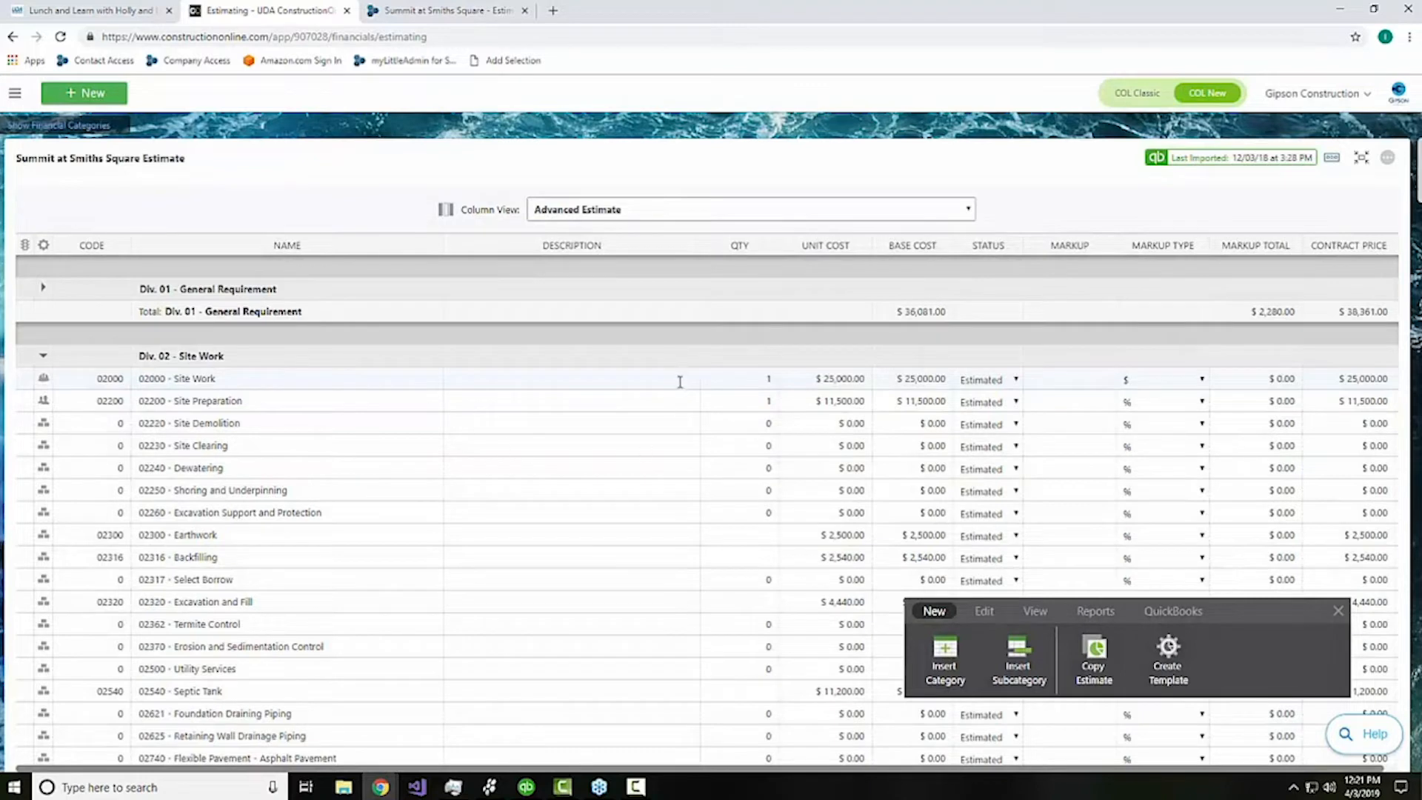
Step: Examine the quantity and base cost of the 02000 - Site Work subcategory
click(766, 380)
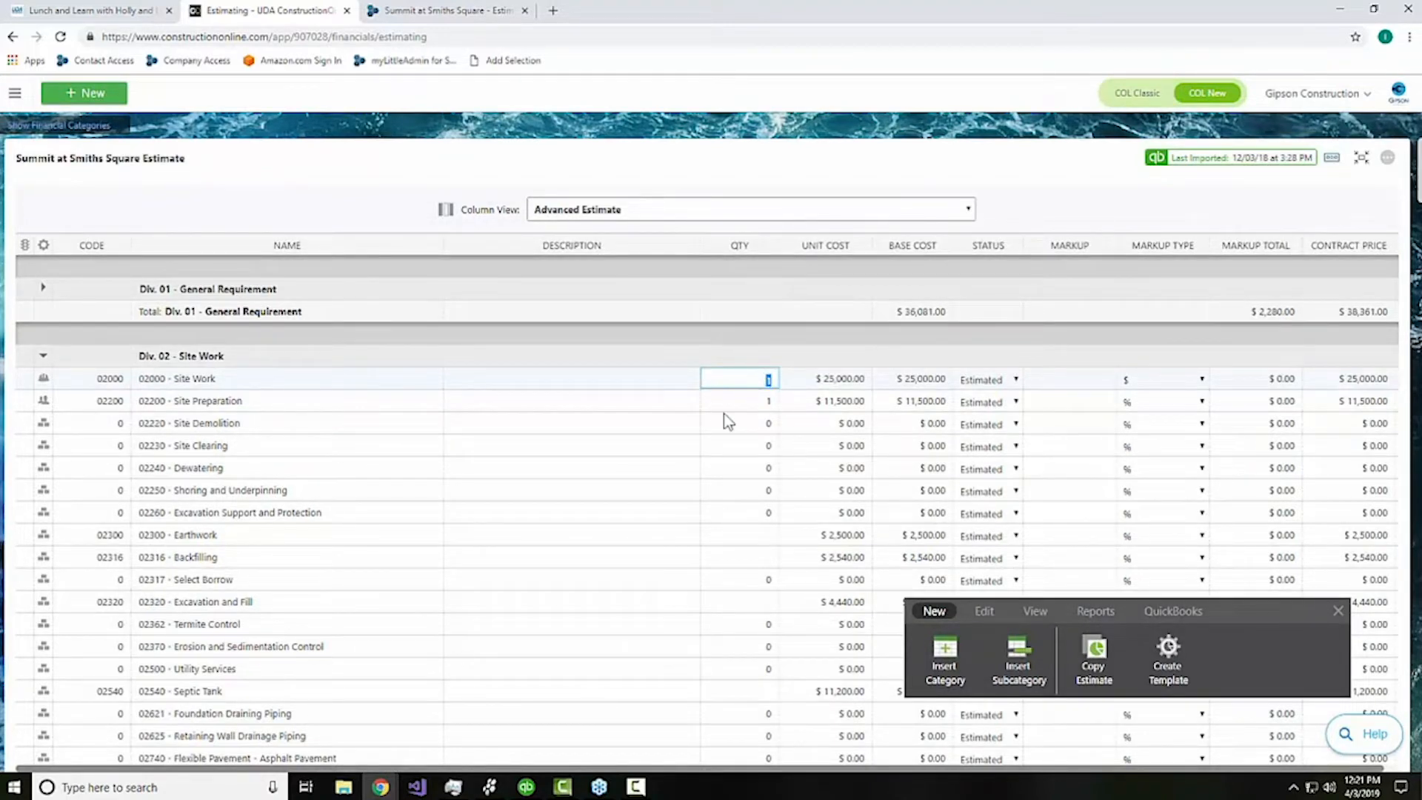
click(911, 380)
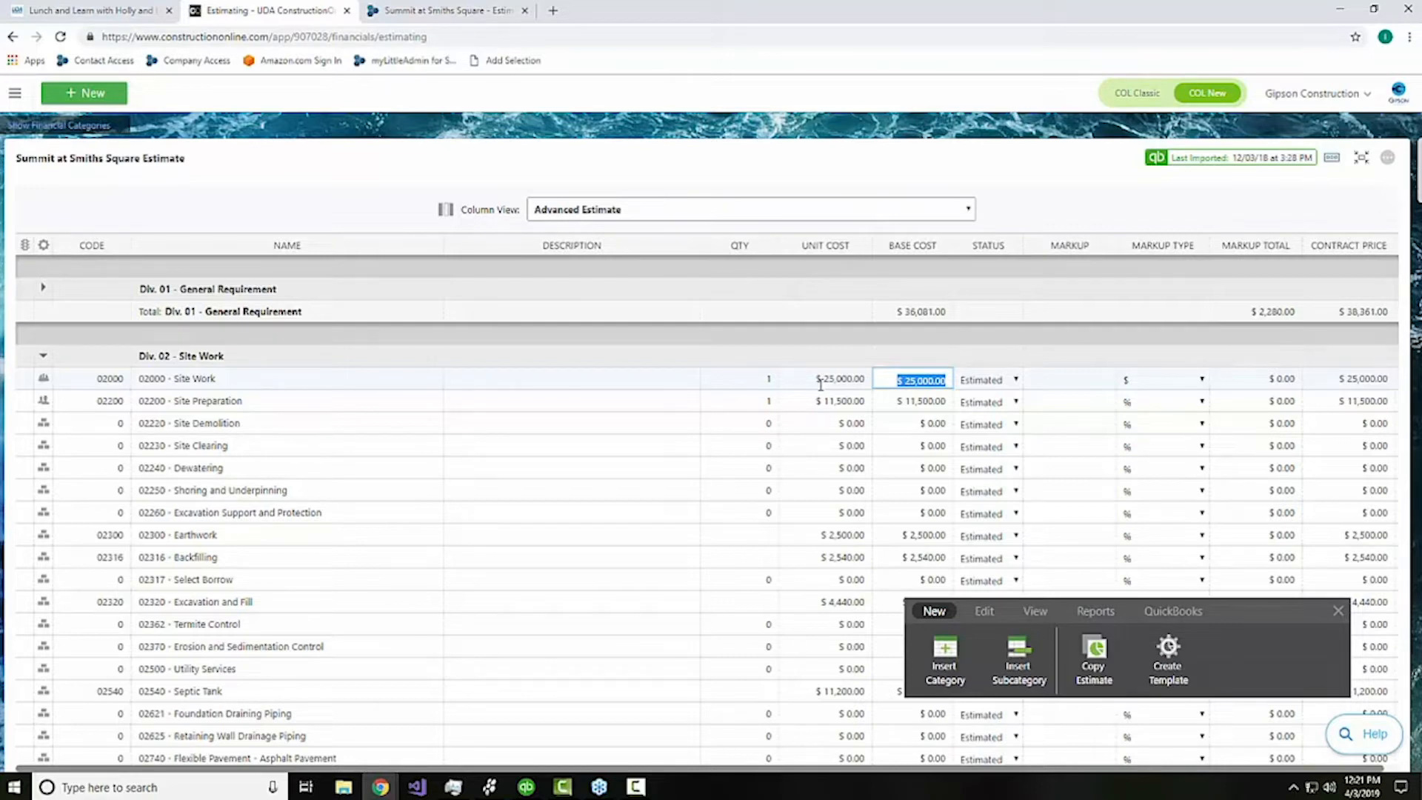
click(776, 377)
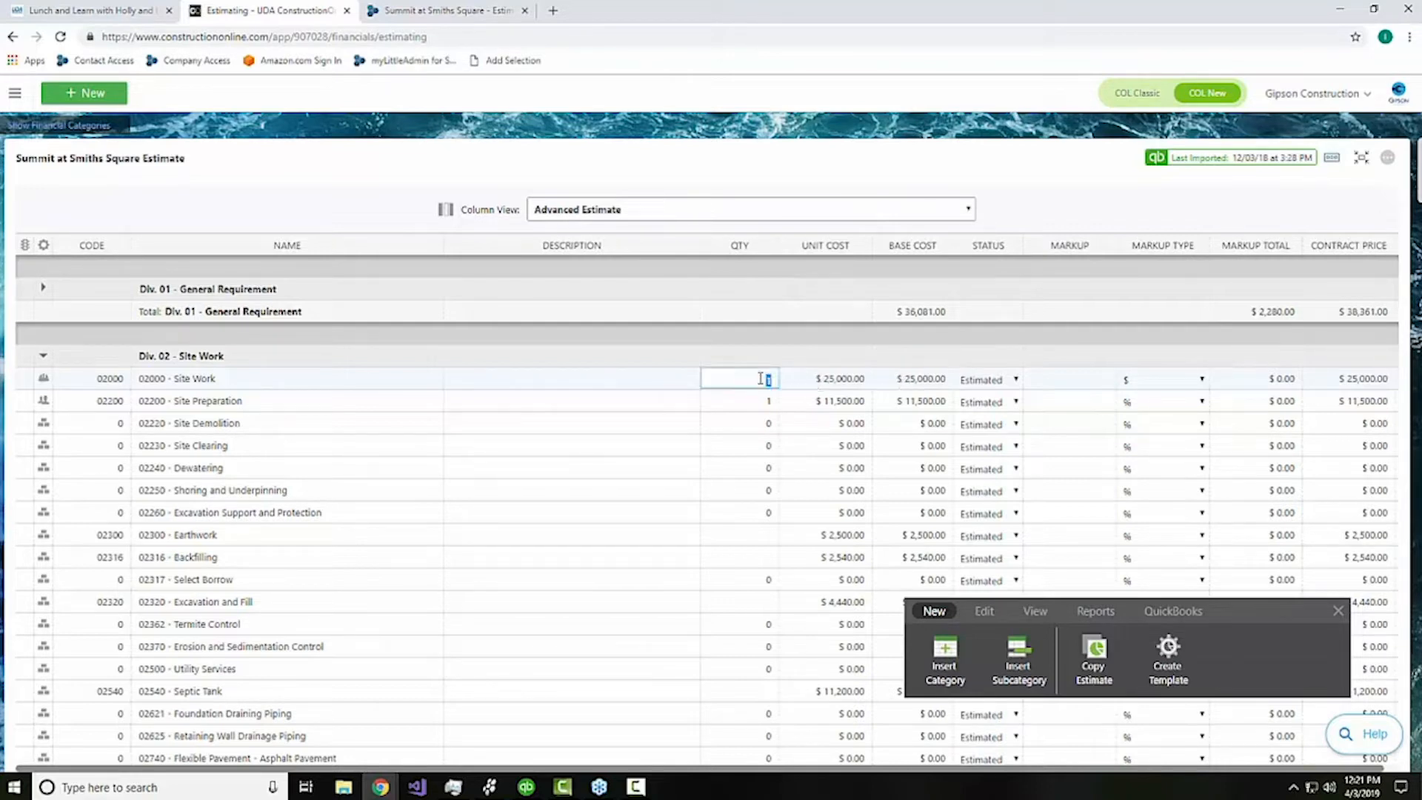
Step: Compare the quantity, unit cost and base cost fields of the 02000 - Site Work subcategory
click(828, 378)
click(899, 380)
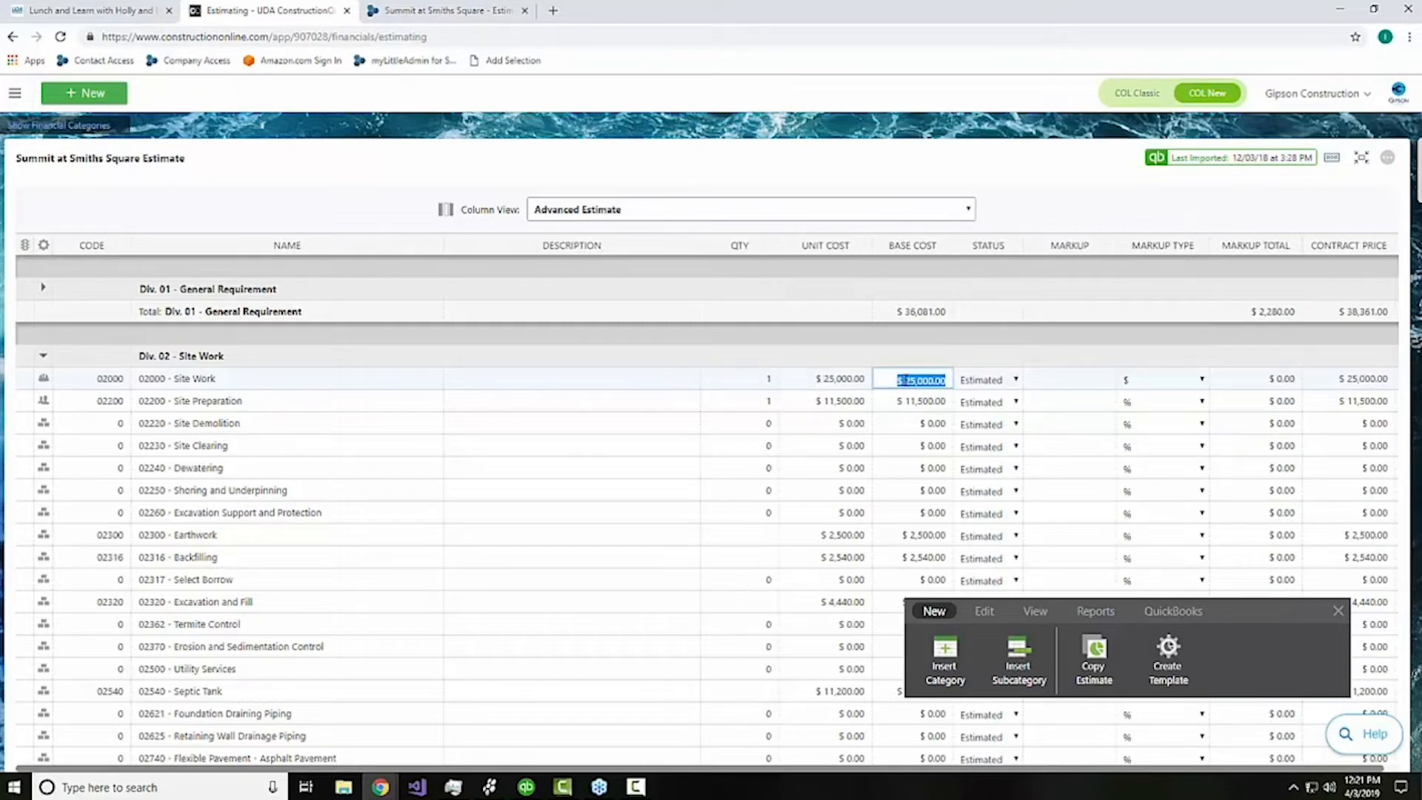
click(856, 377)
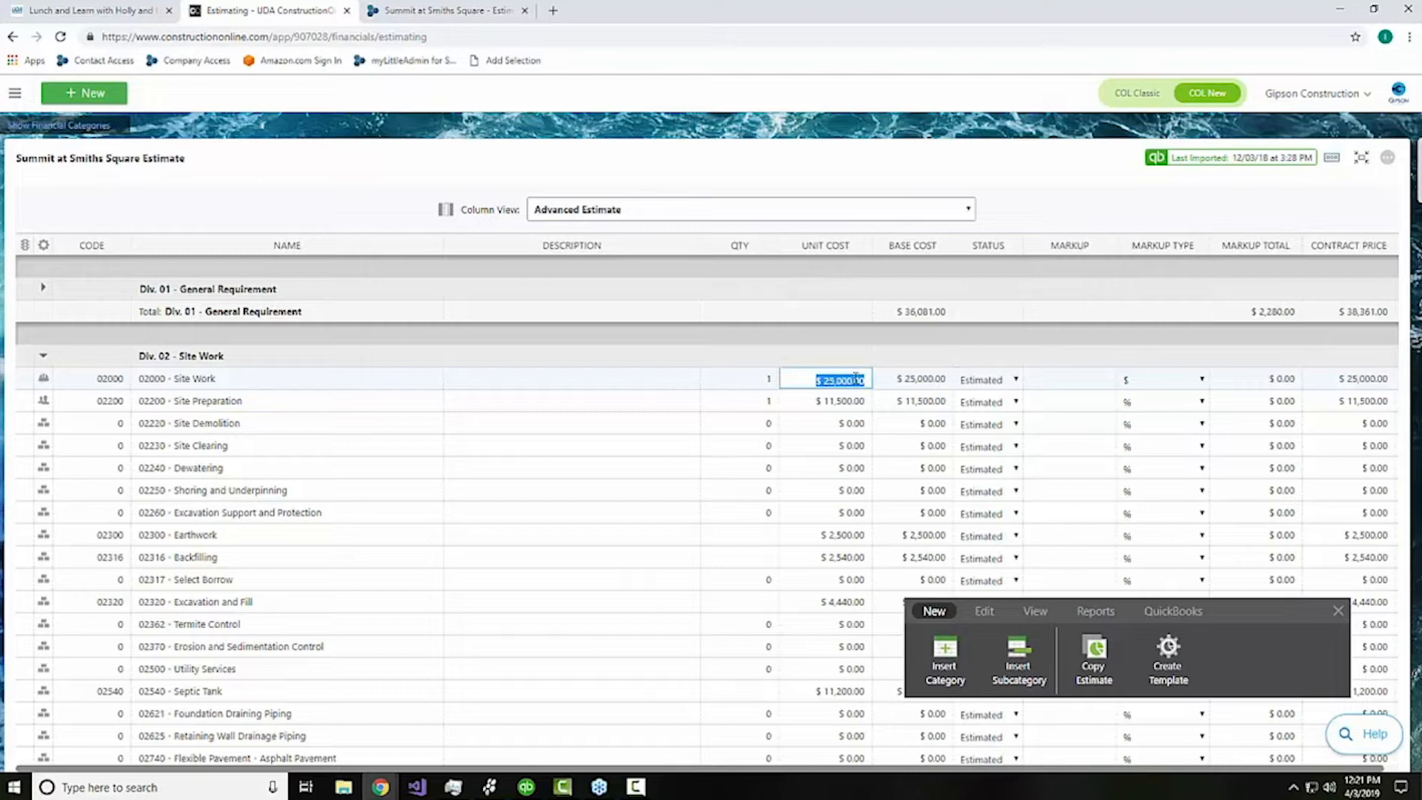
click(747, 383)
click(911, 381)
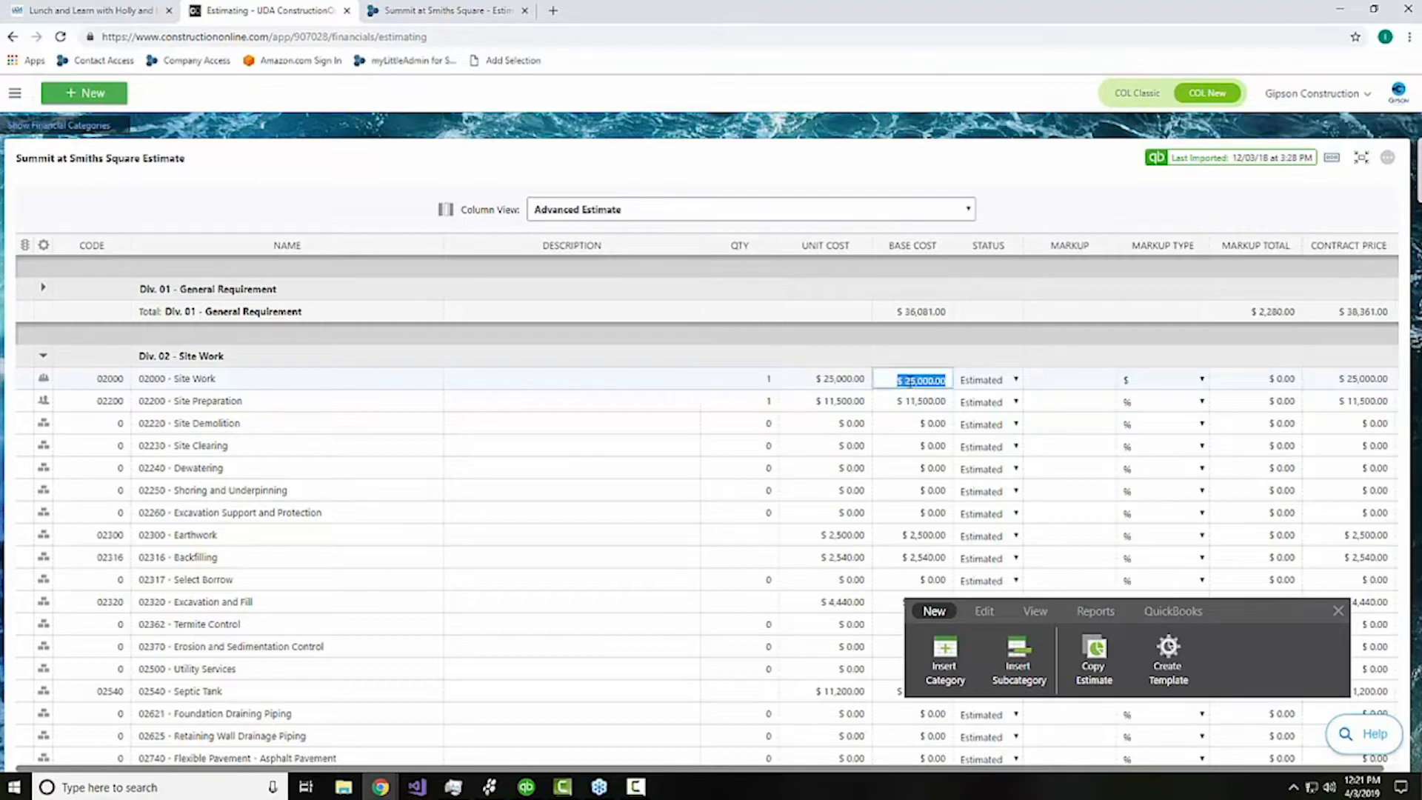
click(769, 382)
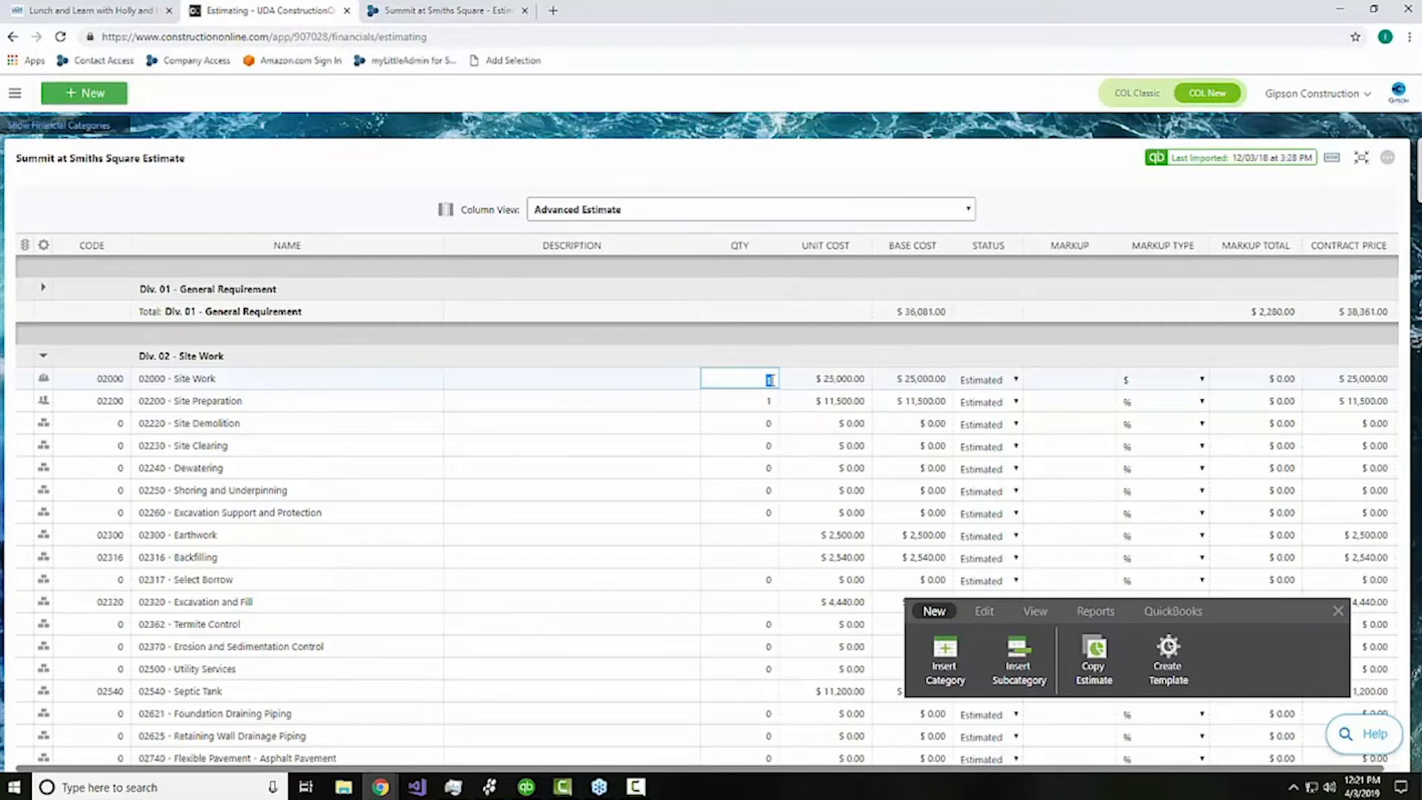
Step: Restore the default column selection for the Advanced Estimate view
drag(856, 768, 994, 769)
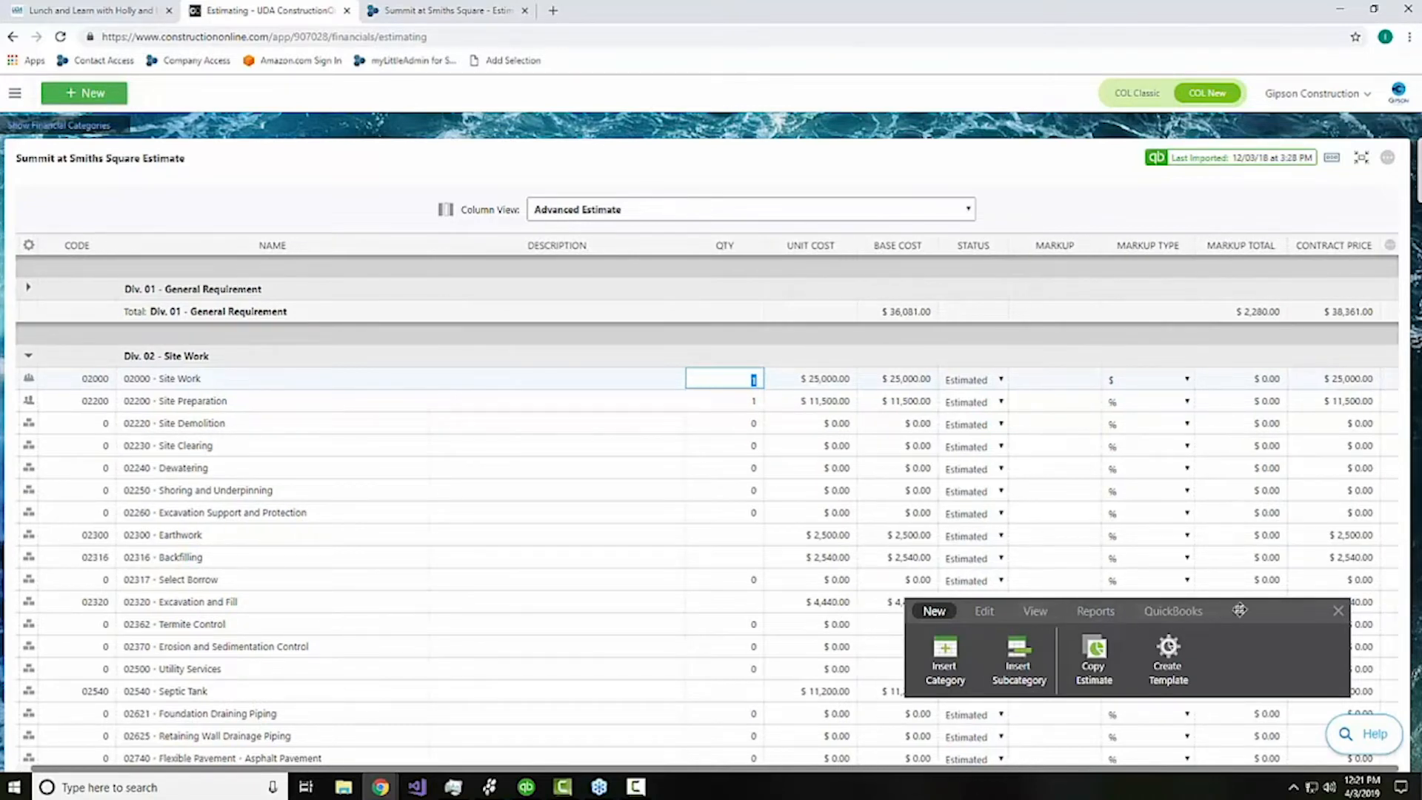
drag(1240, 610, 934, 709)
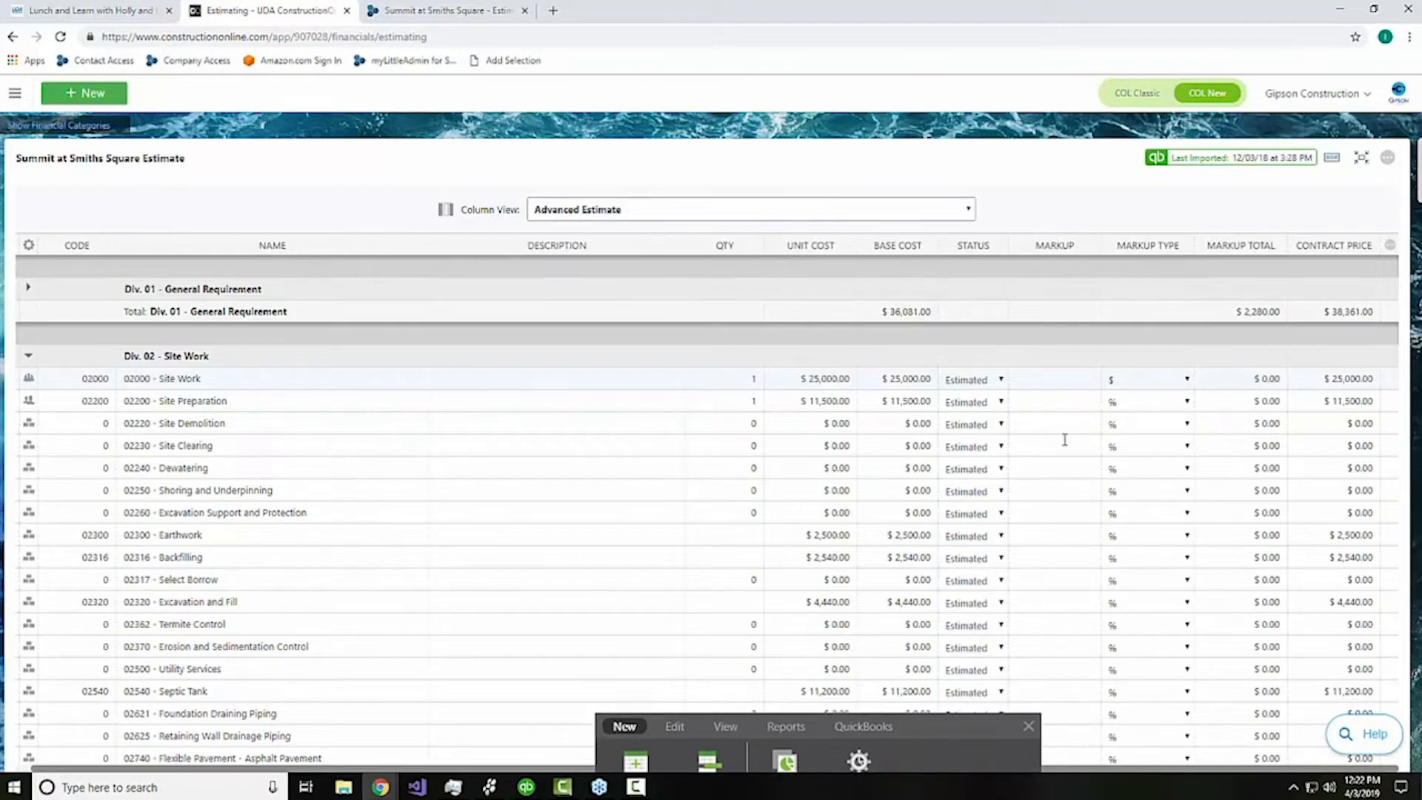
right_click(1050, 251)
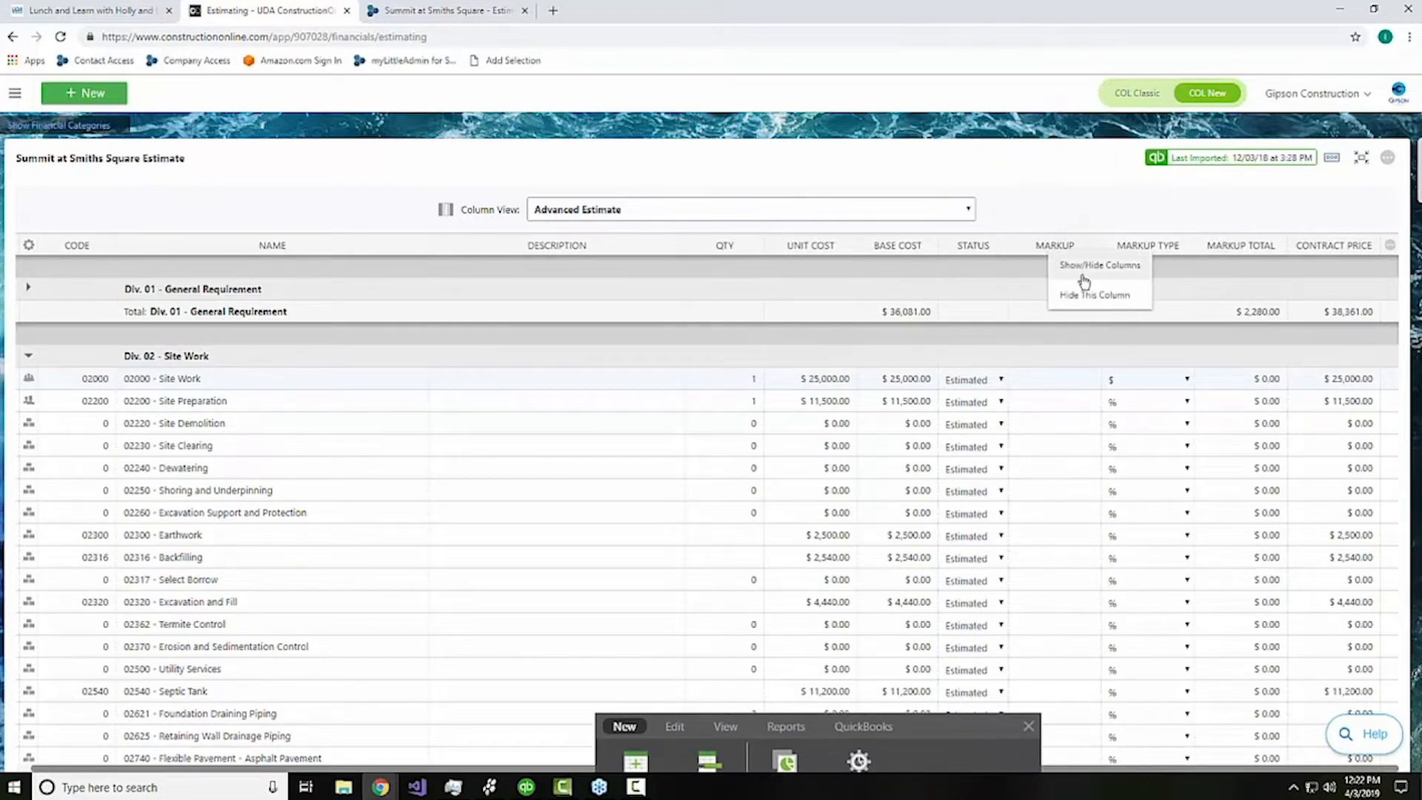
click(1084, 268)
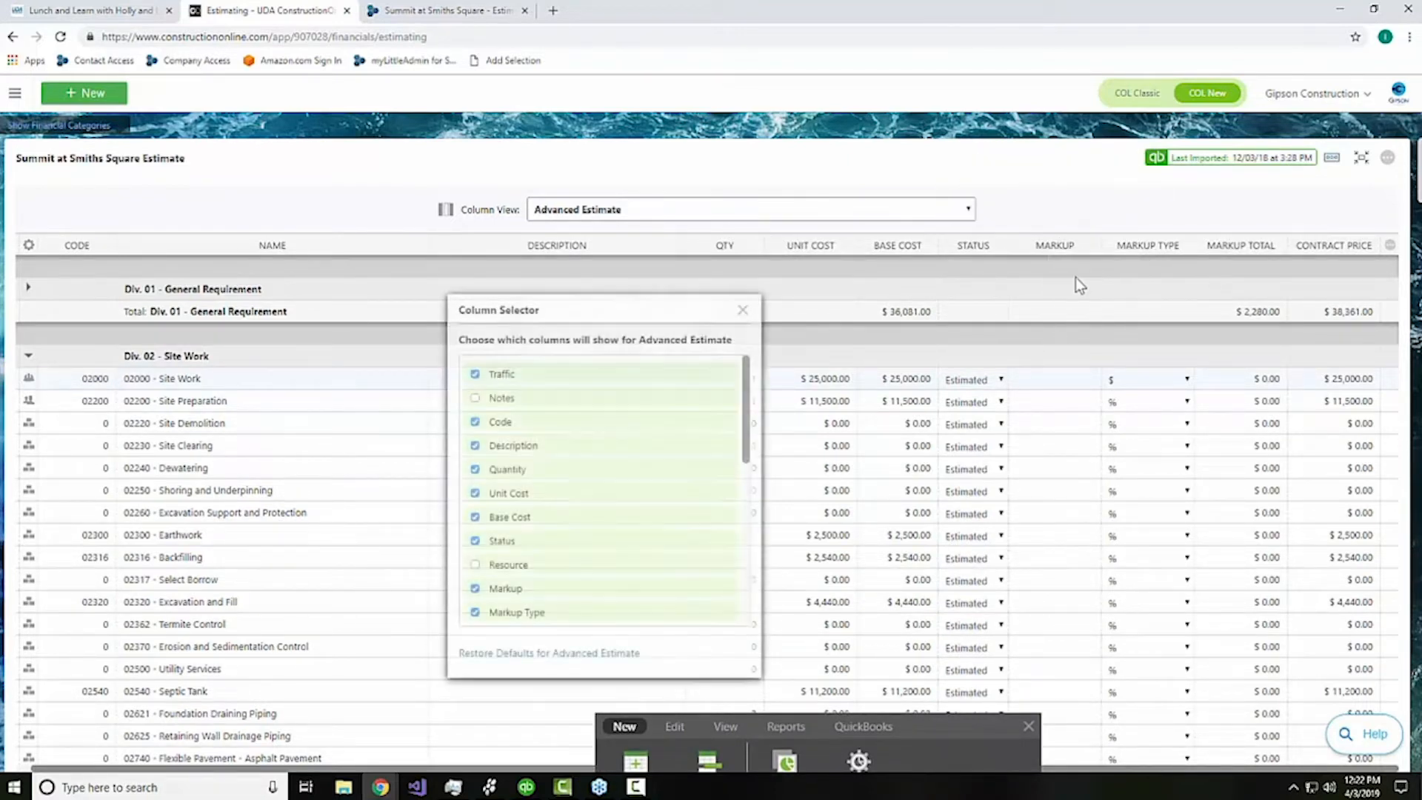
click(555, 655)
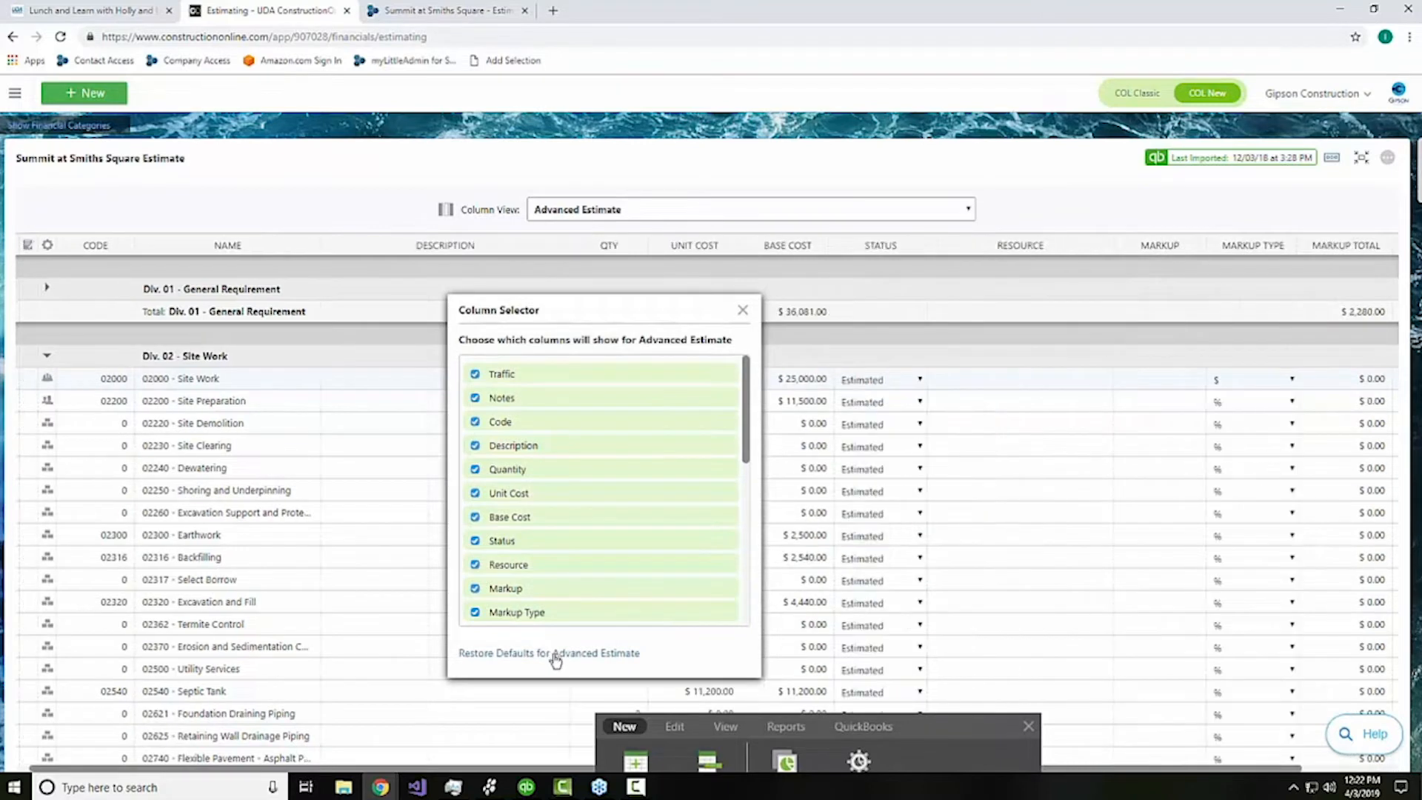
click(742, 309)
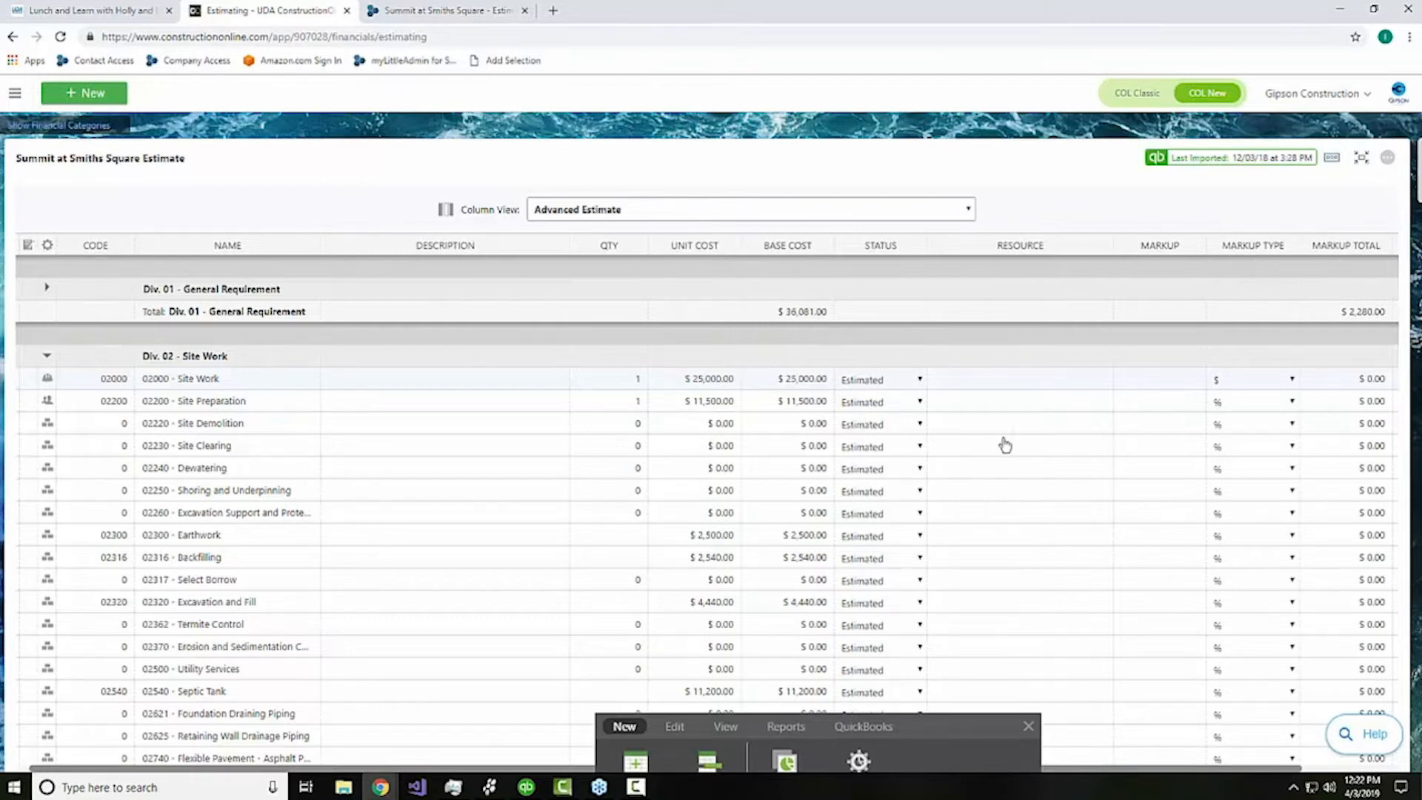
Step: Set the status of the 02000 - Site Work subcategory to Firm
click(913, 381)
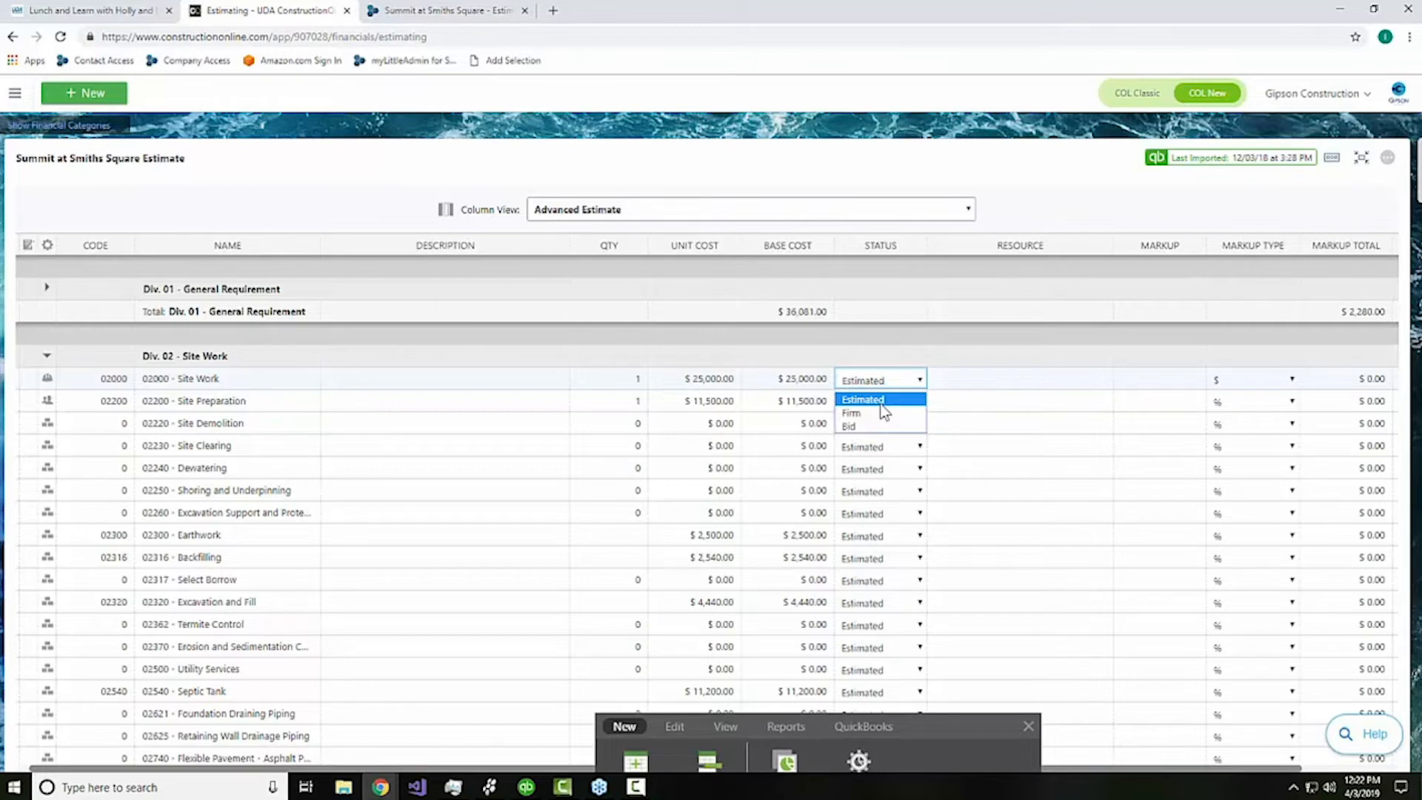
click(871, 429)
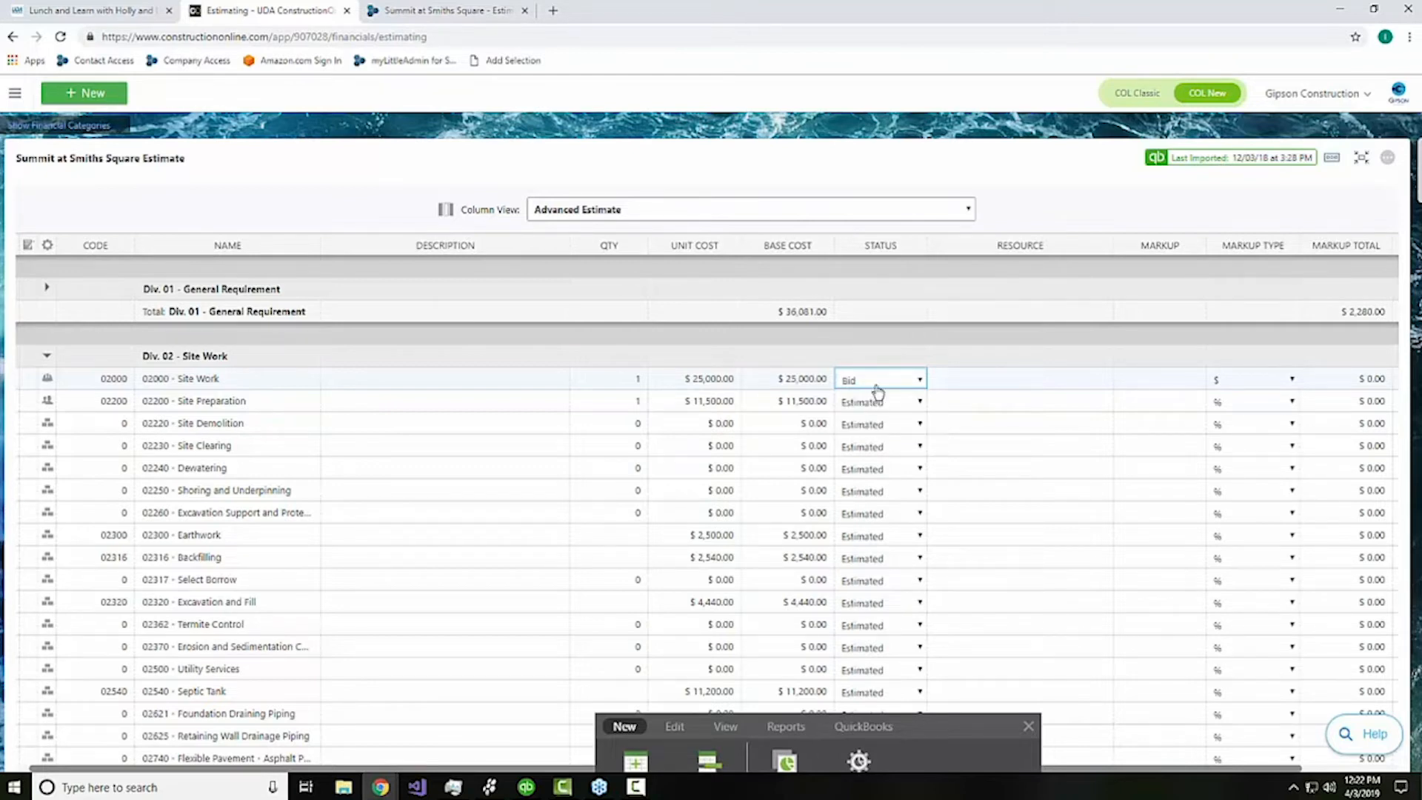
click(877, 388)
click(873, 415)
Step: Open the Company Overhead and Margin markup settings and review the name and markup of the Company Overhead line
drag(1417, 167, 1376, 713)
scroll(856, 544, down, 3)
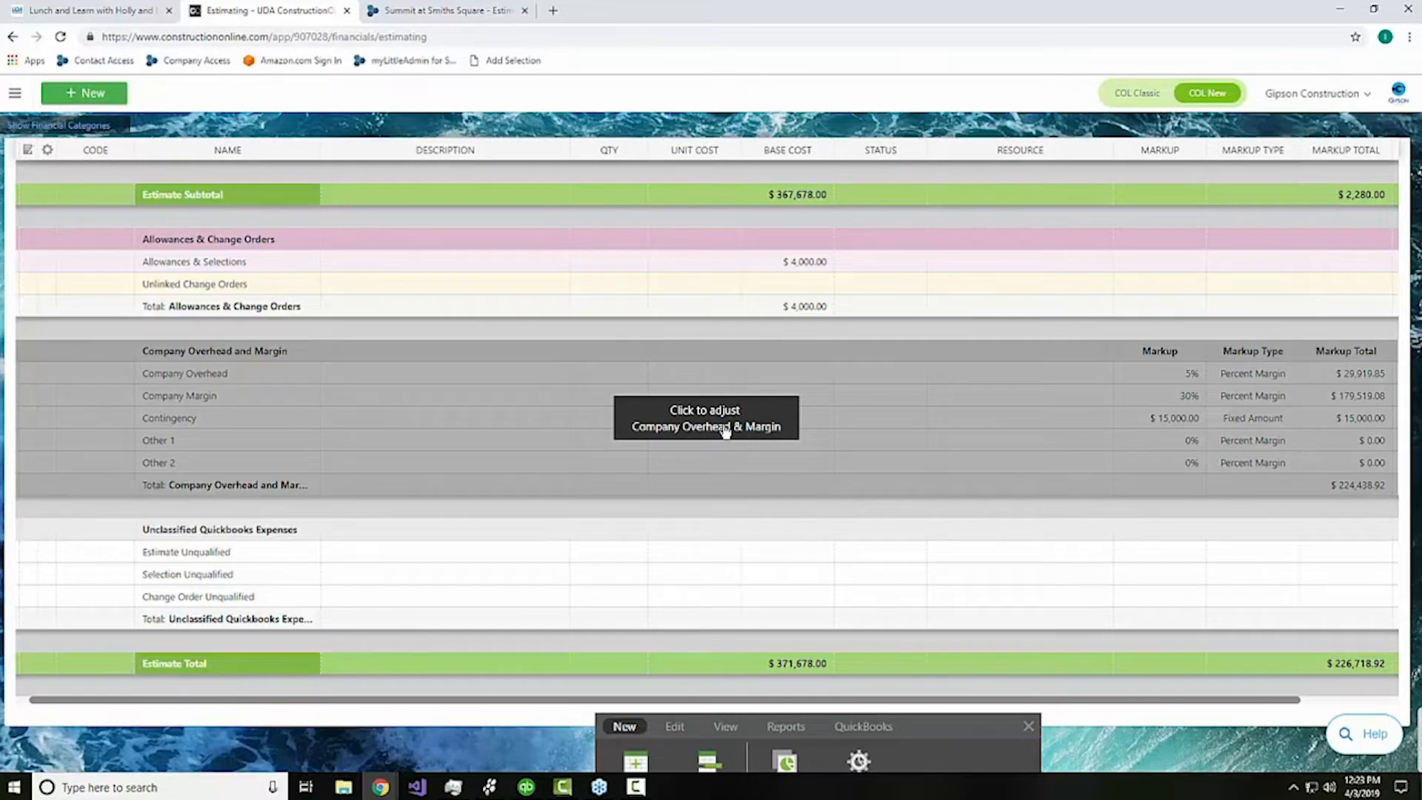
click(725, 431)
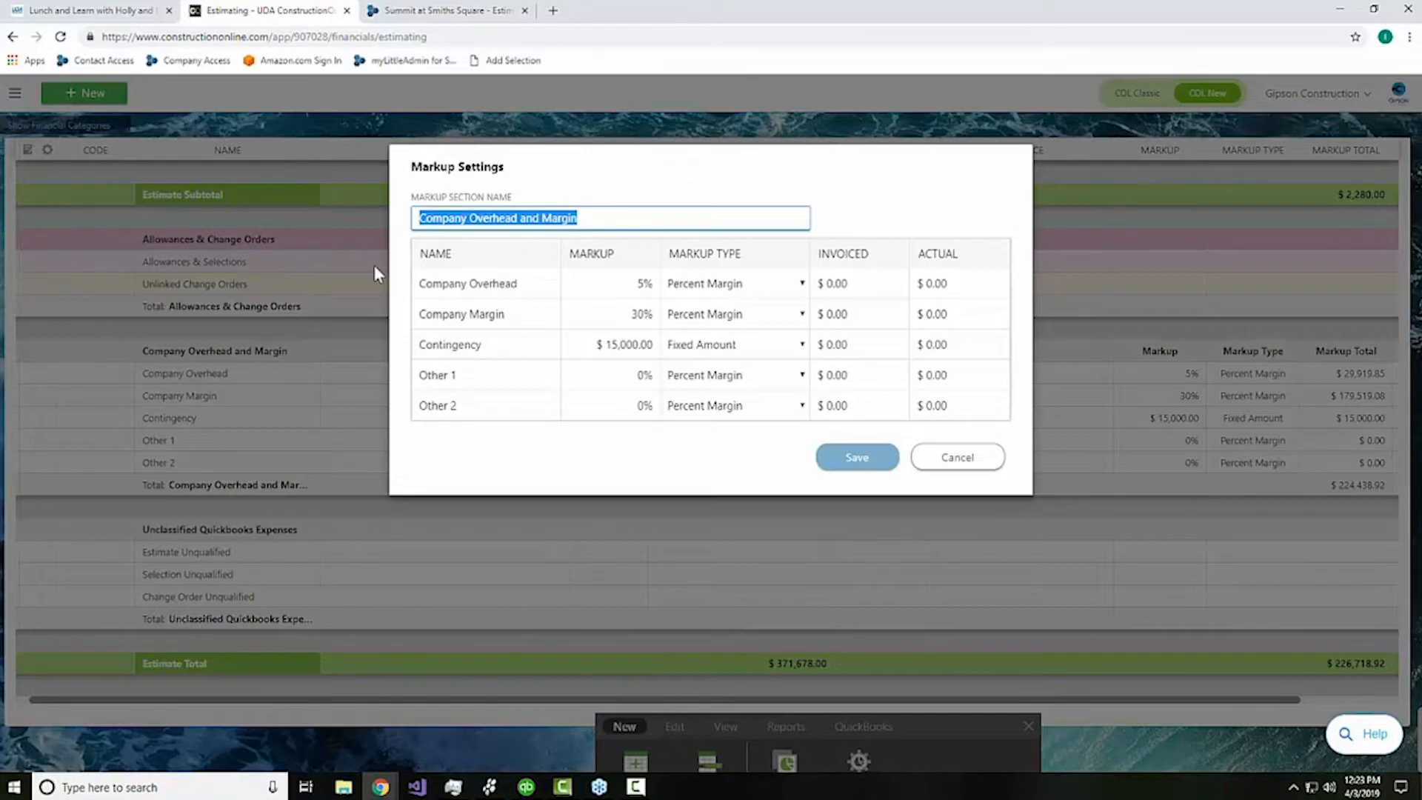
click(459, 285)
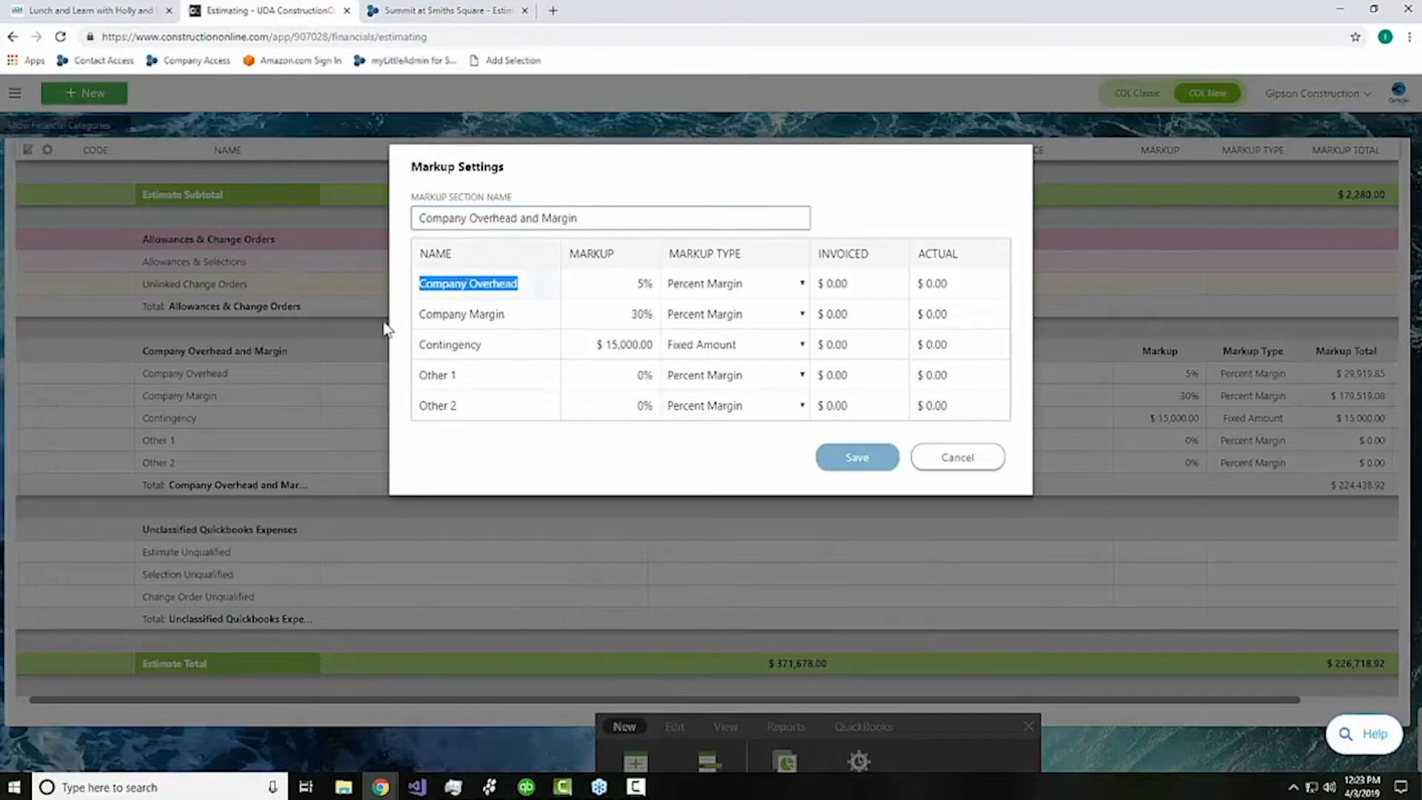
click(616, 284)
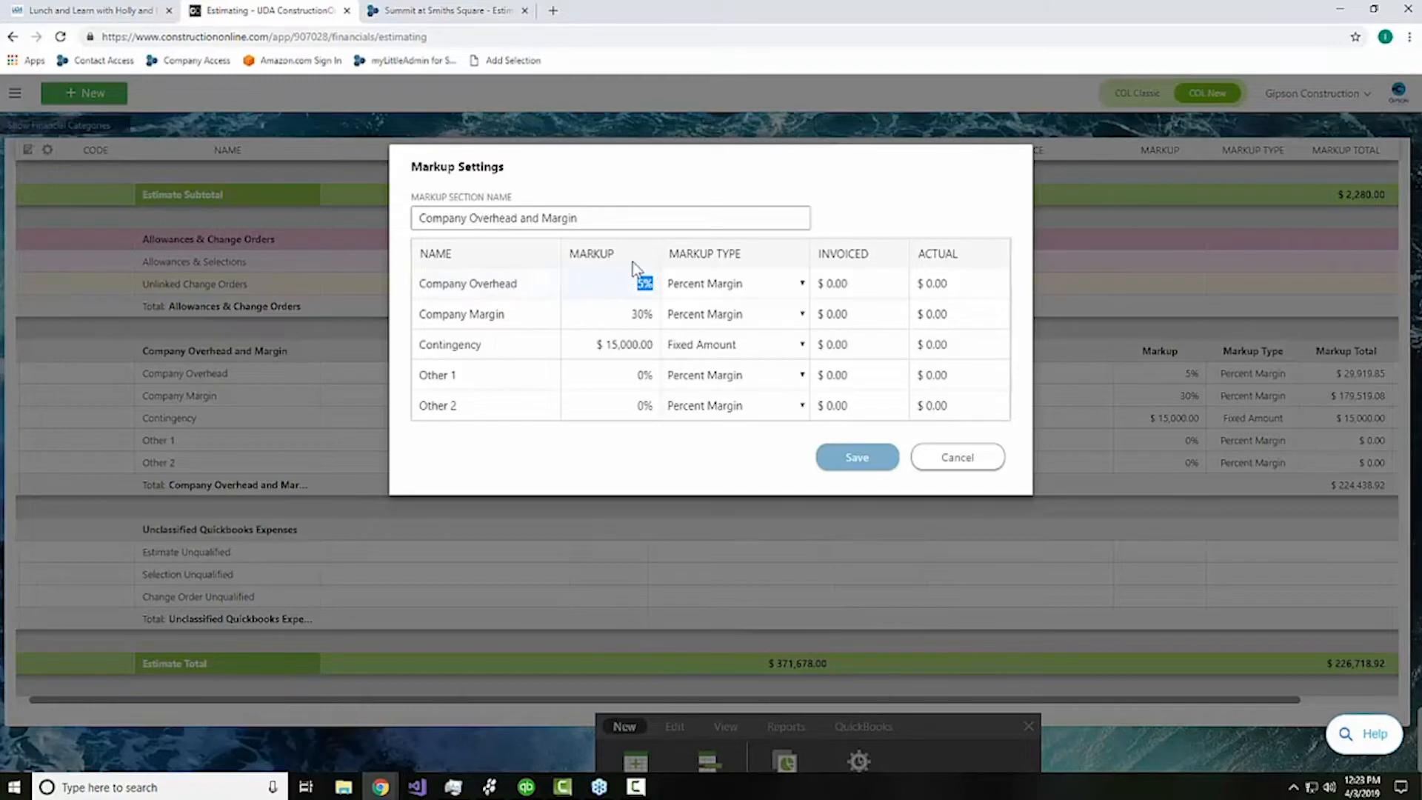
Step: Try the Percent of Costs markup type for Company Overhead and Fixed Amount for Company Margin, discarding the markup settings changes
click(765, 287)
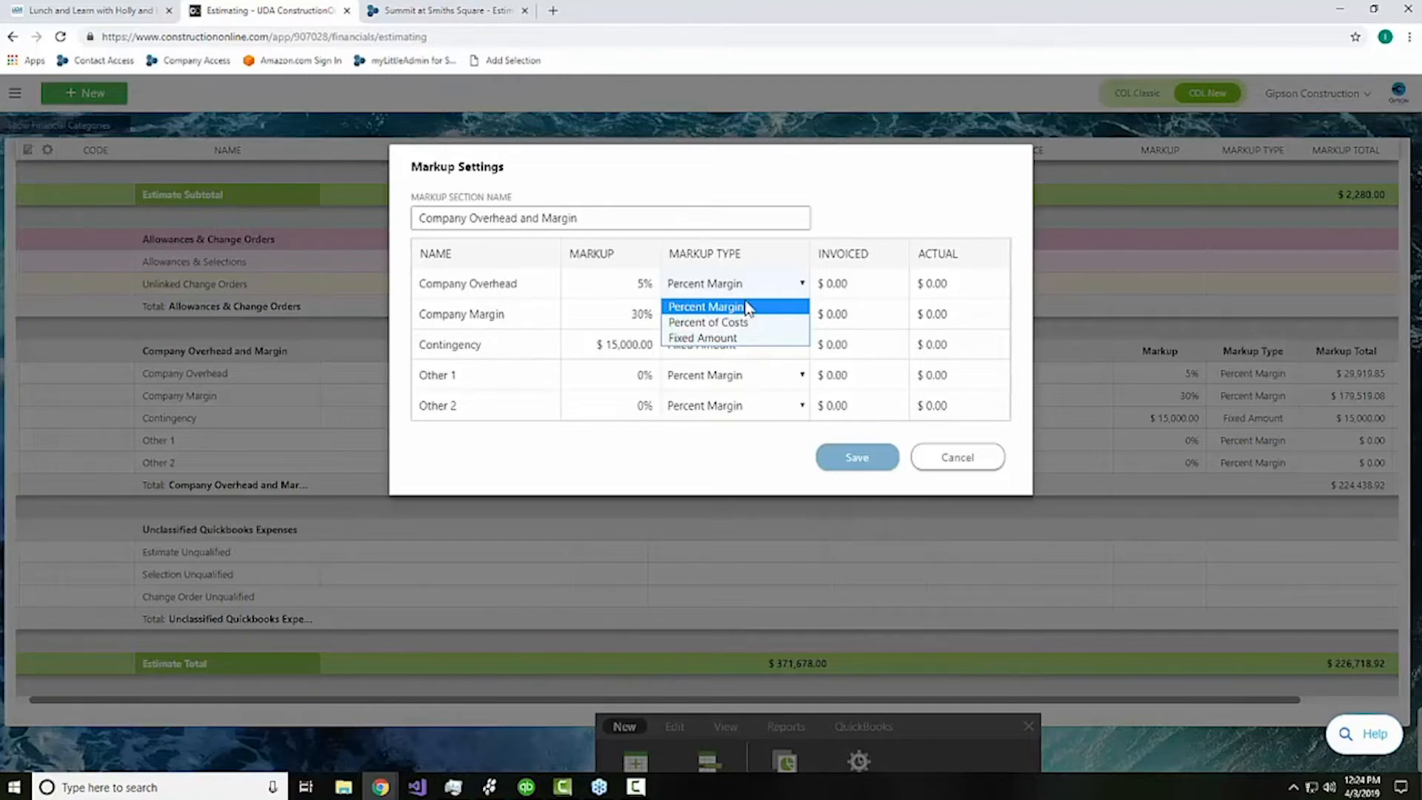
click(747, 323)
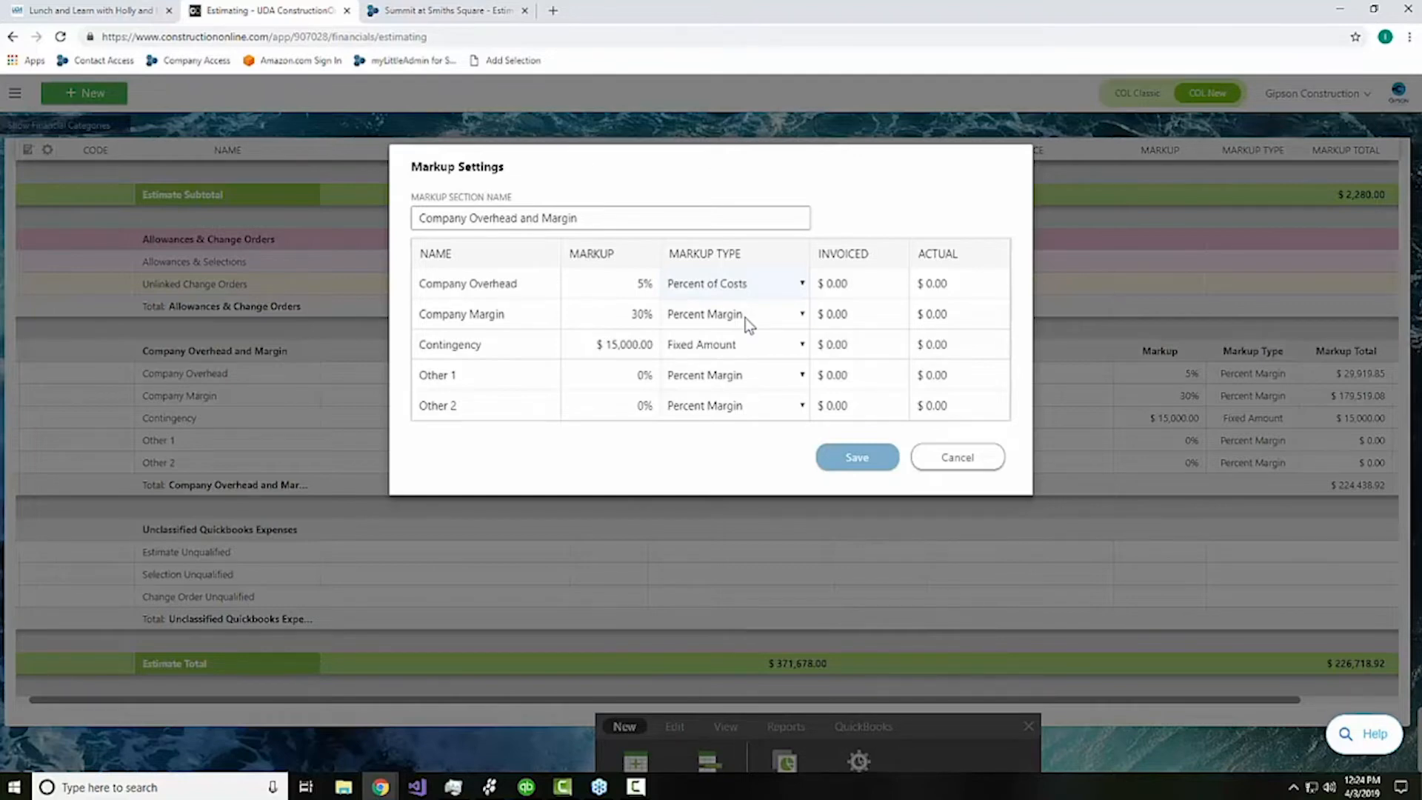
click(745, 317)
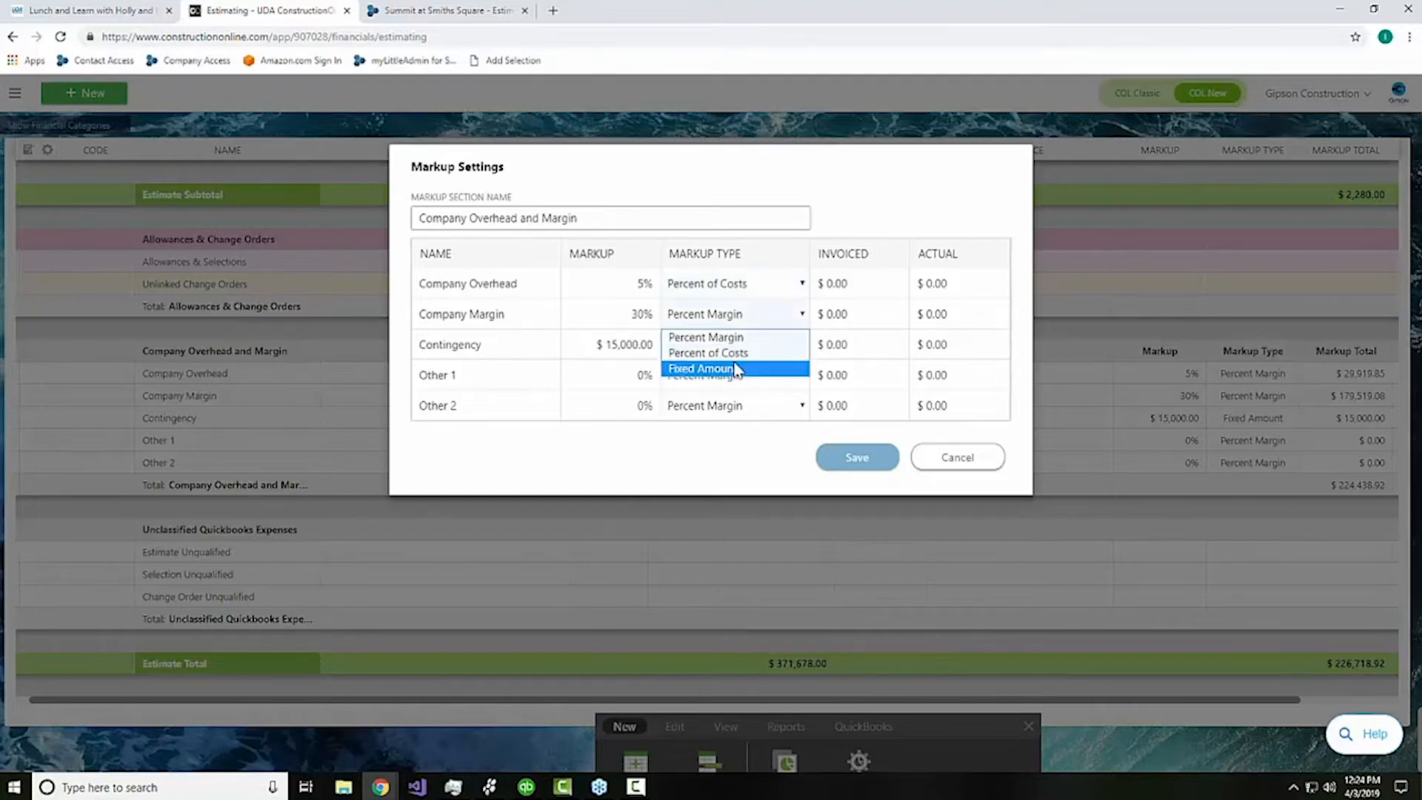
click(737, 368)
click(739, 316)
click(709, 334)
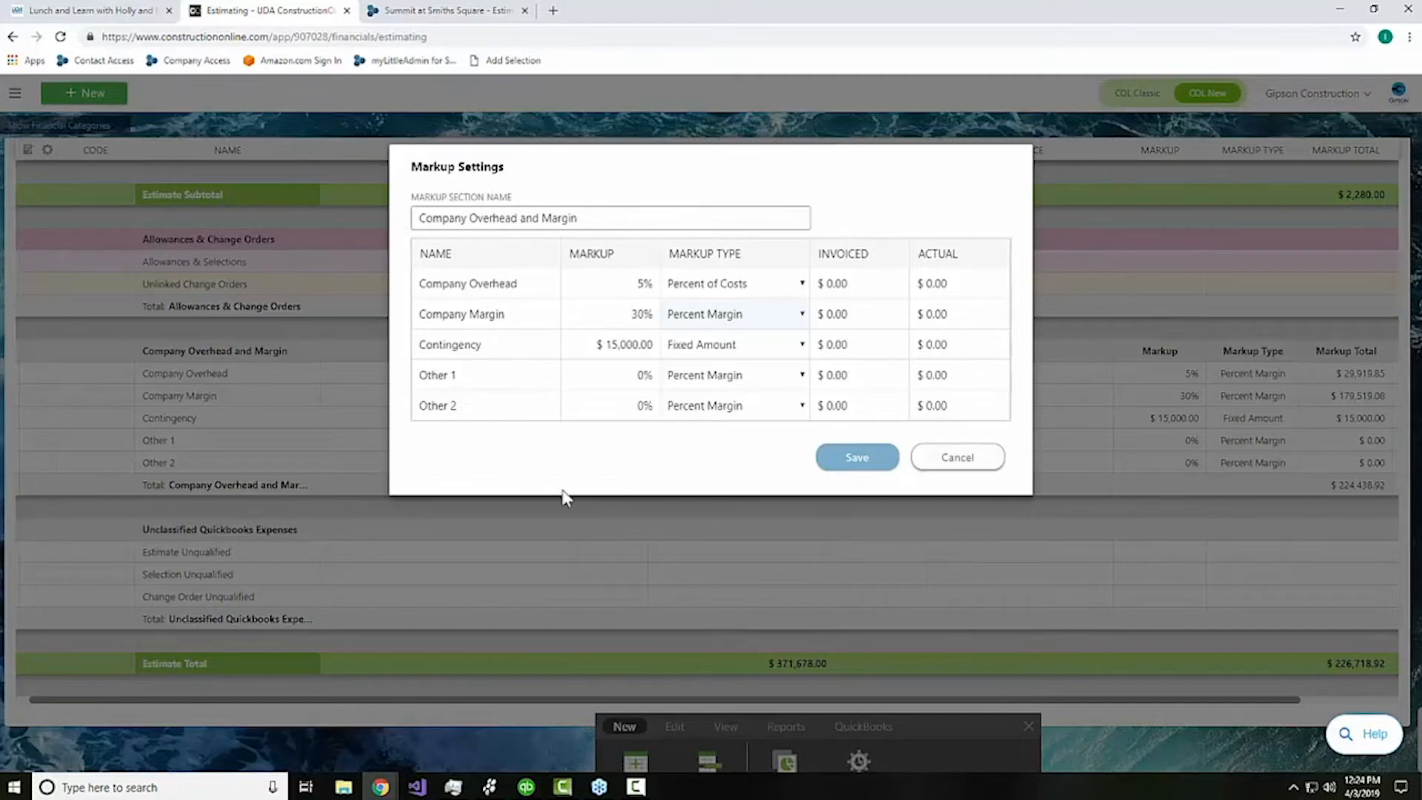
click(987, 460)
Step: Enter a $1,000.00 markup for 02000 - Site Work and a 15% markup for 02200 - Site Preparation
scroll(1120, 483, up, 4)
scroll(1120, 482, up, 1)
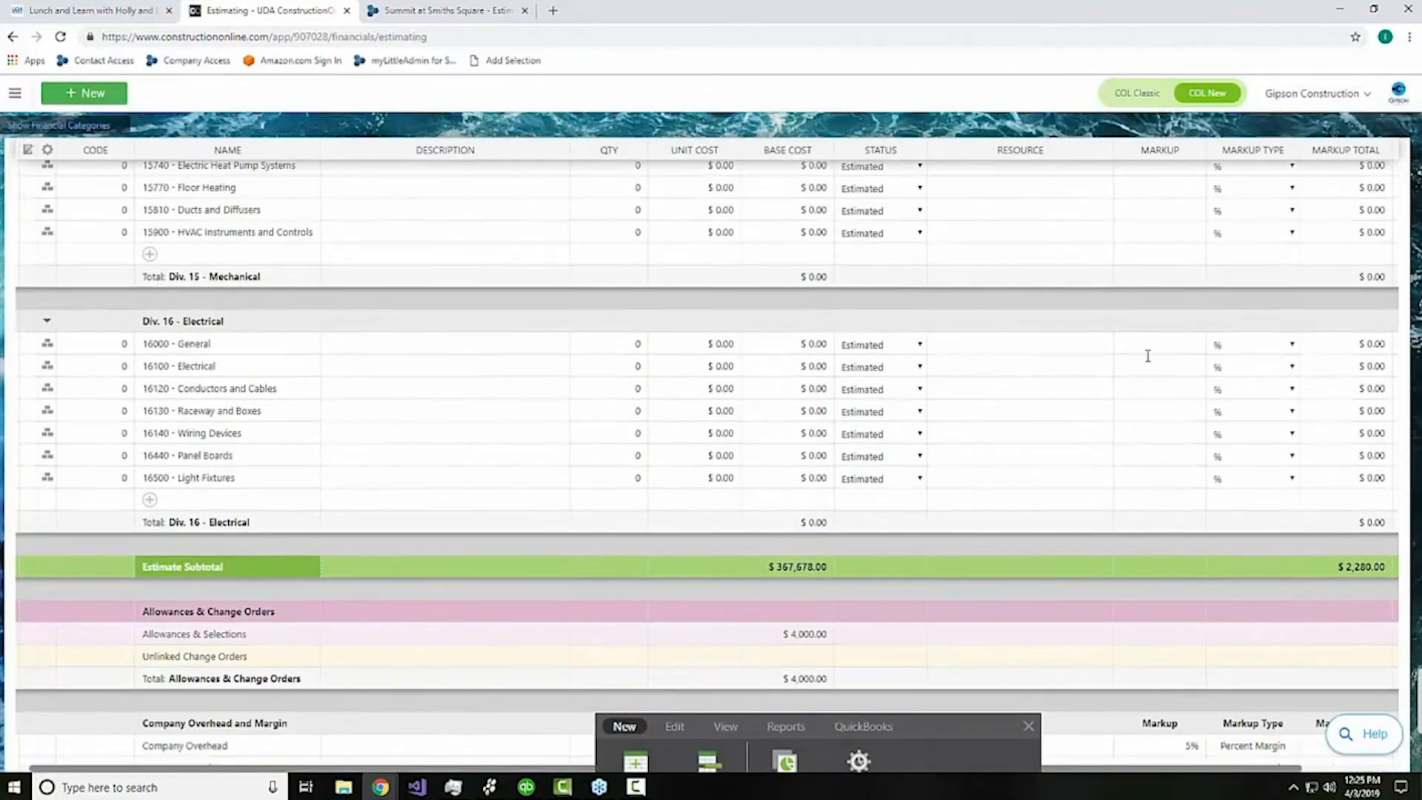
click(1153, 344)
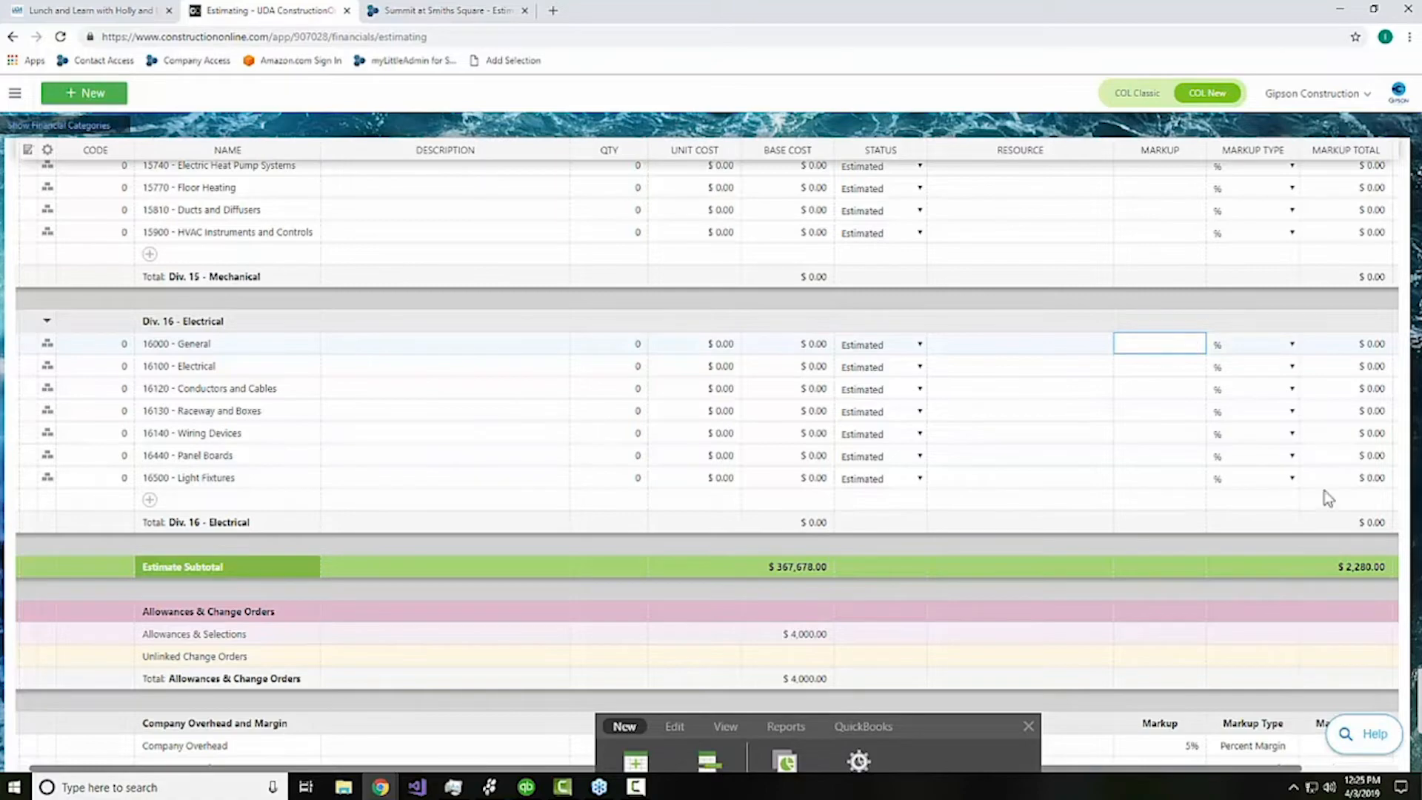
scroll(706, 460, up, 7)
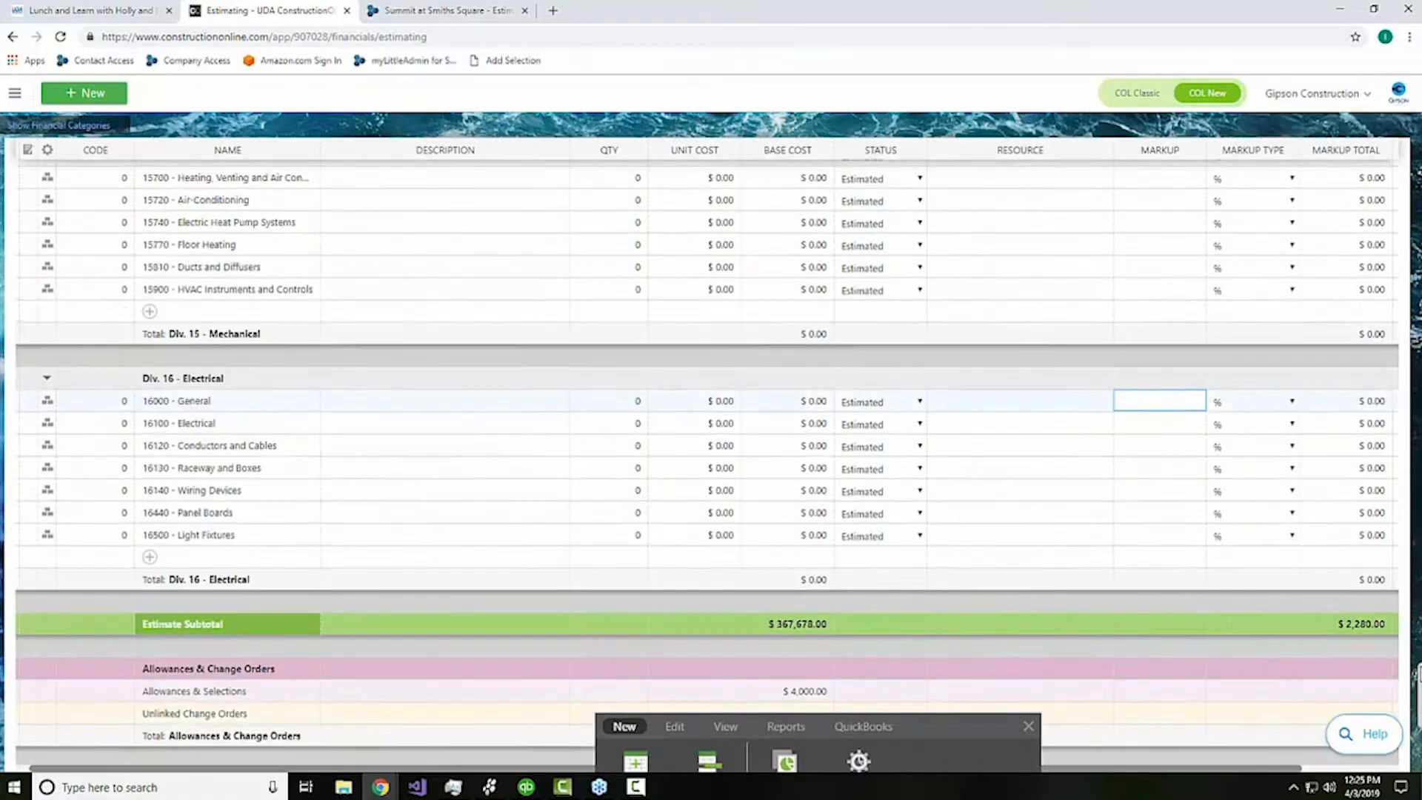
scroll(707, 460, up, 12)
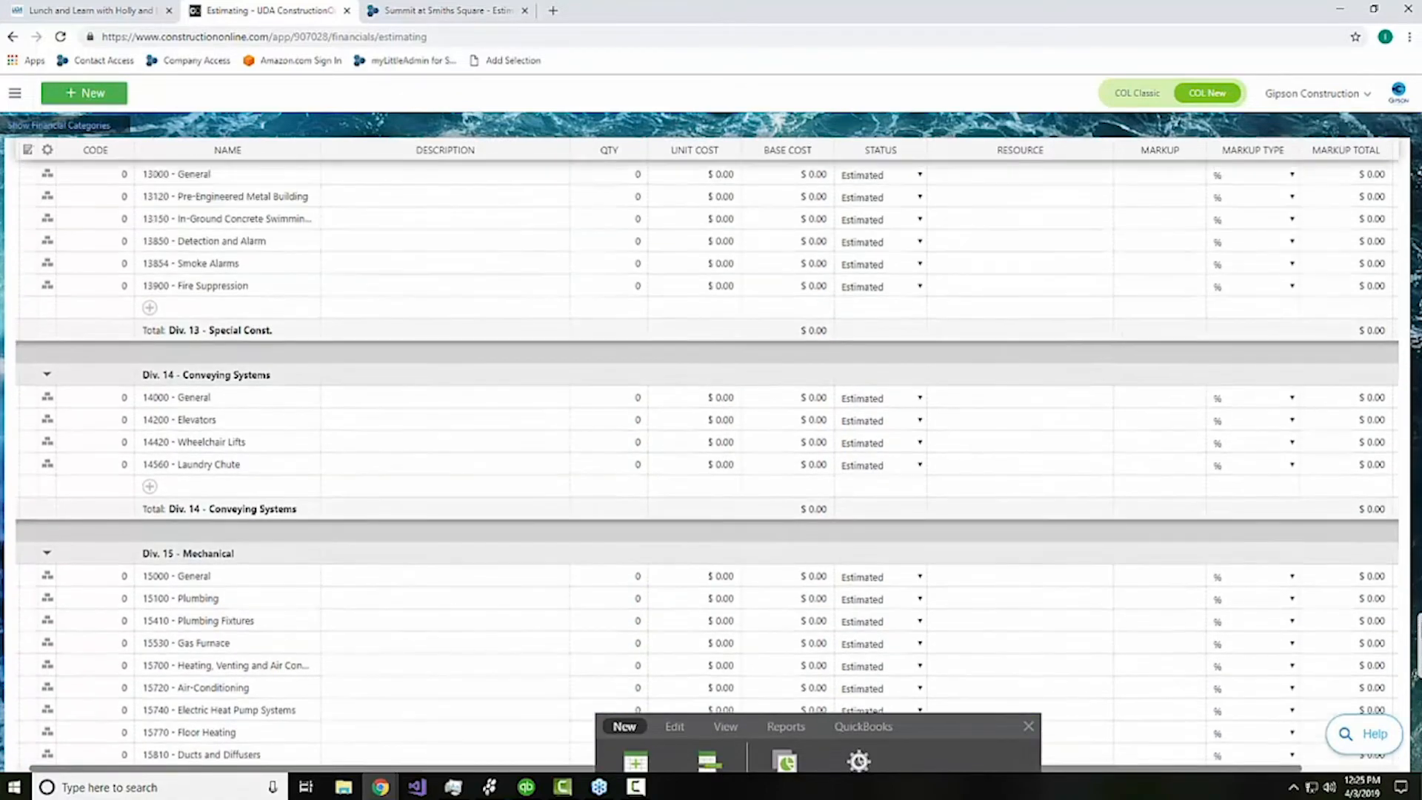
scroll(707, 460, up, 20)
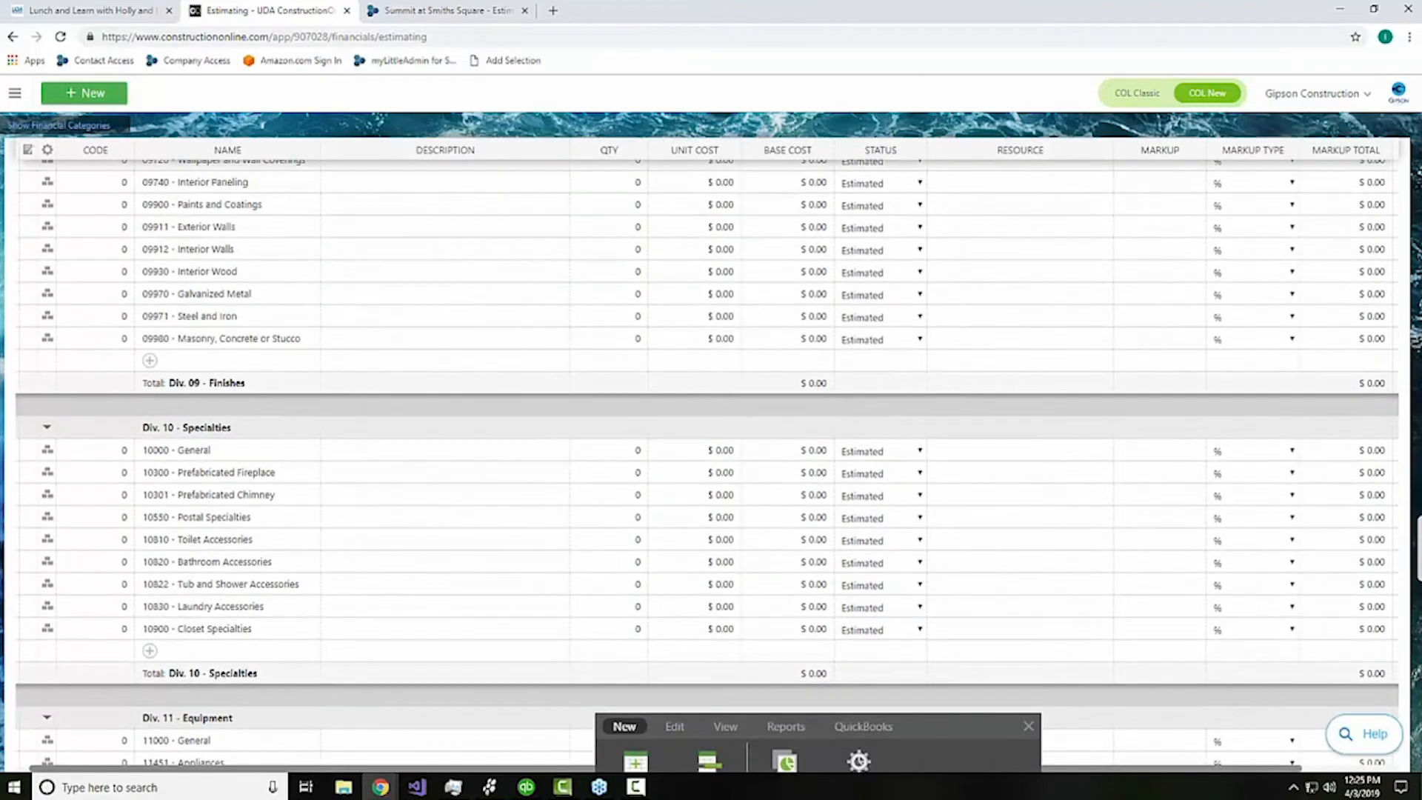
scroll(706, 459, up, 18)
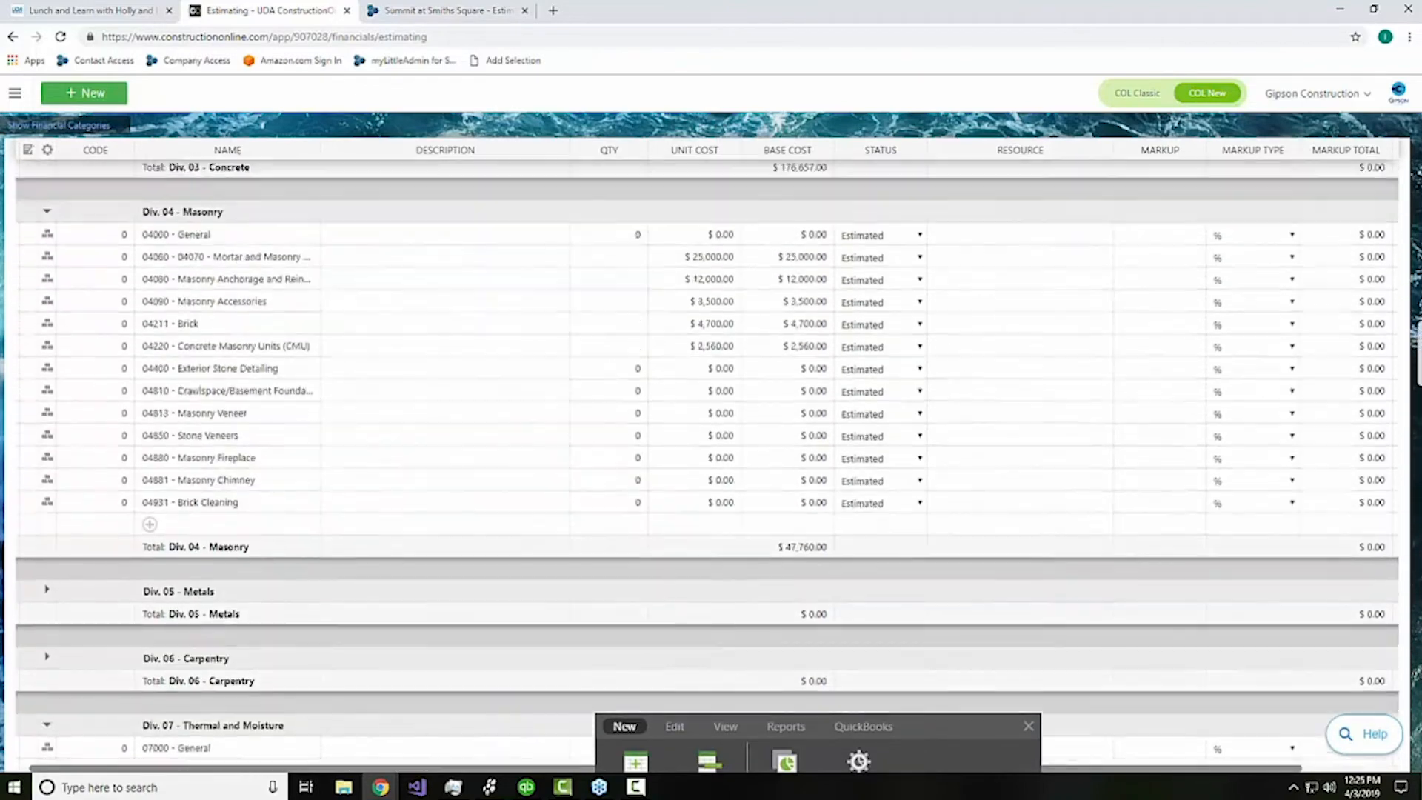
scroll(706, 459, up, 14)
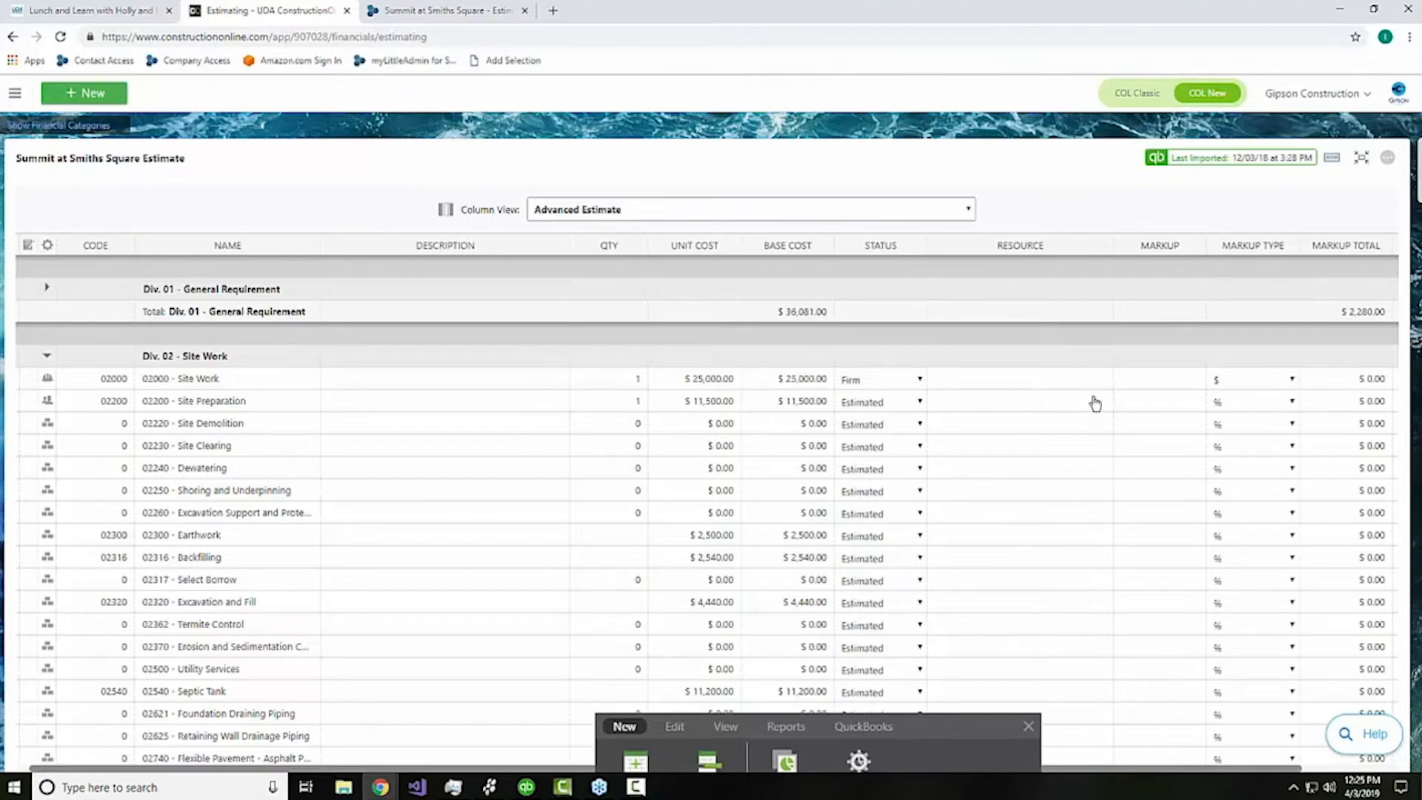
click(1139, 382)
text(1)
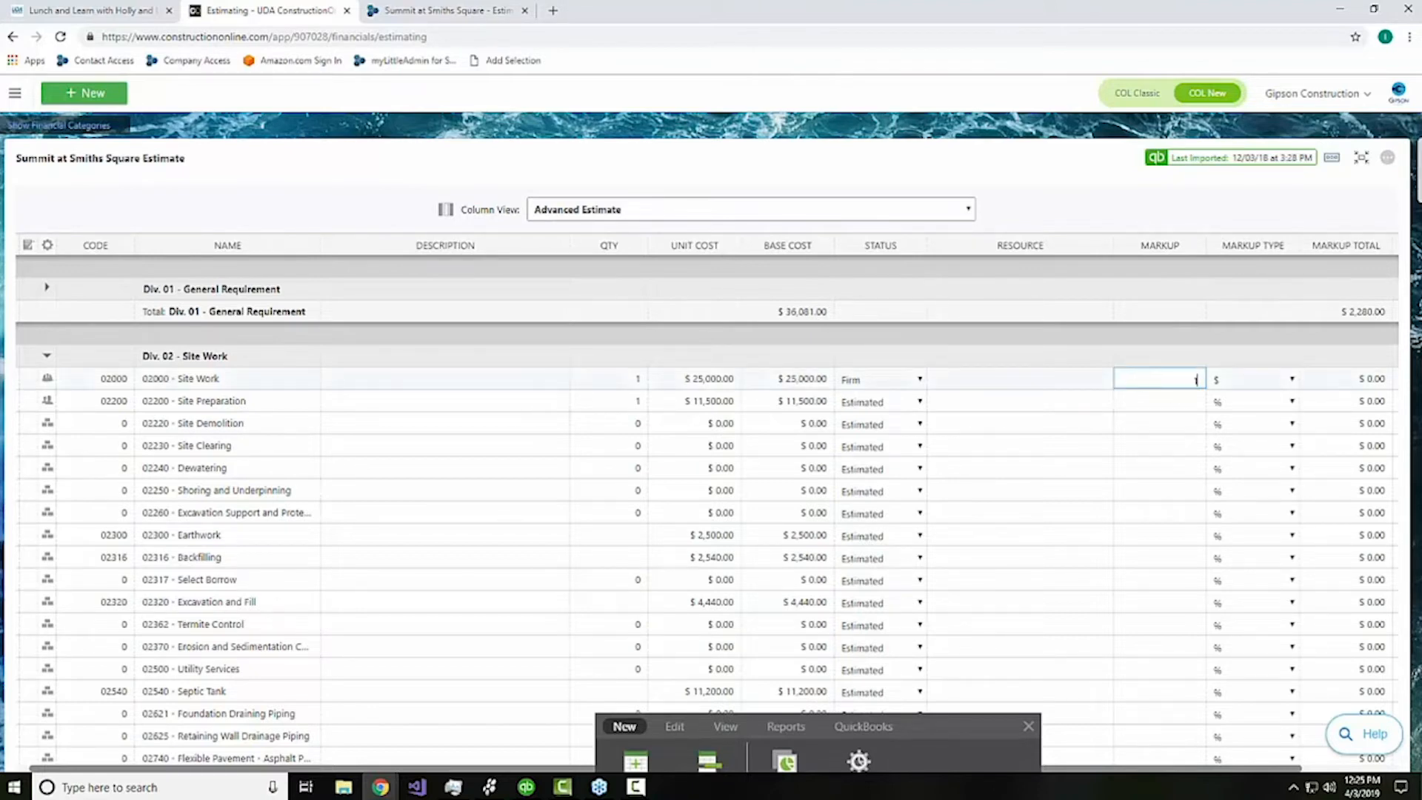
text(,0000)
key(Return)
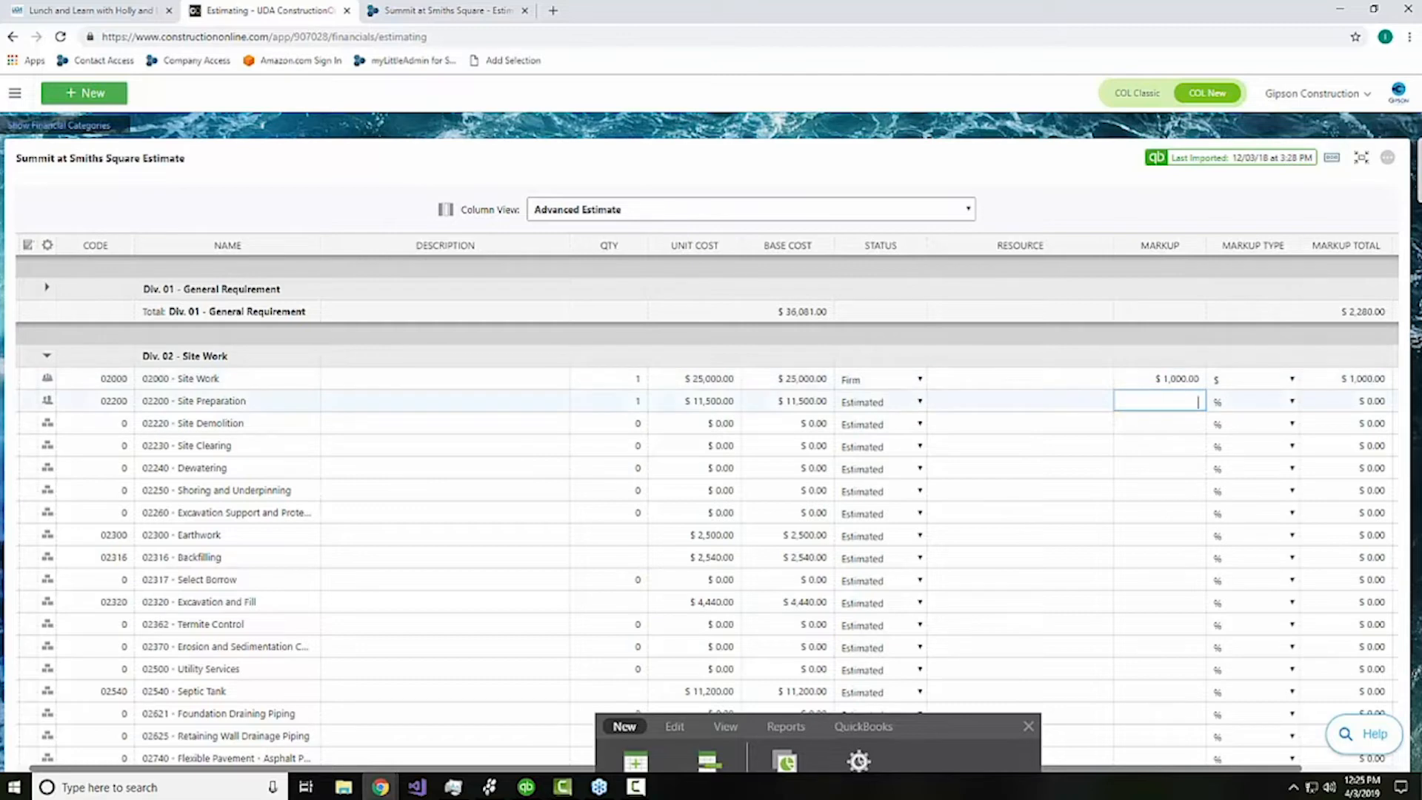
text(15)
key(Return)
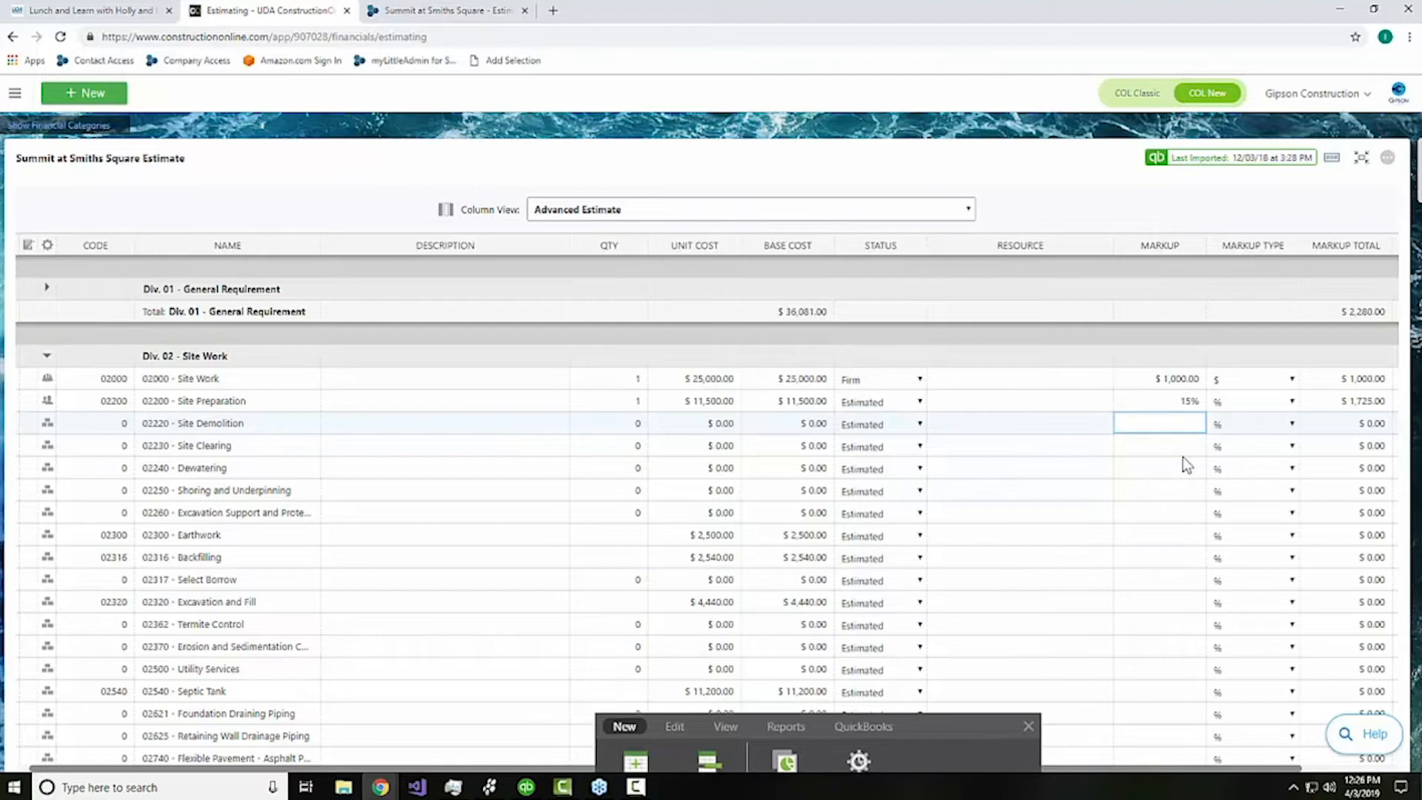
Step: Review the markup type choices for the 02220 - Site Demolition subcategory without changing its type
click(1266, 432)
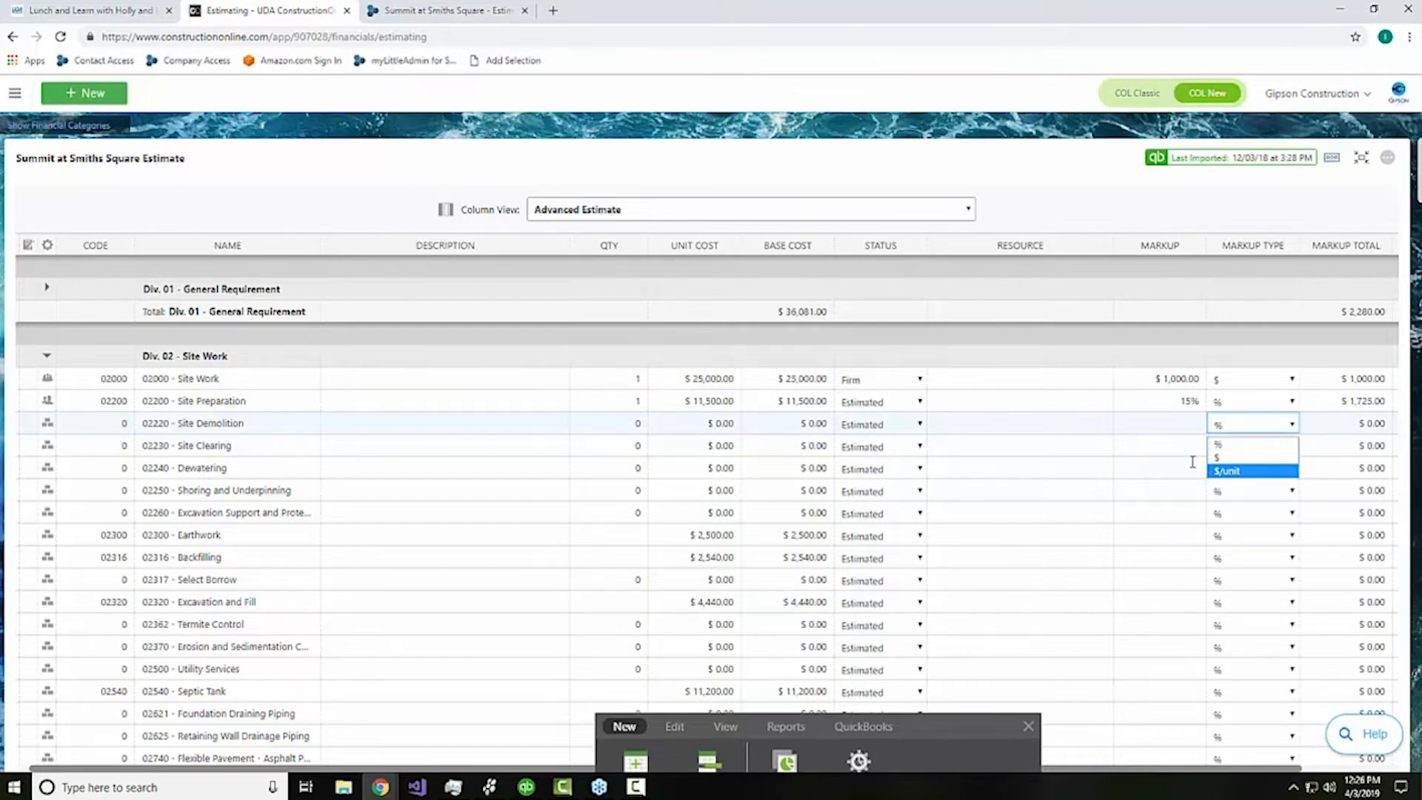
click(1144, 427)
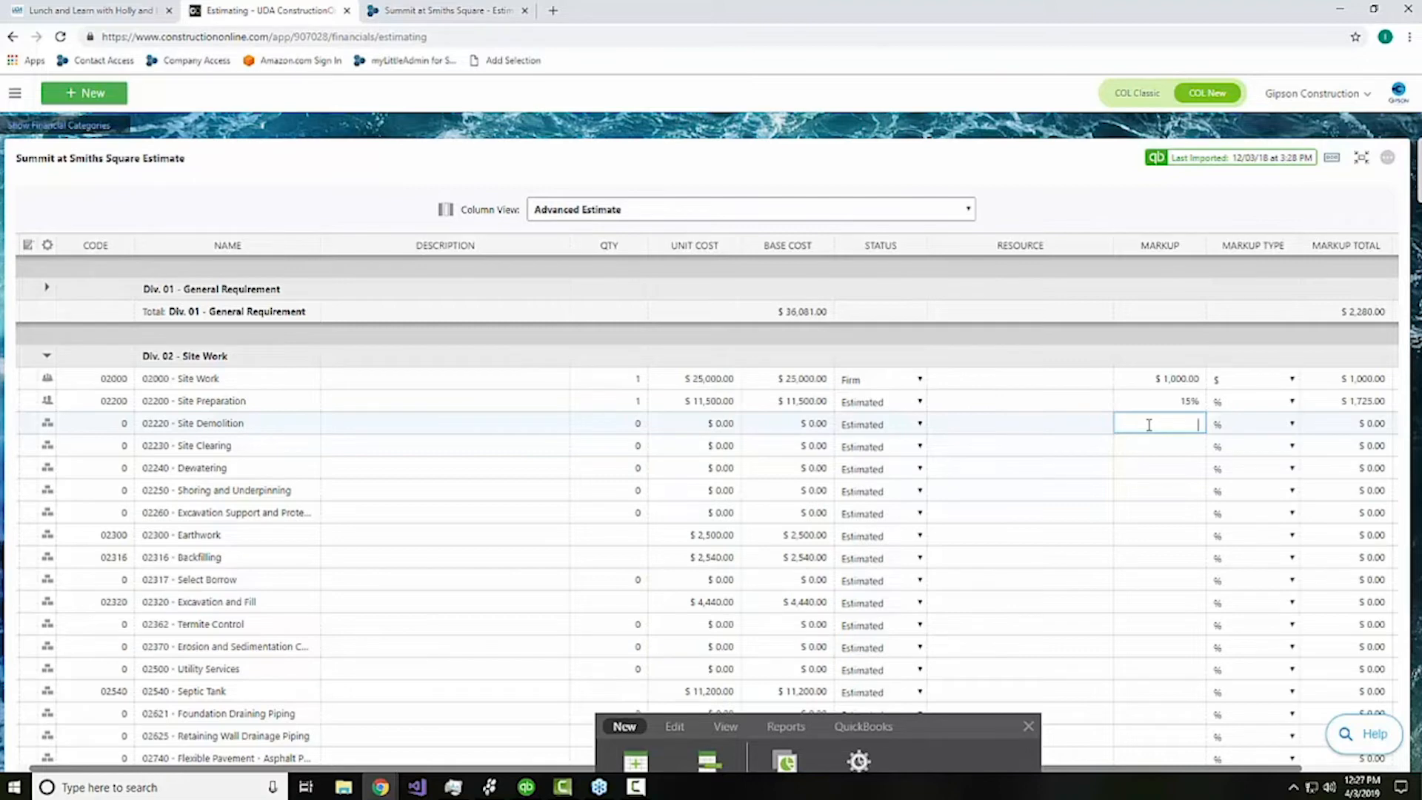
Step: Hide the empty sections of the Summit at Smiths Square estimate
drag(935, 724, 1103, 548)
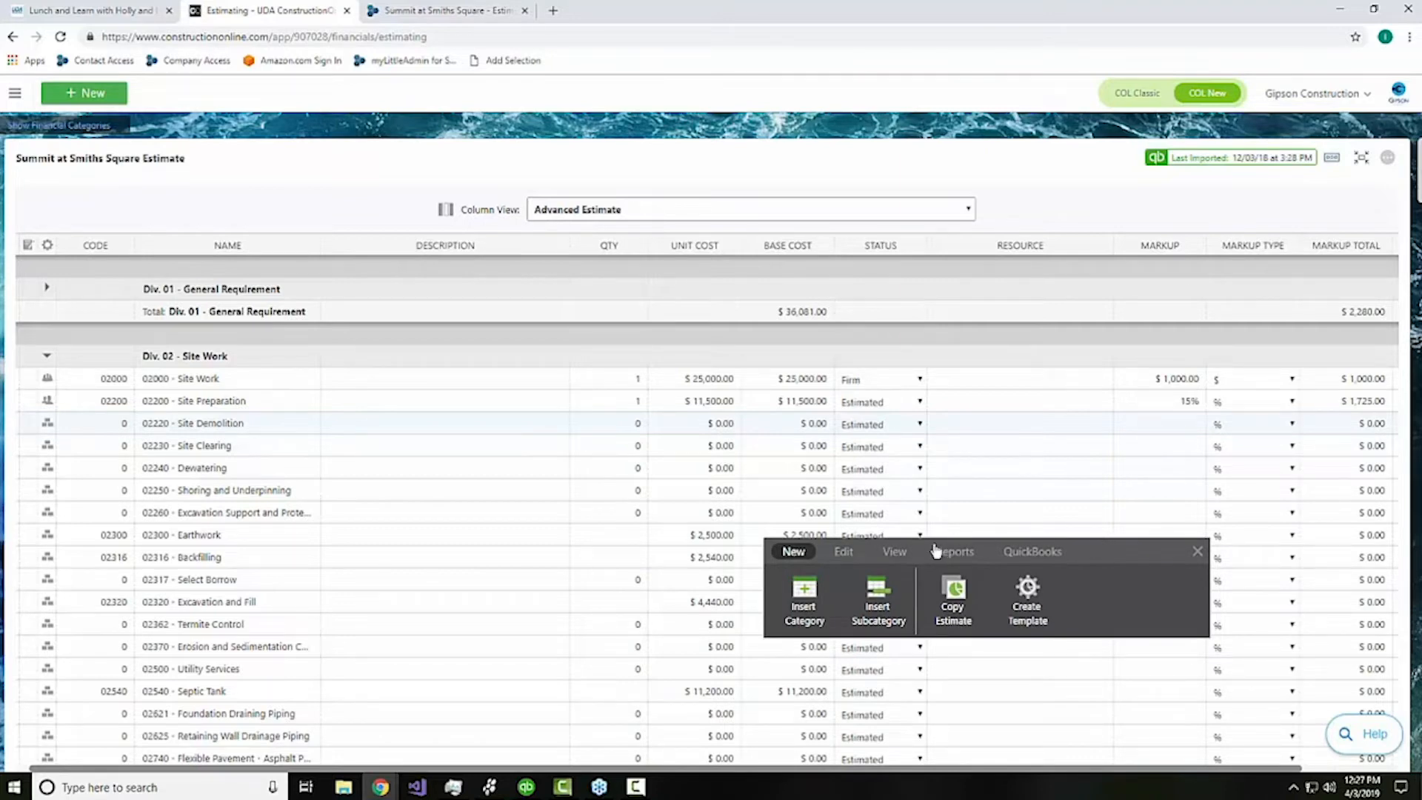
click(896, 554)
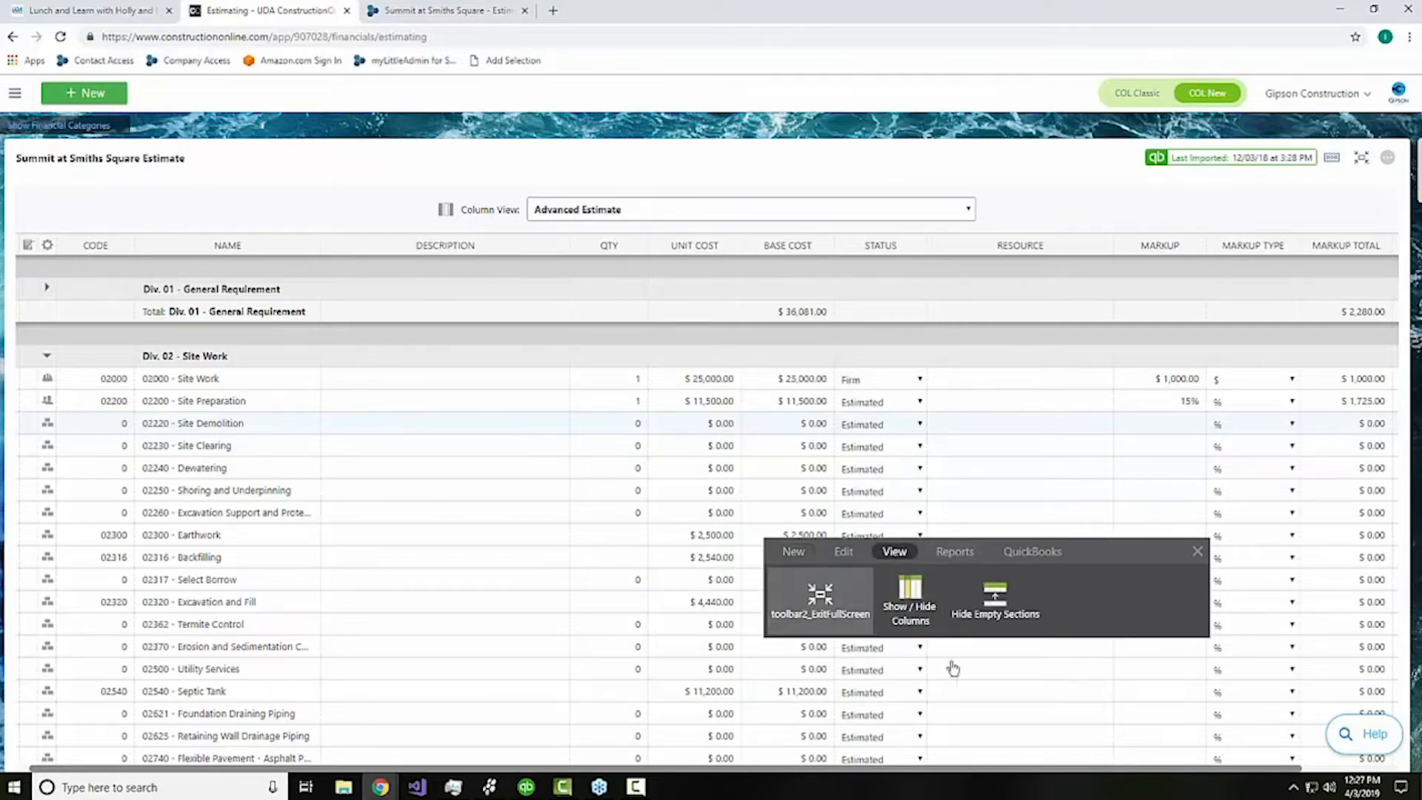
click(1025, 600)
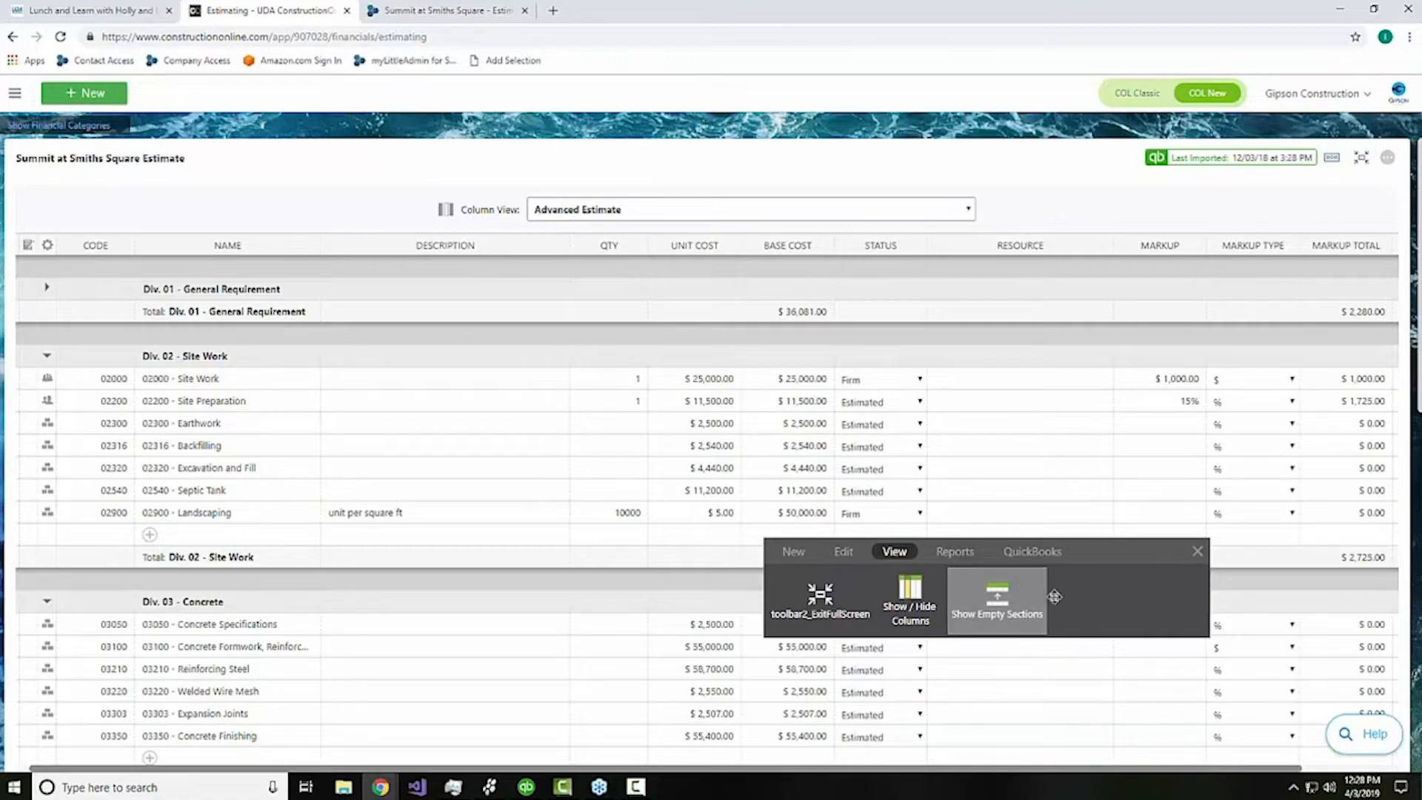
Step: Exit full screen and switch the Summit at Smiths Square estimate to the Job Costing column view
click(1361, 159)
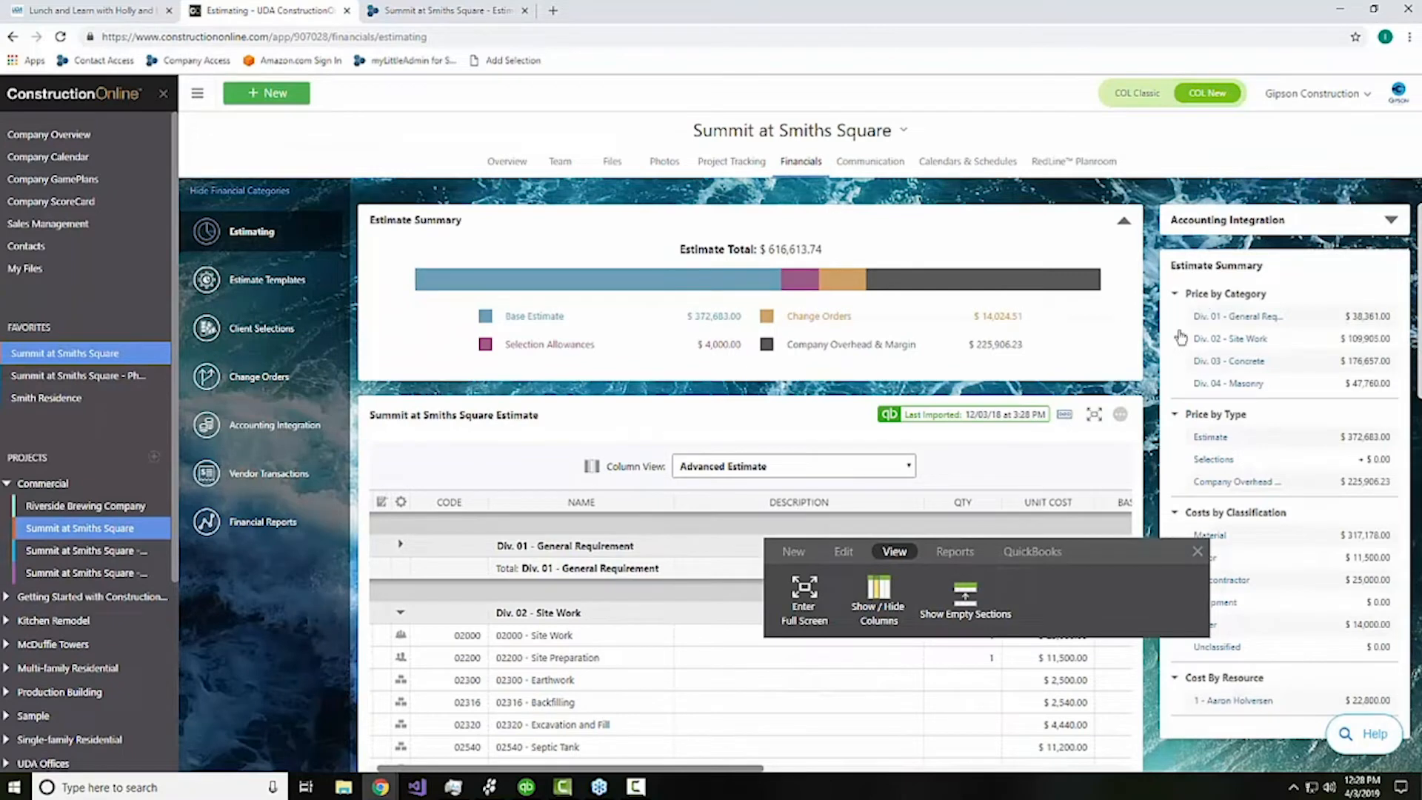
drag(1096, 551, 1237, 697)
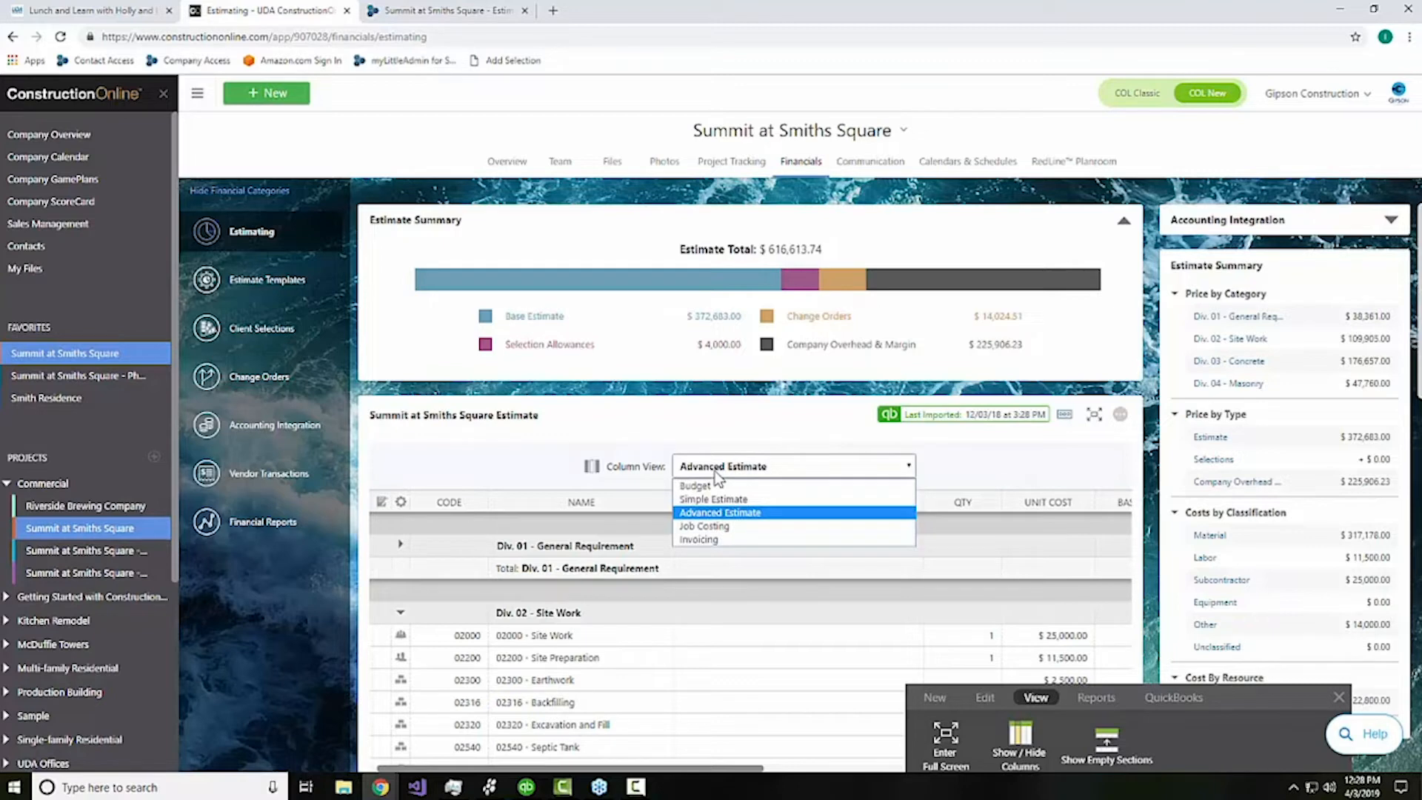
click(688, 527)
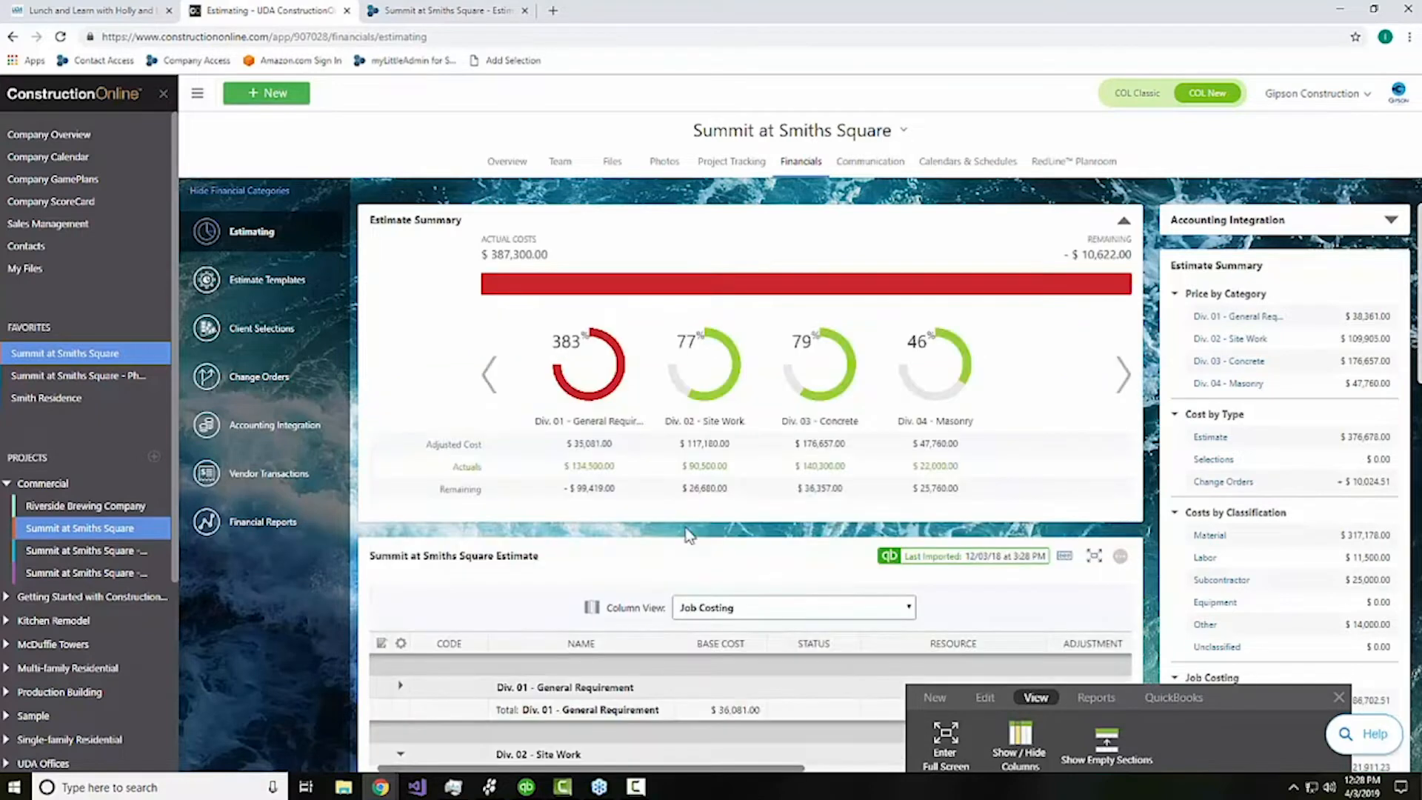
scroll(880, 634, down, 3)
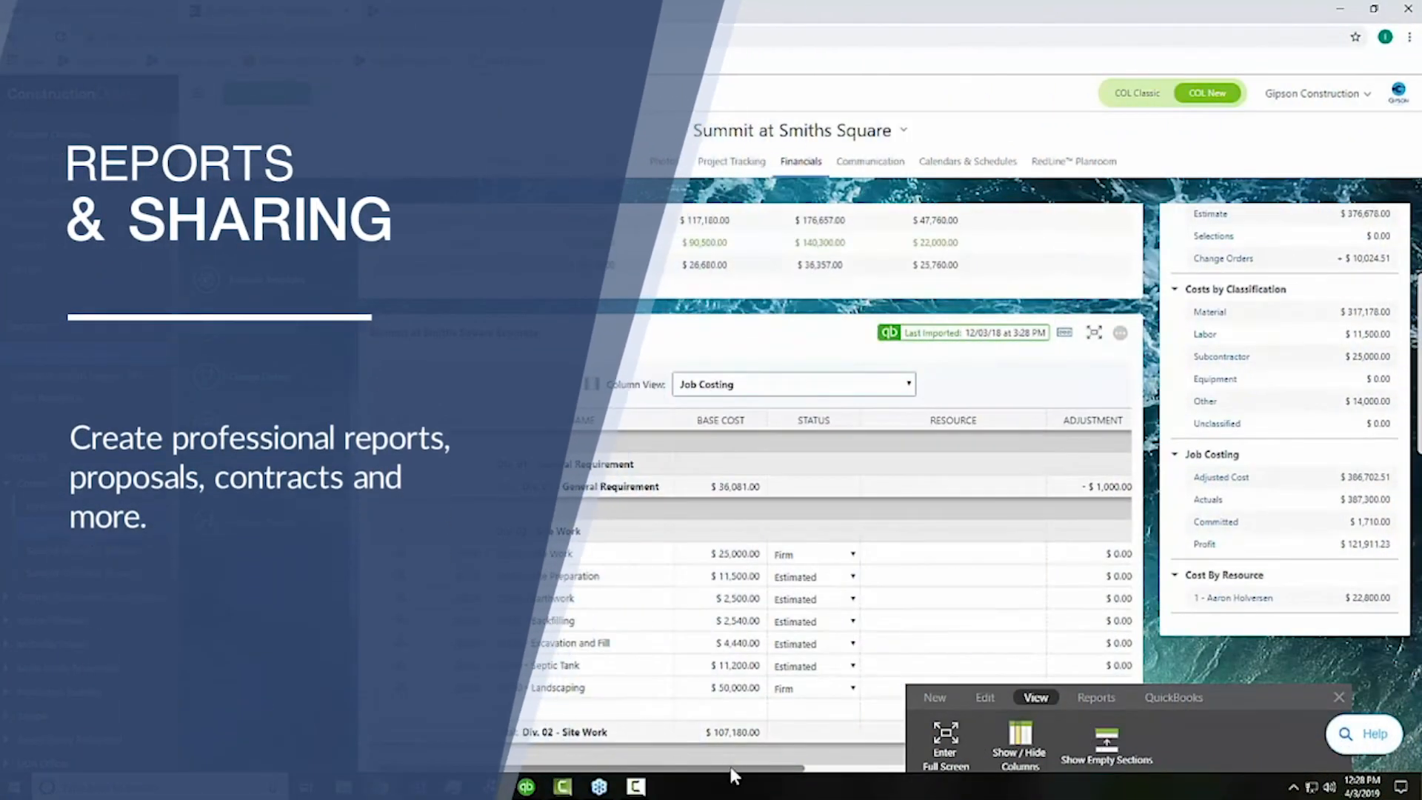
drag(735, 767, 988, 767)
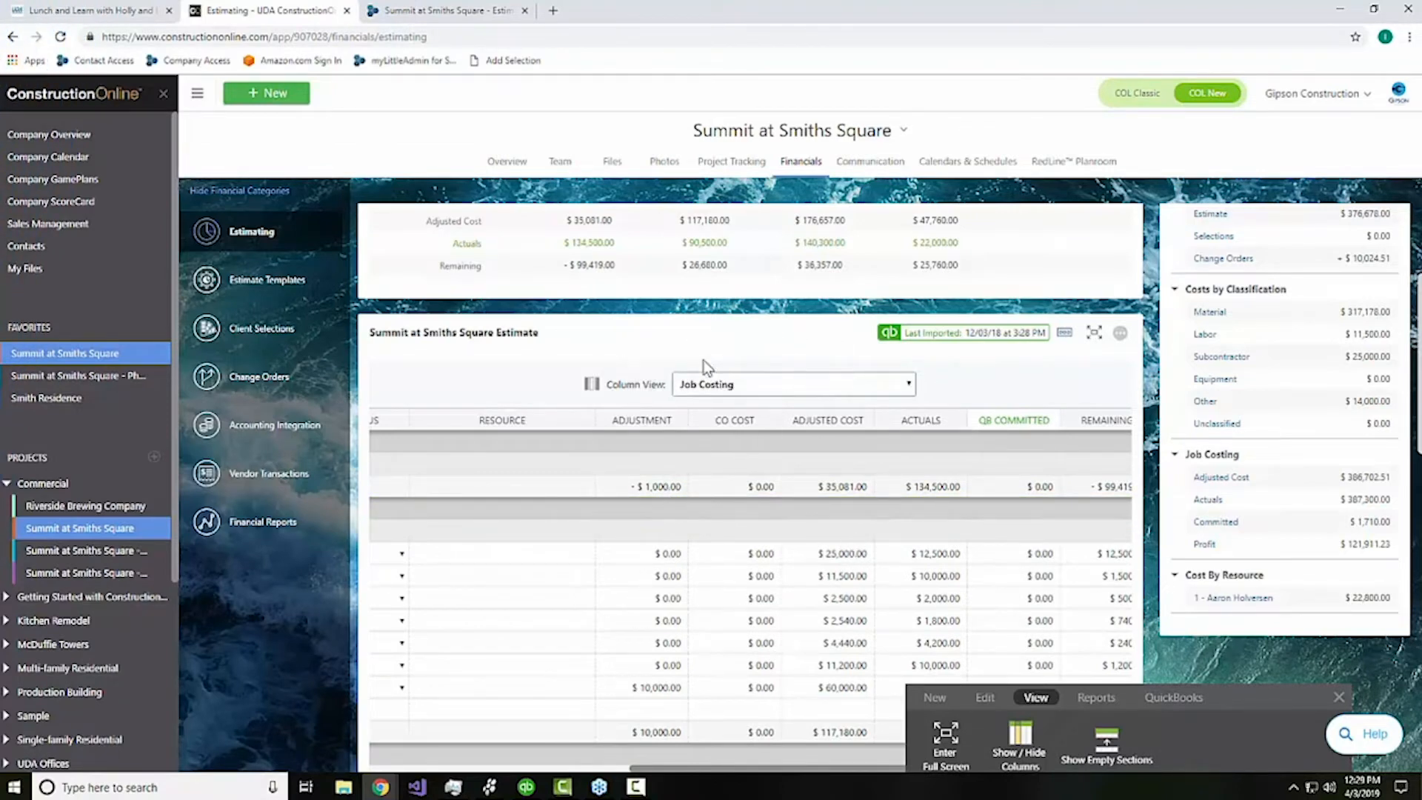
scroll(779, 570, up, 2)
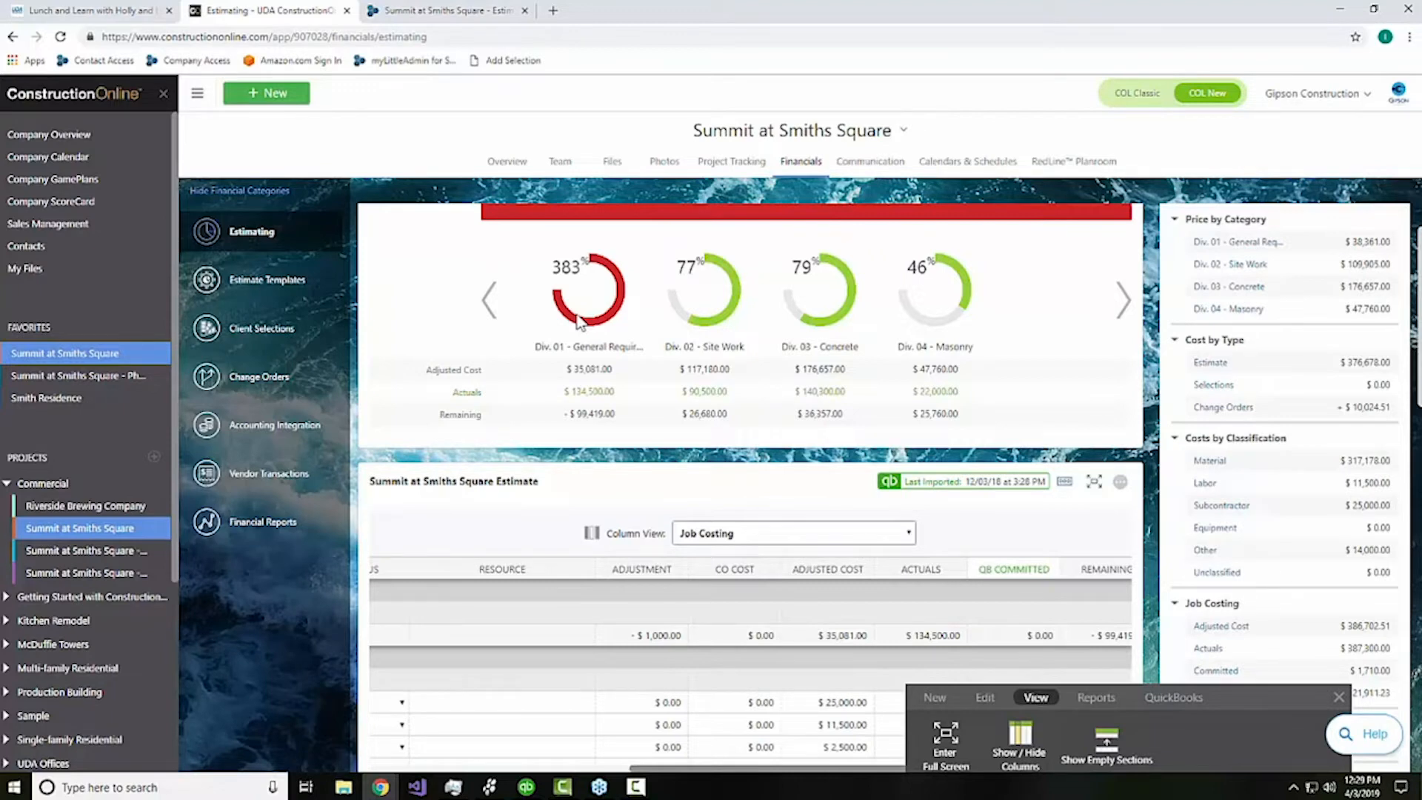
Step: View the estimate in the Invoicing column view and return it to Job Costing
click(804, 534)
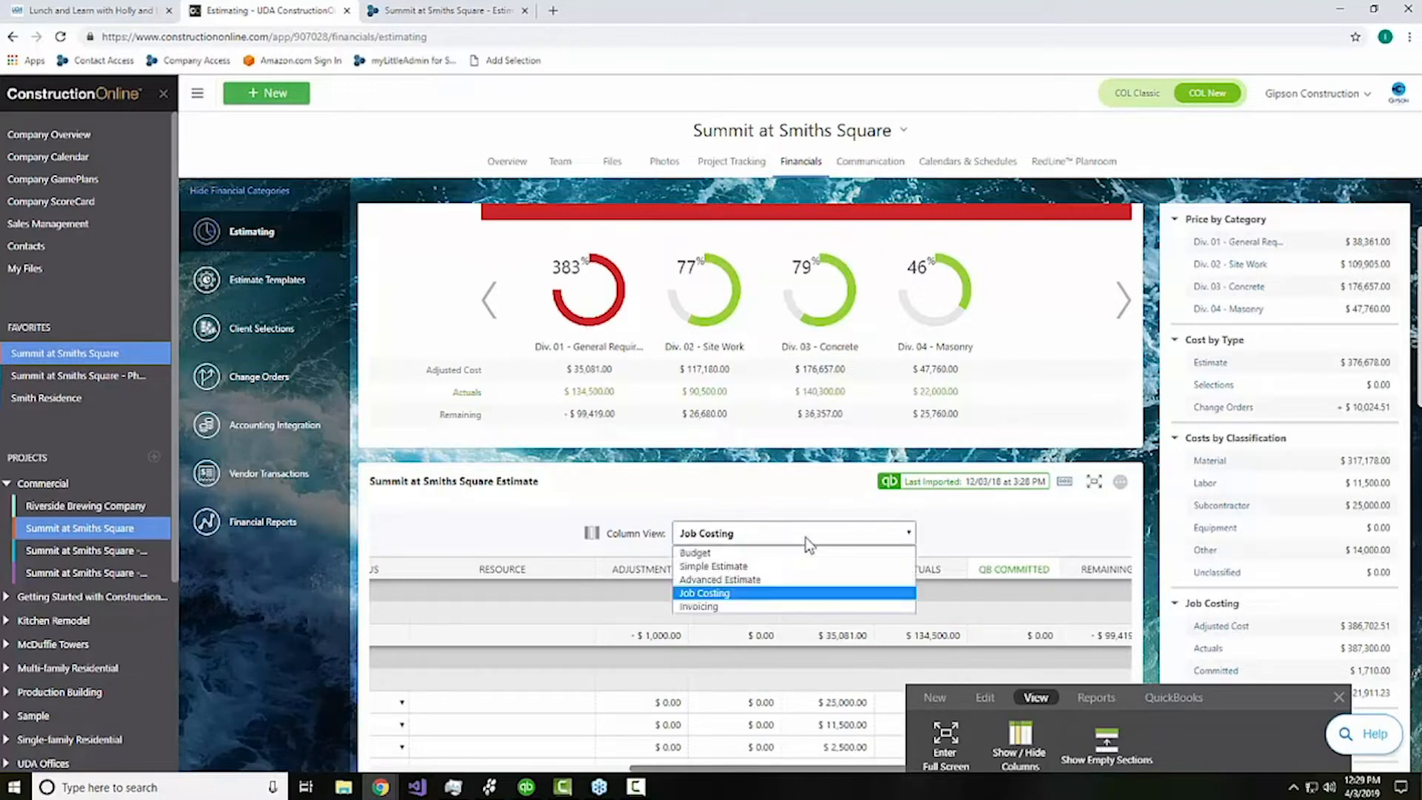
click(728, 608)
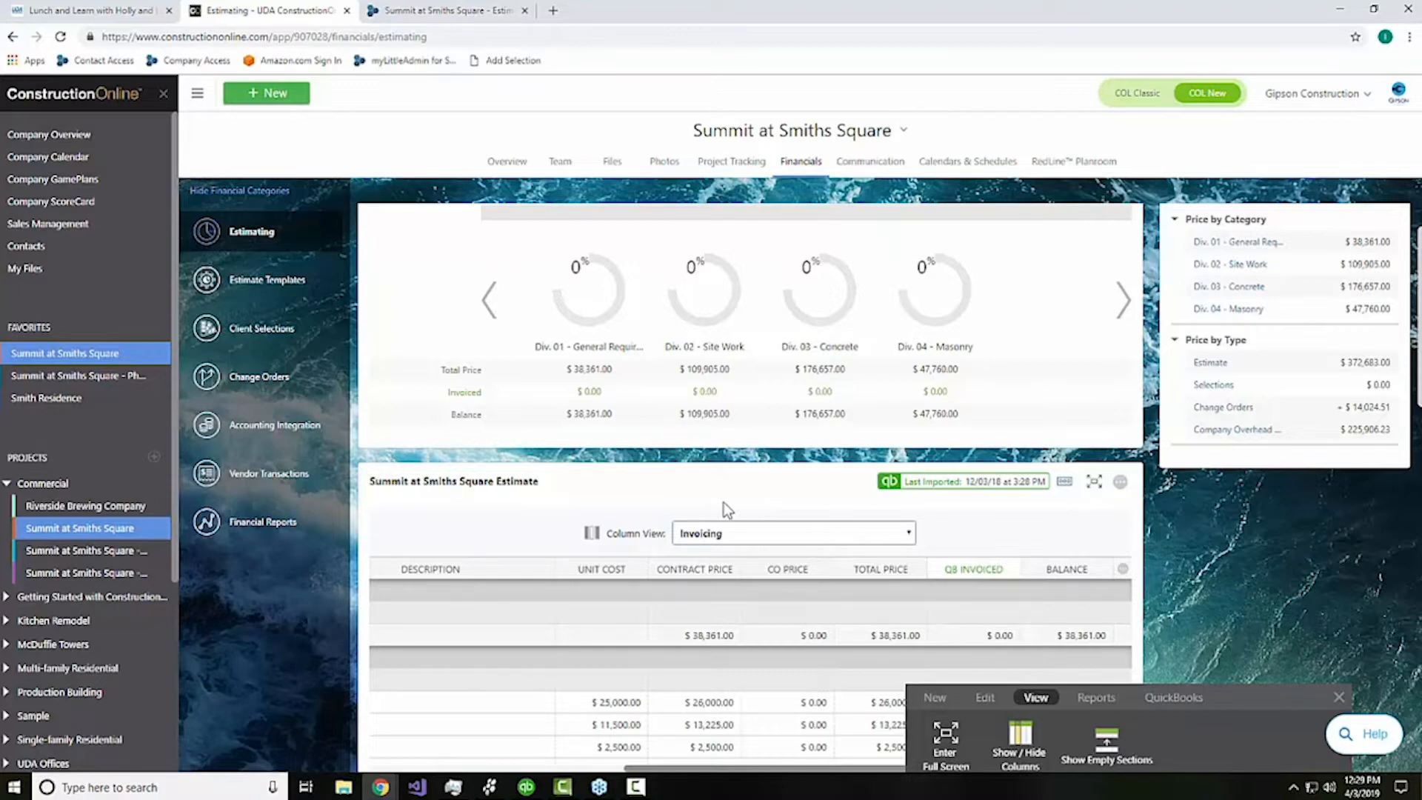
click(717, 533)
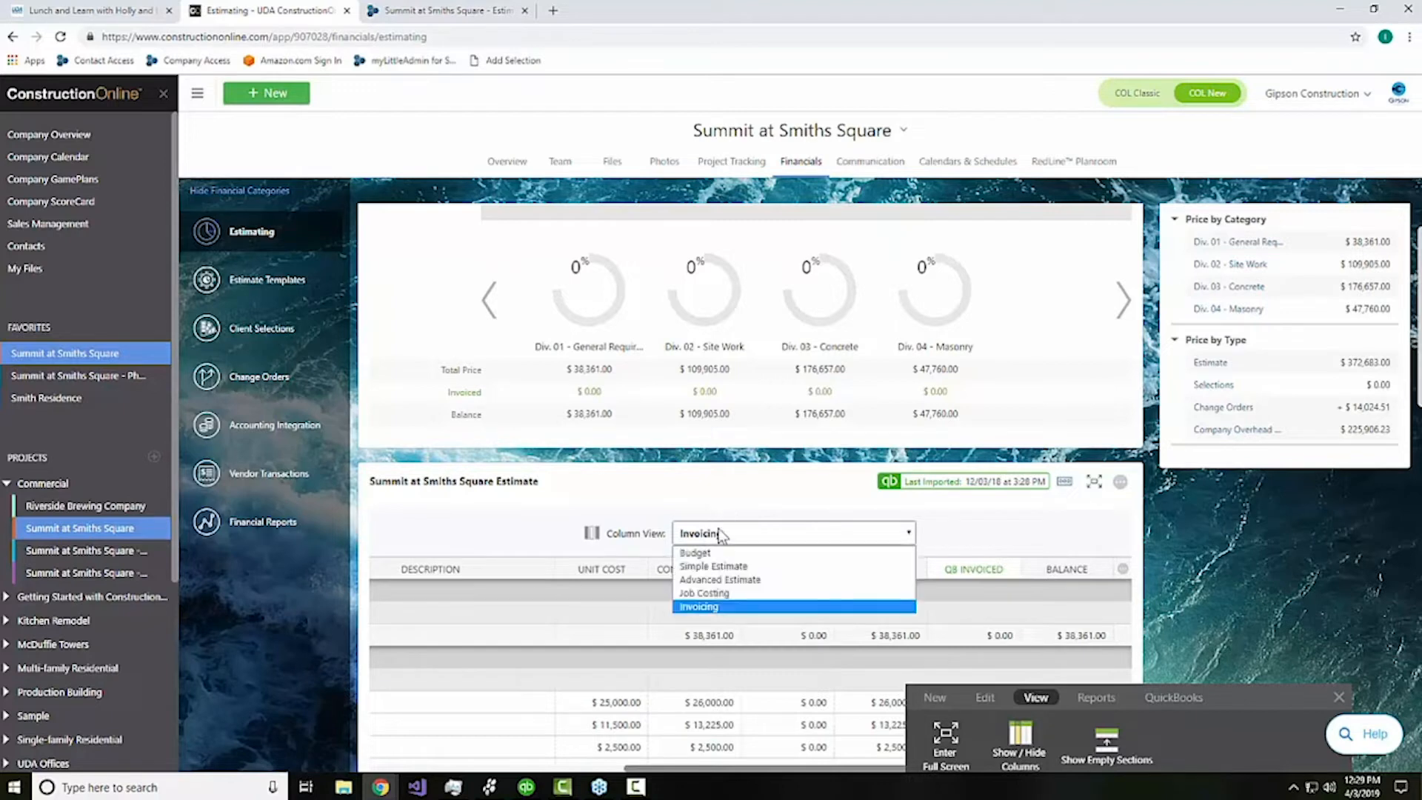
click(725, 595)
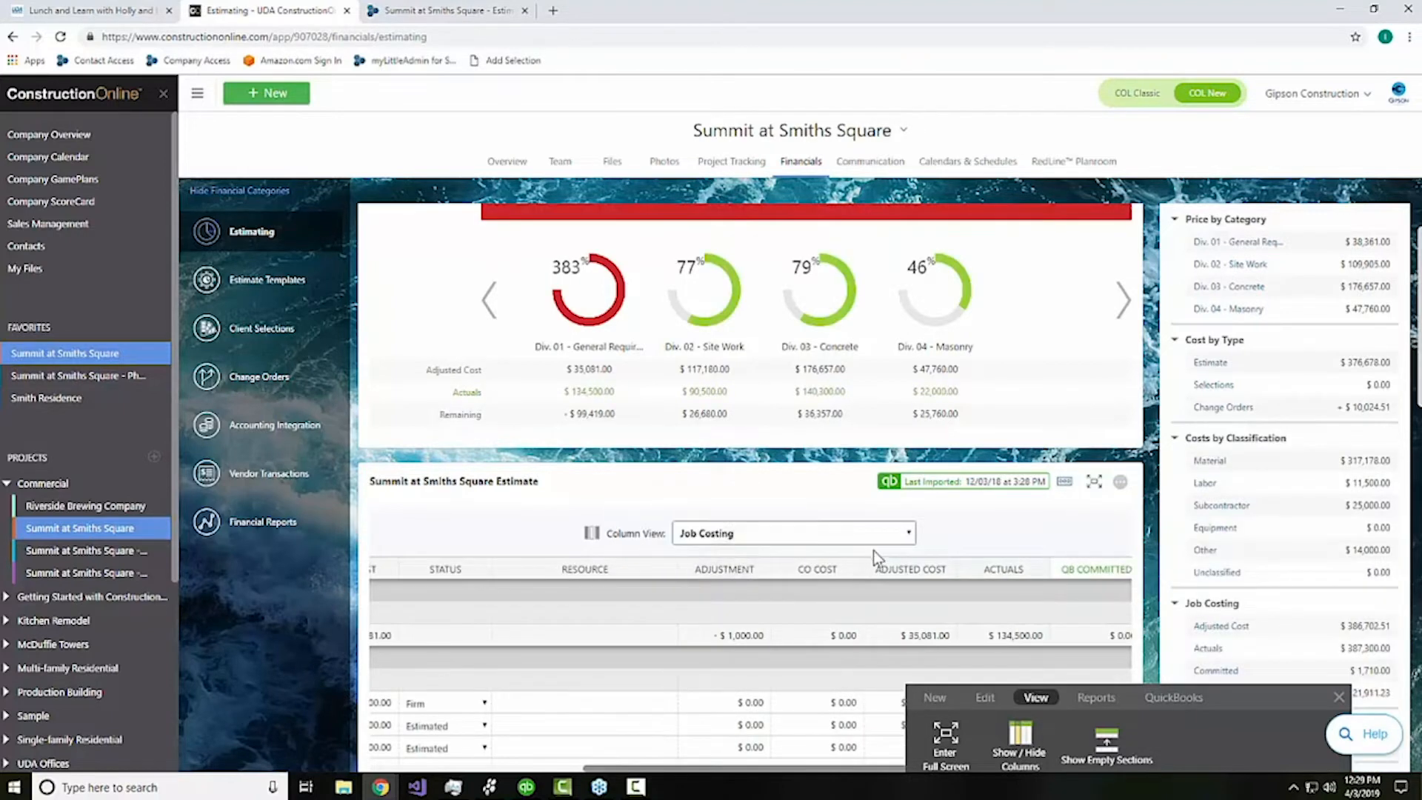
Step: Review the Invoicing view's columns back to the code and name, restoring the Job Costing column view
drag(1227, 697, 1230, 664)
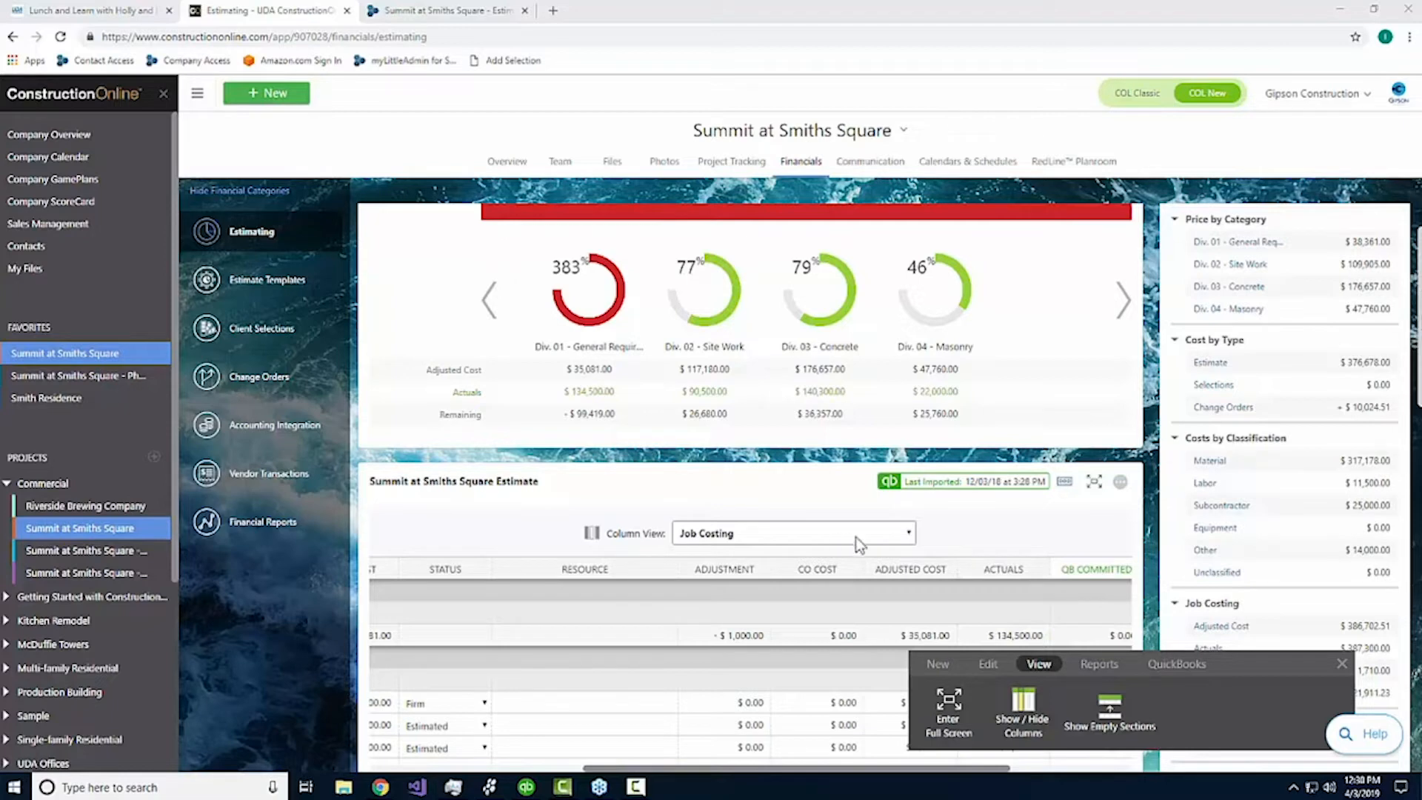
click(803, 539)
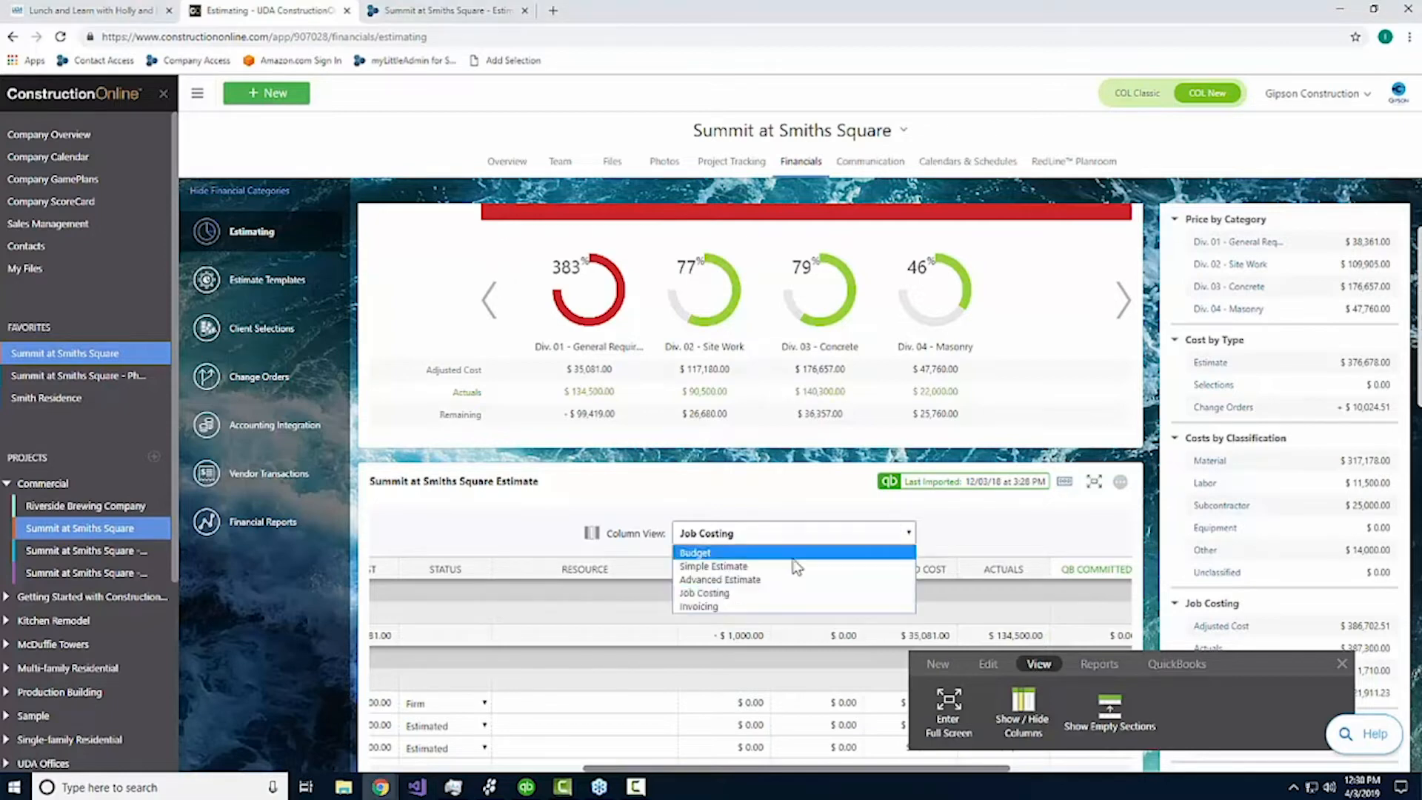
click(759, 614)
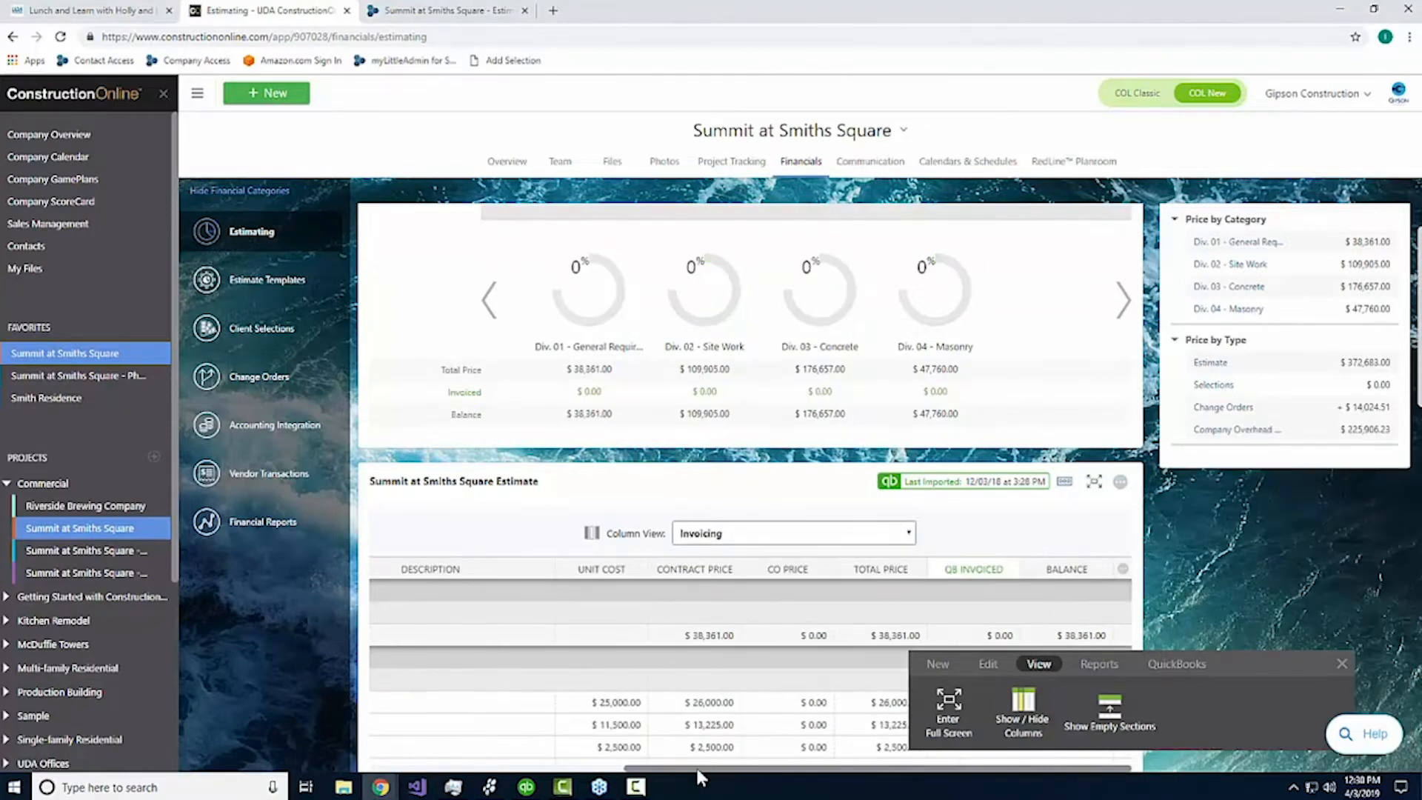
drag(609, 771, 420, 771)
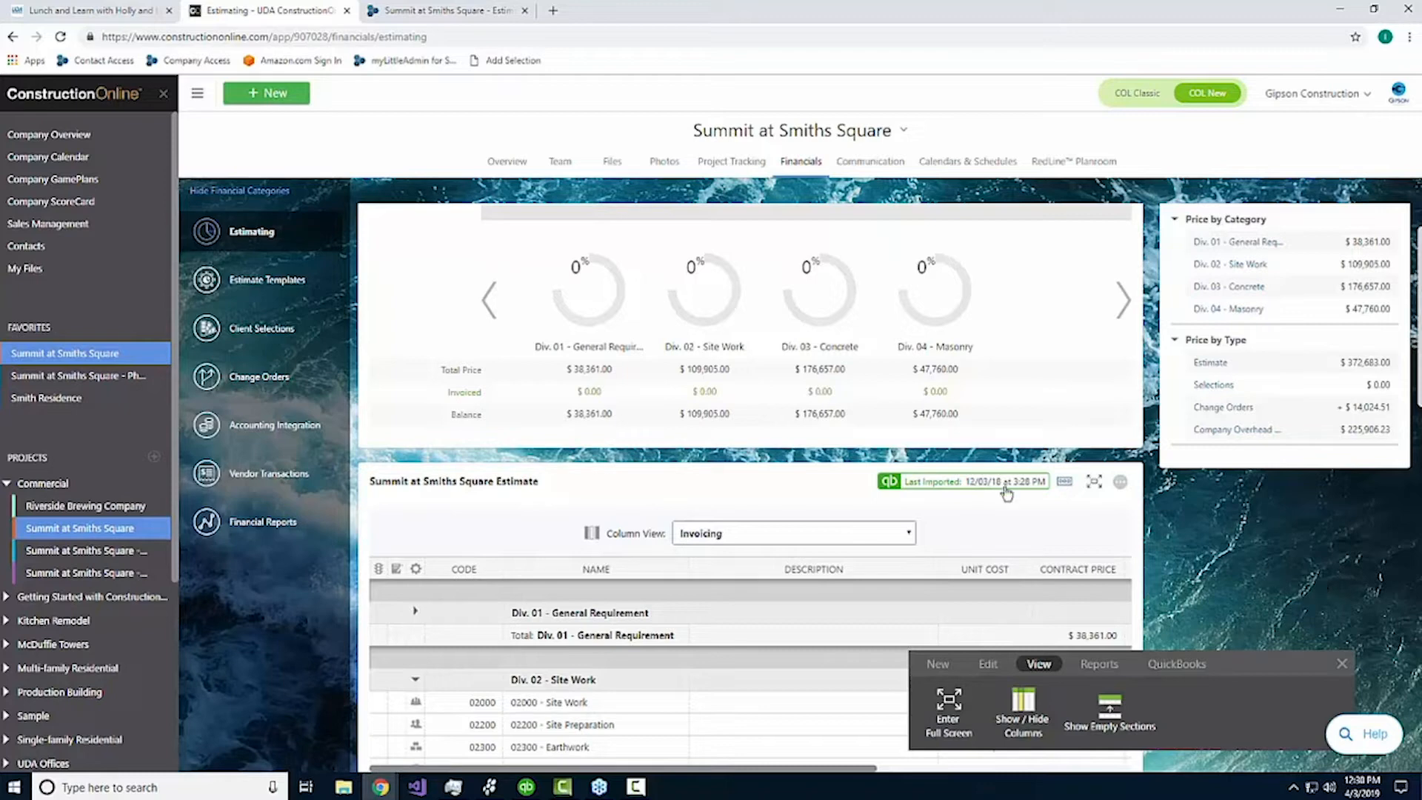
click(845, 532)
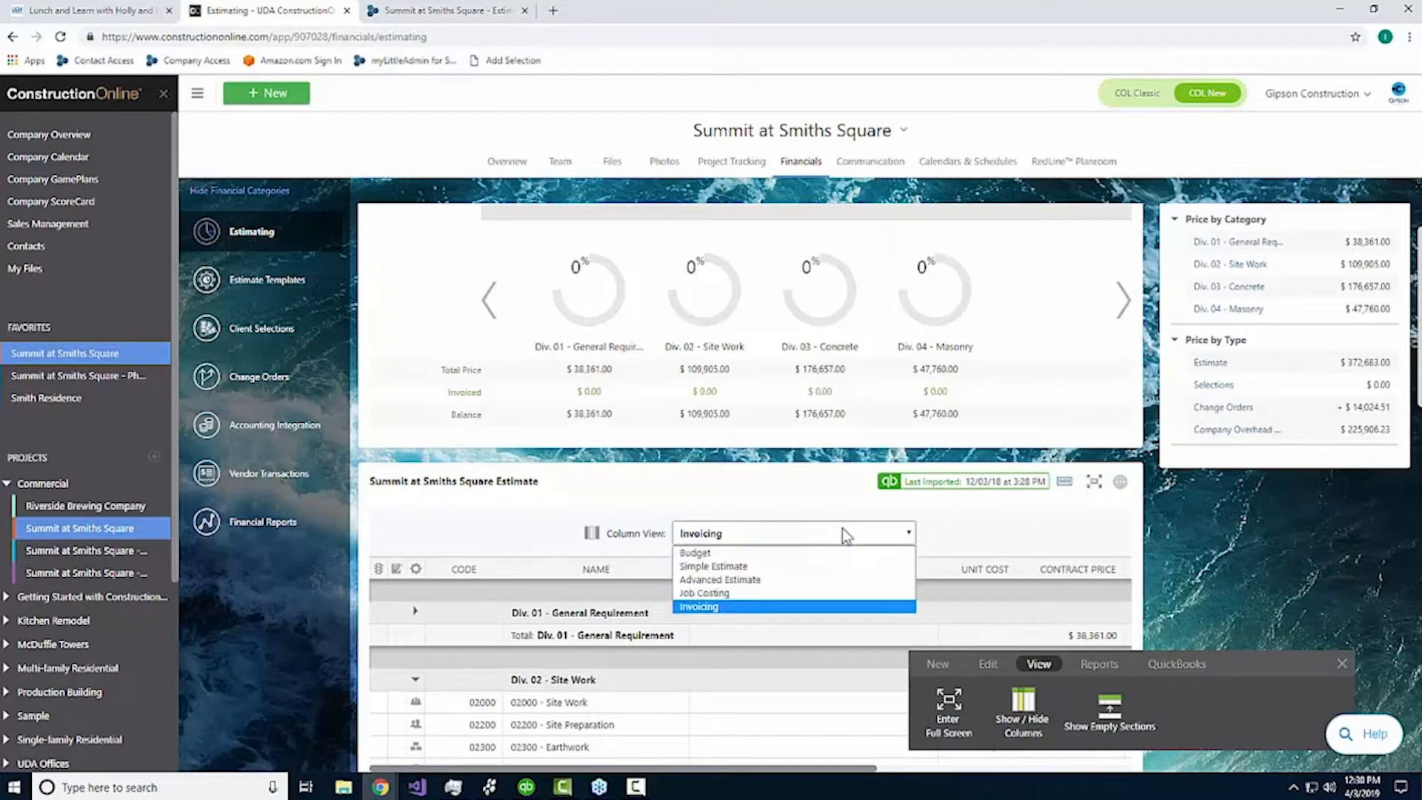
click(799, 593)
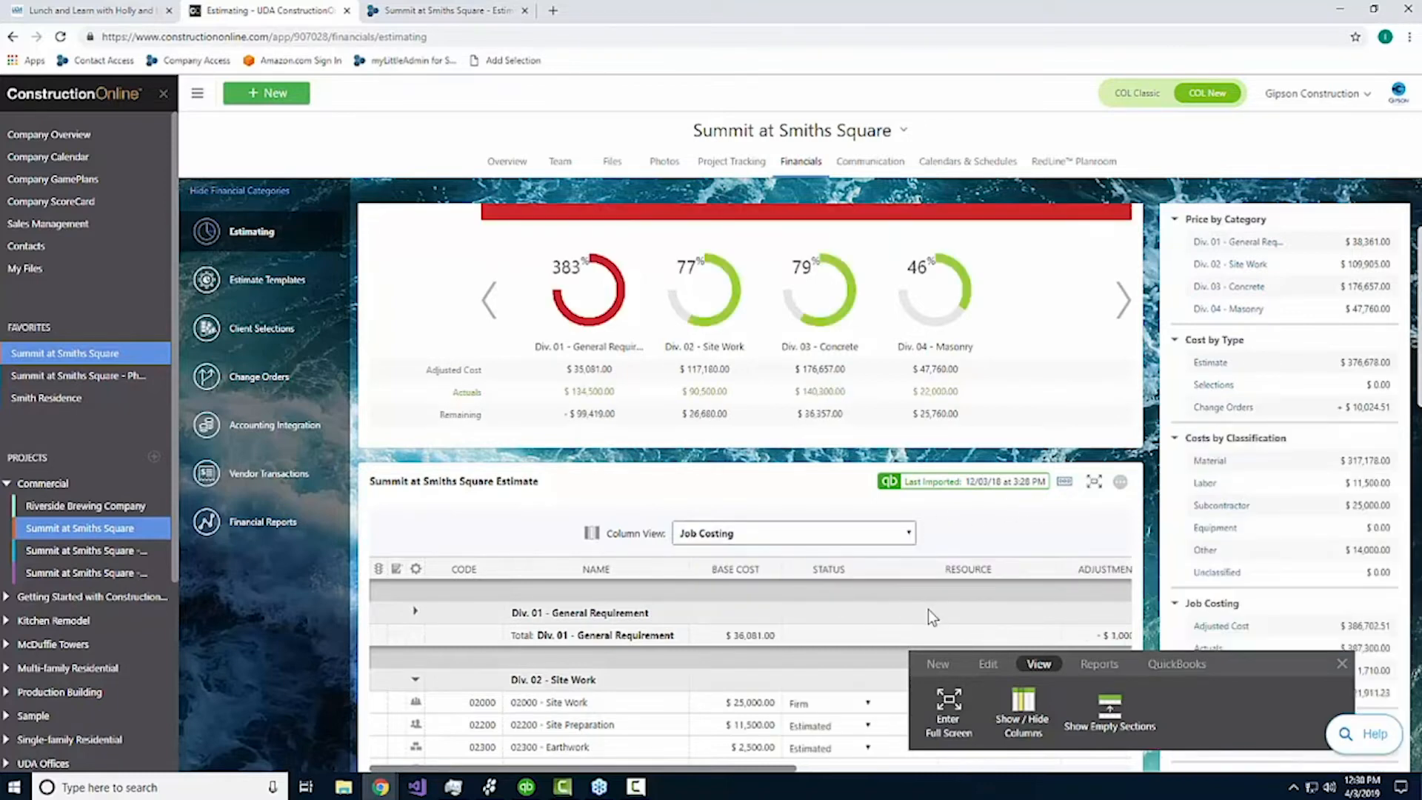
Step: Show the Job Costing estimate full screen and open the Actuals and Adjustment cells of 02200 - Site Preparation
click(1095, 482)
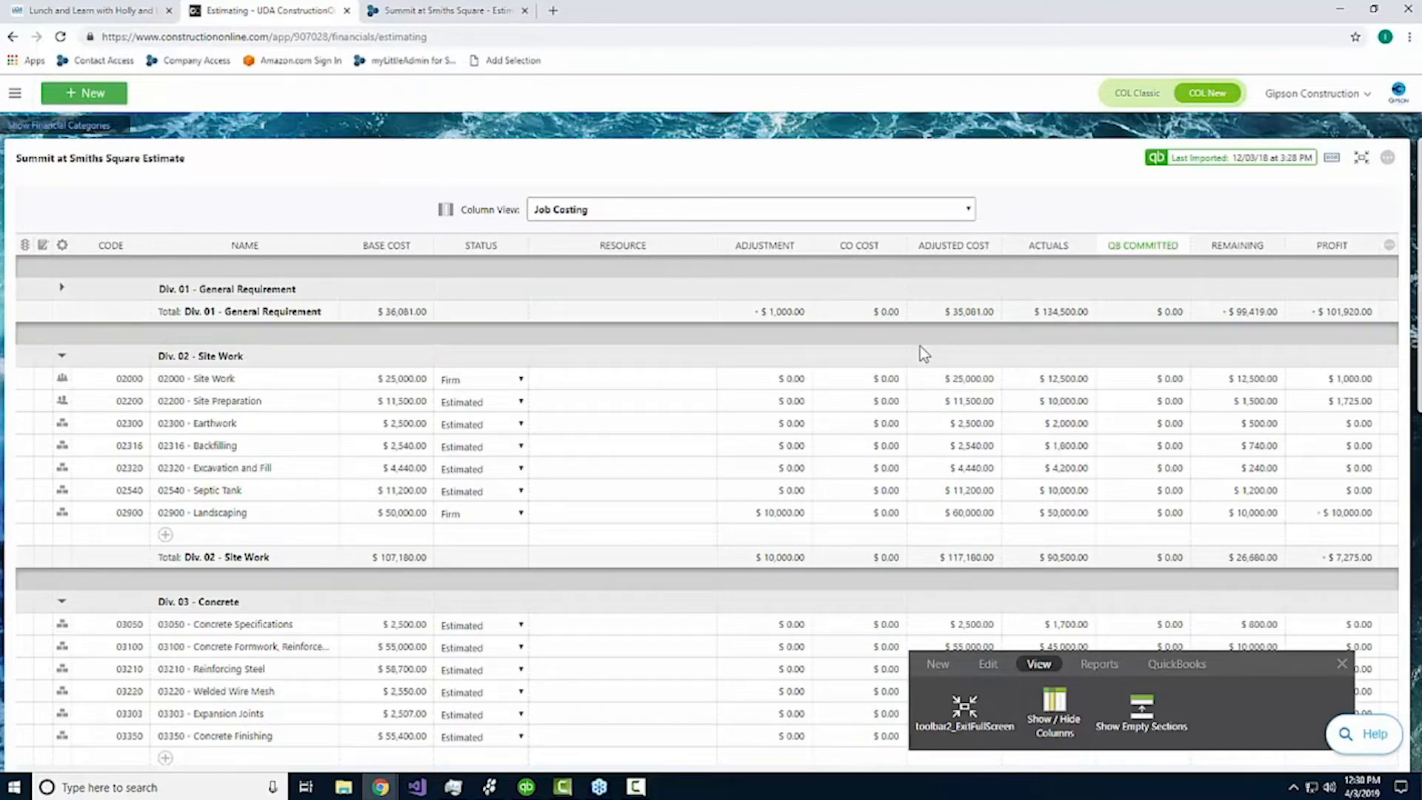
click(939, 664)
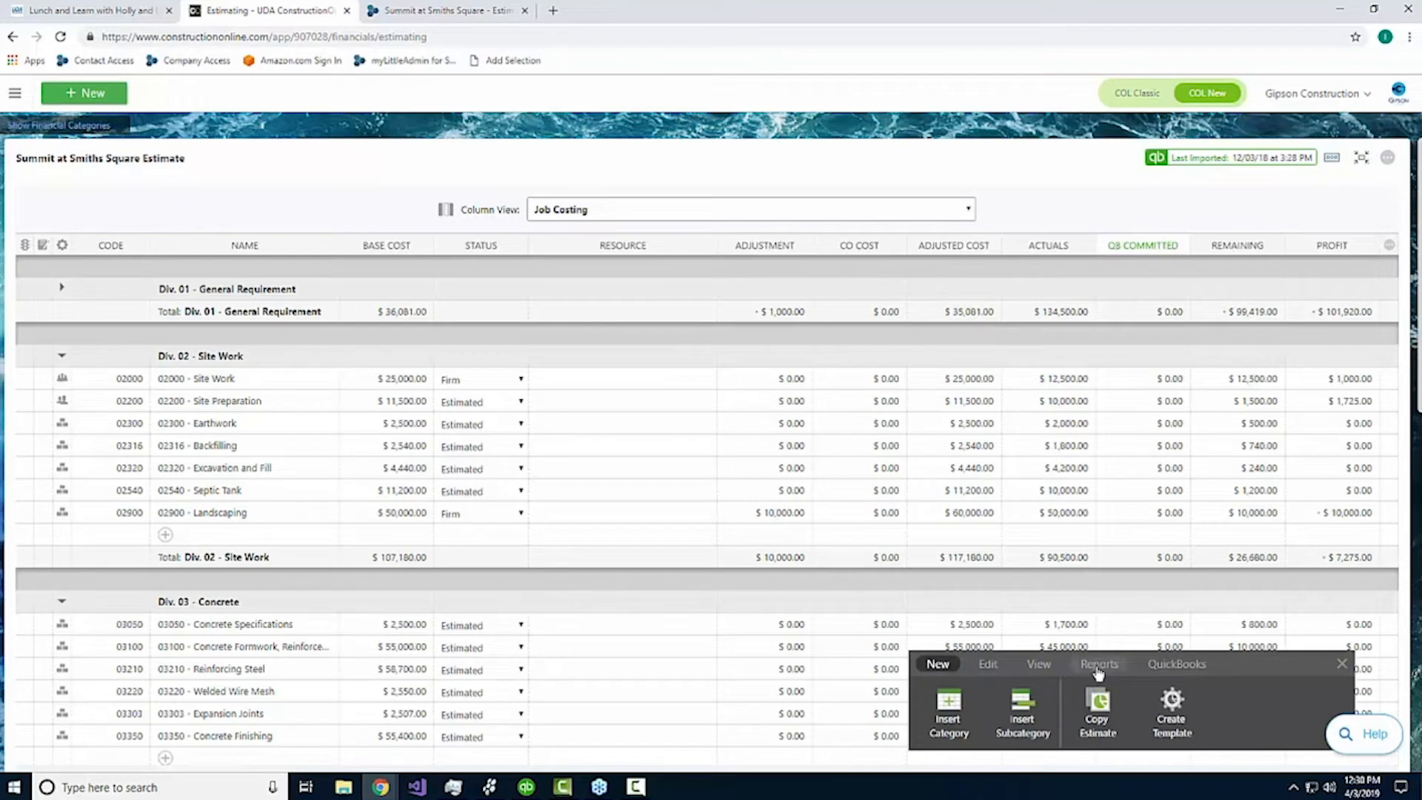
mouse_move(864, 587)
click(1062, 404)
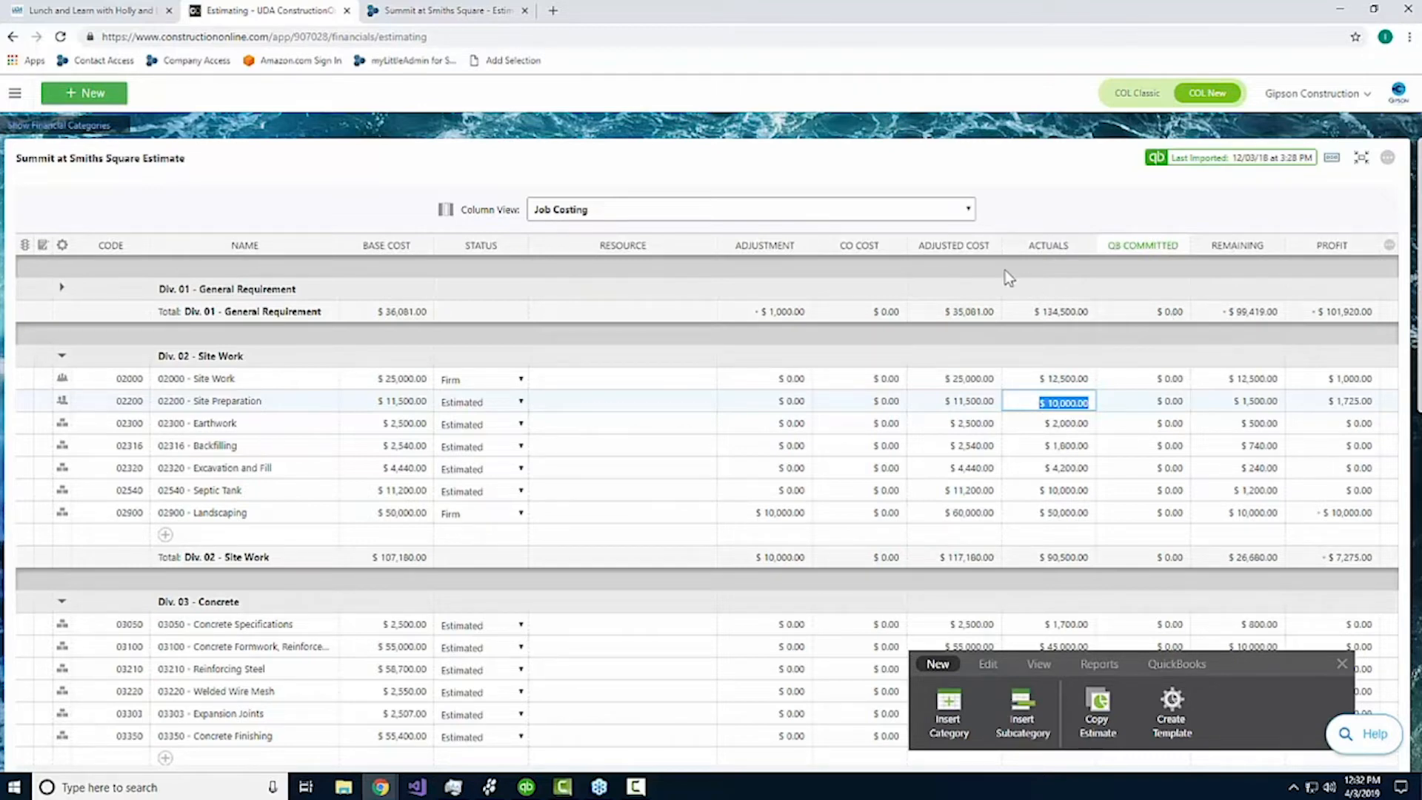
click(778, 402)
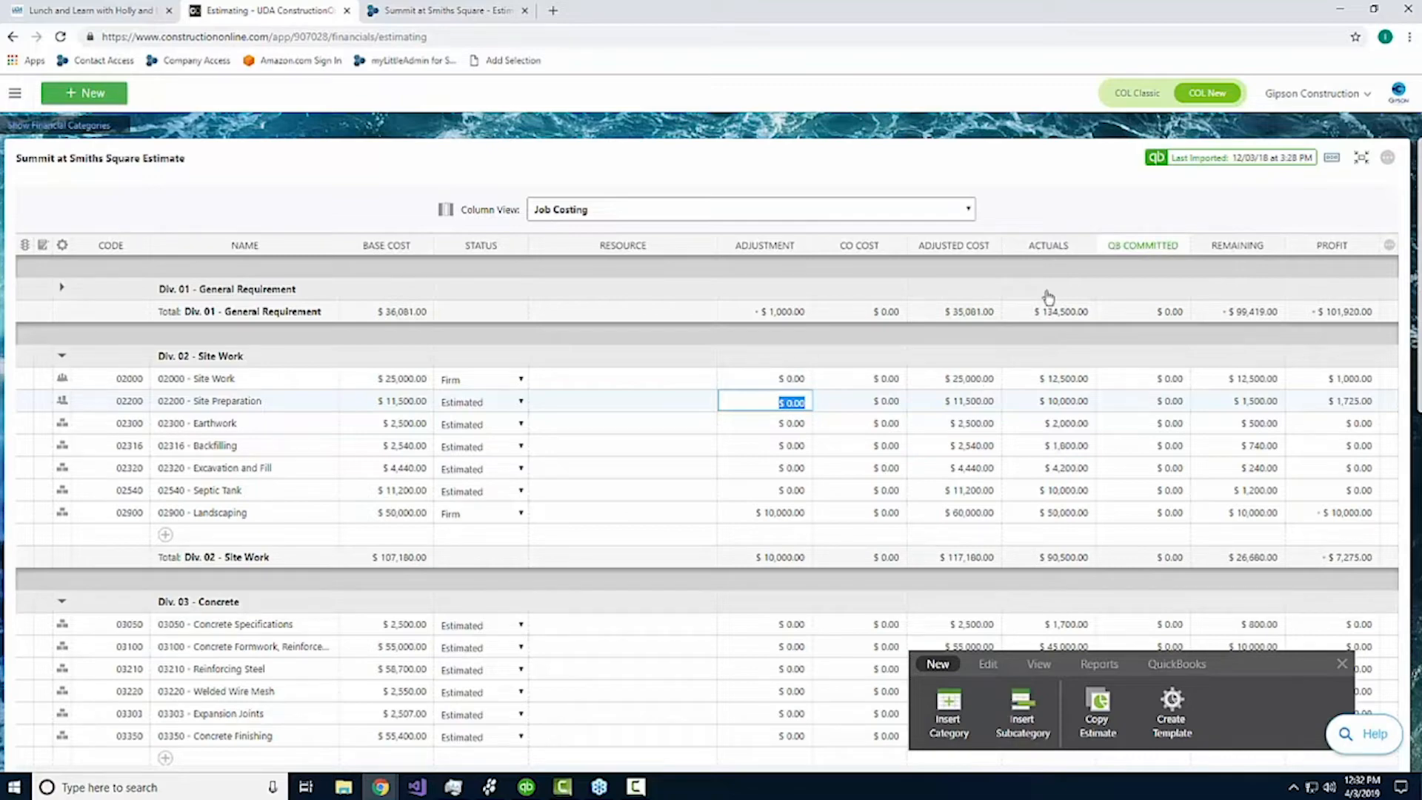
Step: Close the full-screen view and the floating toolbar, and look through the Job Costing estimate down to Div. 04 - Masonry
click(1364, 160)
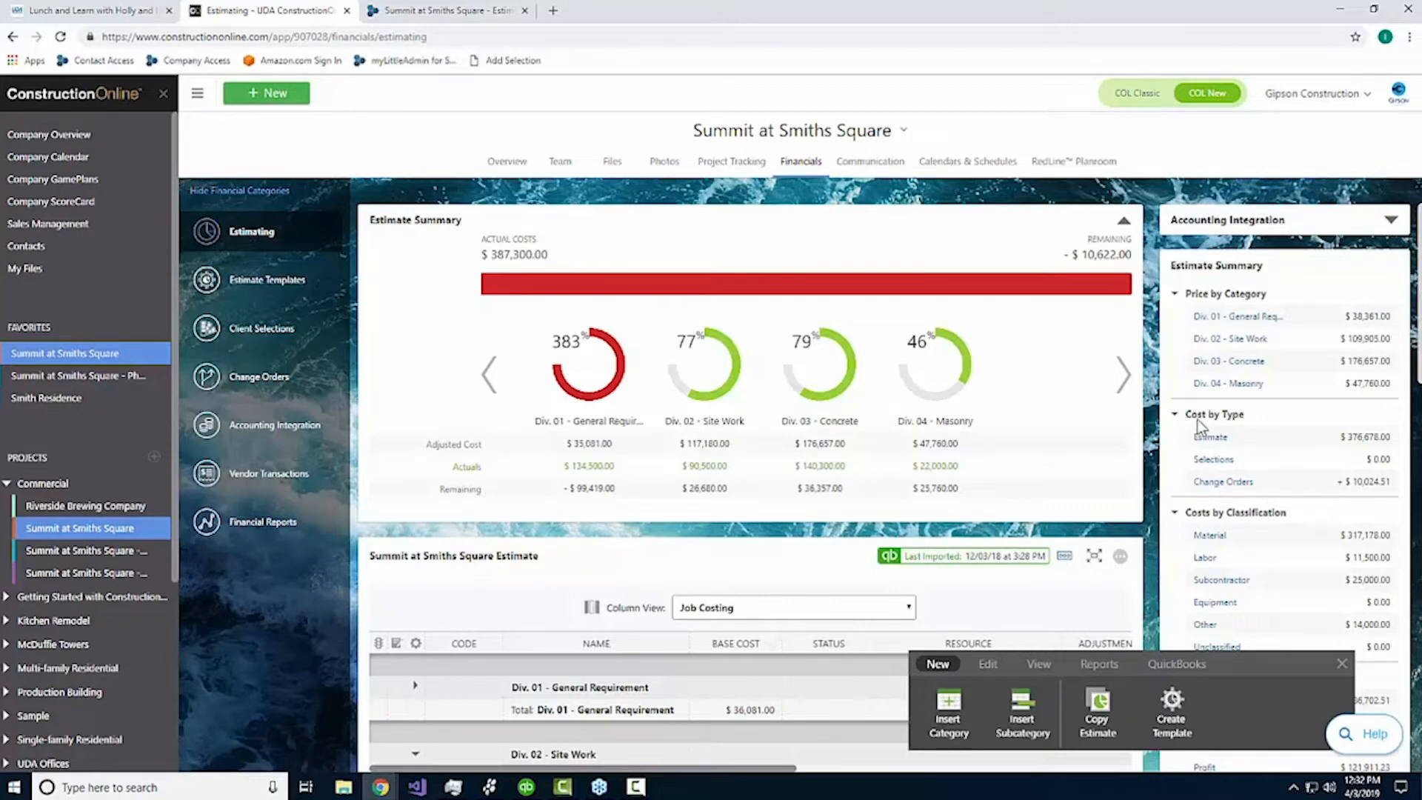
click(1342, 664)
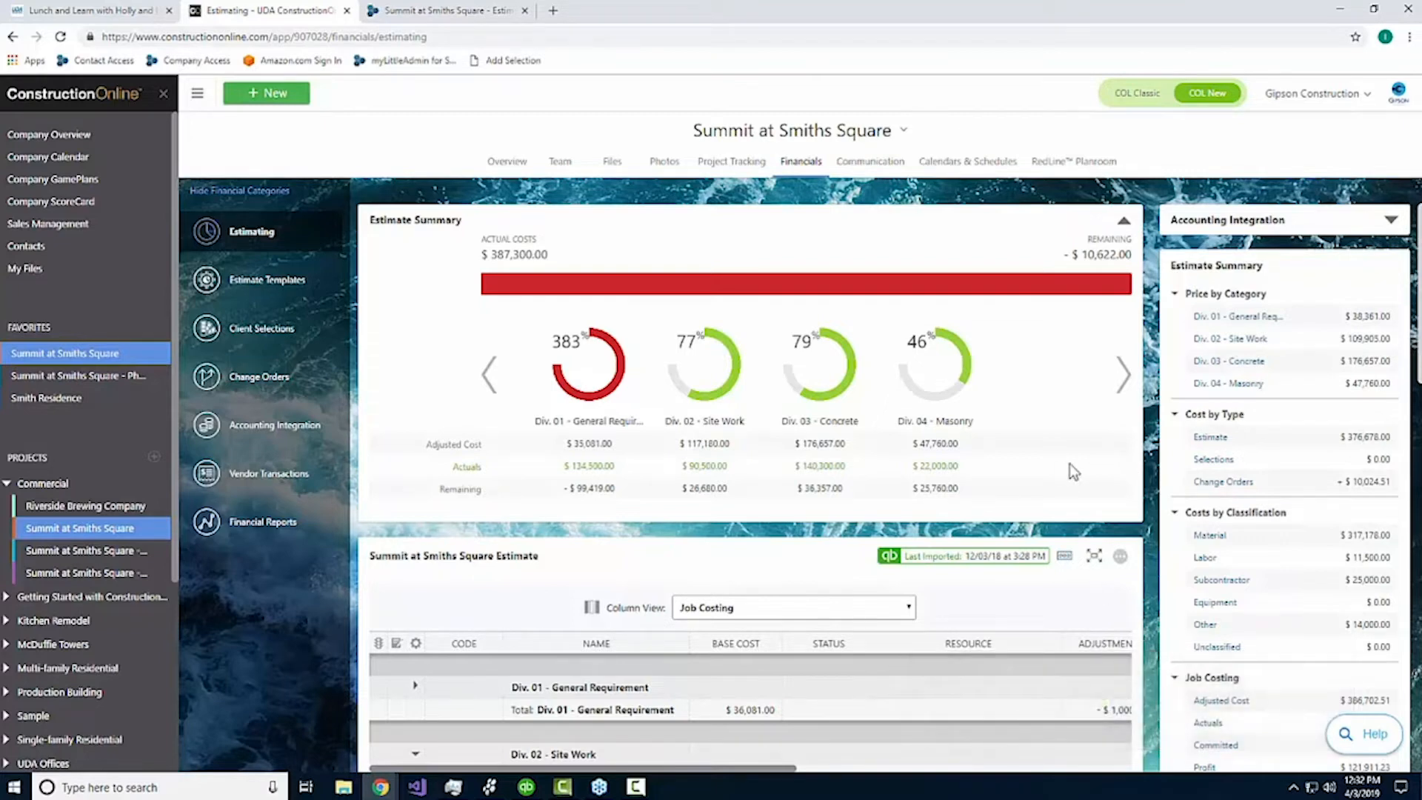
scroll(1079, 460, down, 3)
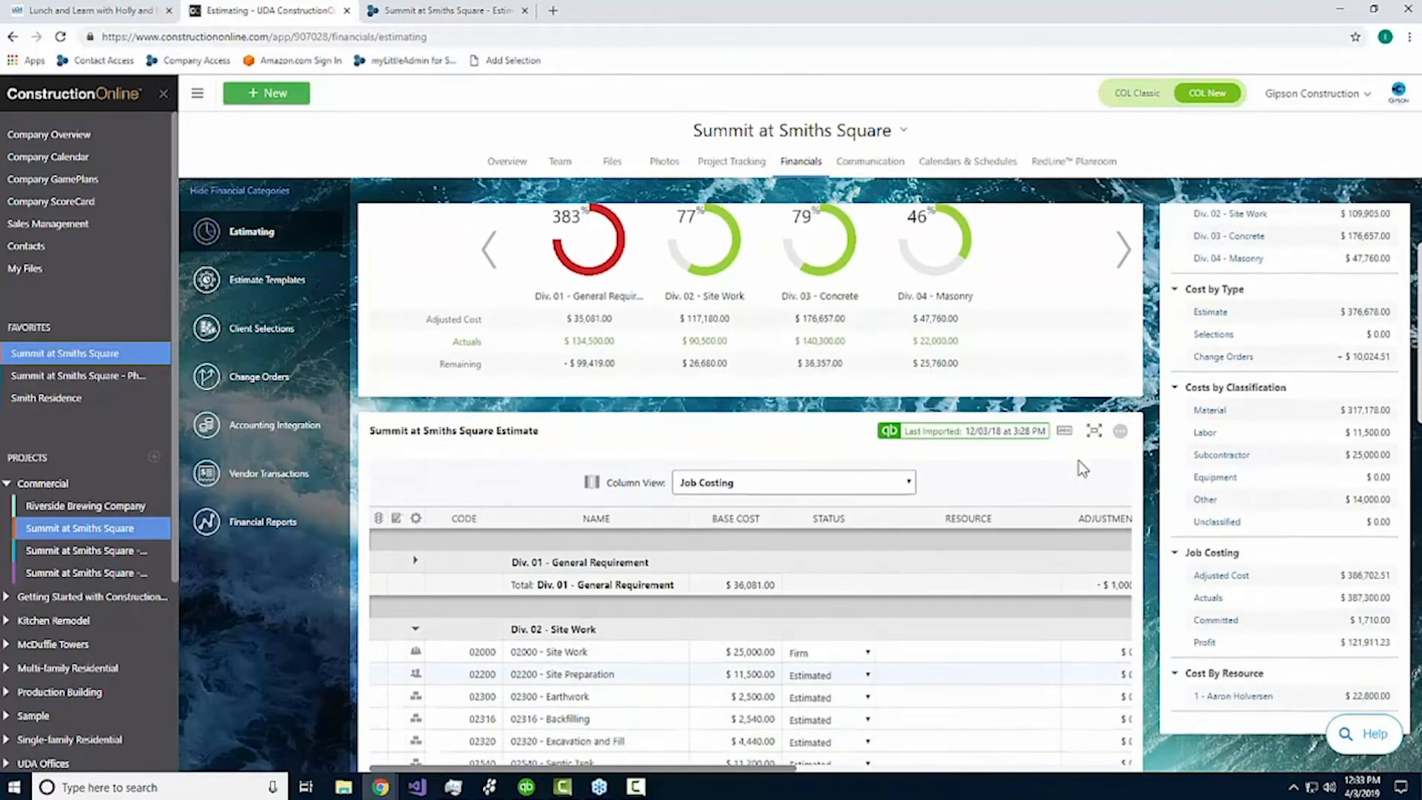
scroll(1074, 486, down, 2)
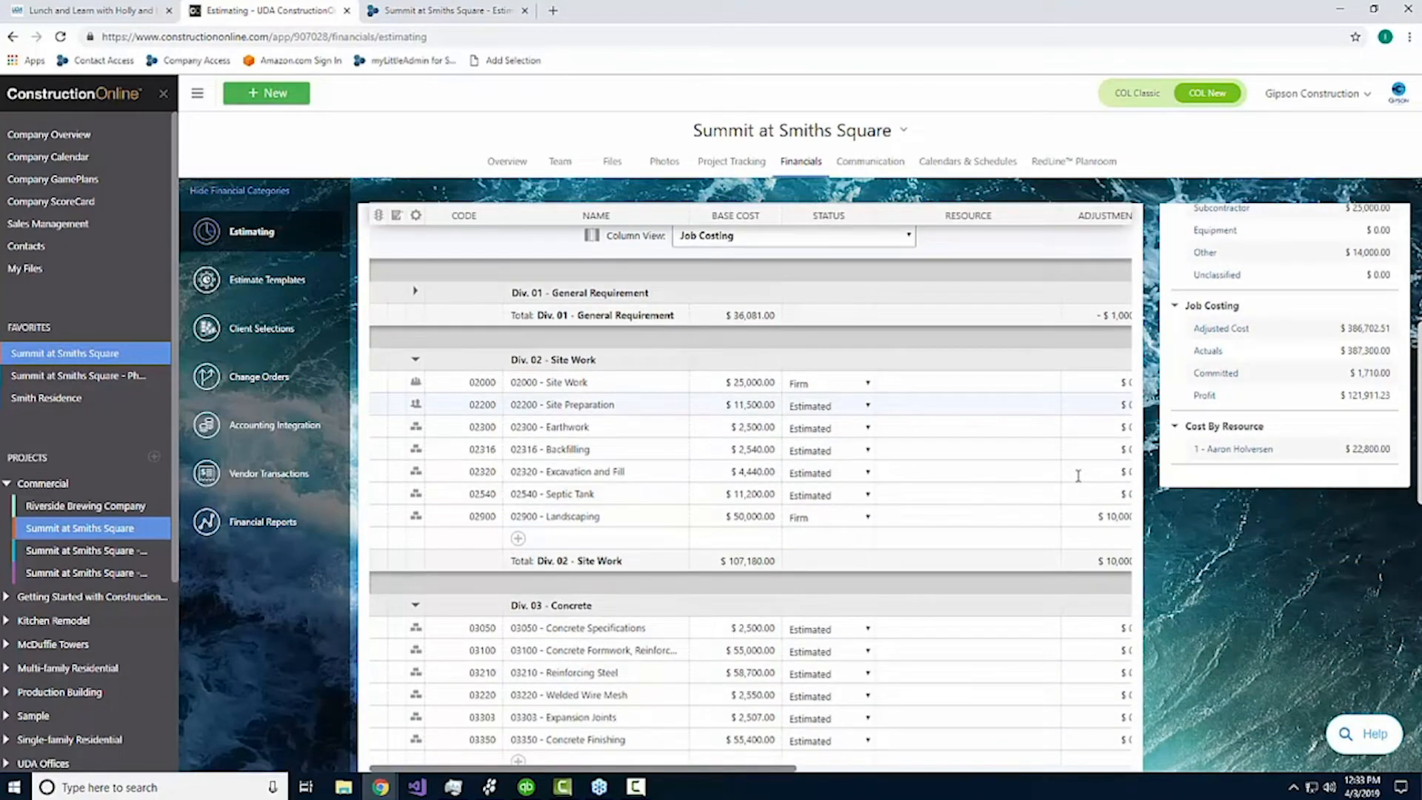
scroll(1078, 482, down, 1)
scroll(1074, 486, down, 2)
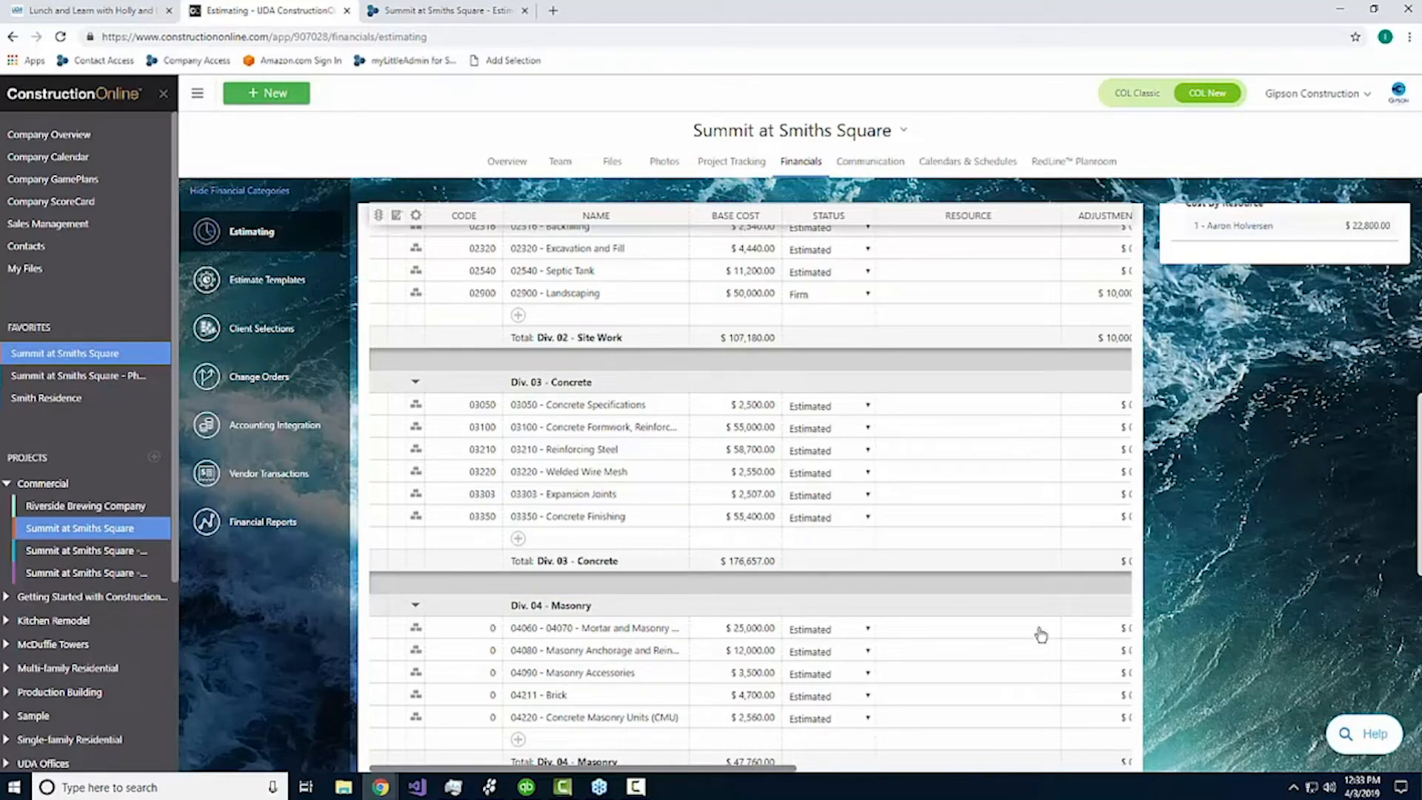
scroll(1111, 495, up, 2)
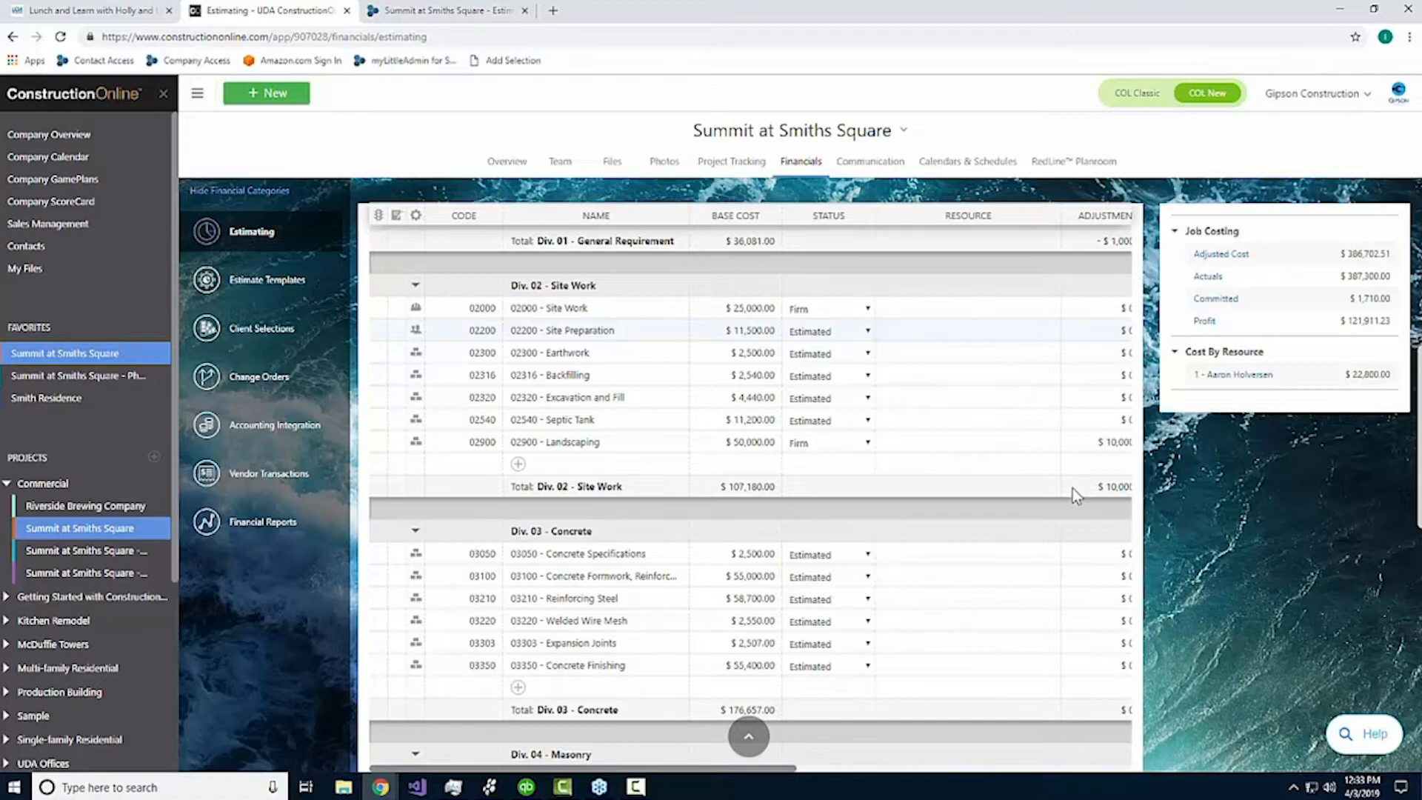
scroll(1055, 480, up, 5)
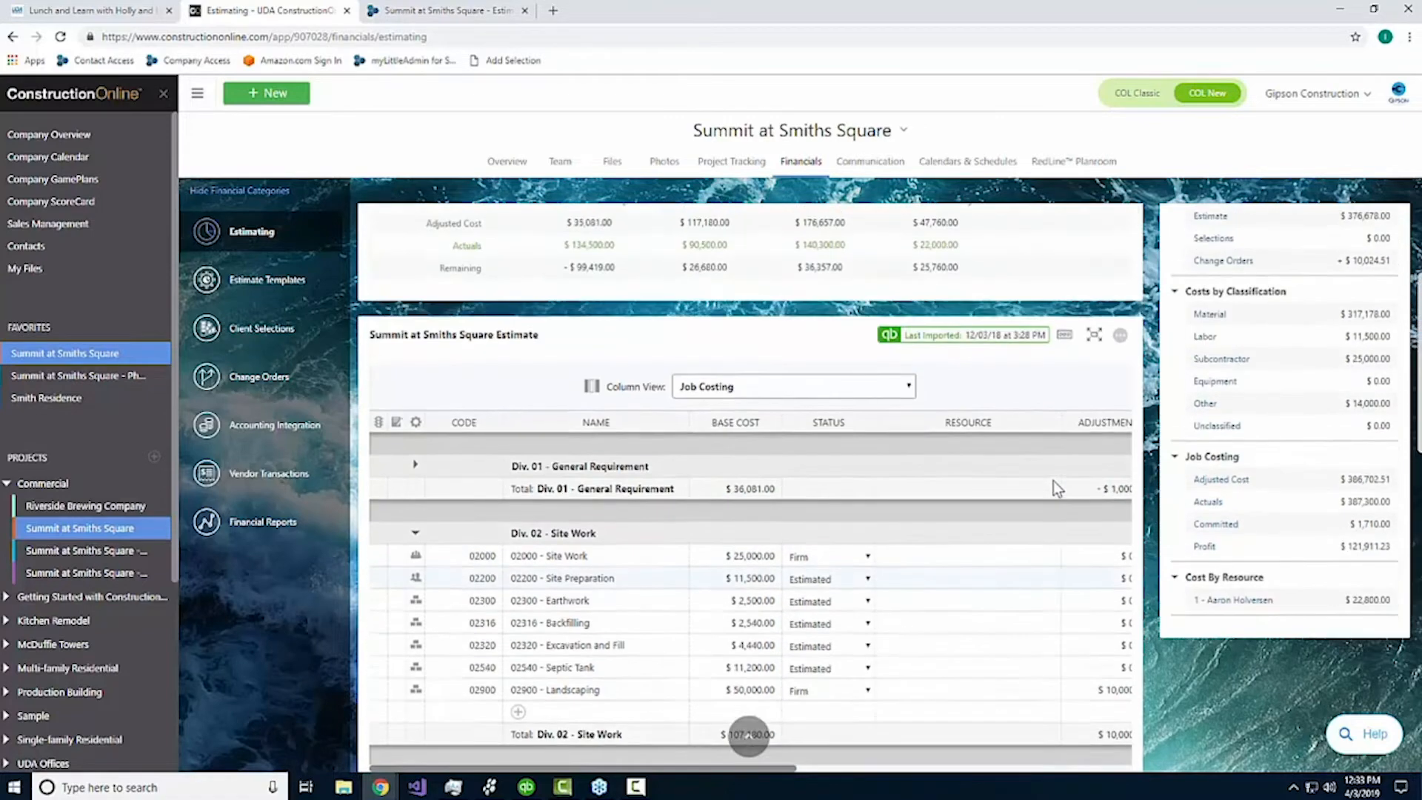
scroll(1074, 482, up, 2)
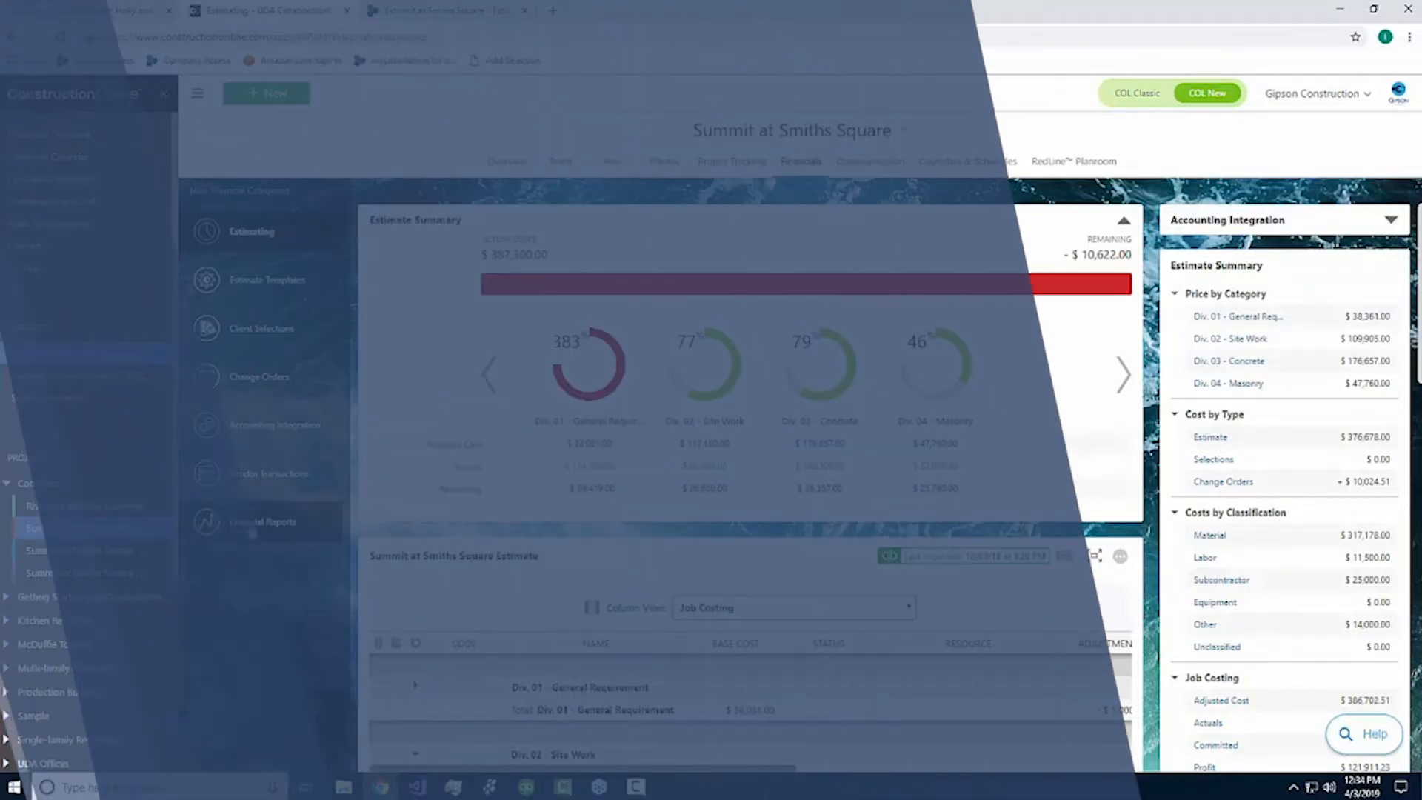
Step: Look through the project's financial reports and open the setup for a new Materials List report
click(223, 523)
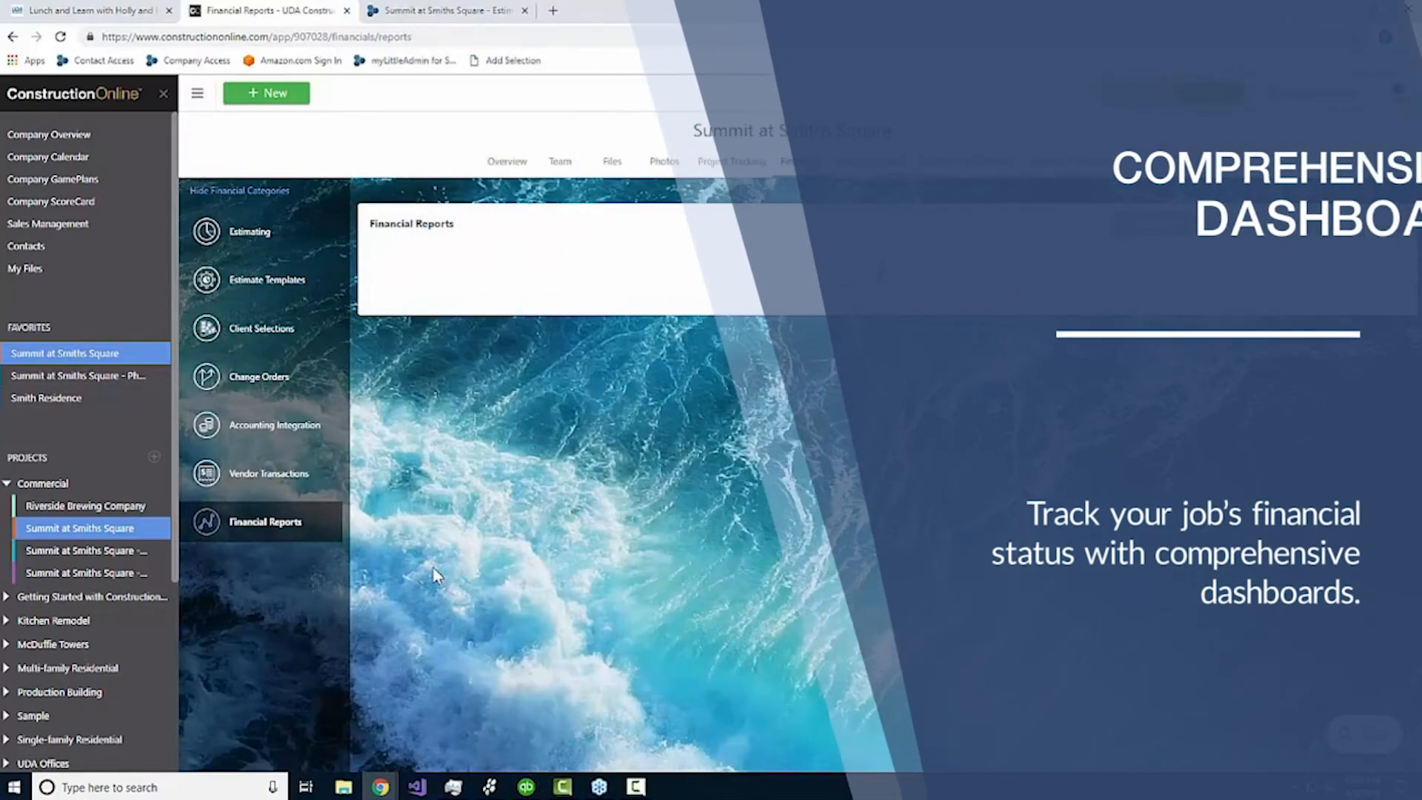
scroll(435, 578, down, 1)
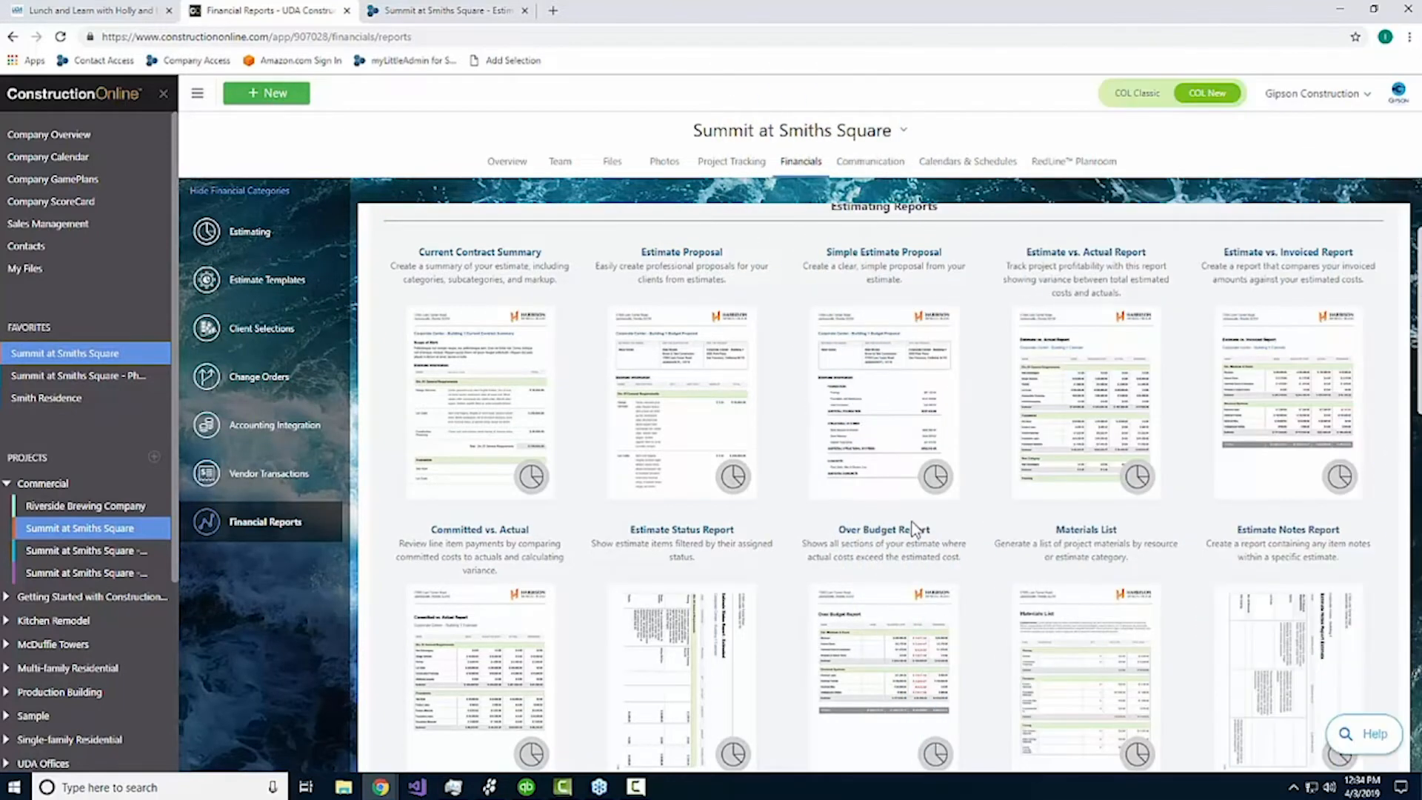
mouse_move(667, 404)
mouse_move(1136, 464)
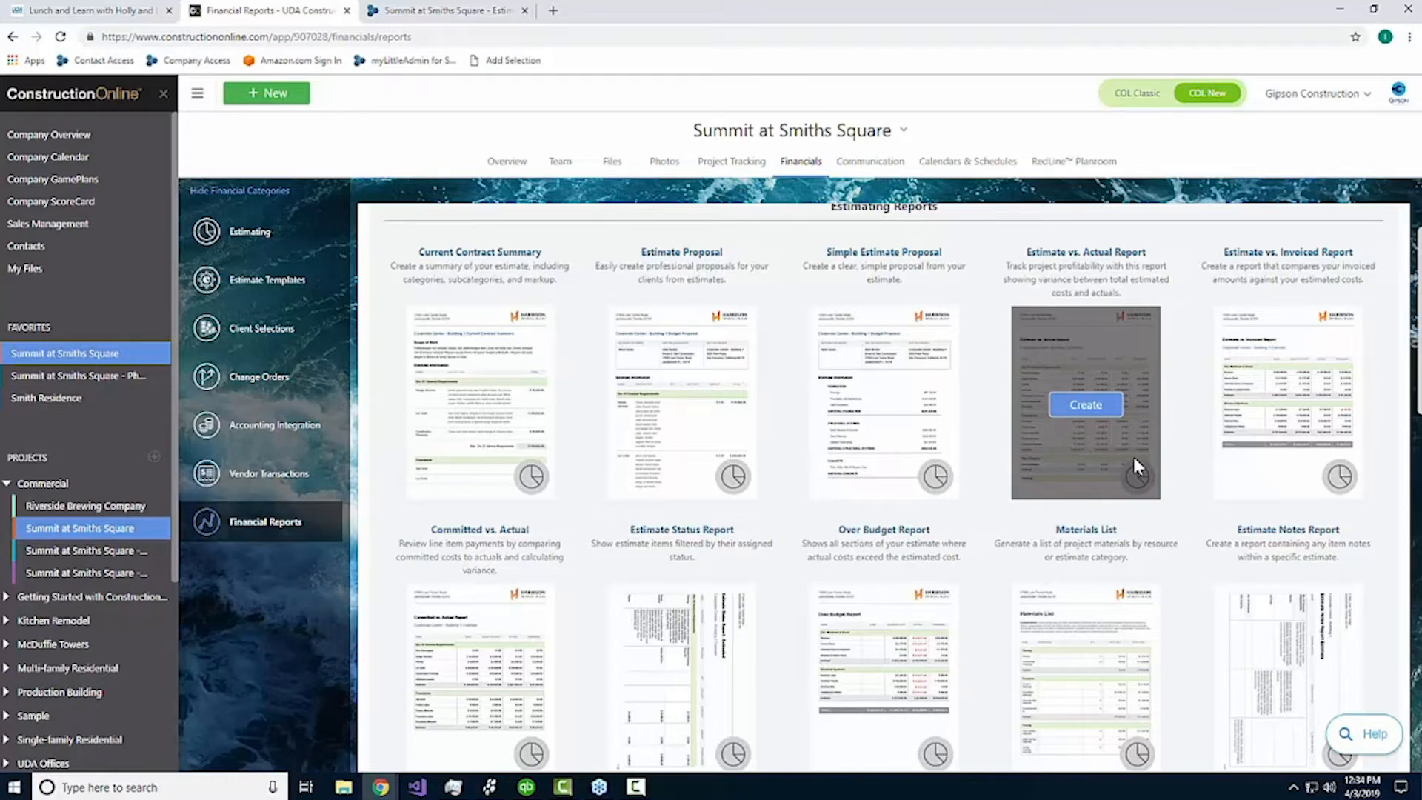
mouse_move(904, 647)
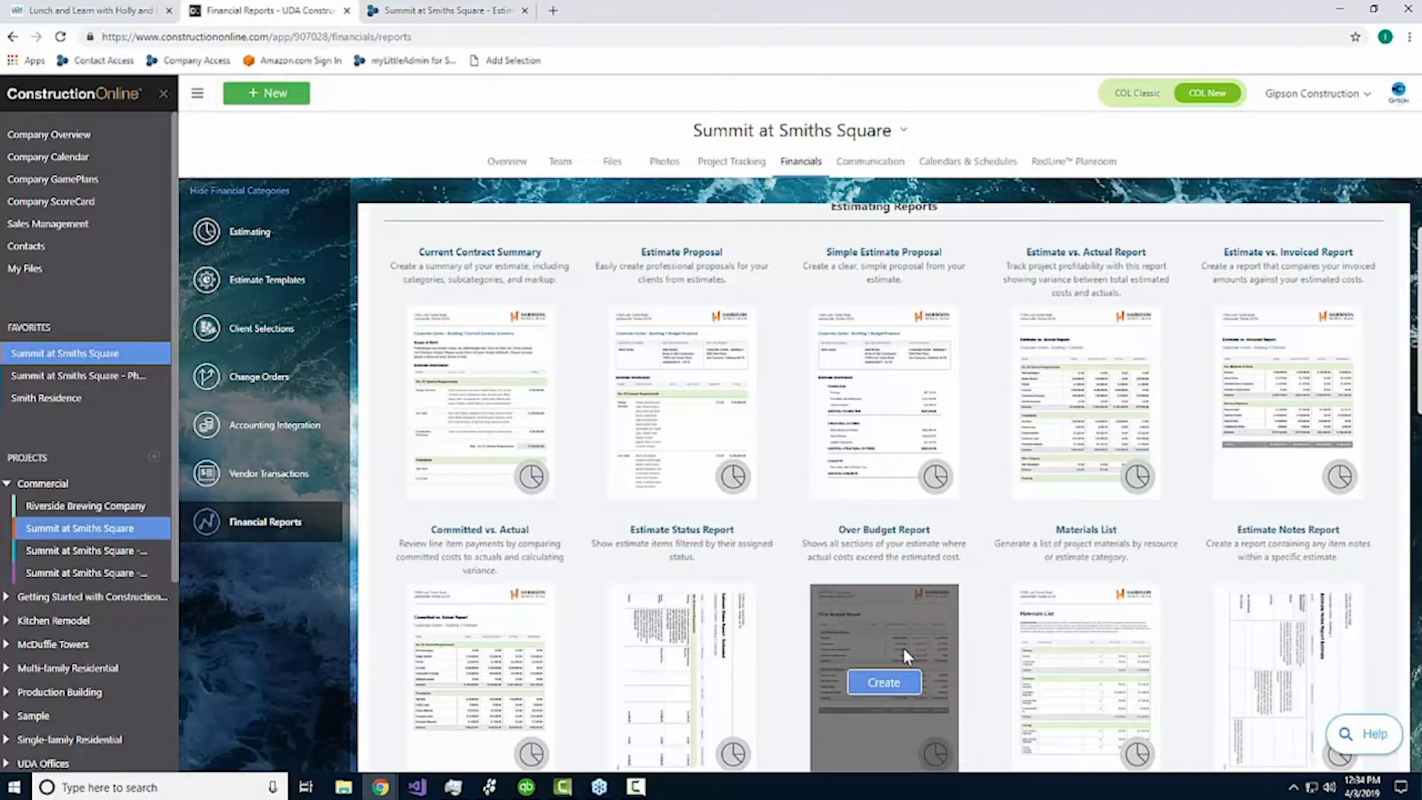
scroll(896, 637, down, 2)
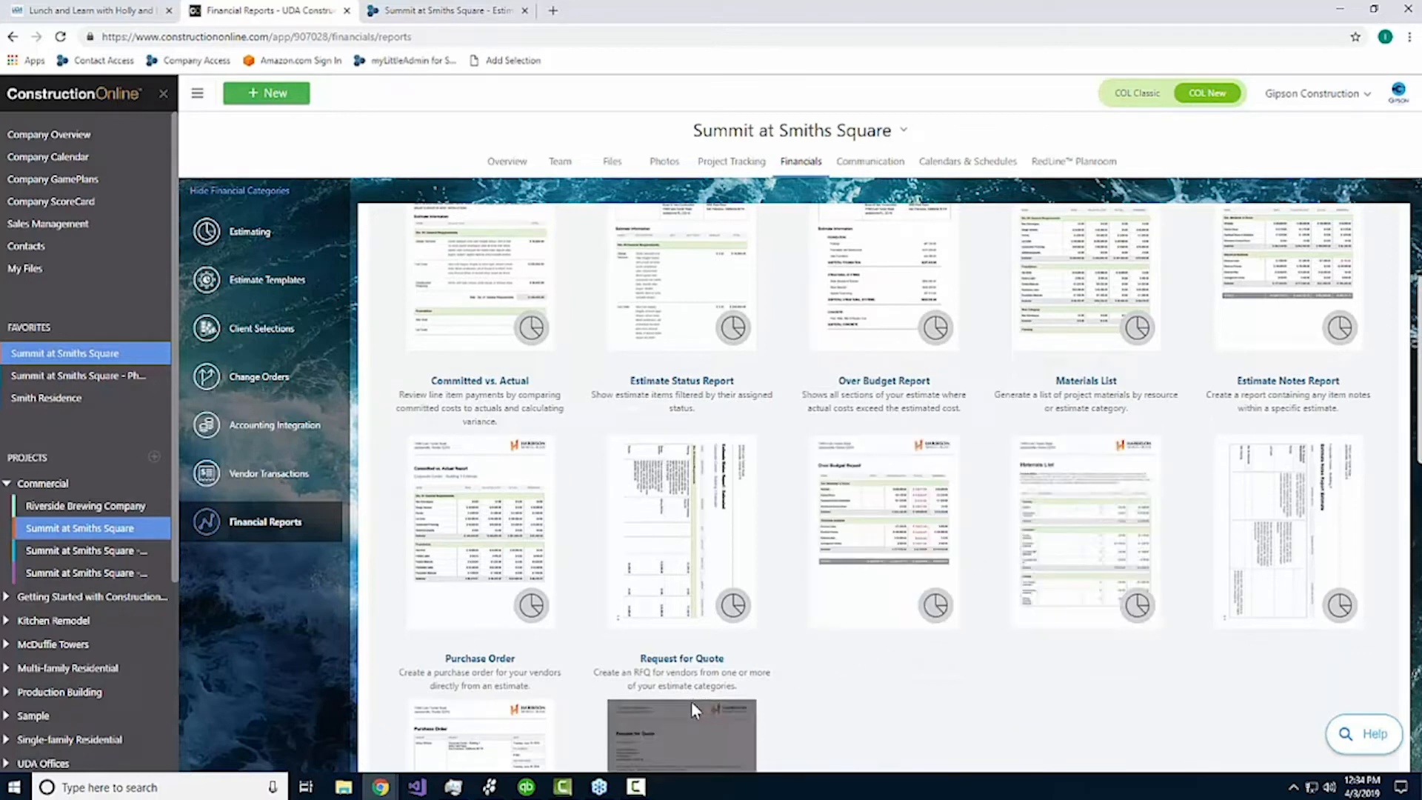
mouse_move(837, 491)
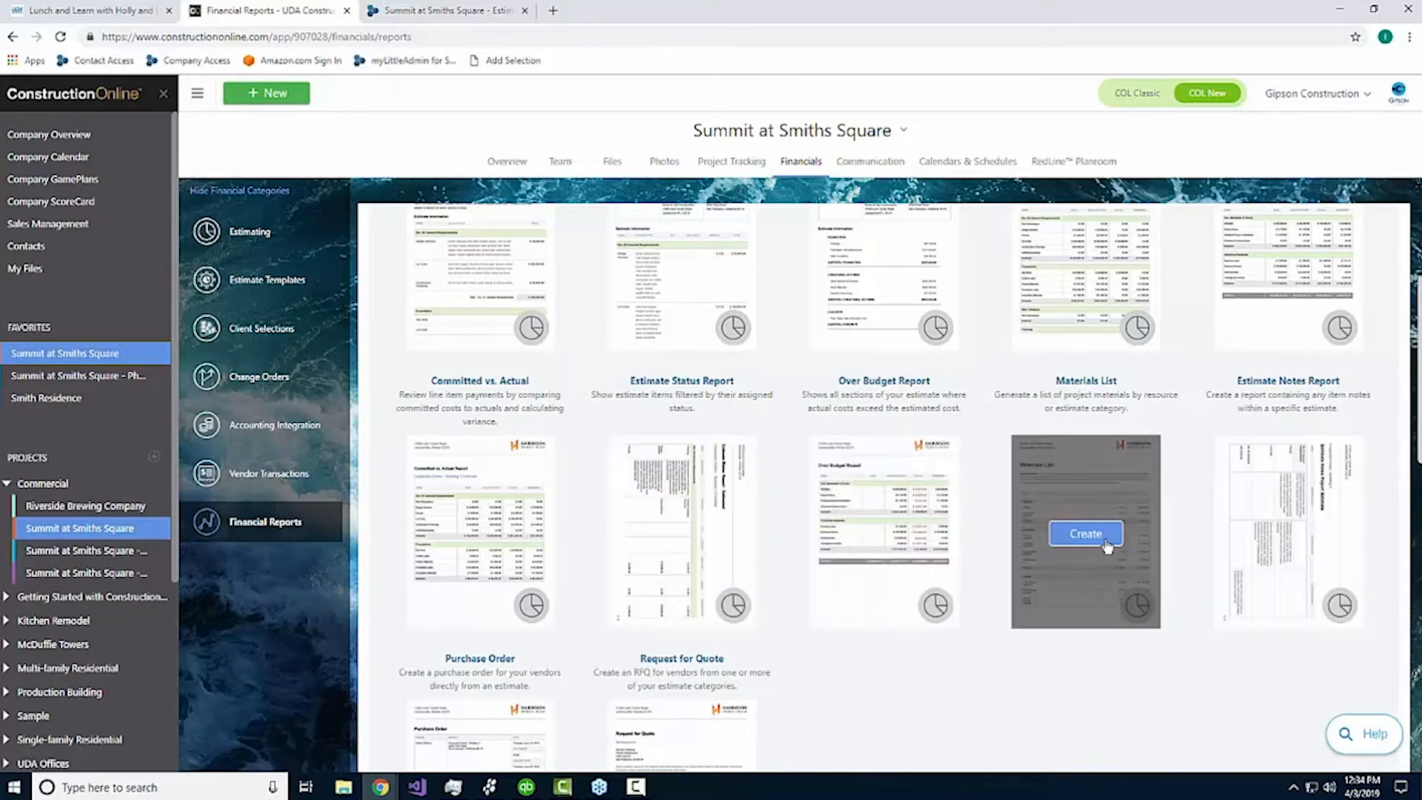
click(1108, 547)
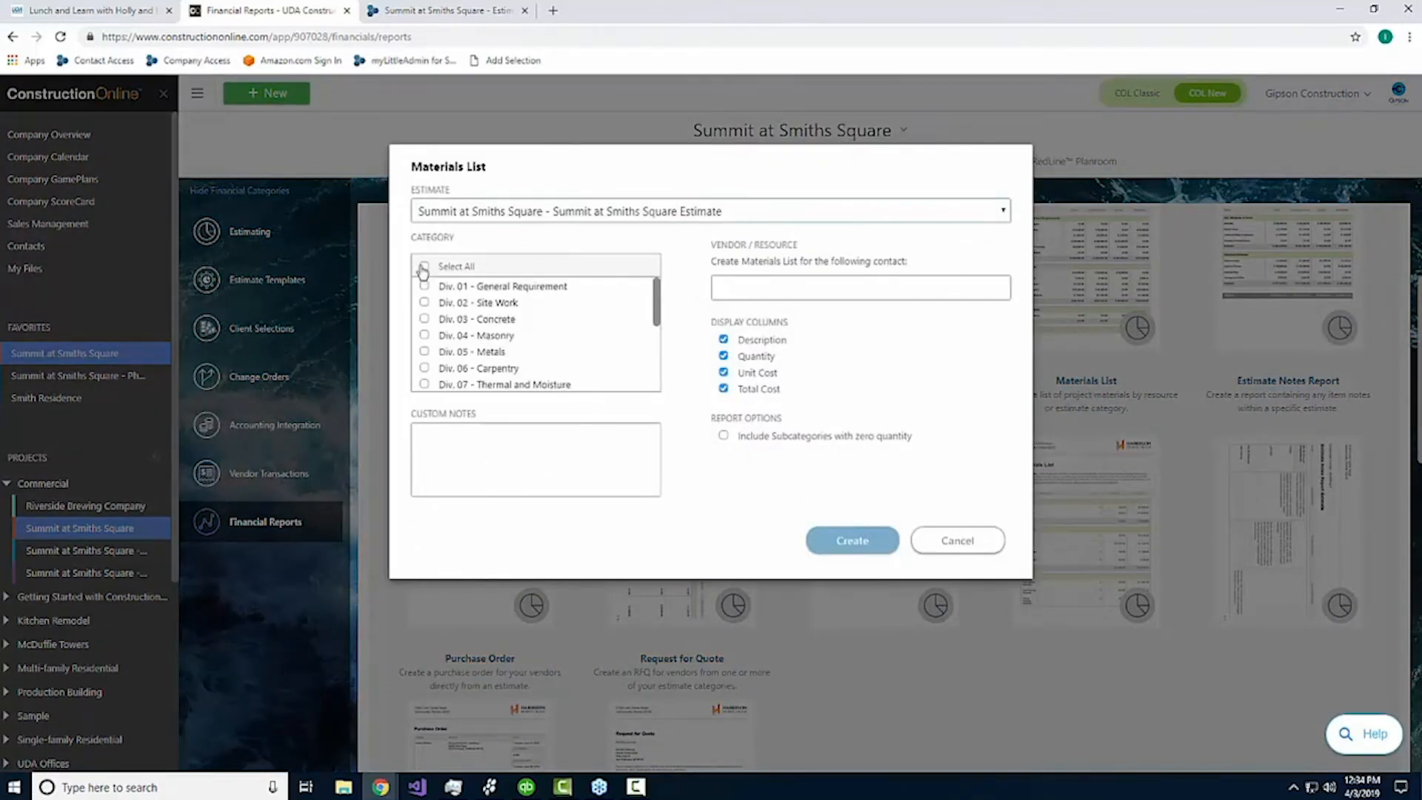
click(424, 302)
click(424, 320)
click(960, 542)
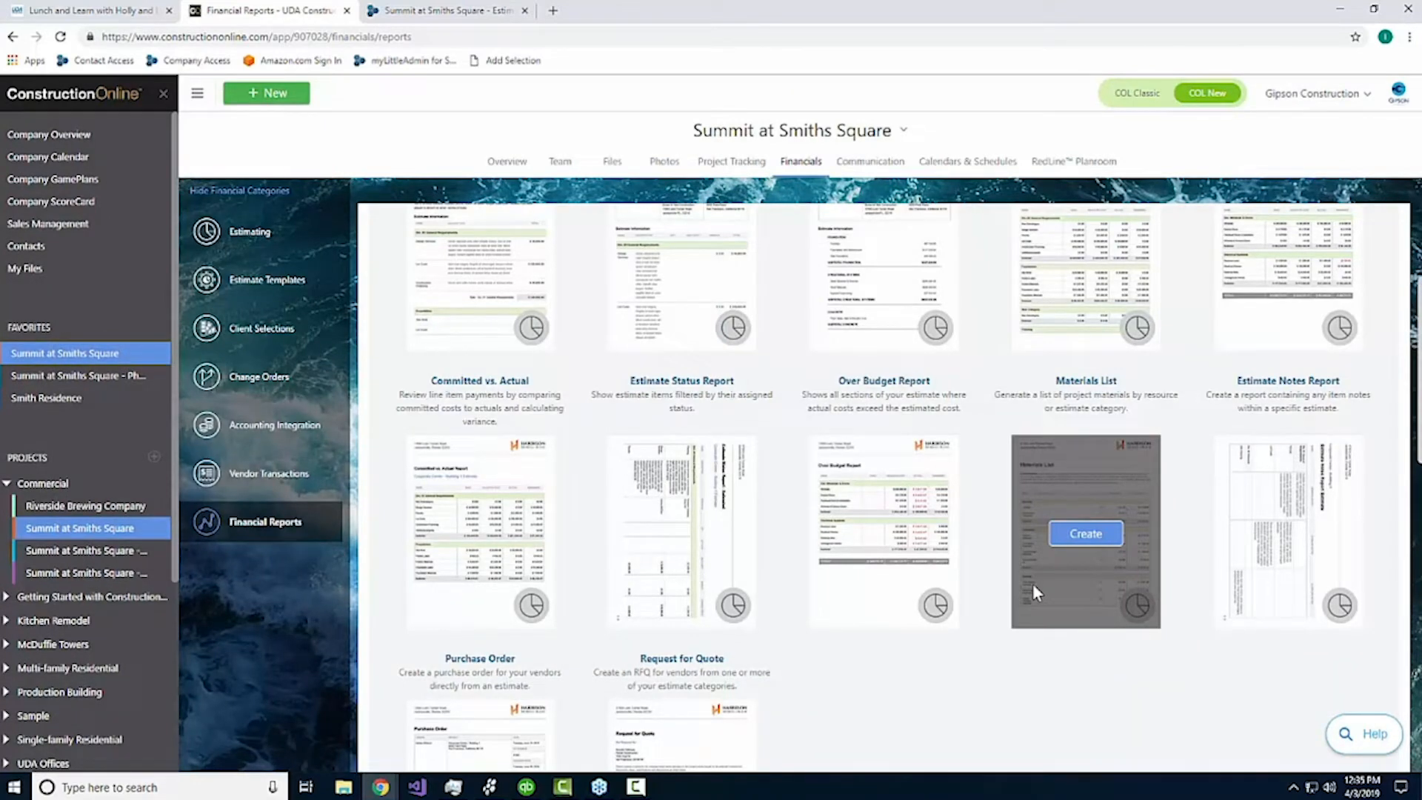
Step: Look over the first row of estimating reports and check the setup options of the Simple Estimate Proposal without creating it
scroll(1025, 548, up, 3)
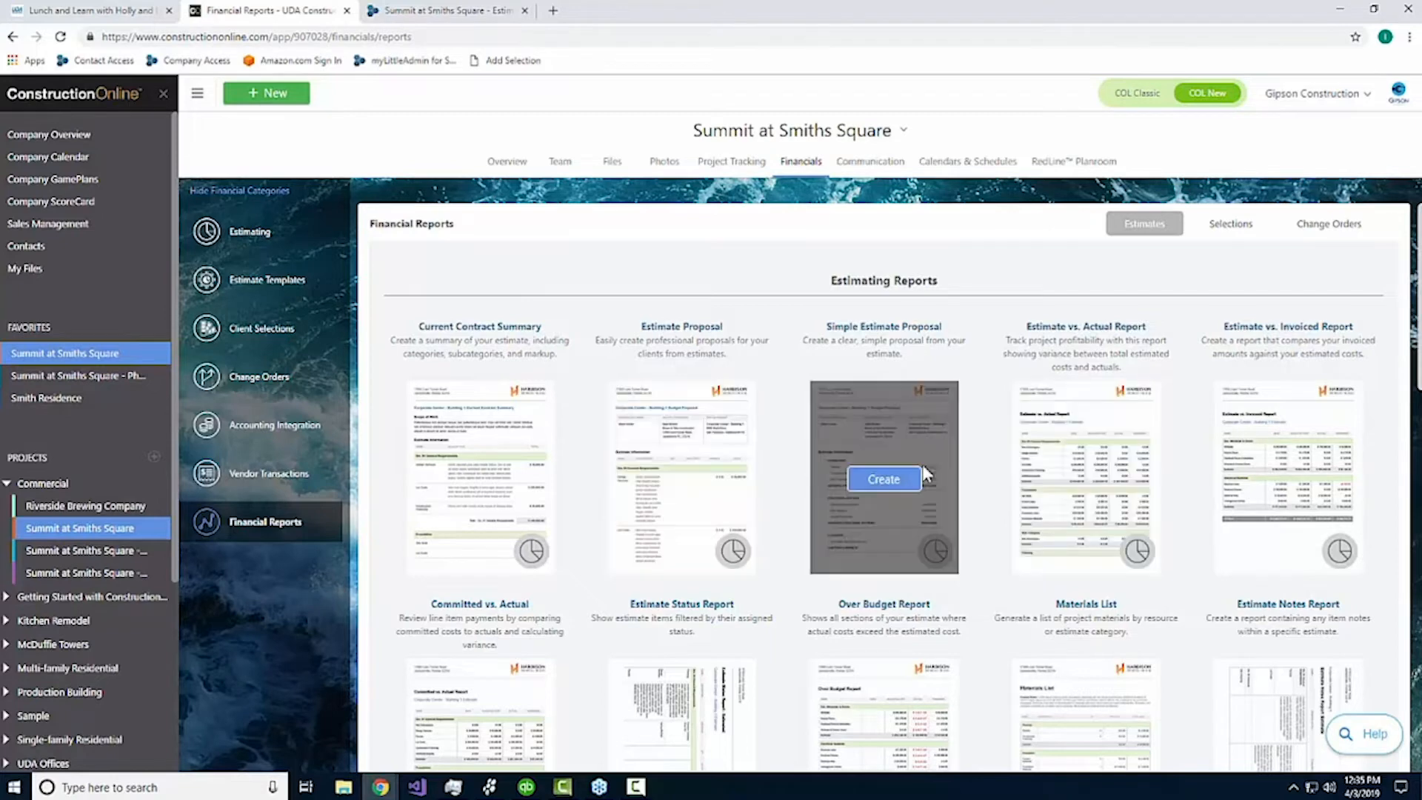
mouse_move(735, 424)
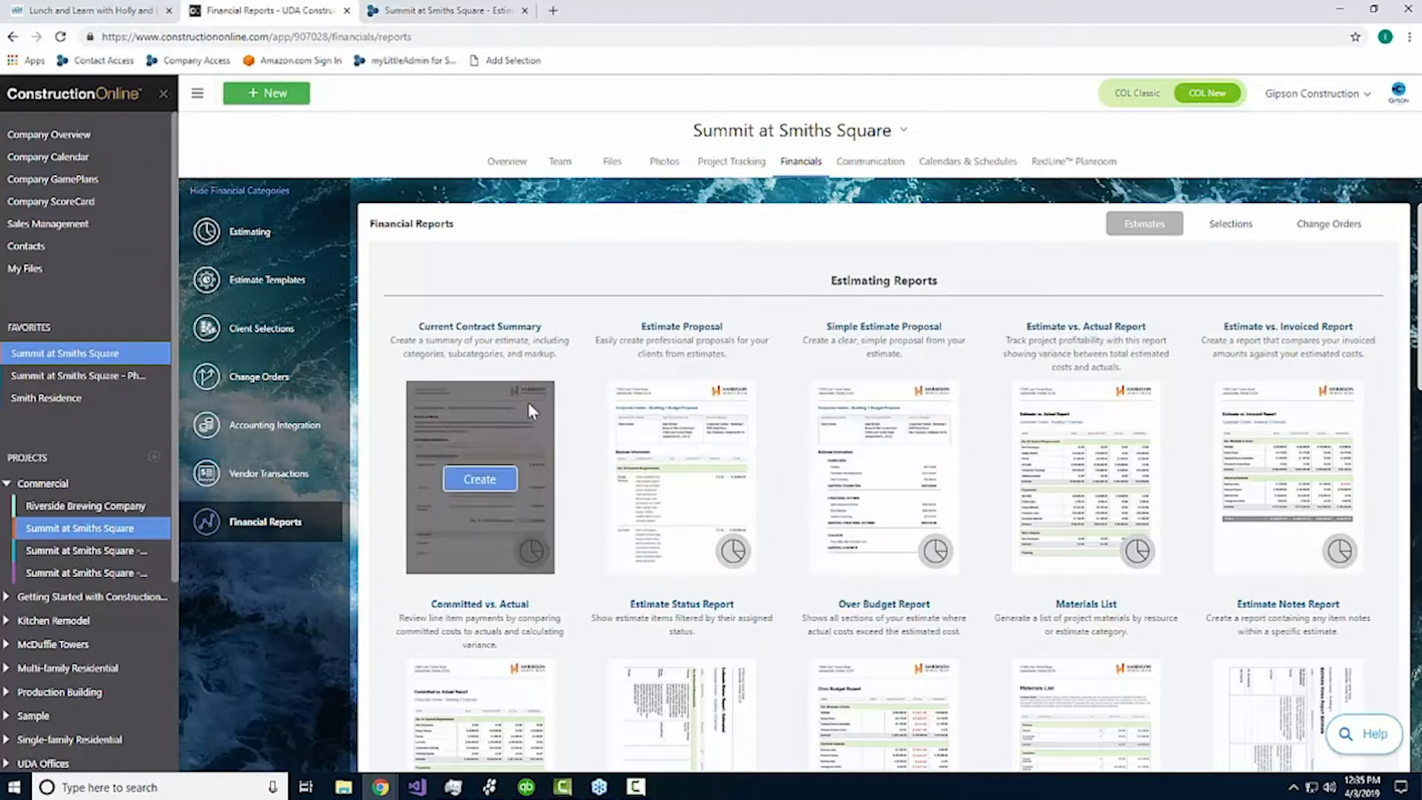
mouse_move(863, 485)
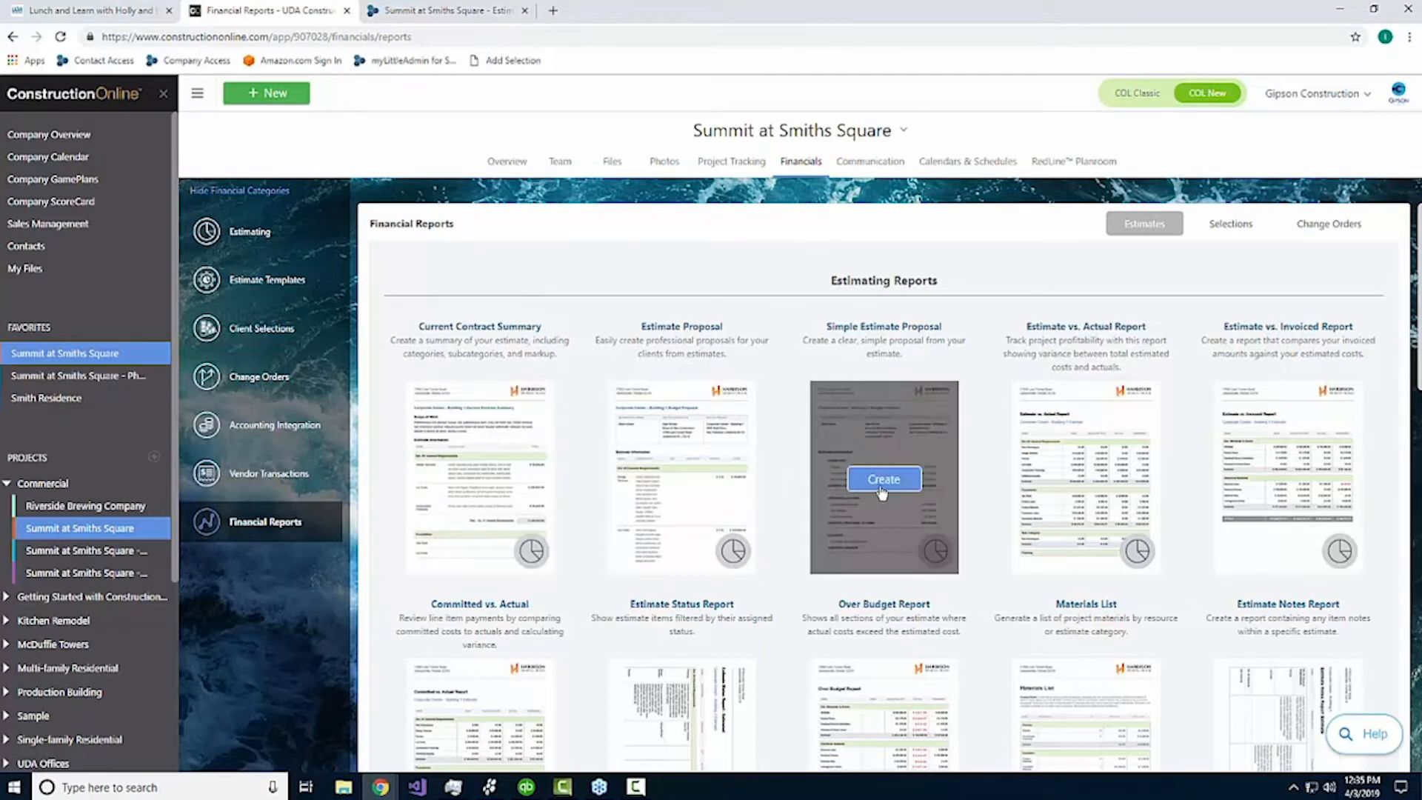
scroll(797, 468, down, 1)
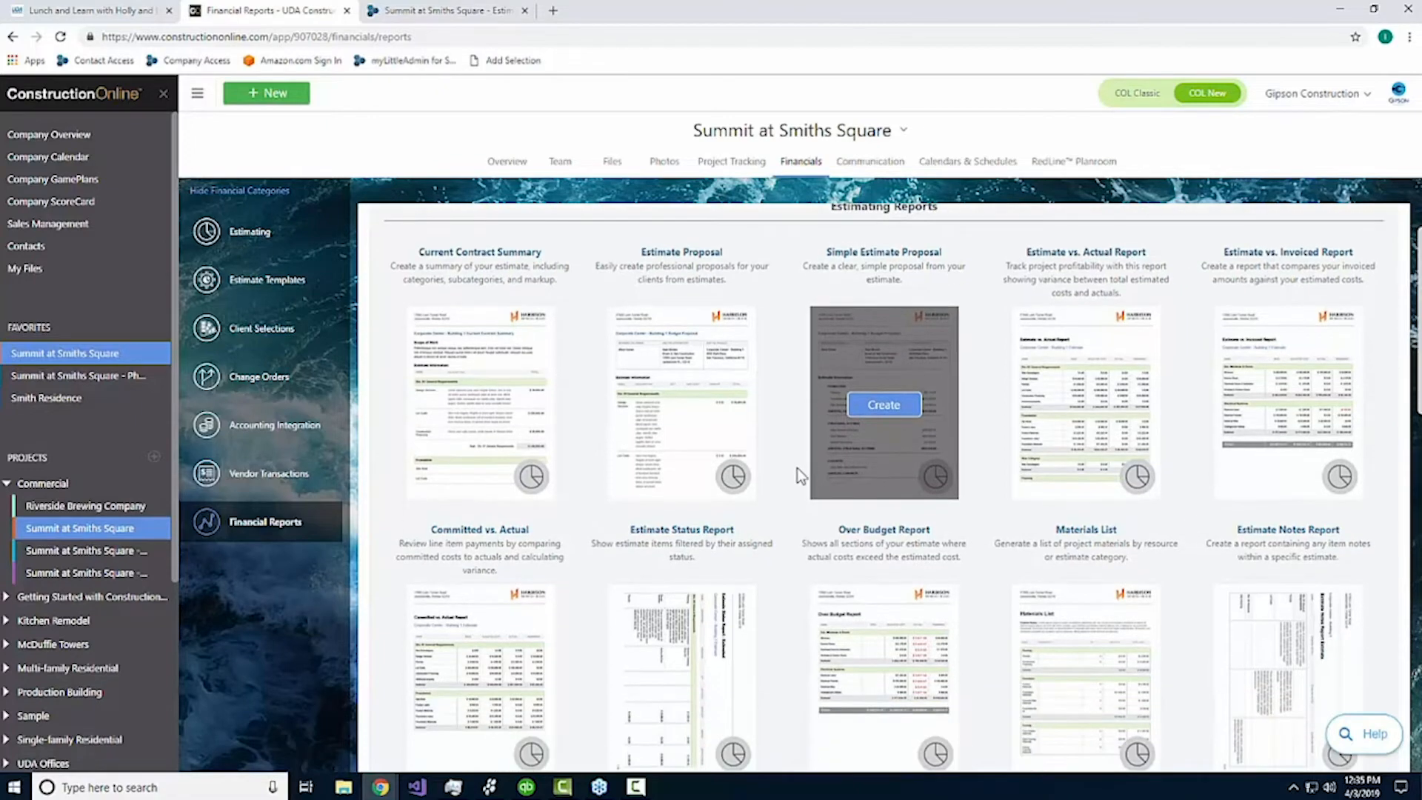
scroll(789, 483, up, 1)
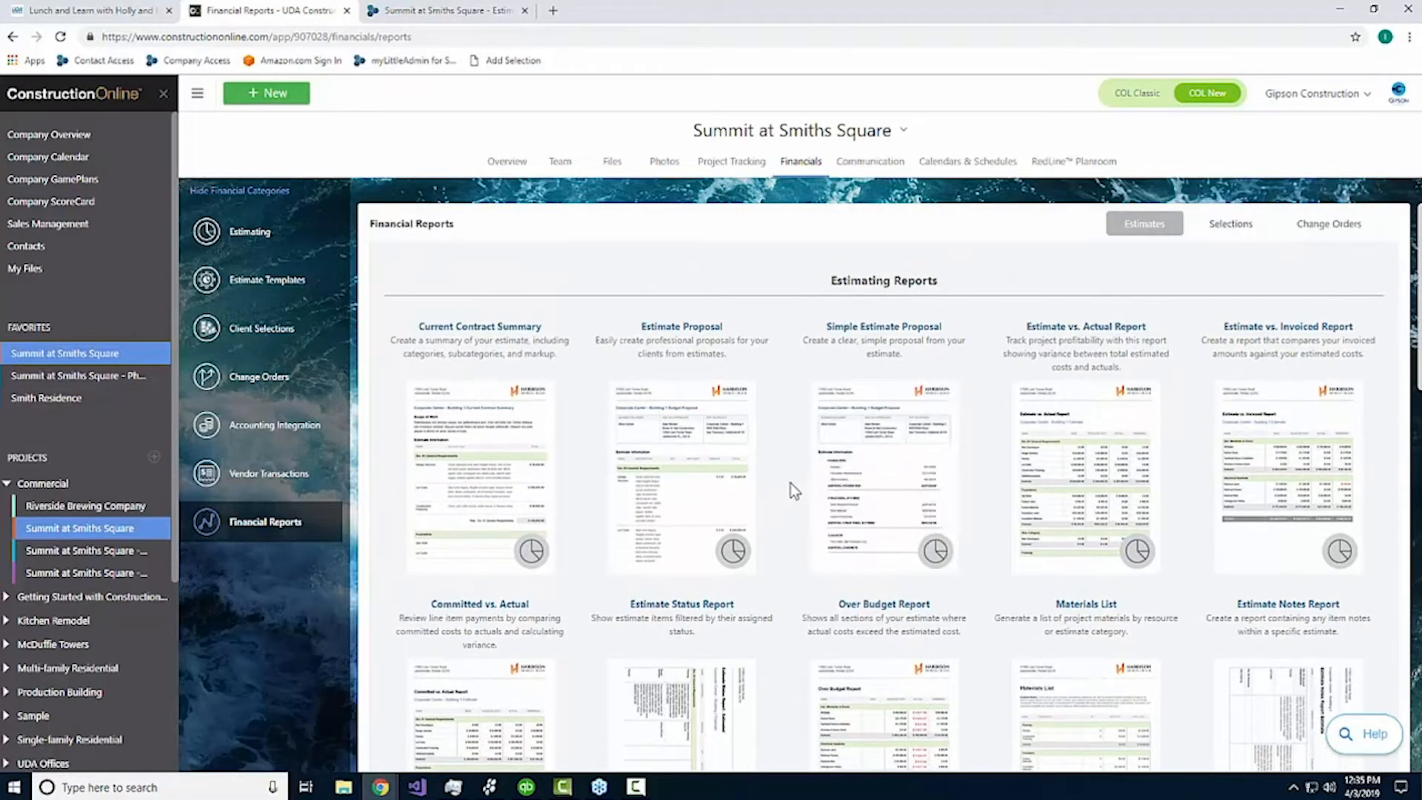
click(893, 483)
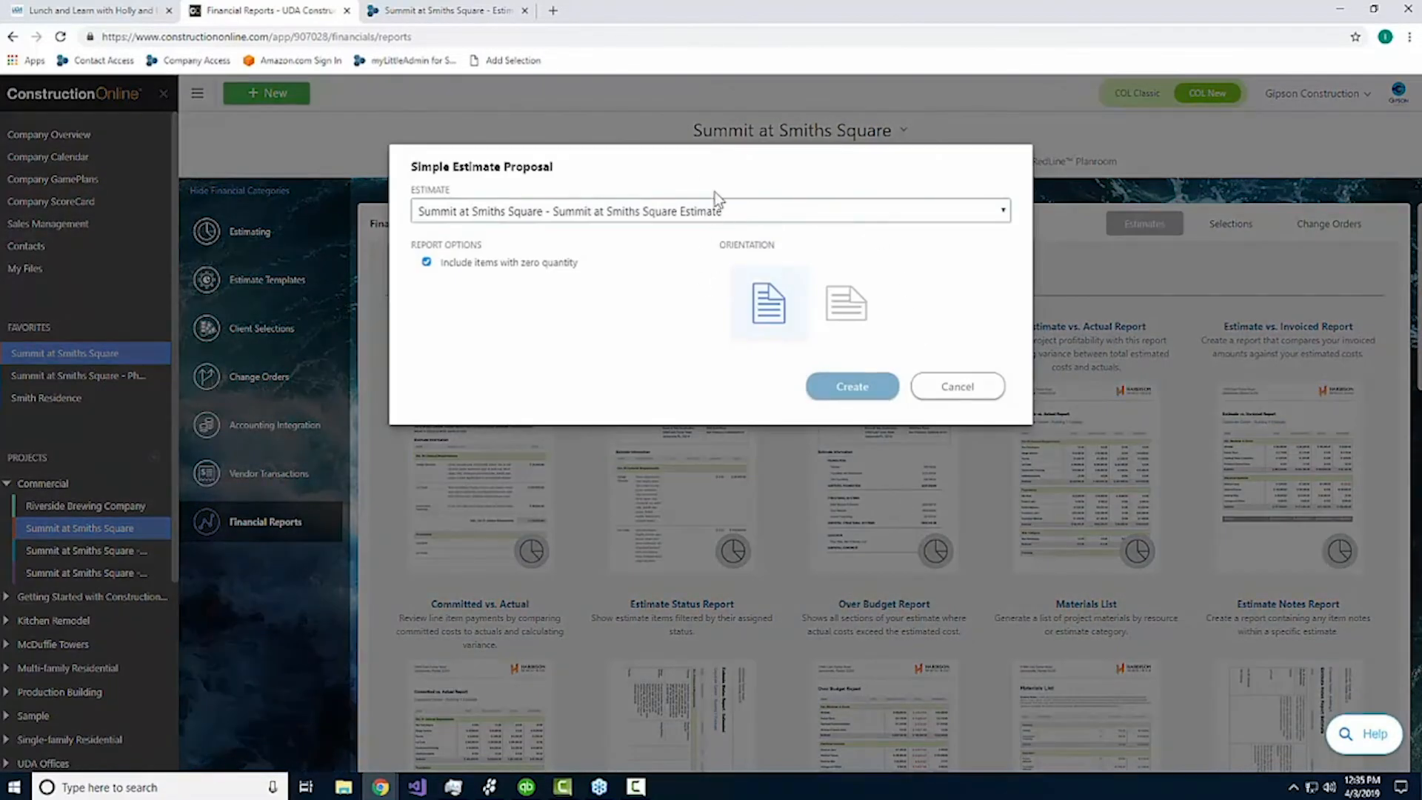
drag(714, 193, 734, 356)
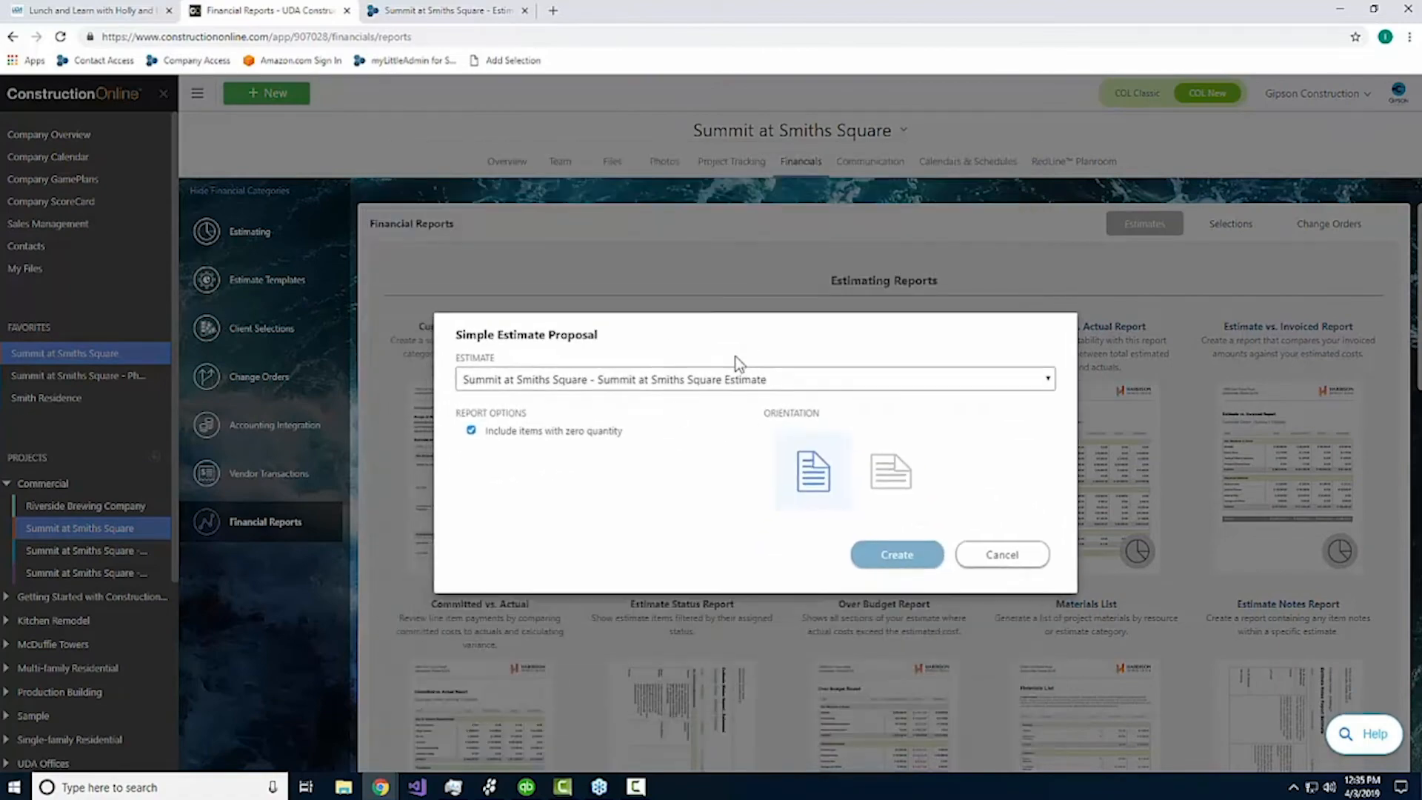
click(1034, 552)
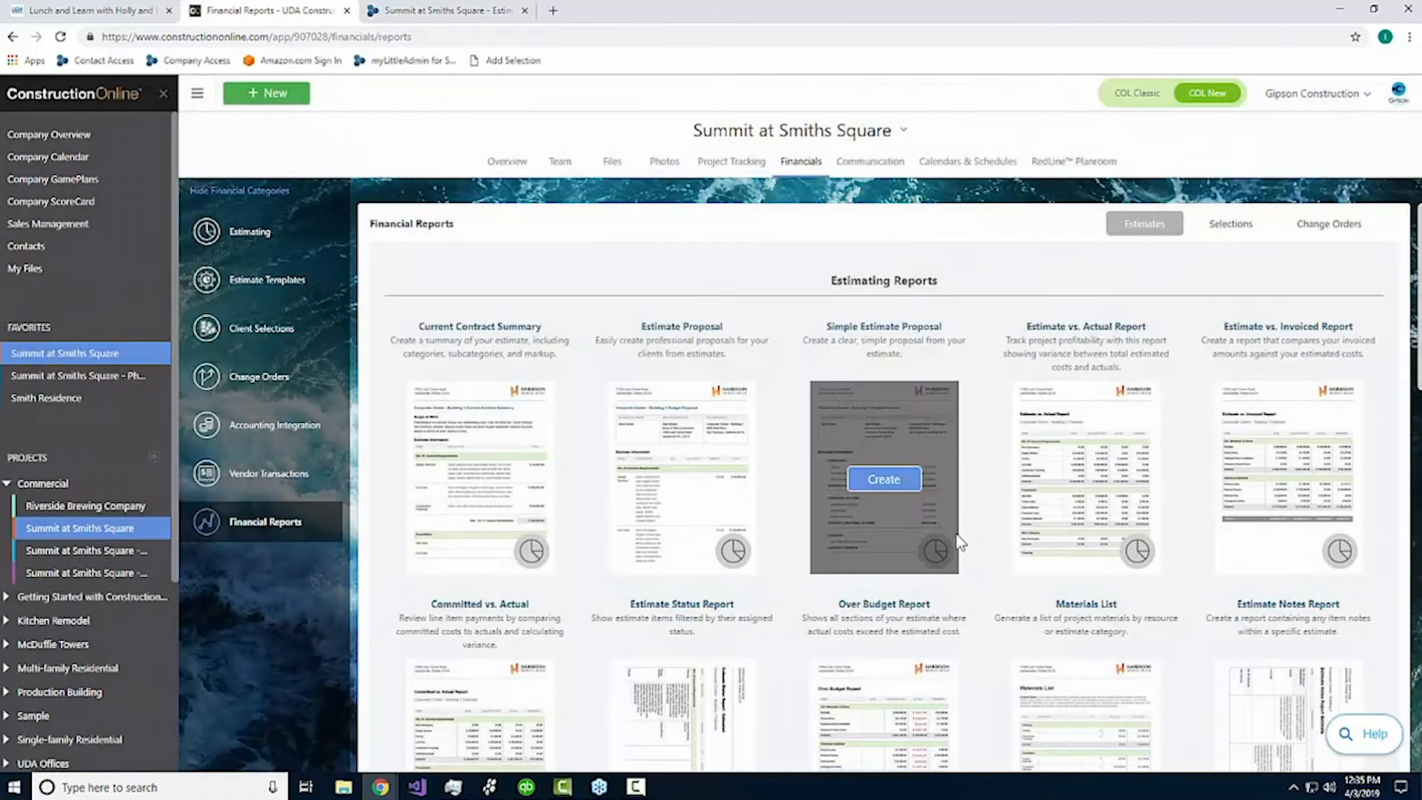
Step: Set up an Estimate Proposal without zero-quantity items, with dollar markup as part of unit cost and overhead and margin prorated throughout the contract
click(689, 480)
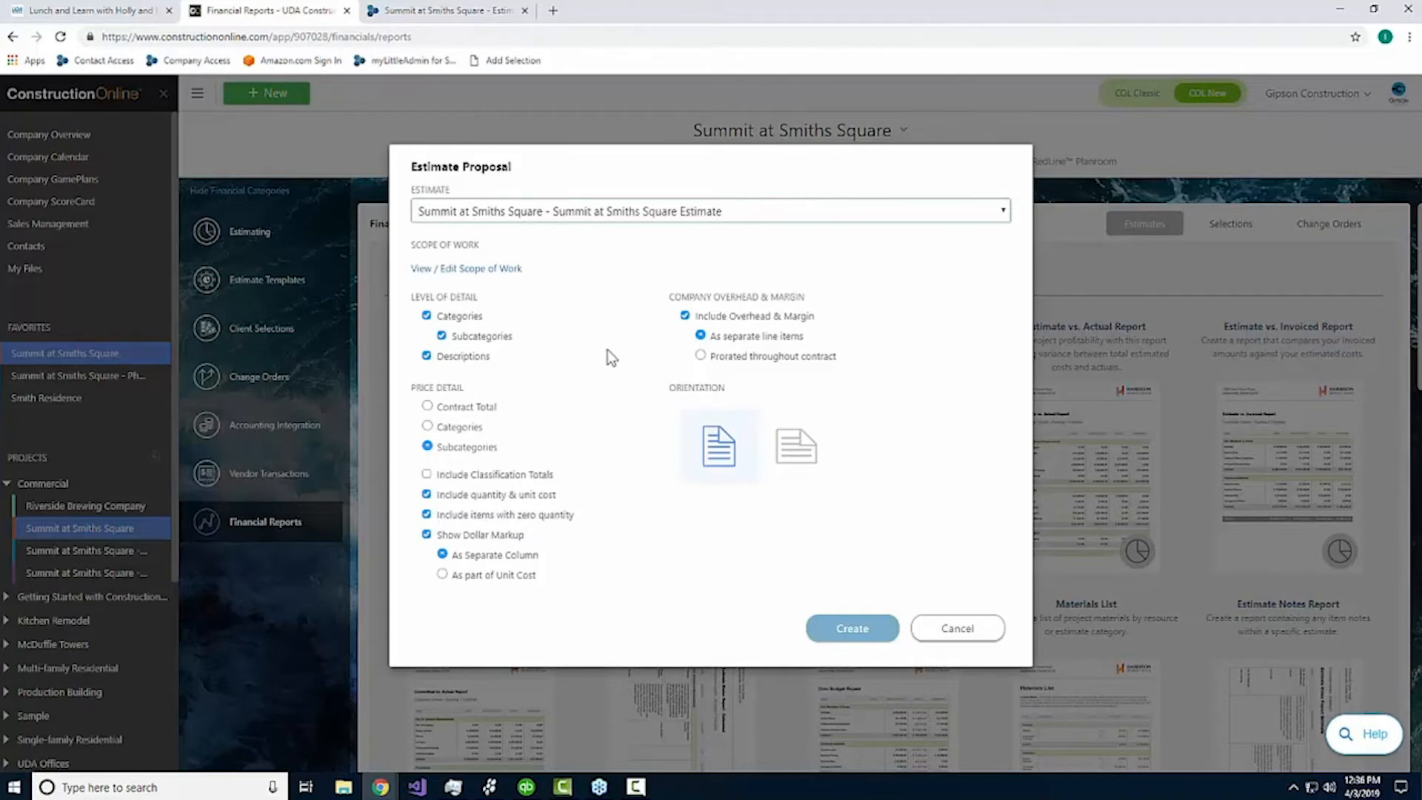
drag(607, 350, 605, 315)
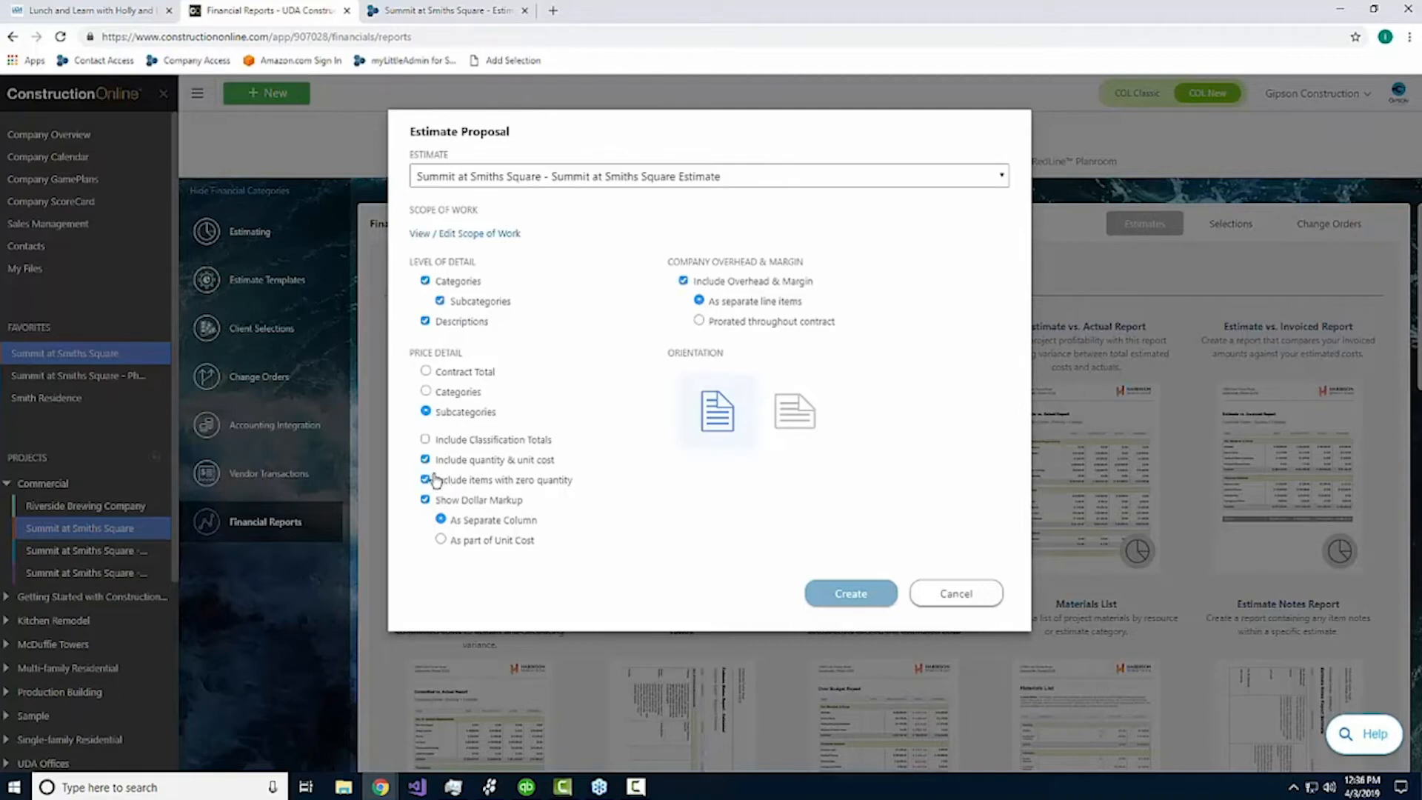
click(434, 480)
click(517, 546)
click(737, 323)
Step: Examine the already generated Estimate Proposal's header, scope of work and Div. 01 - General Requirement item totals
click(449, 10)
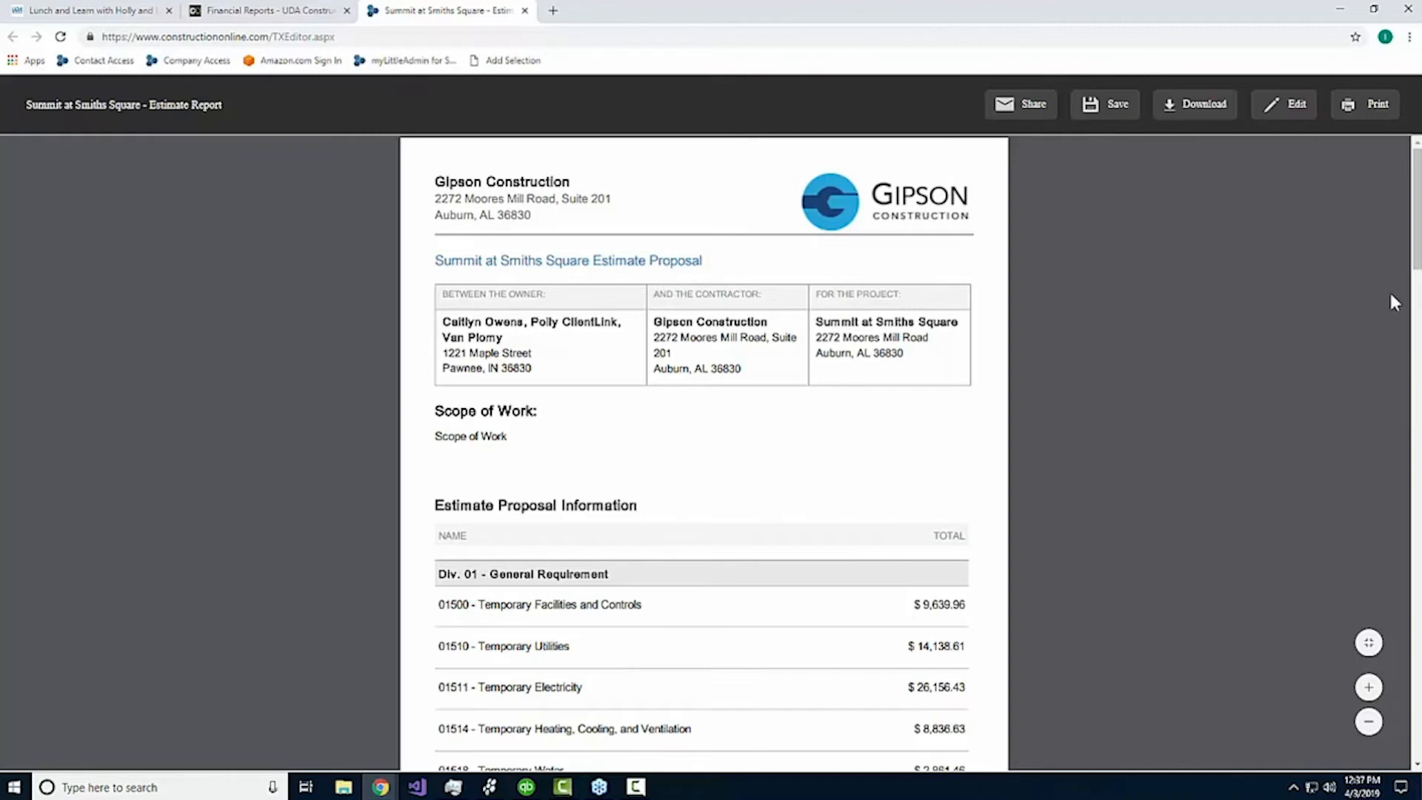
scroll(968, 334, down, 2)
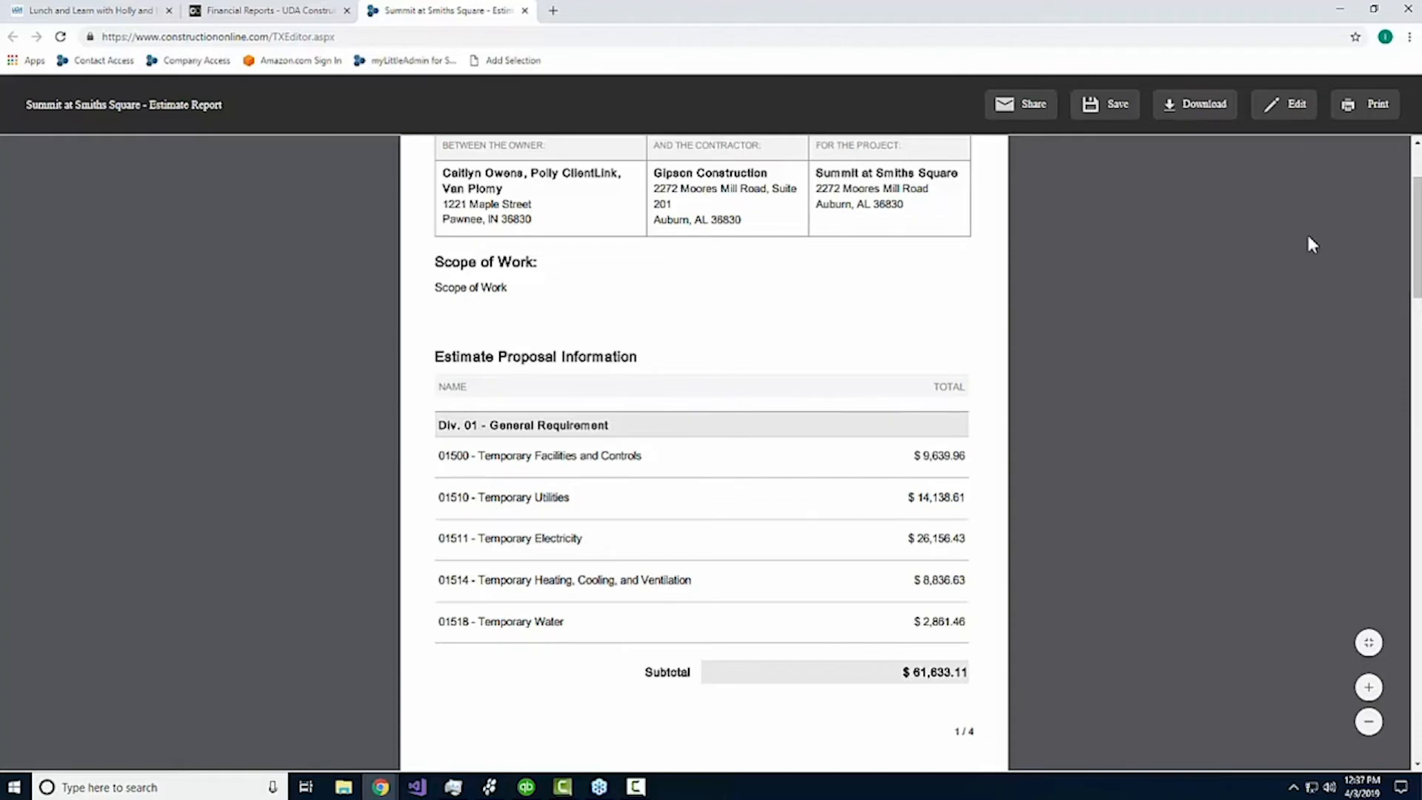
scroll(1304, 234, up, 2)
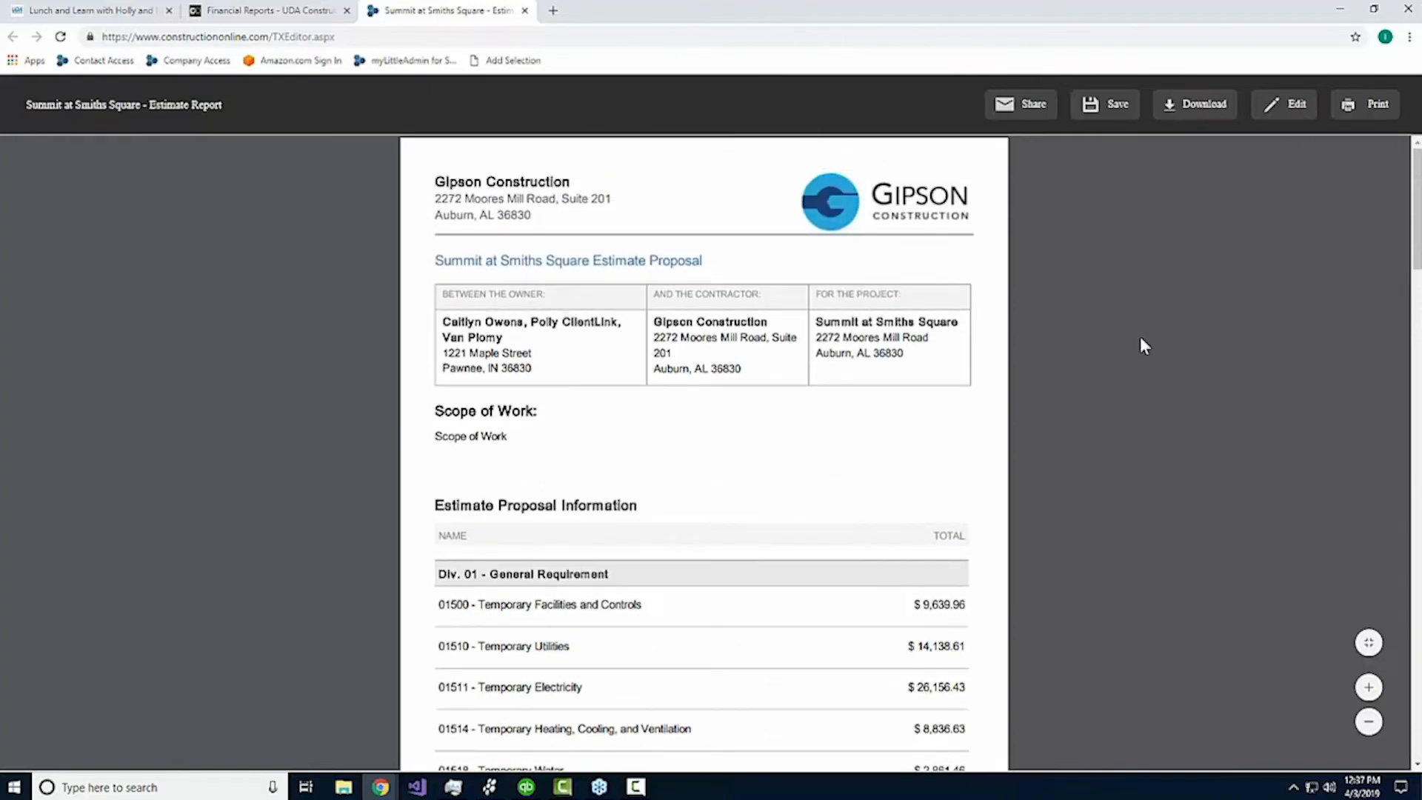
scroll(996, 402, down, 2)
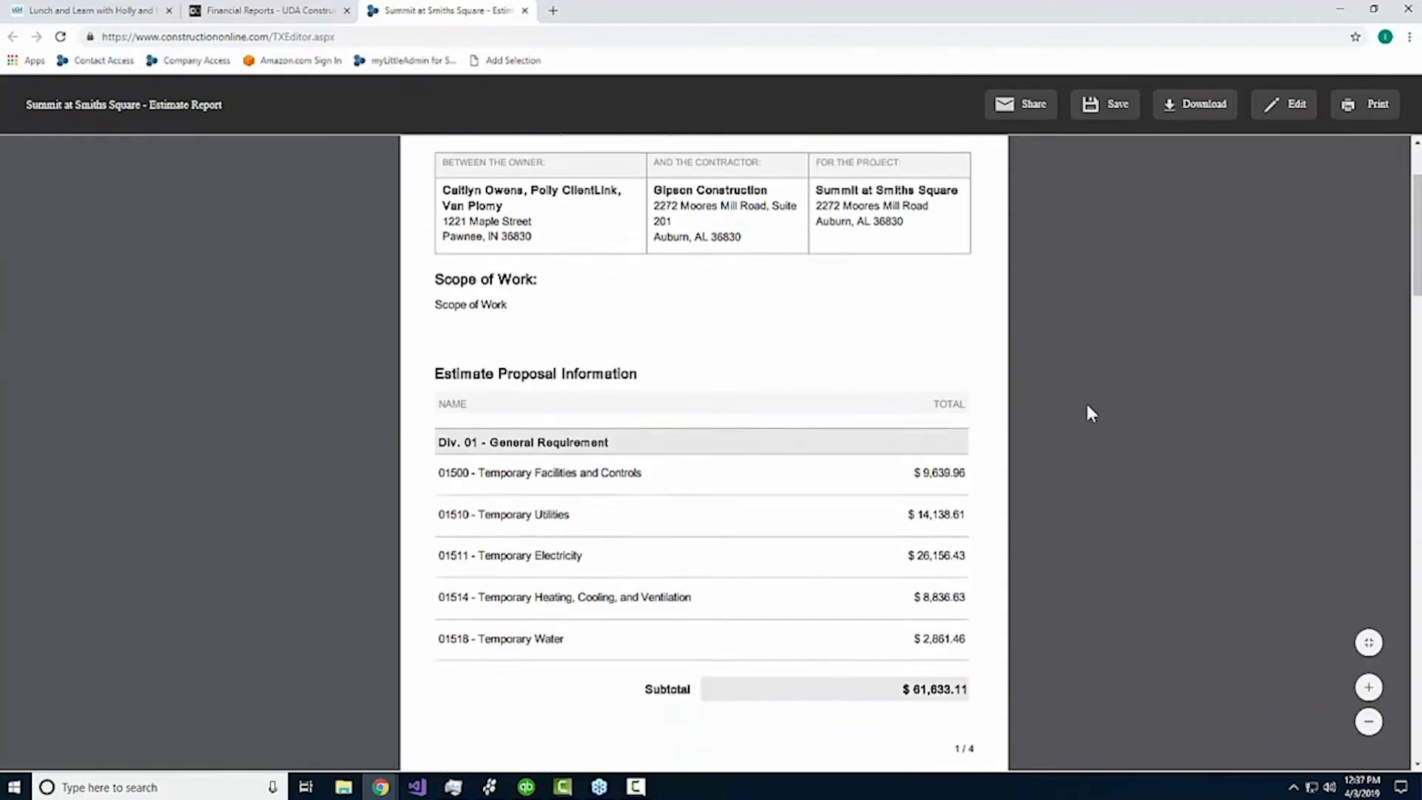
scroll(1146, 408, down, 1)
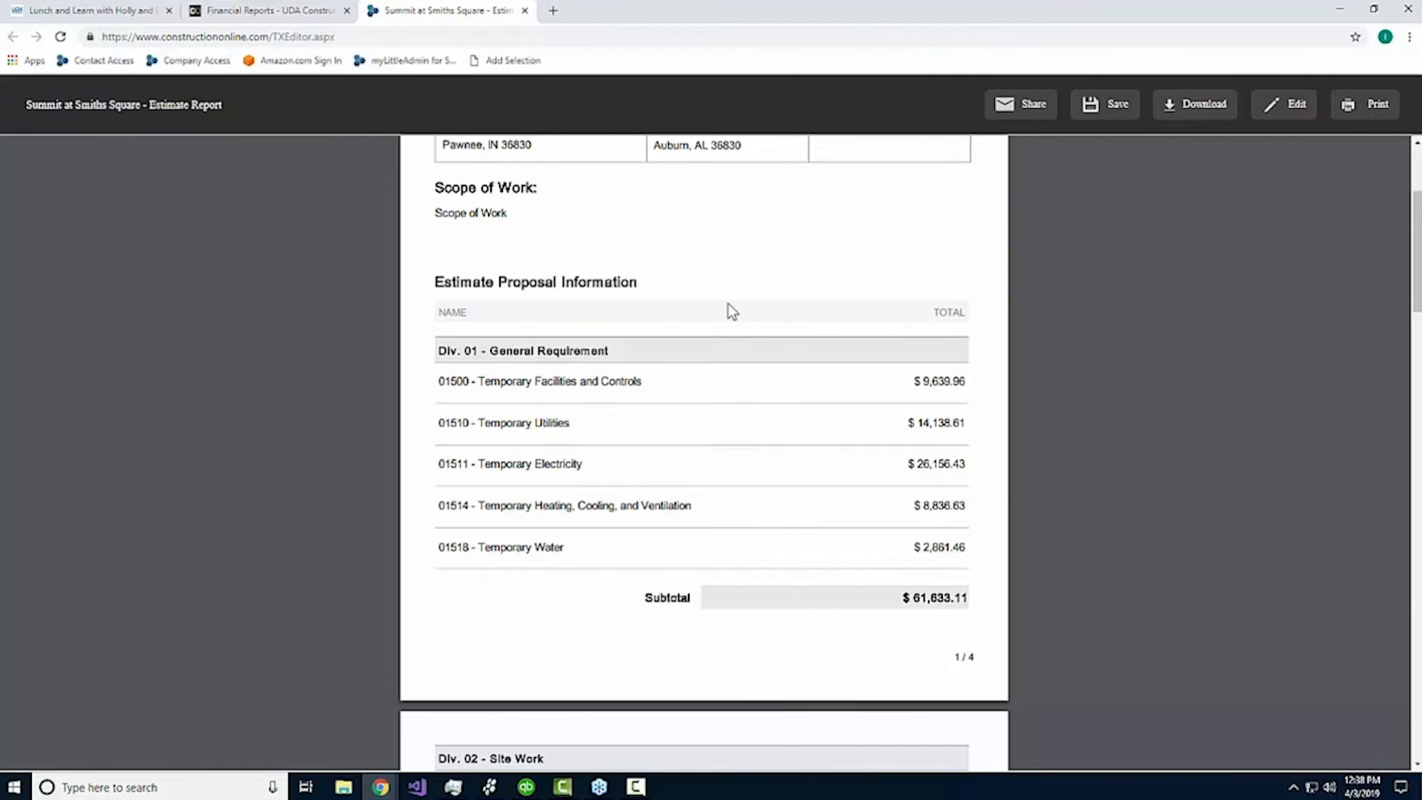
scroll(727, 385, up, 3)
Step: Return to the Estimate Proposal setup, set the price detail to Contract Total, exclude descriptions, and create the report
click(328, 14)
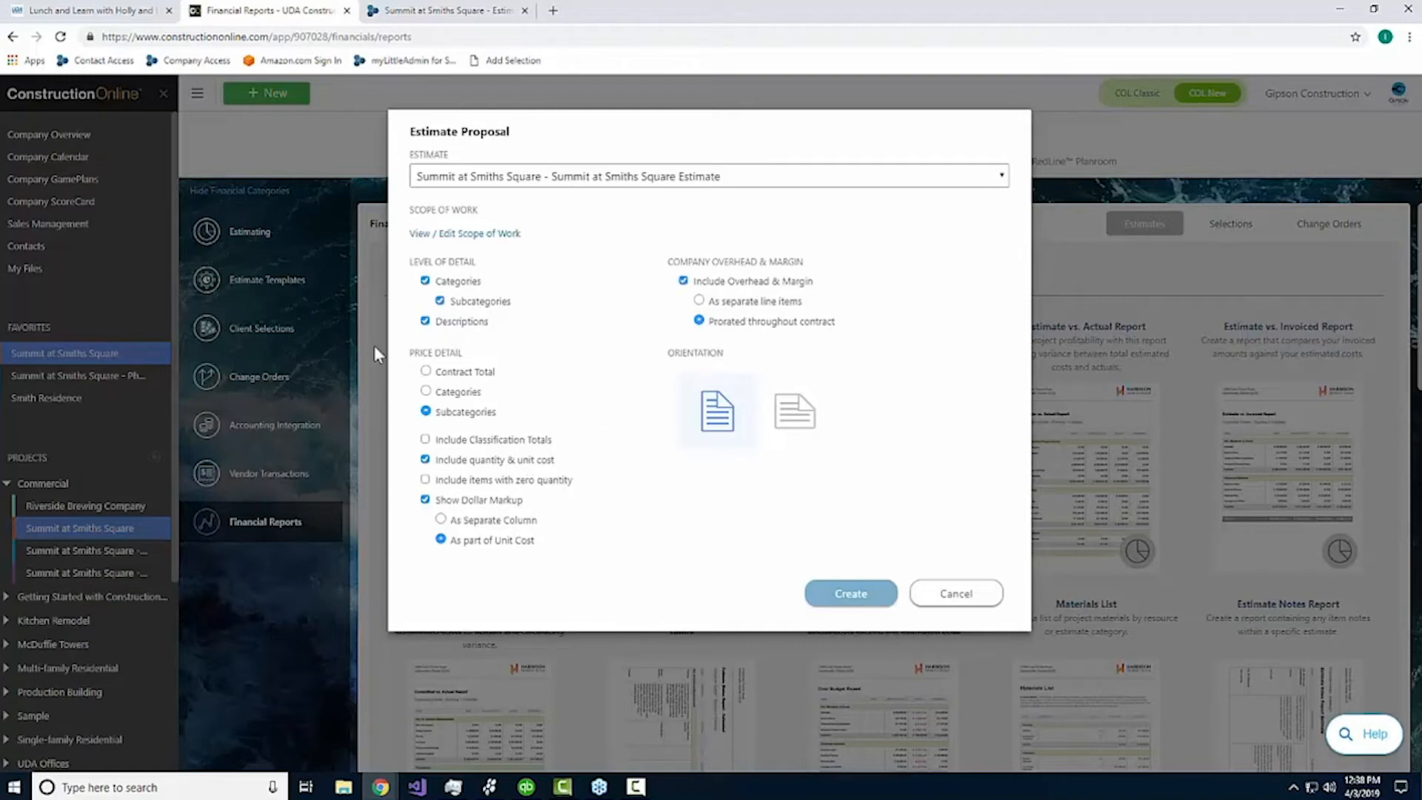
click(471, 377)
click(460, 325)
click(461, 443)
click(522, 445)
click(870, 595)
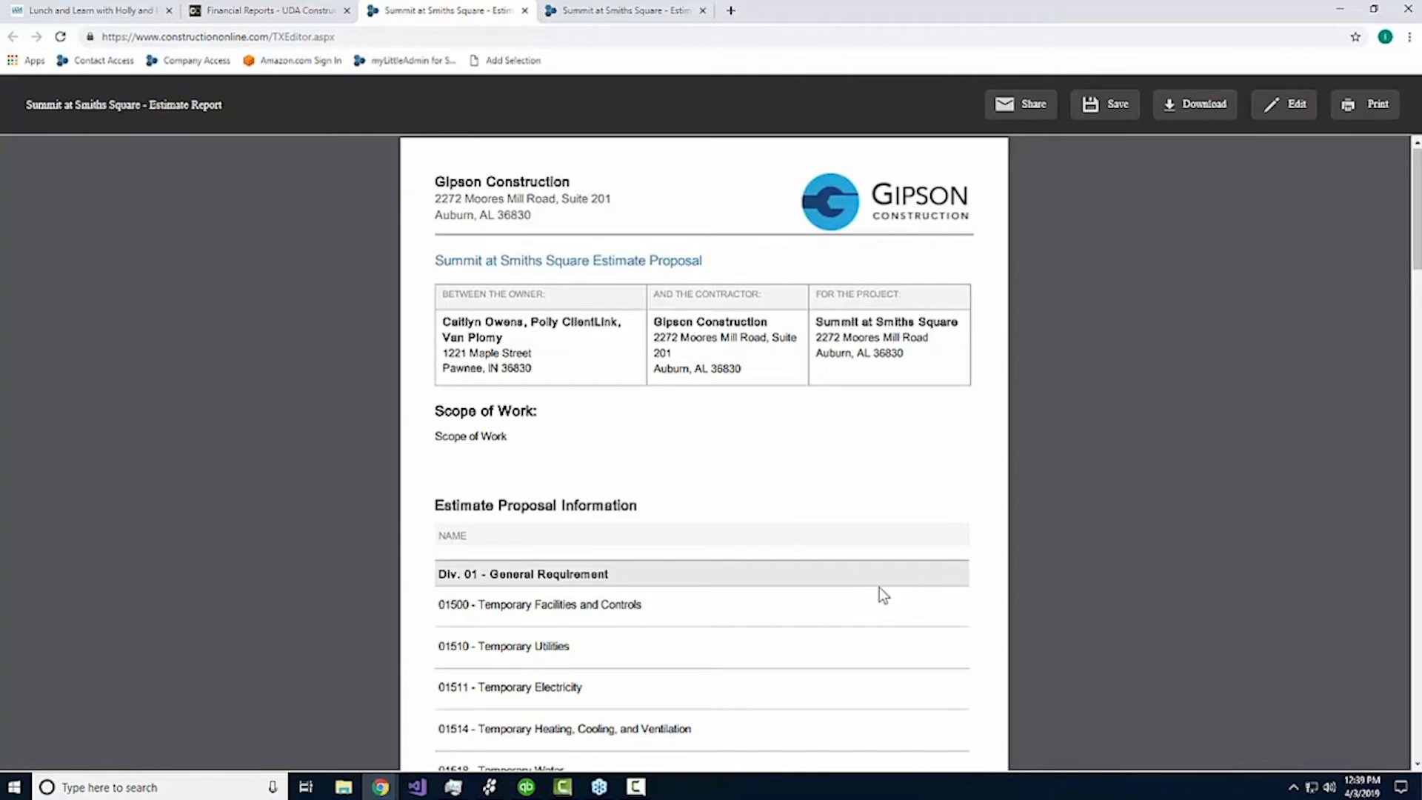
Step: Examine the new Estimate Proposal's divisions, allowances and Project Total section, and go back to its first page
scroll(878, 592, down, 9)
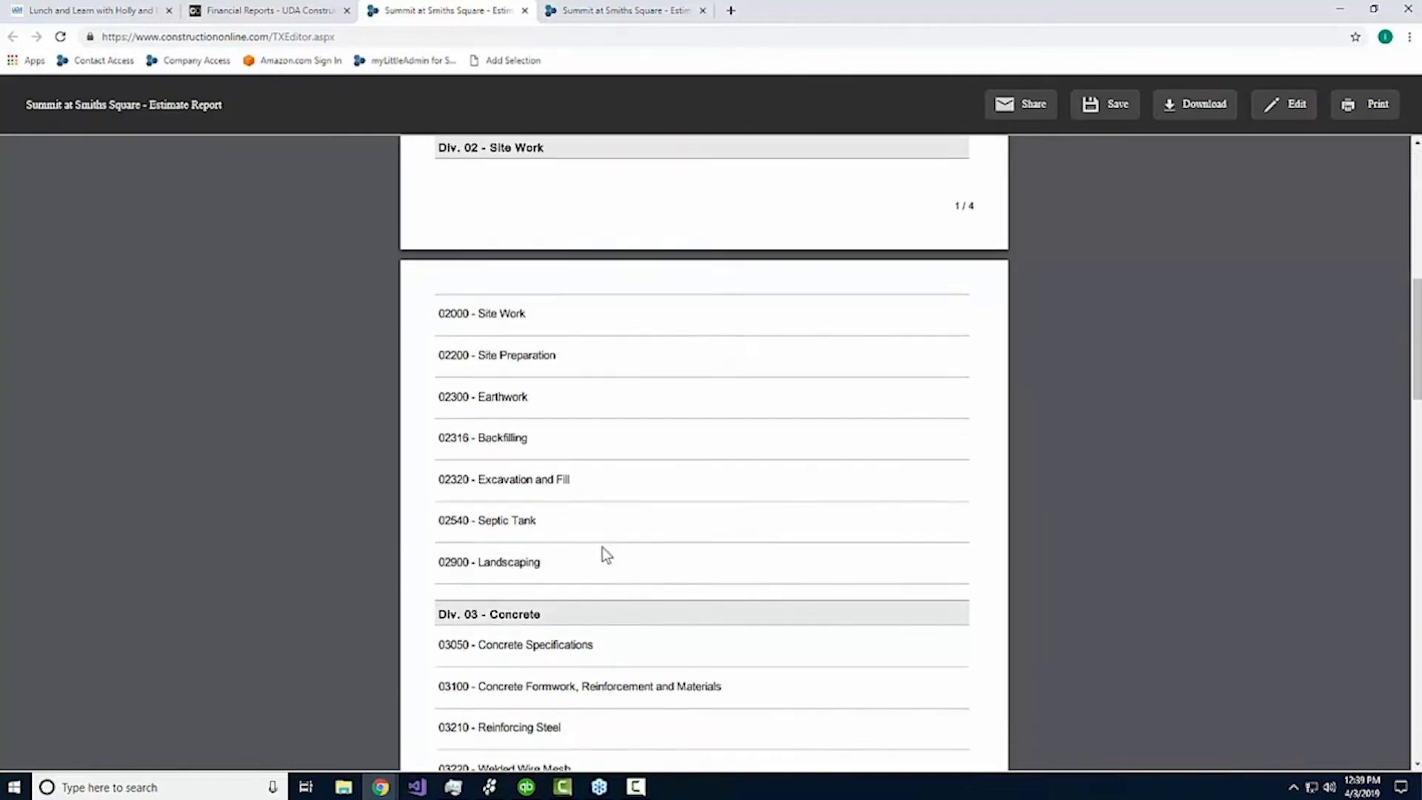
scroll(603, 547, down, 3)
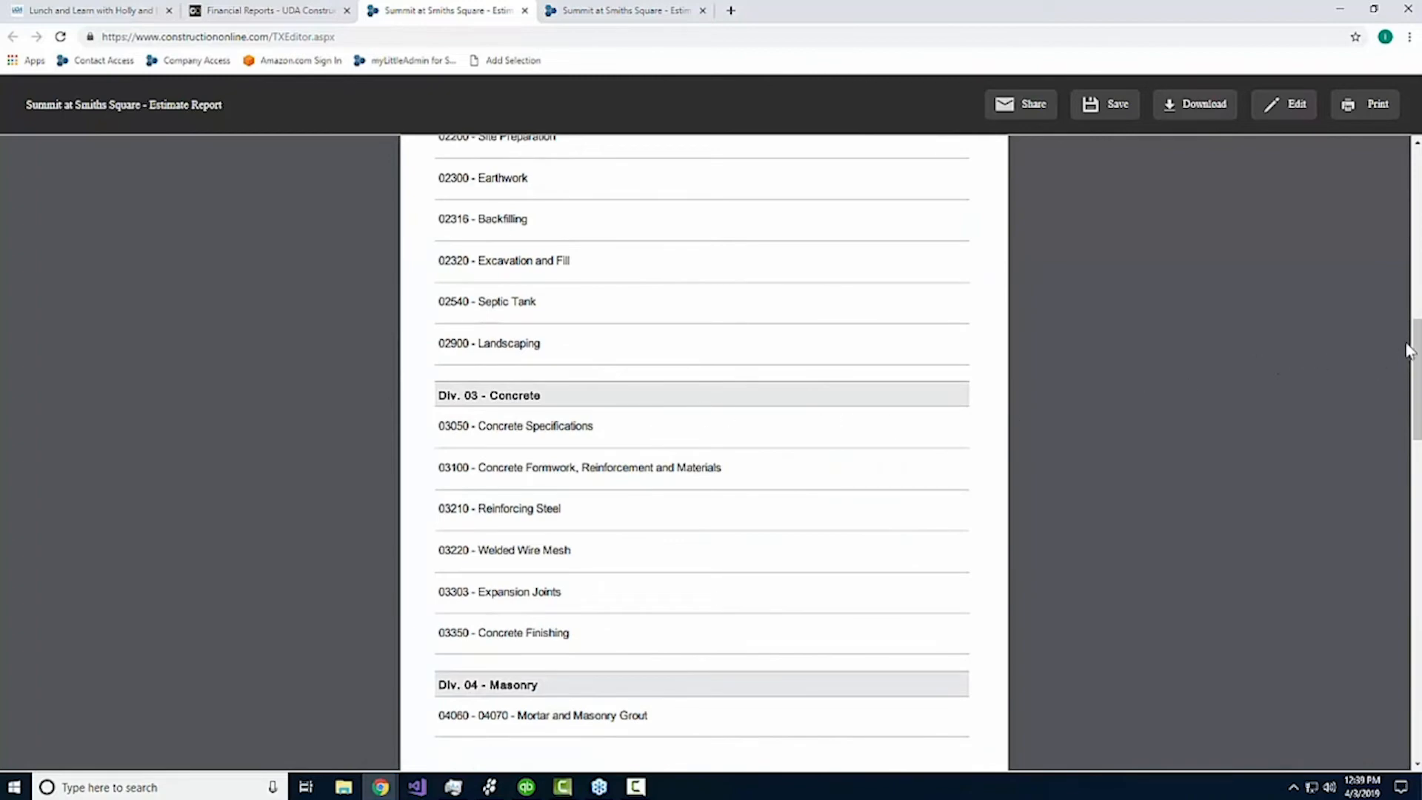
drag(1407, 350, 1406, 600)
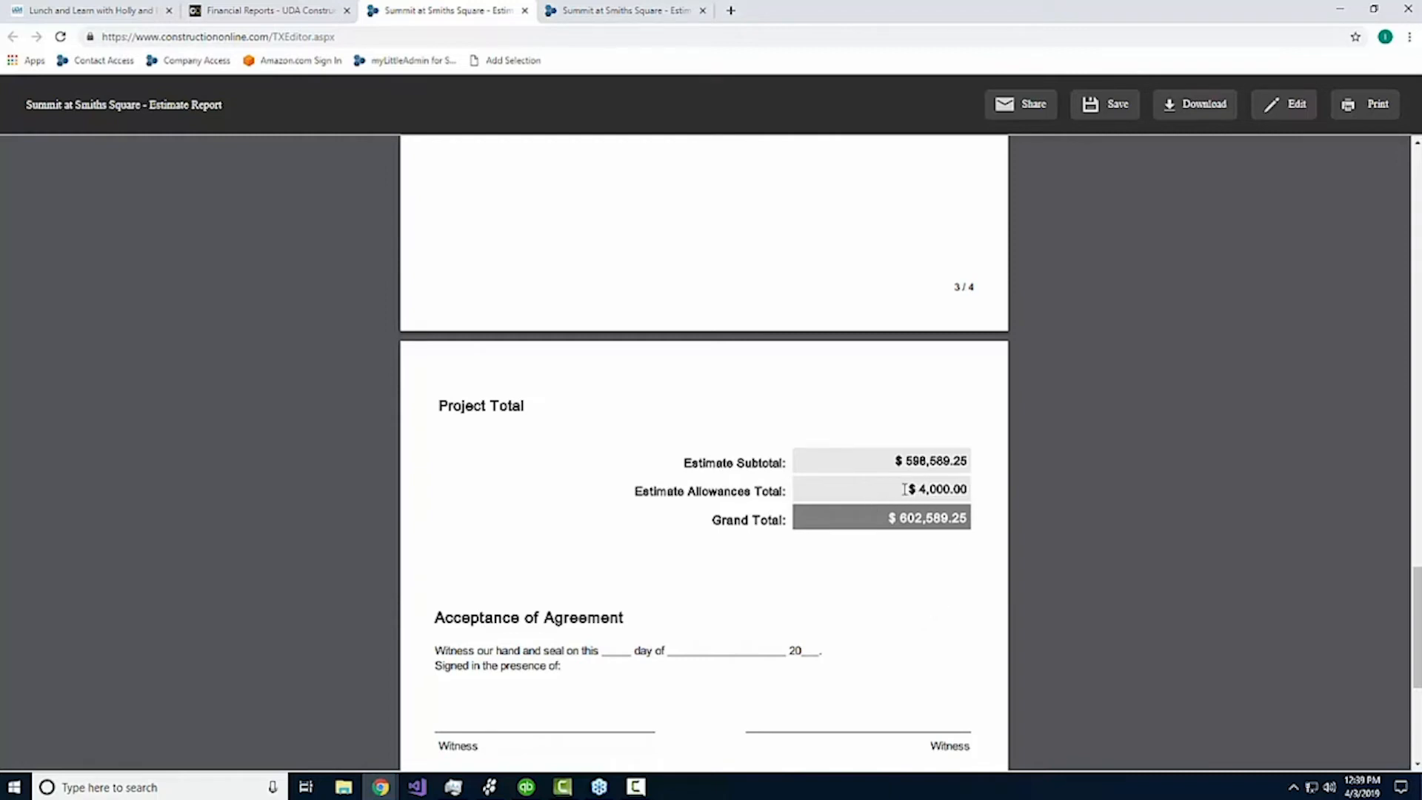
drag(904, 489, 969, 490)
click(990, 412)
scroll(918, 597, up, 1)
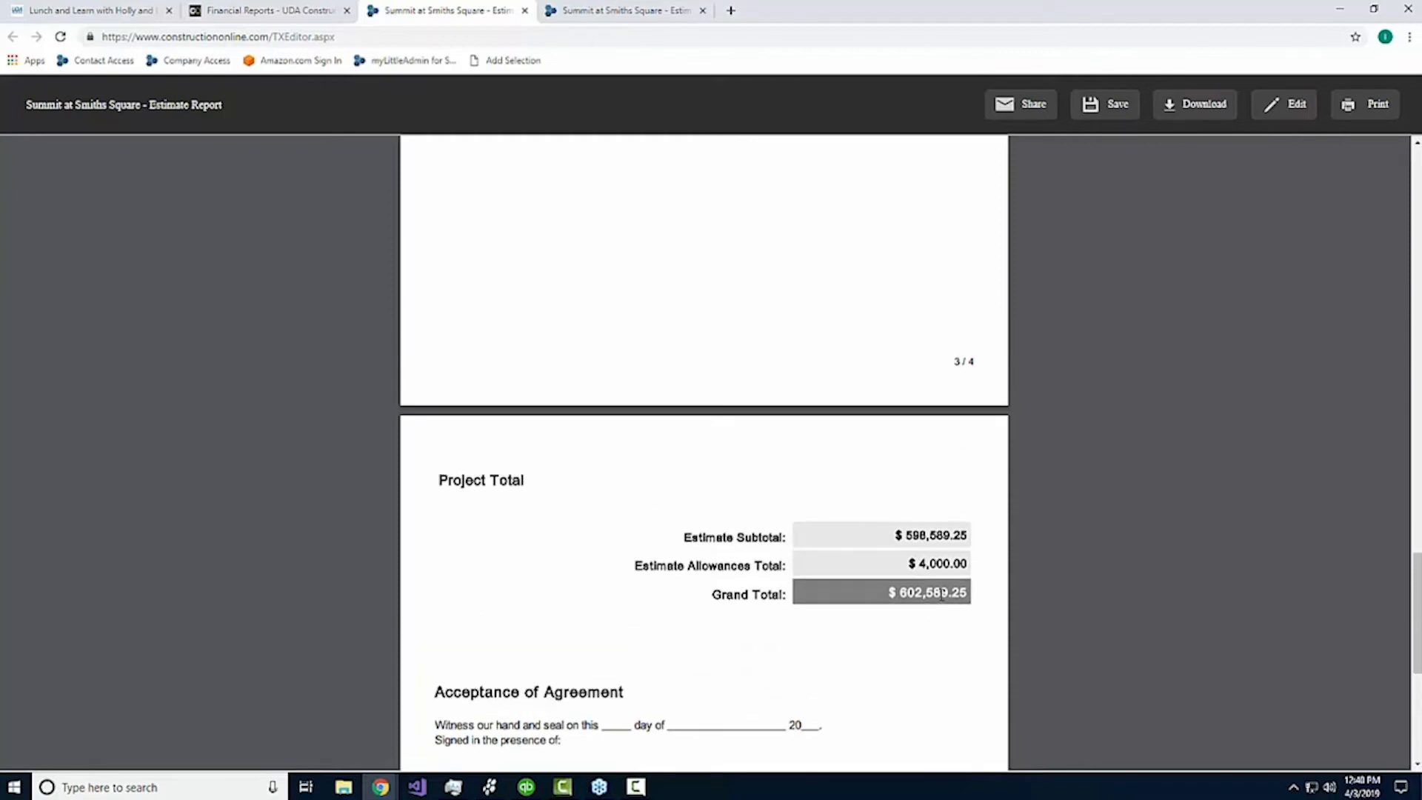
scroll(941, 595, up, 4)
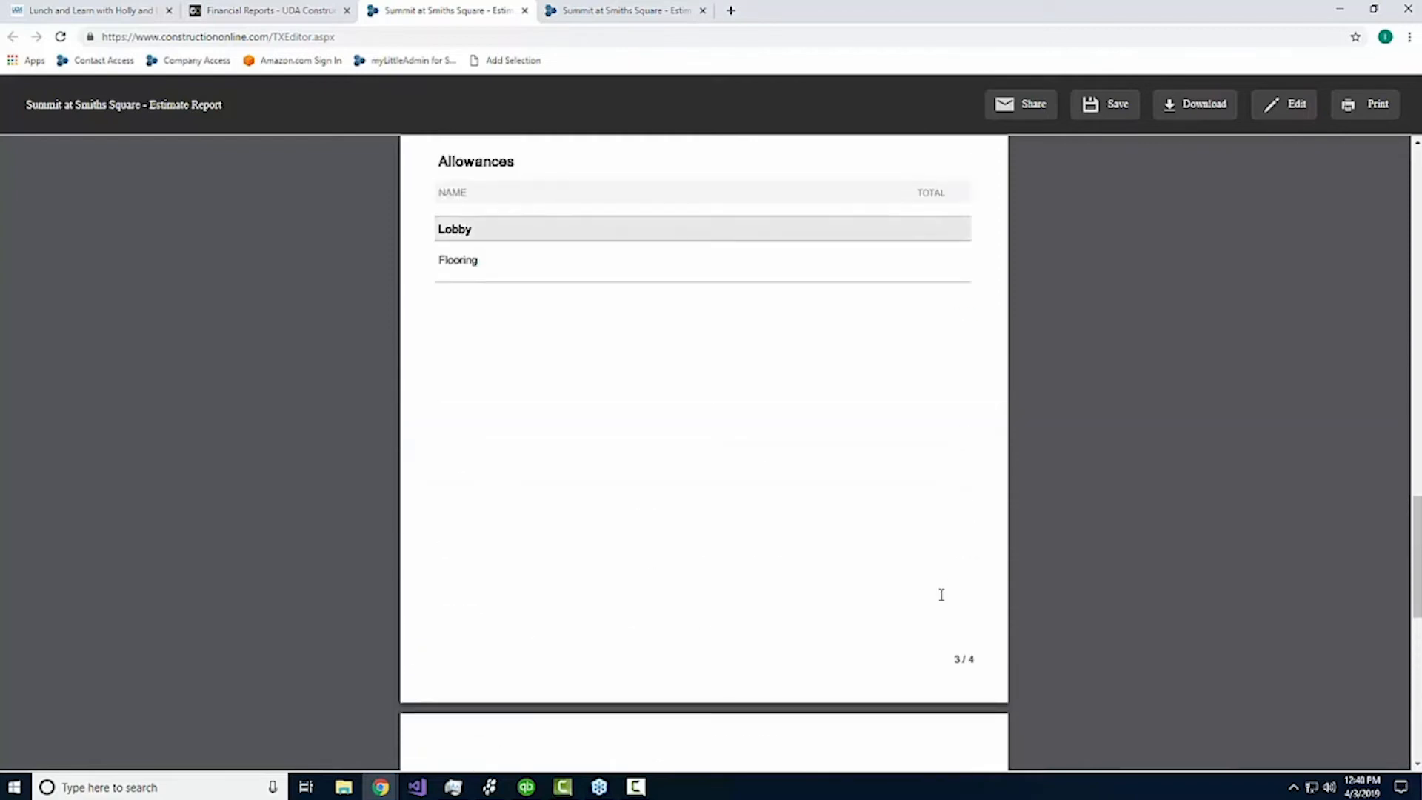
scroll(941, 595, up, 7)
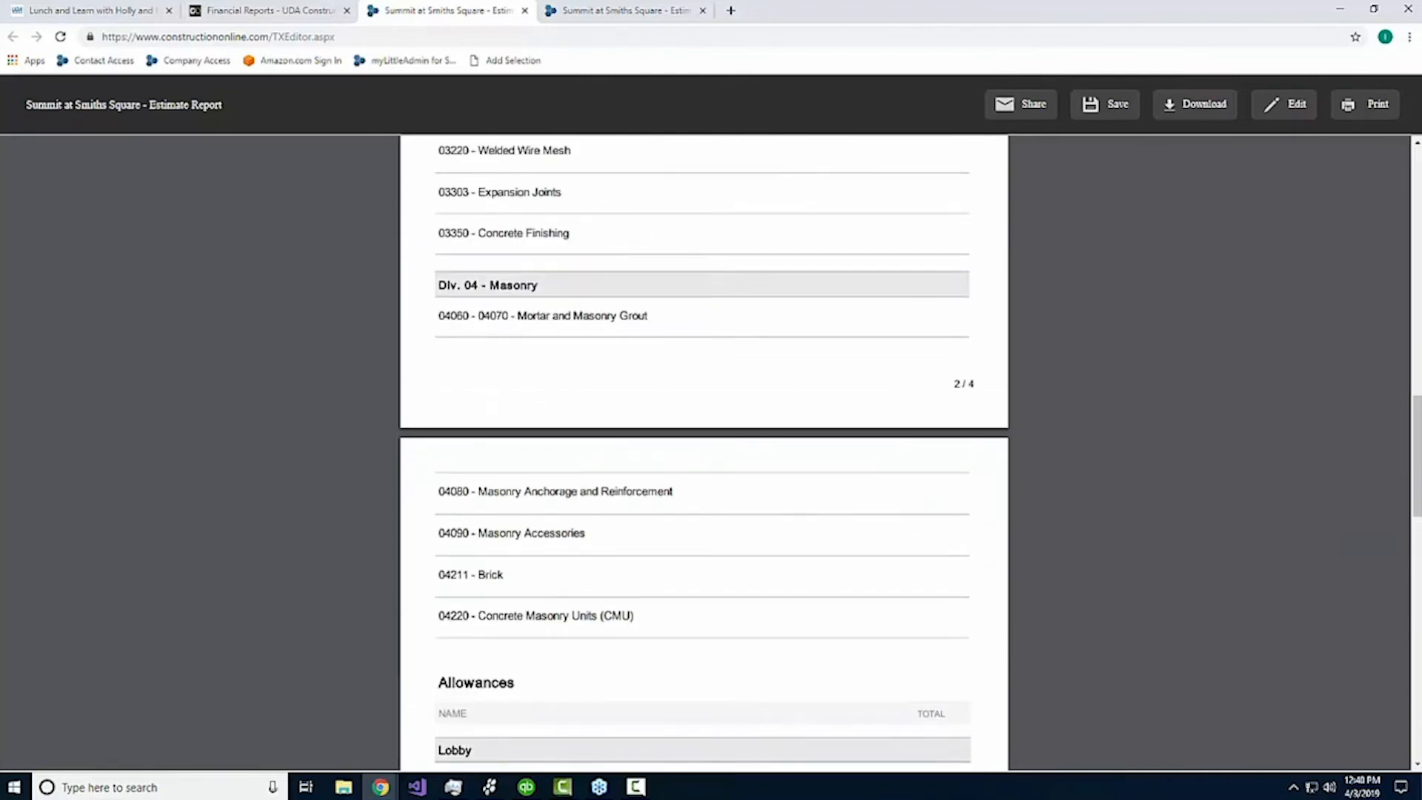
drag(1415, 481, 1405, 200)
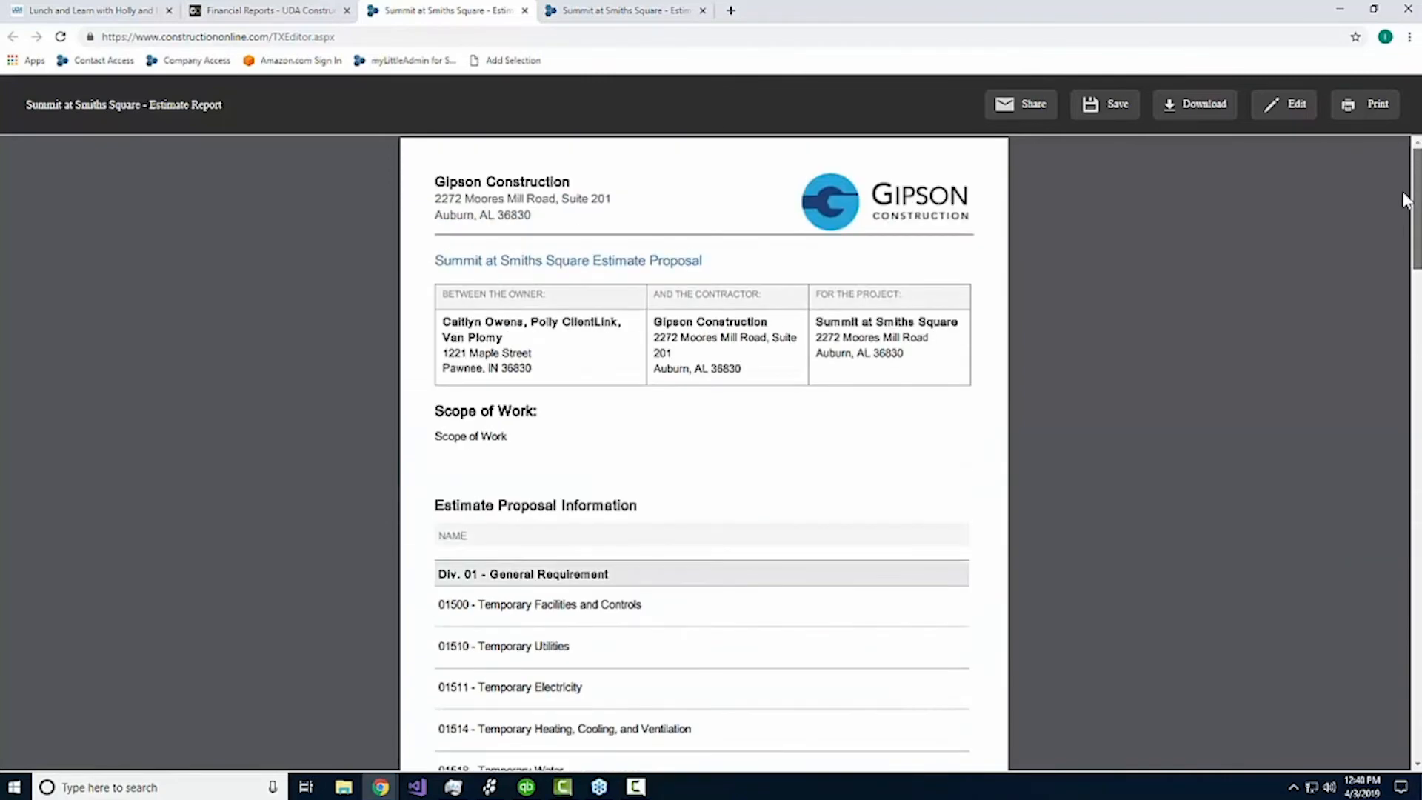
Step: Return to the project's Financial Reports and look through the available report types down to Purchase Order and Request for Quote
click(252, 11)
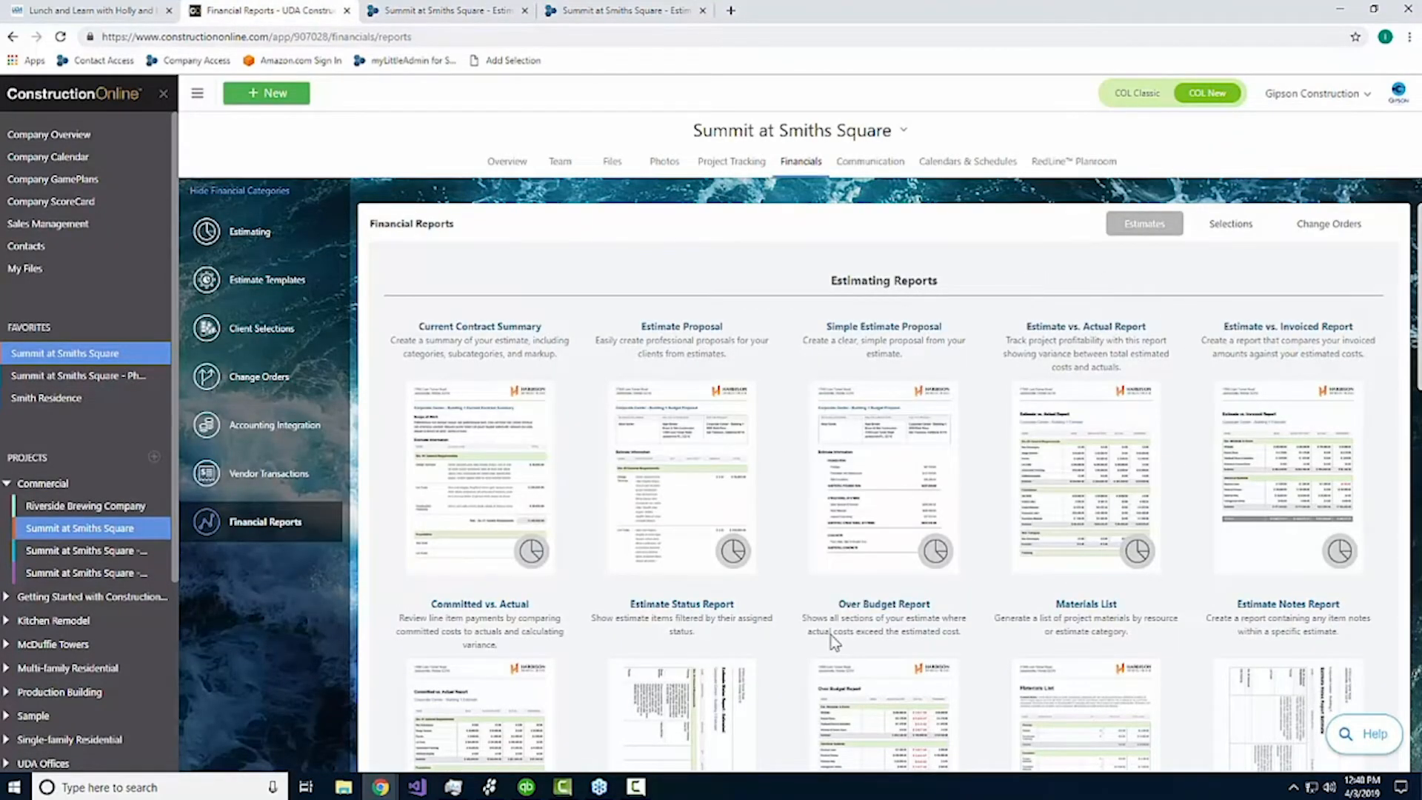
mouse_move(494, 481)
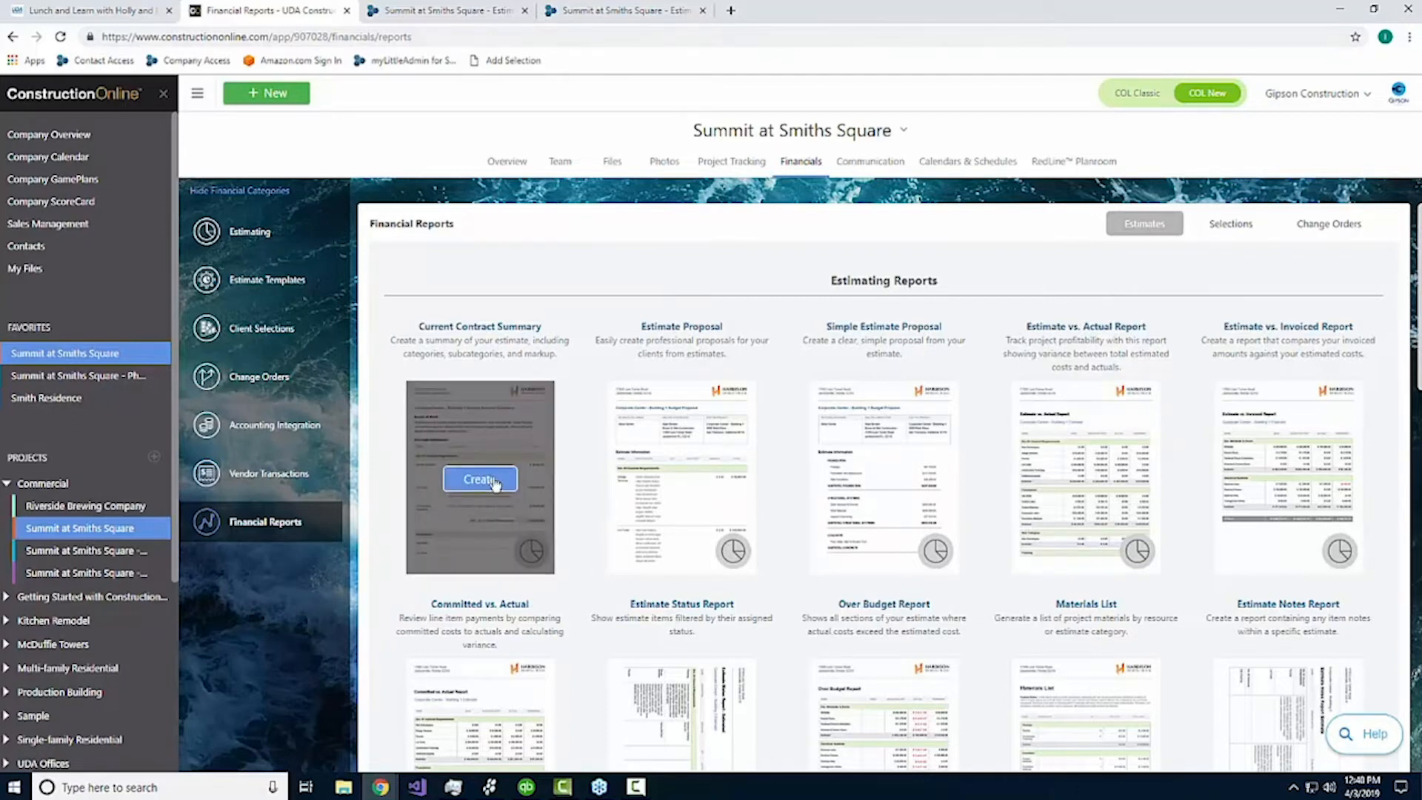
scroll(566, 514, down, 3)
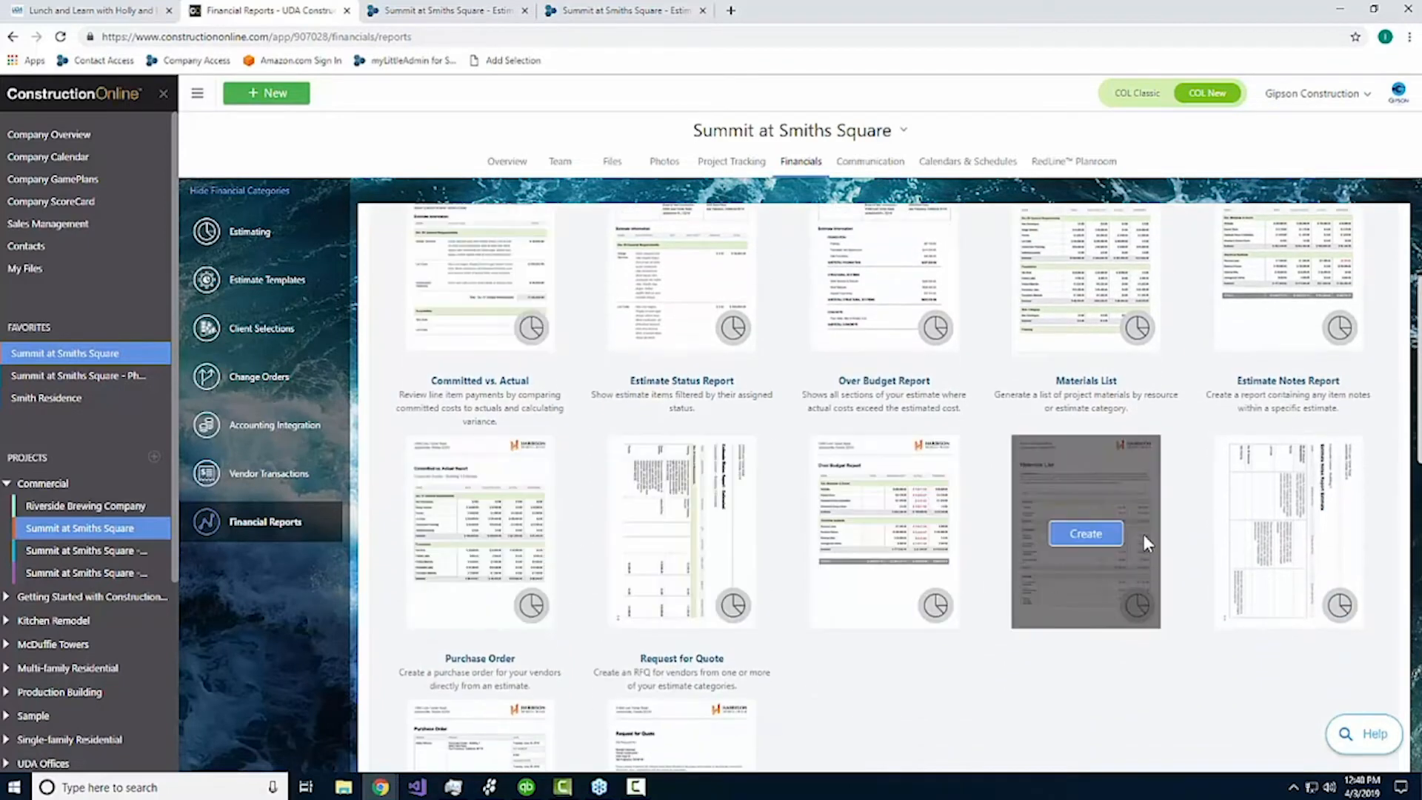
mouse_move(886, 570)
scroll(886, 571, down, 3)
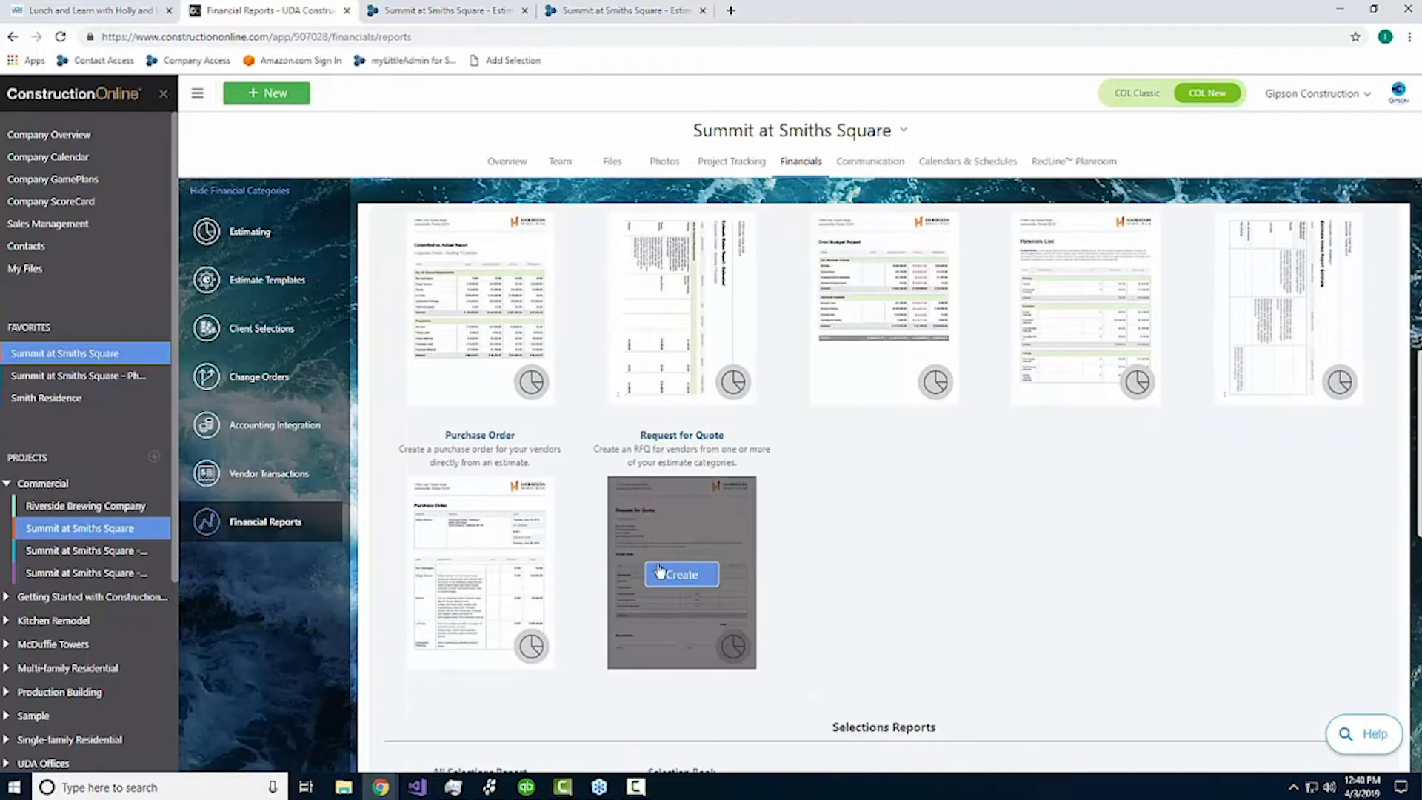
mouse_move(530, 546)
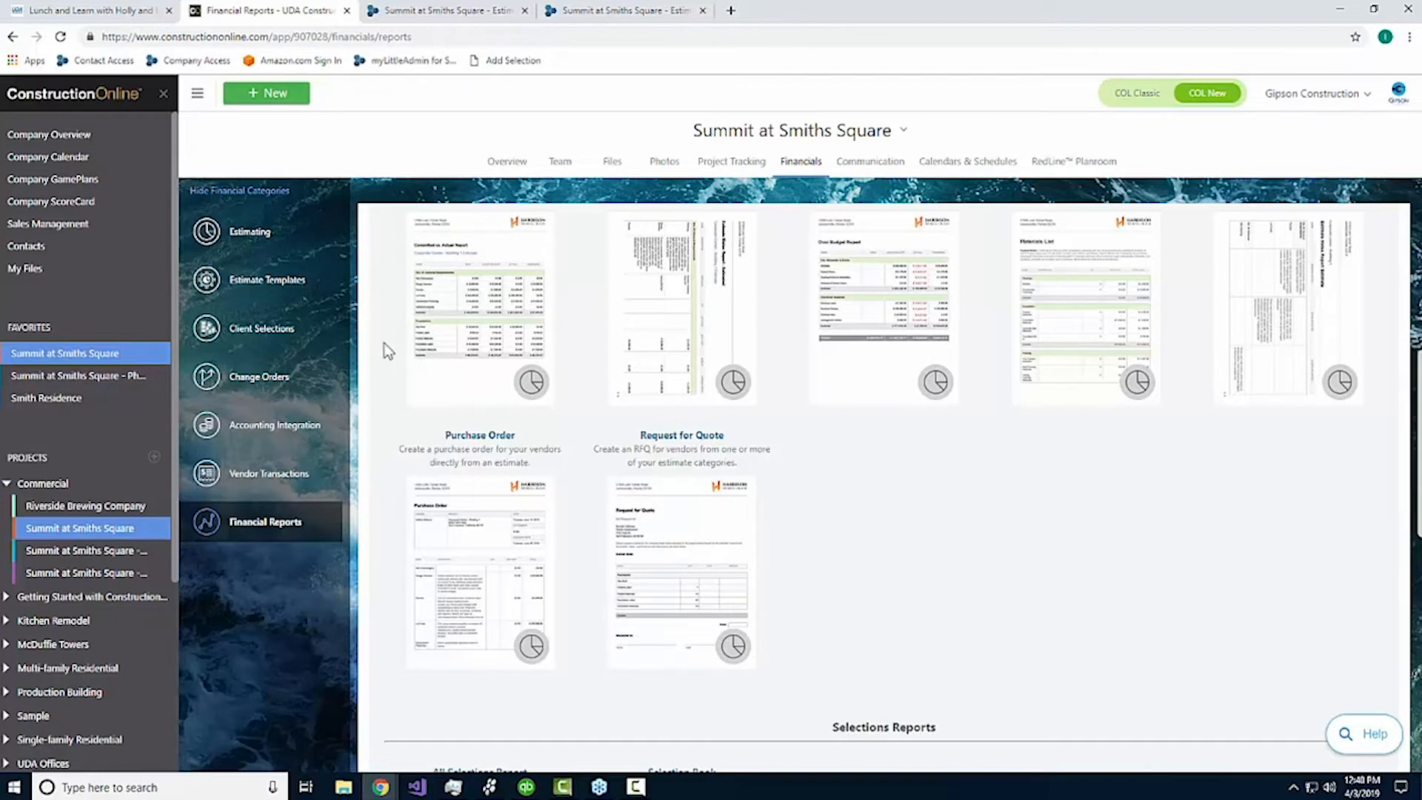
Step: Save the first Estimate Proposal as an Adobe PDF in the Custom Office Templates folder of the Summit at Smiths Square project
click(448, 10)
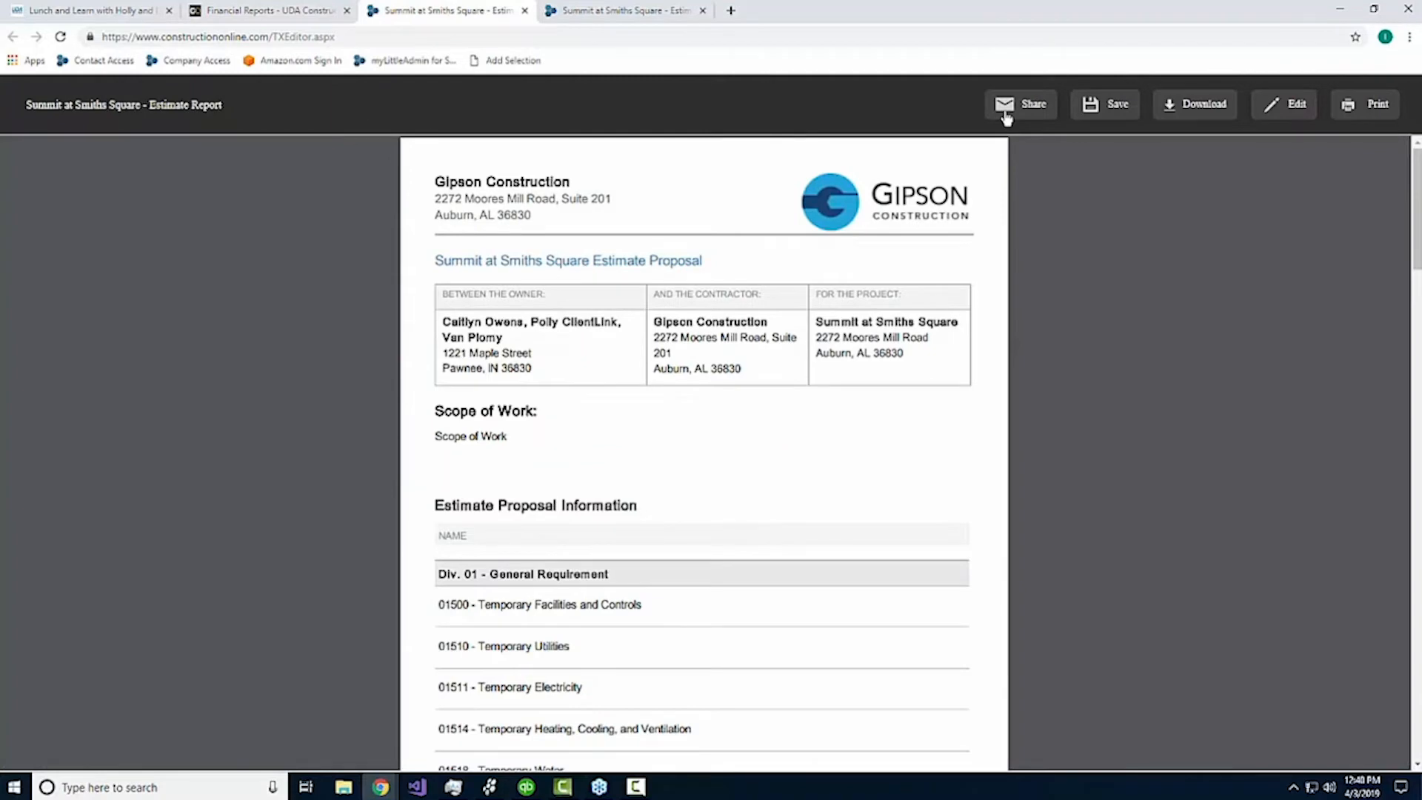
click(1114, 107)
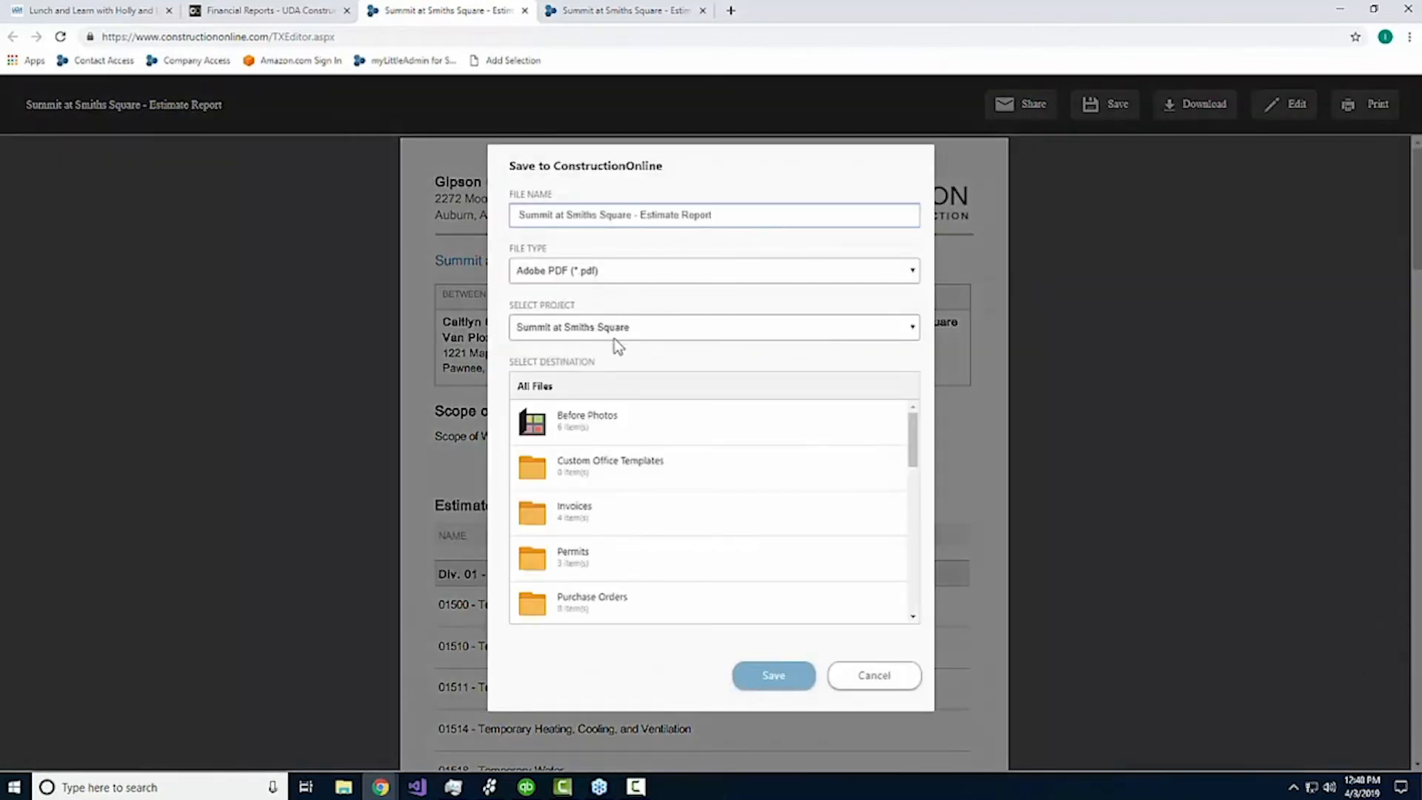
scroll(667, 545, down, 2)
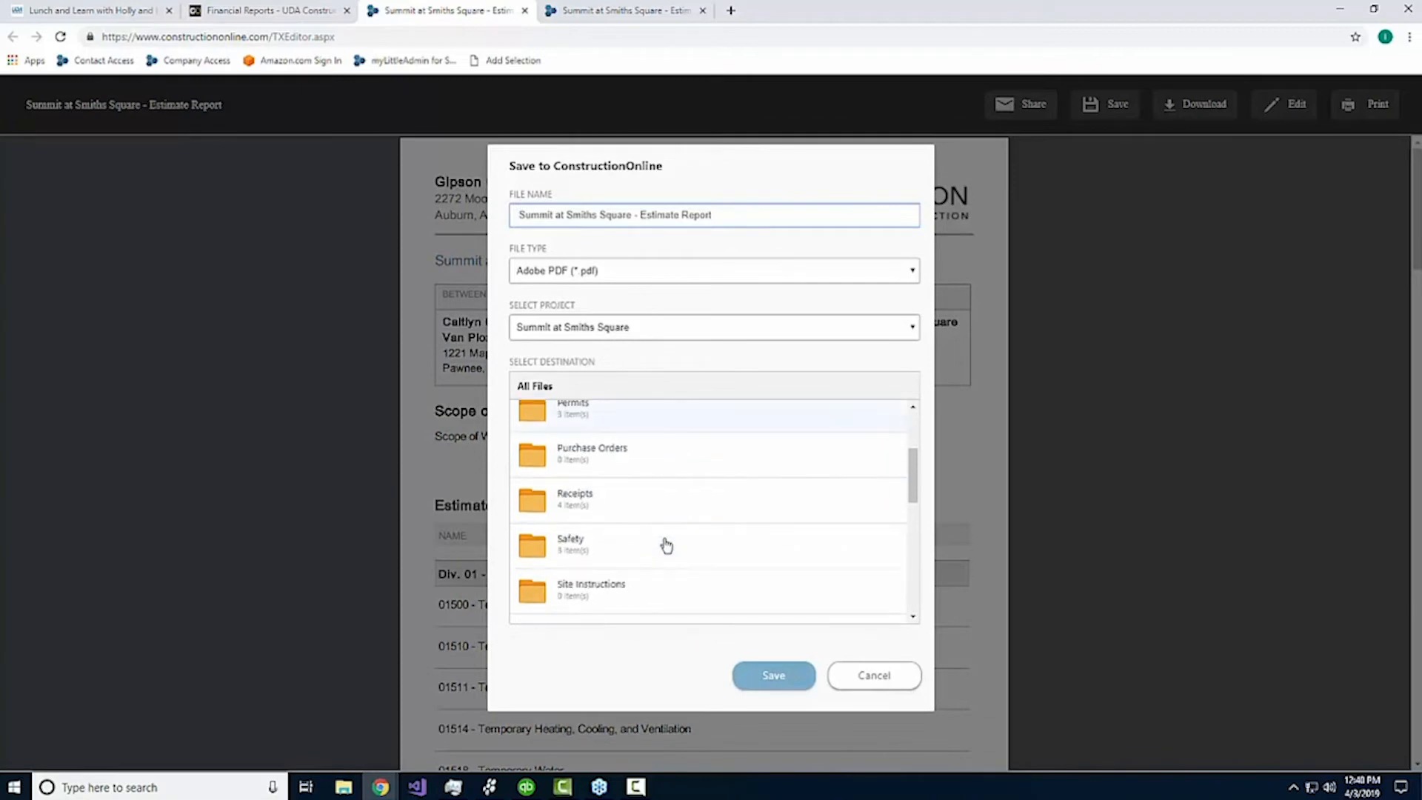
scroll(642, 542, down, 2)
scroll(641, 537, up, 4)
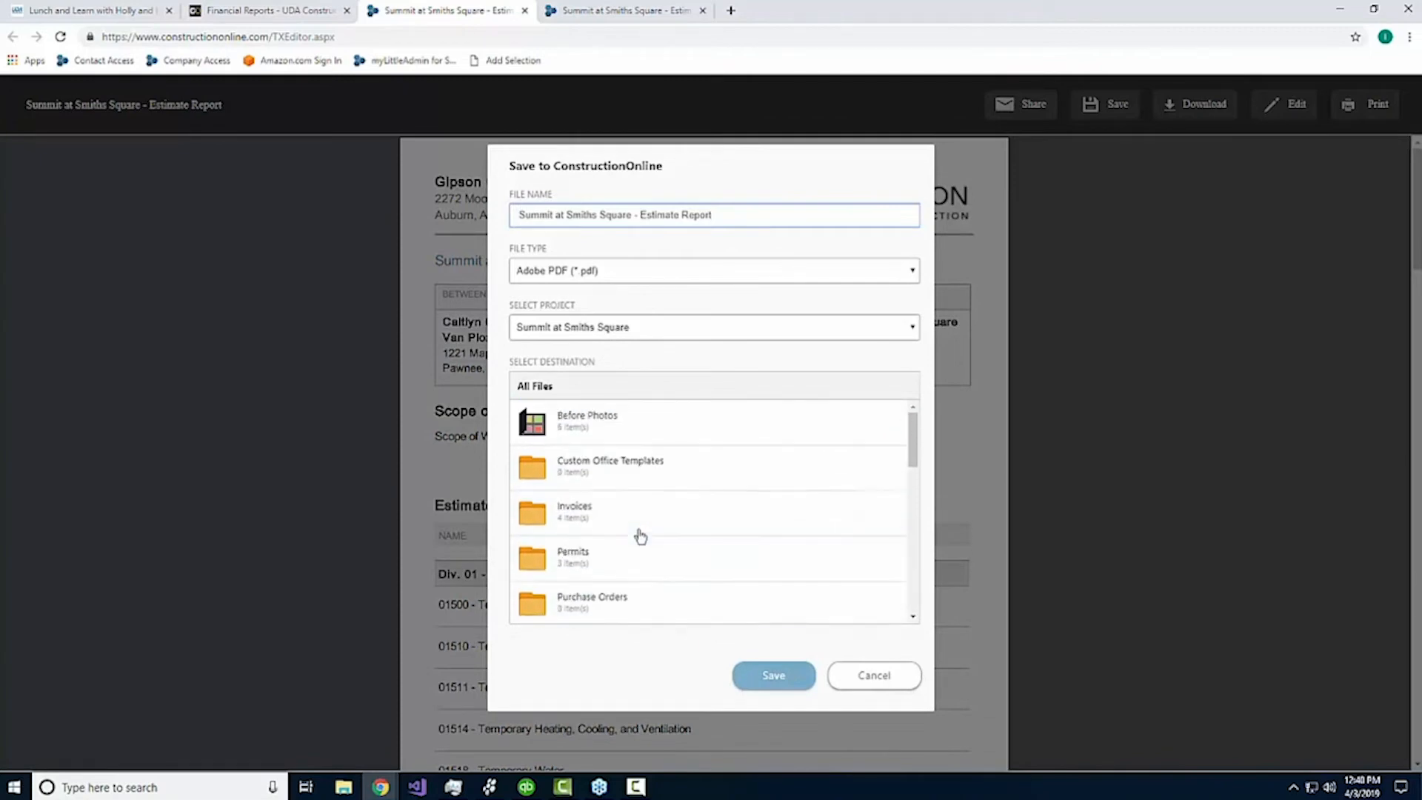
click(624, 475)
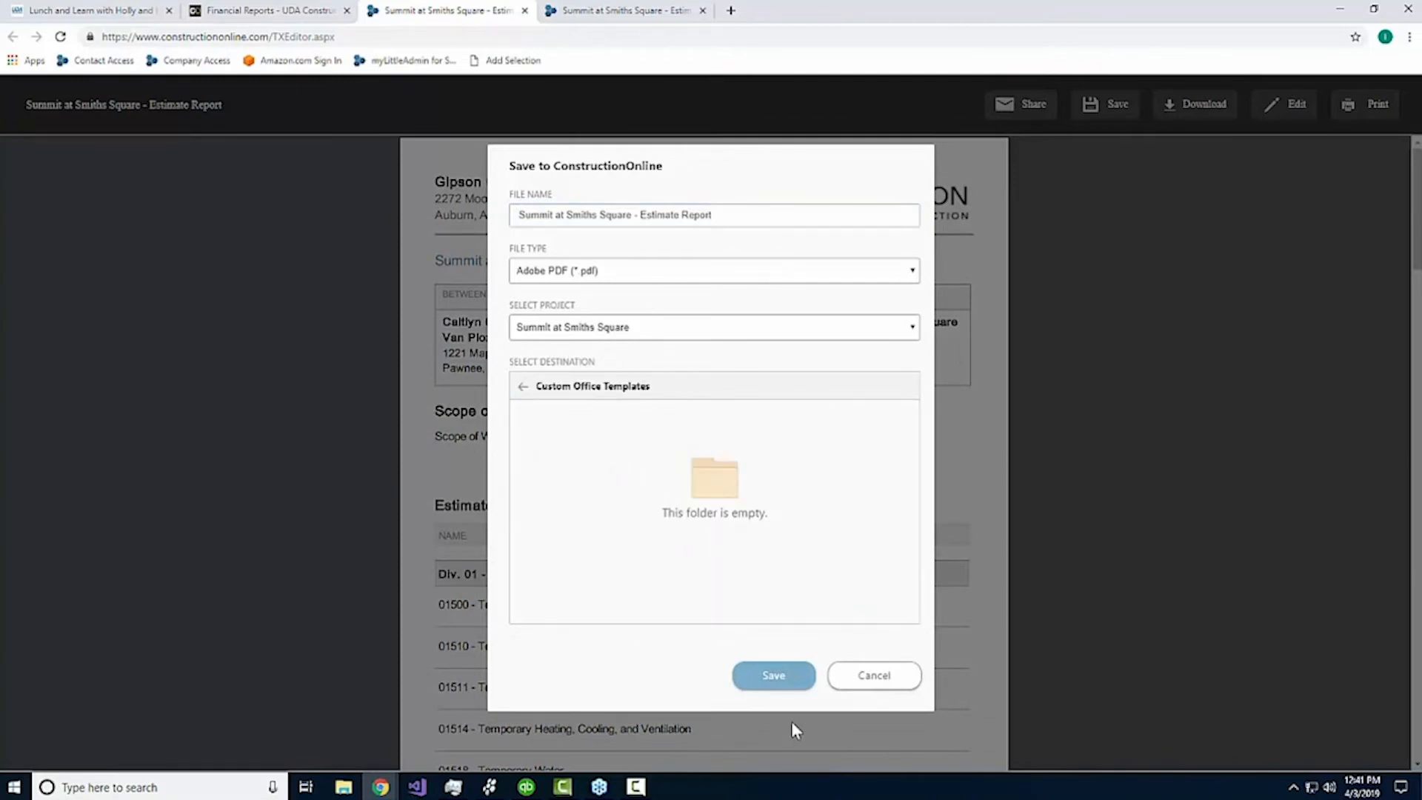
click(806, 687)
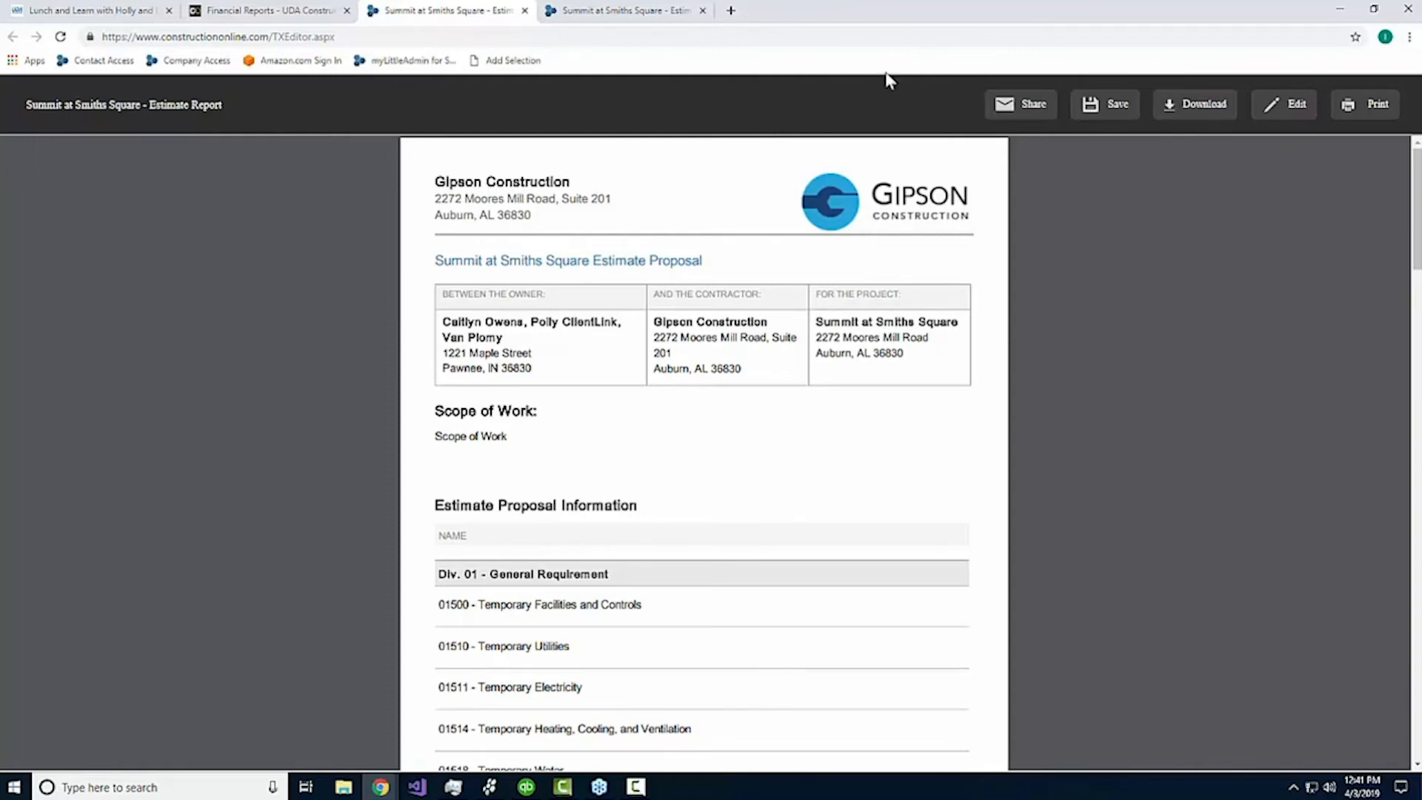
Step: Return to the project's Financial Reports, look over the estimating reports, and open Client Selections to review its categories
click(261, 15)
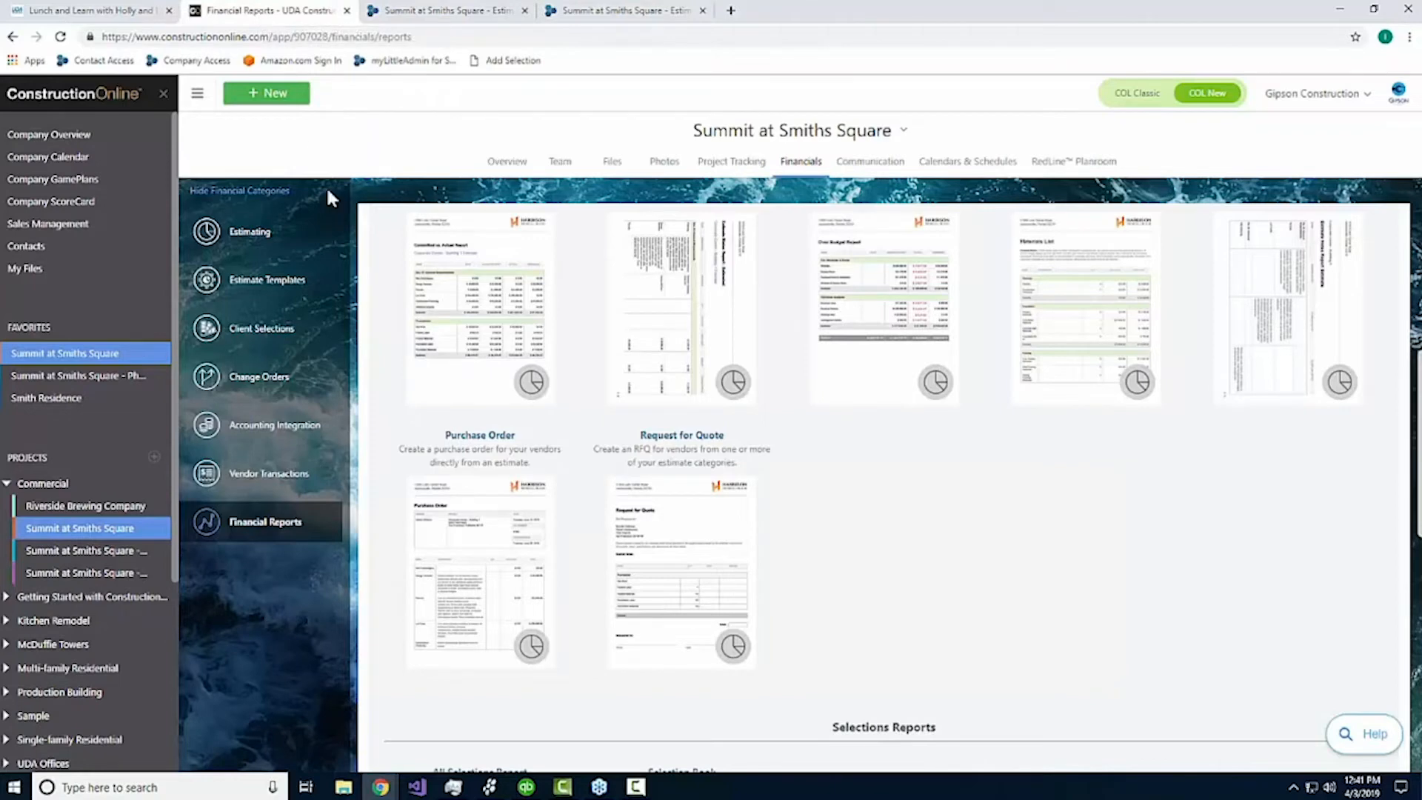
scroll(591, 414, up, 5)
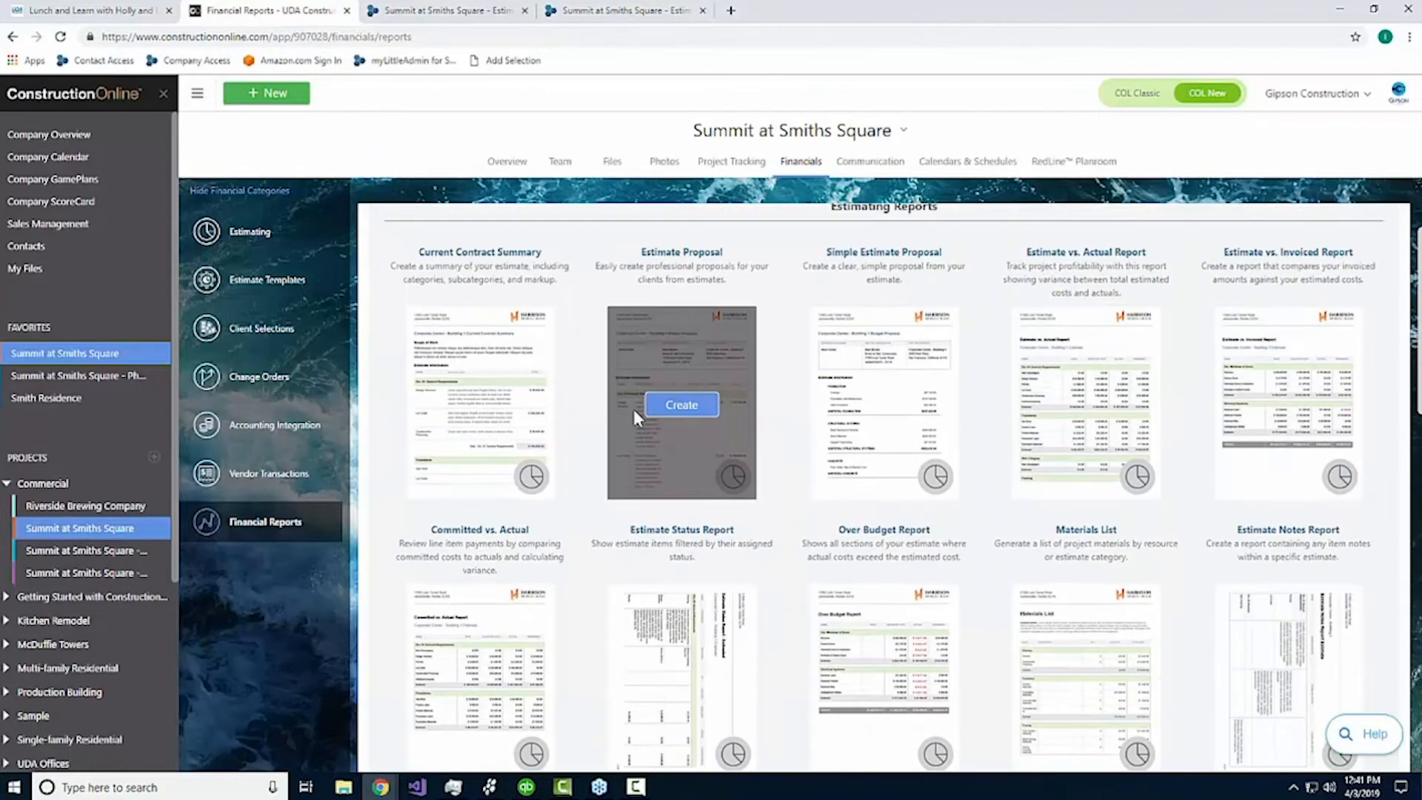
scroll(640, 417, up, 1)
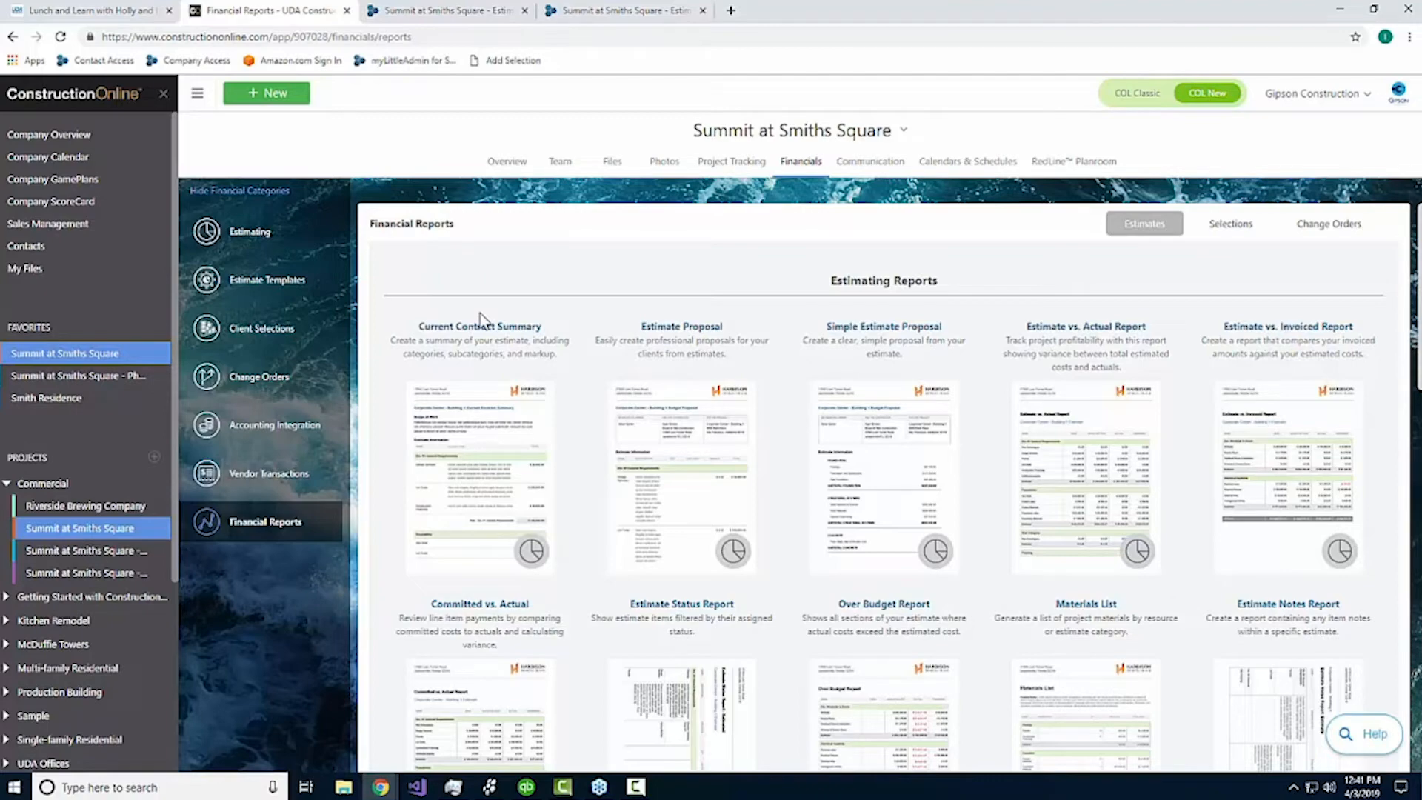
click(295, 327)
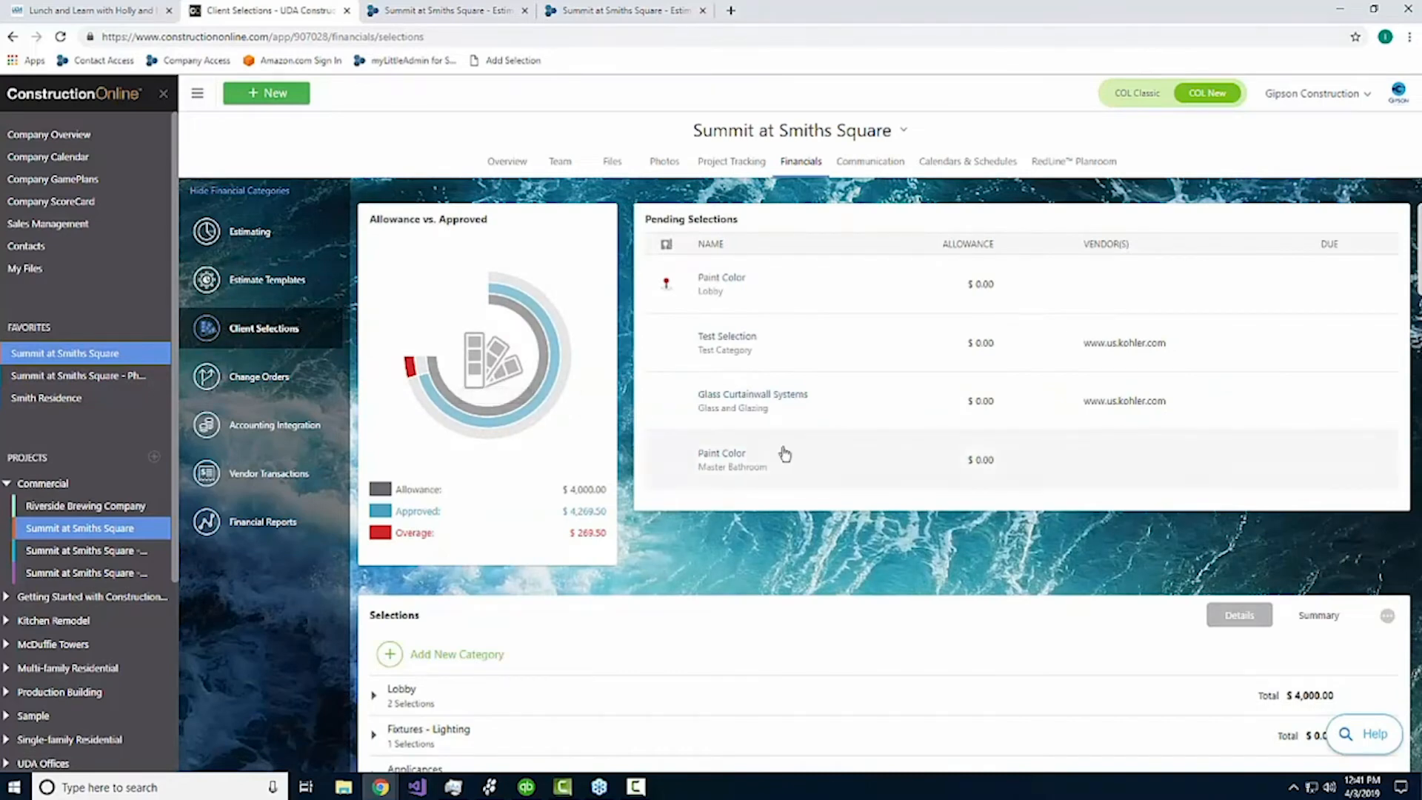
scroll(785, 454, down, 2)
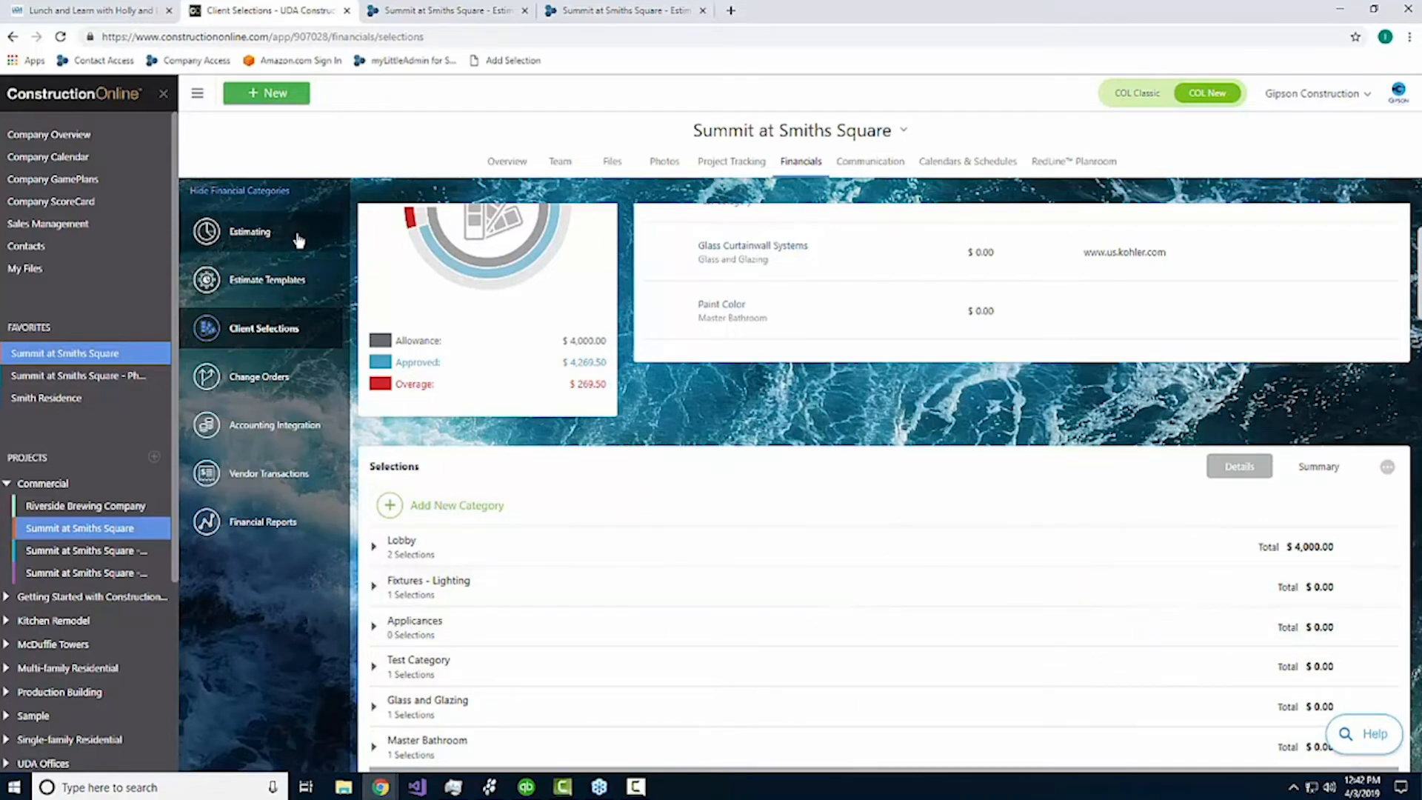
Step: Show the project's estimate in the Advanced Estimate column view and go to its Allowances & Change Orders section
click(310, 243)
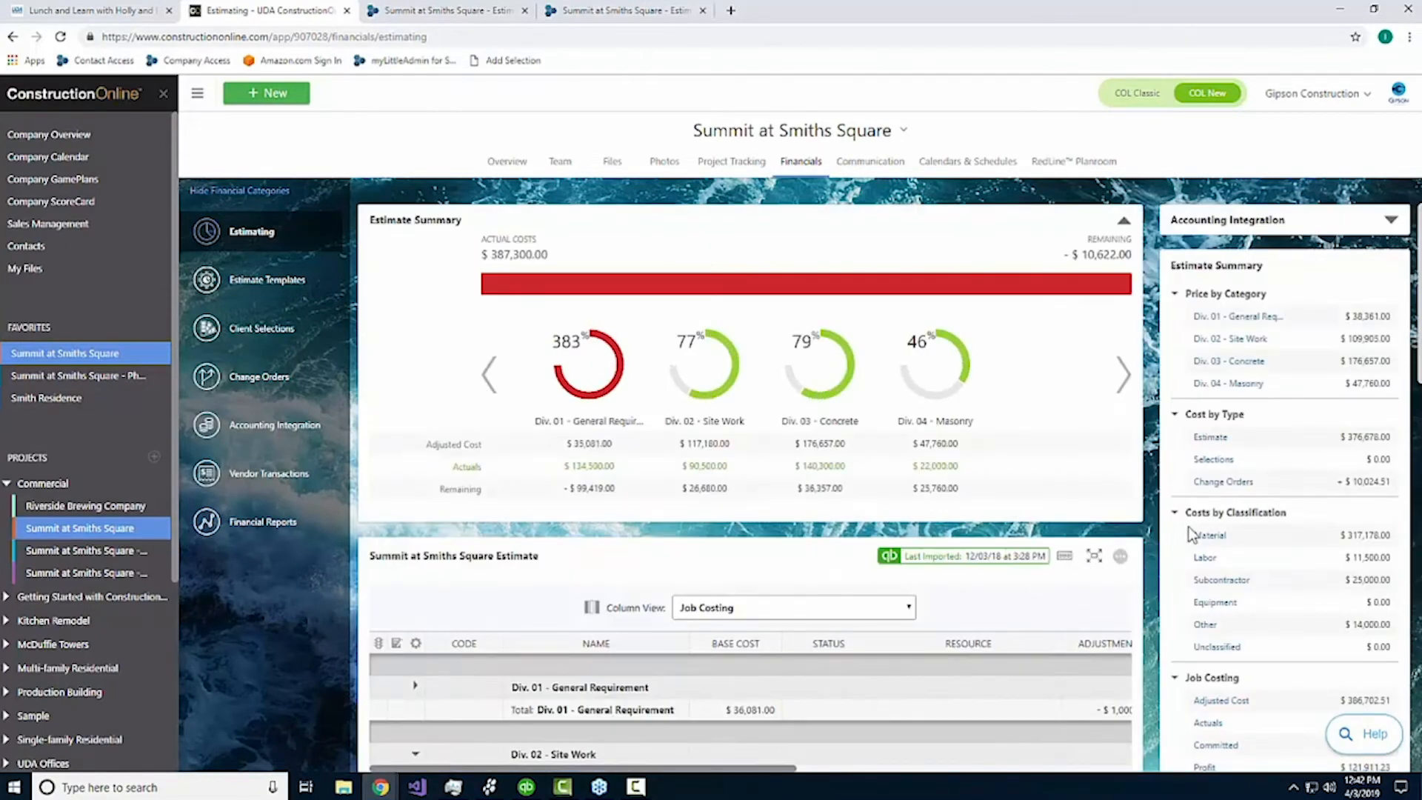
click(879, 612)
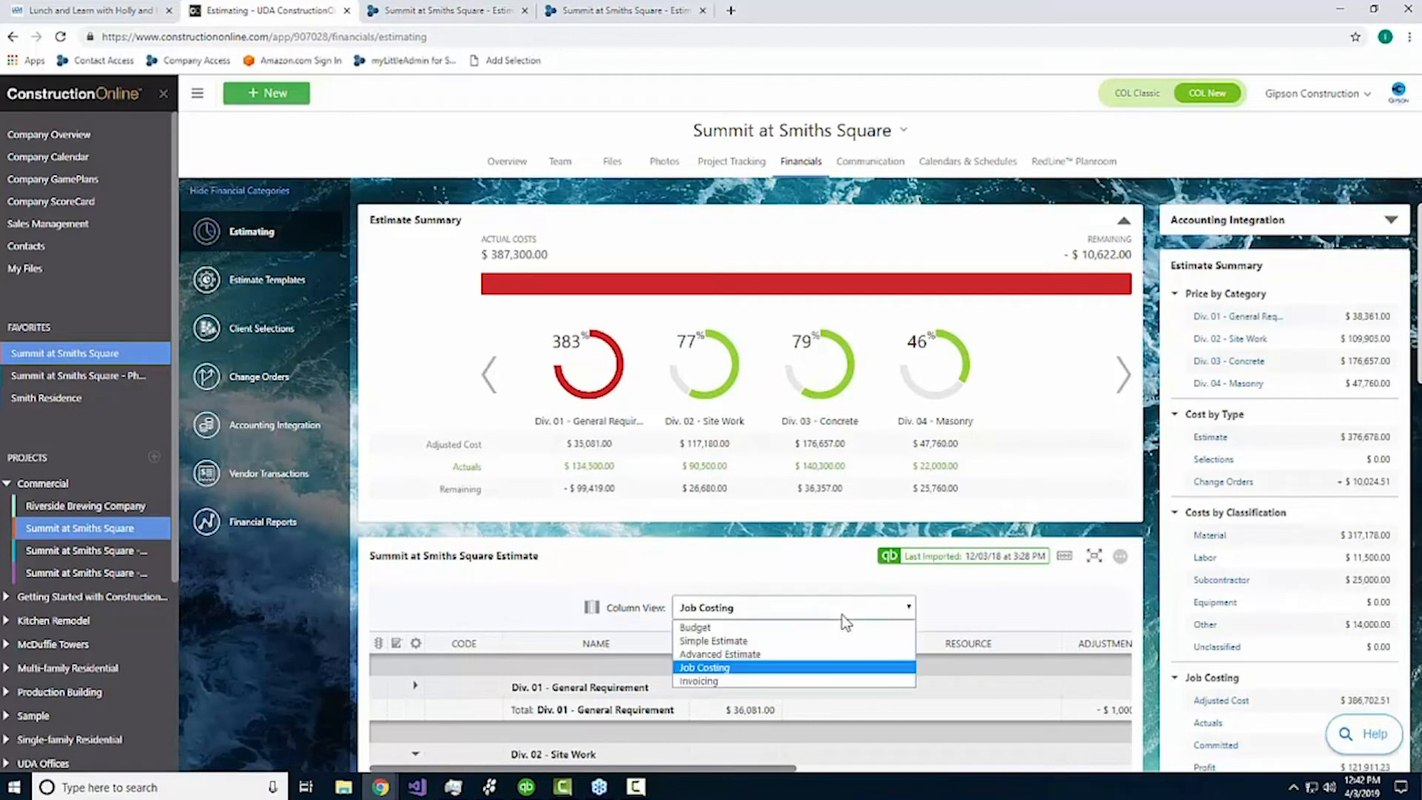
click(768, 655)
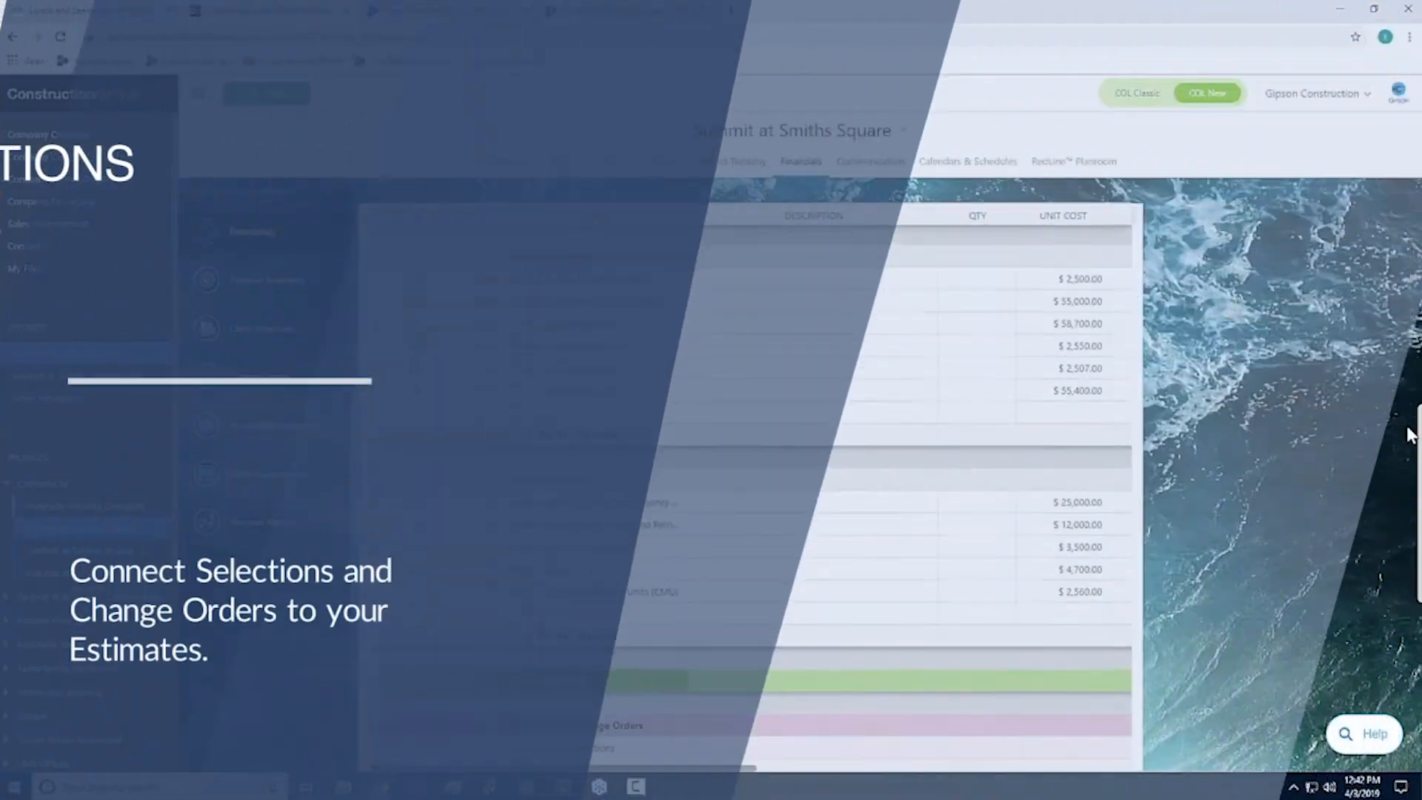
scroll(1410, 435, down, 10)
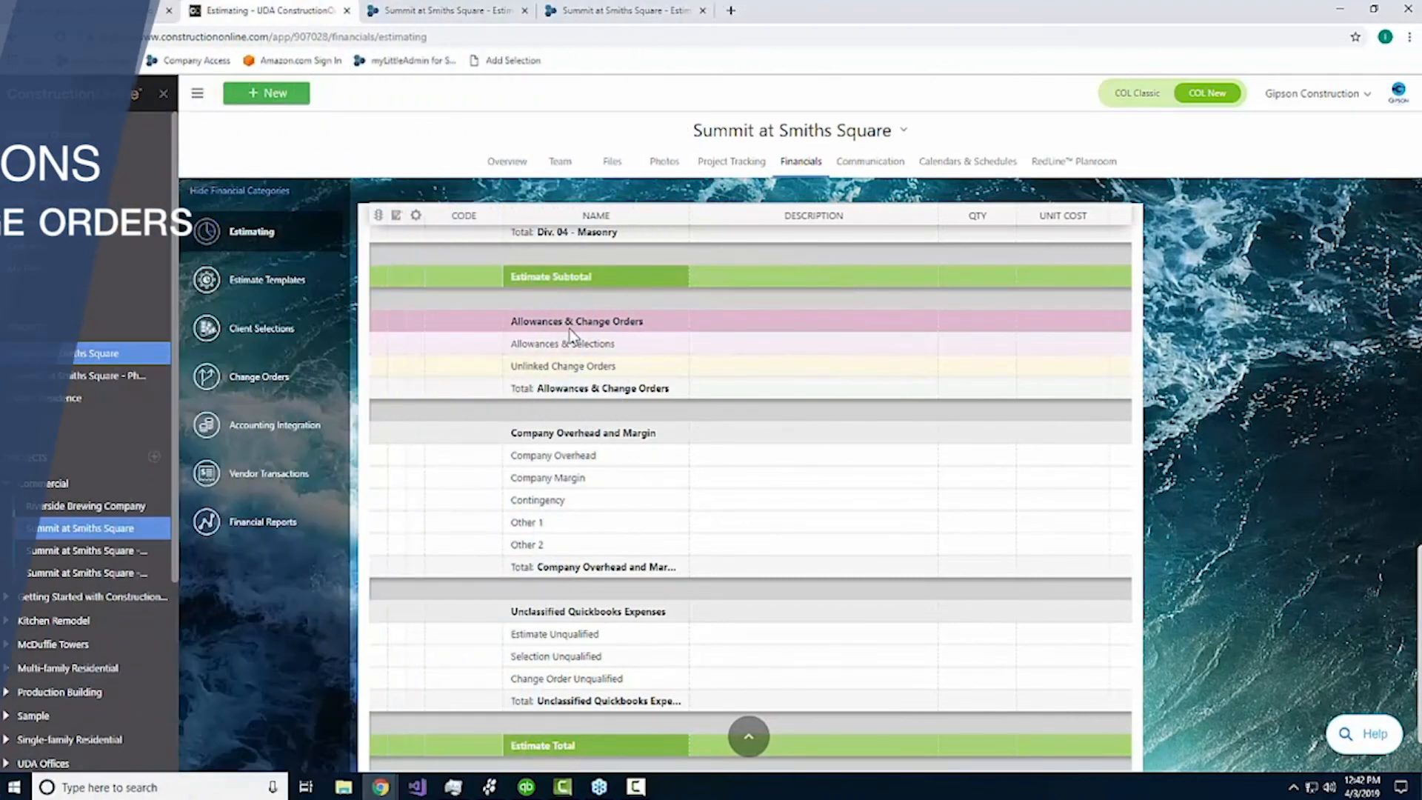
Step: Open Client Selections from the estimate's Allowances & Selections row and expand the Lobby and Fixtures - Lighting categories
mouse_move(545, 349)
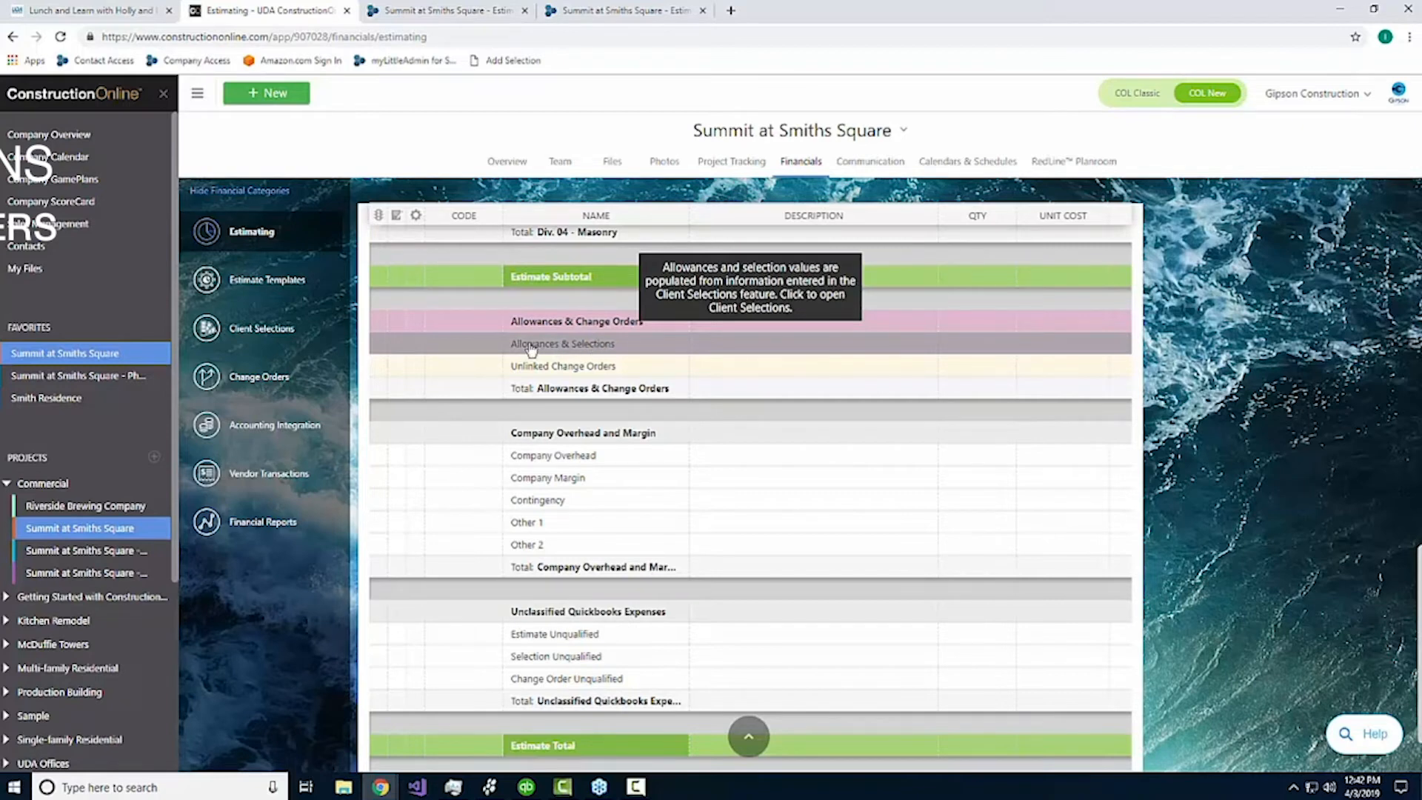
click(608, 345)
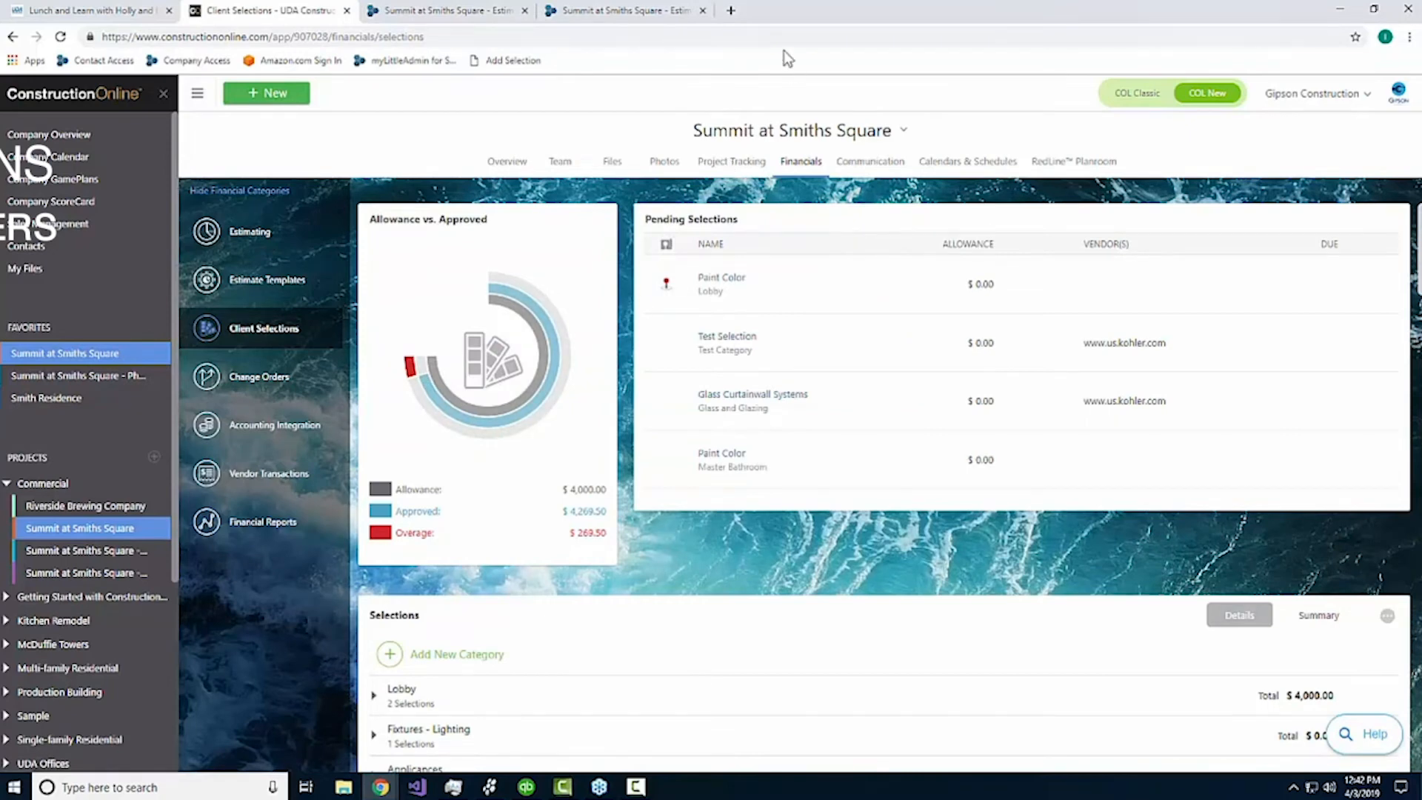
scroll(841, 252, down, 3)
scroll(852, 343, down, 3)
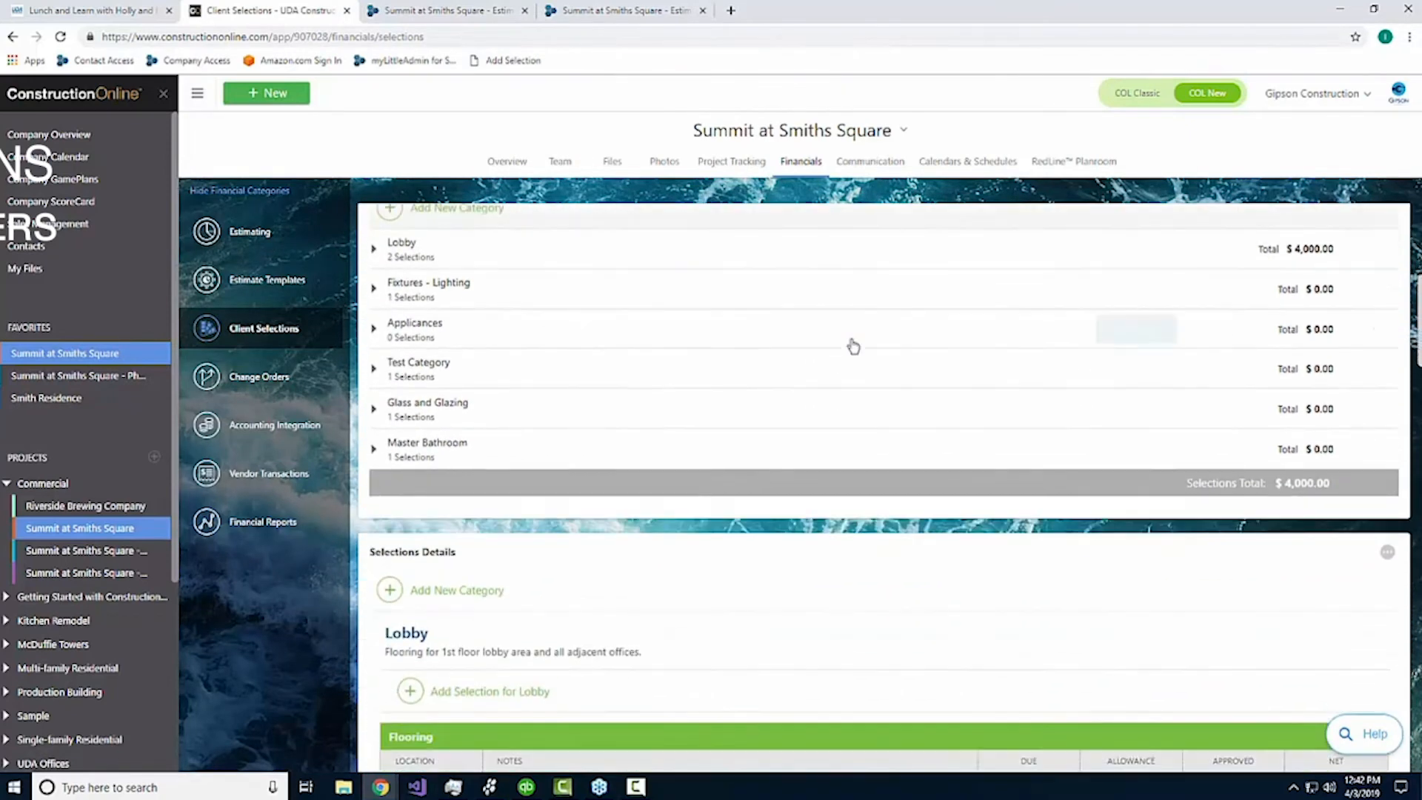
scroll(815, 341, up, 1)
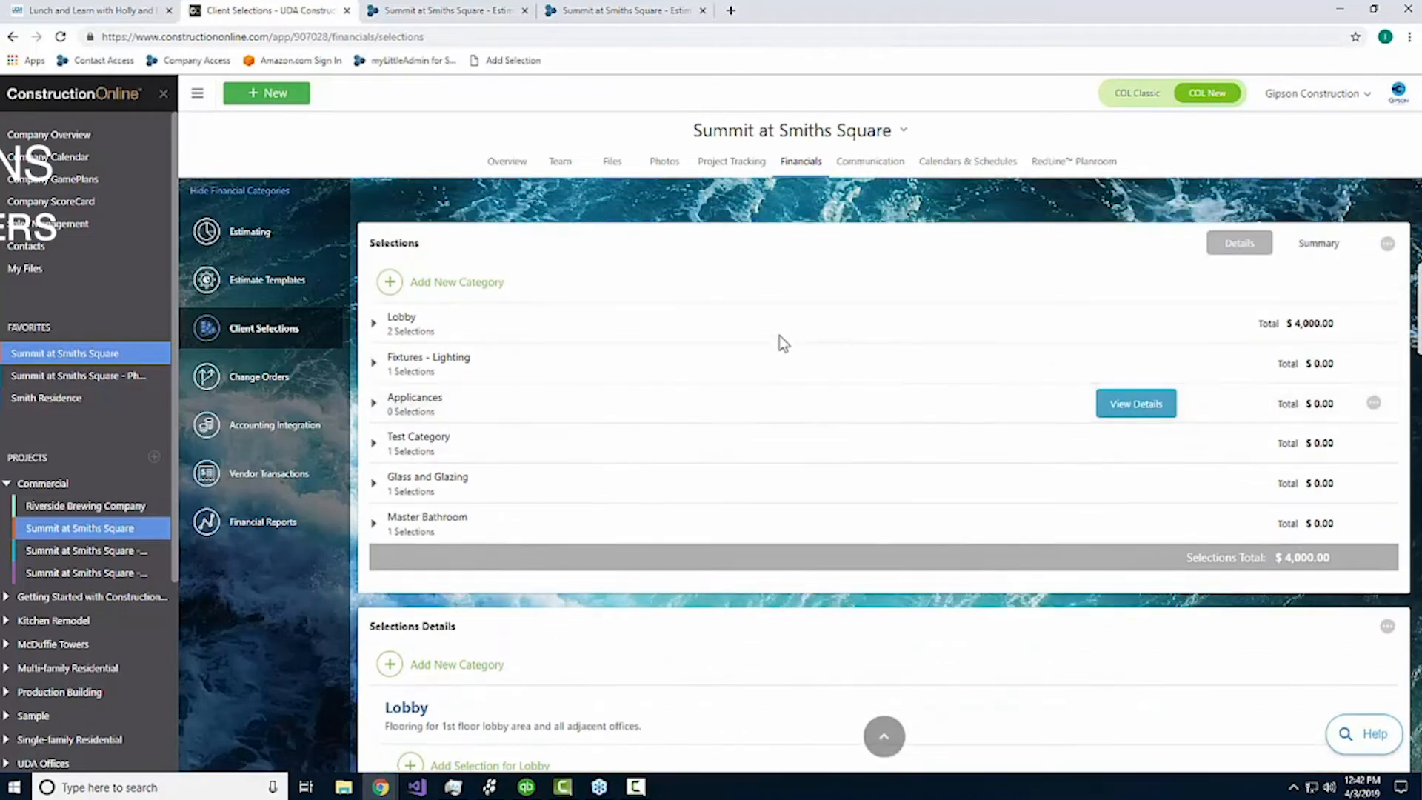
click(389, 326)
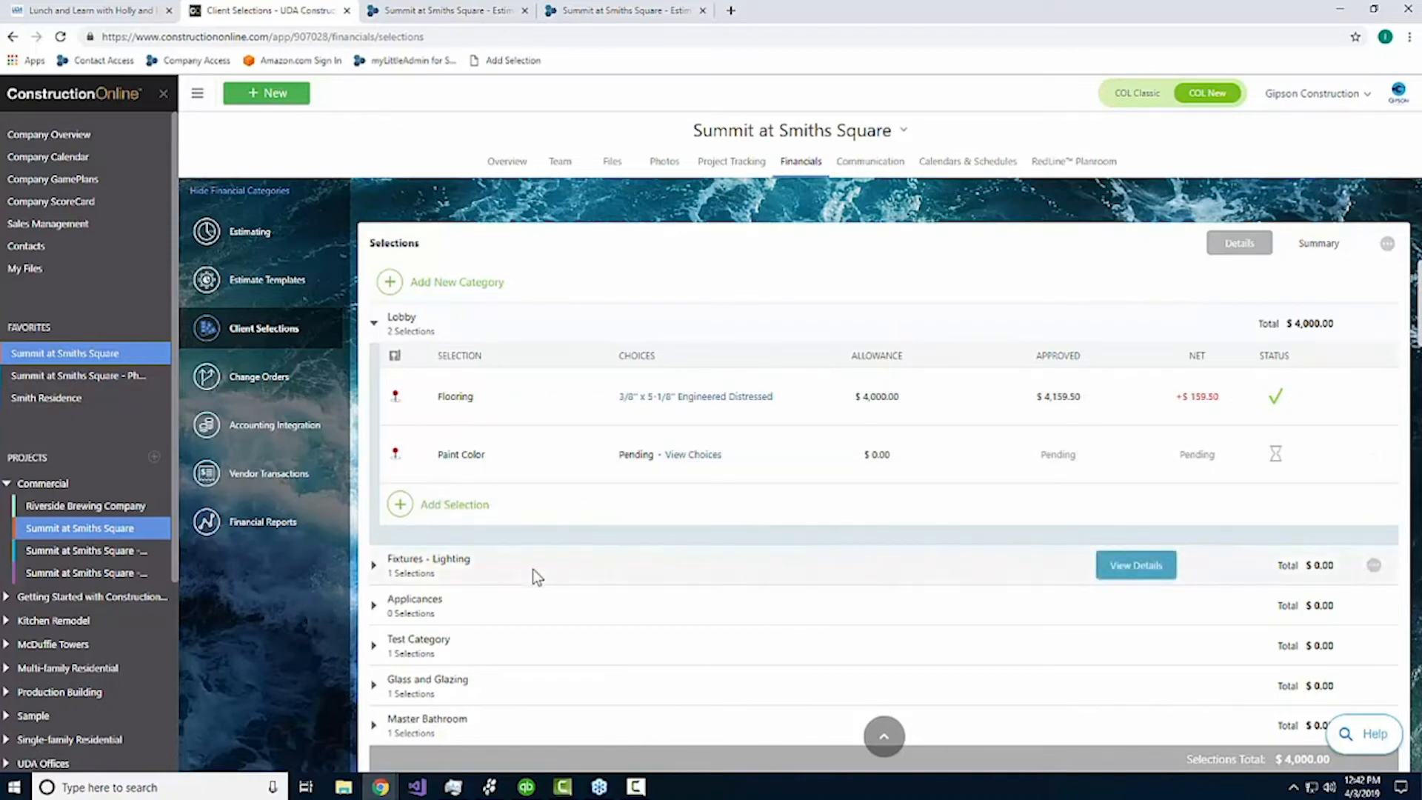
click(375, 565)
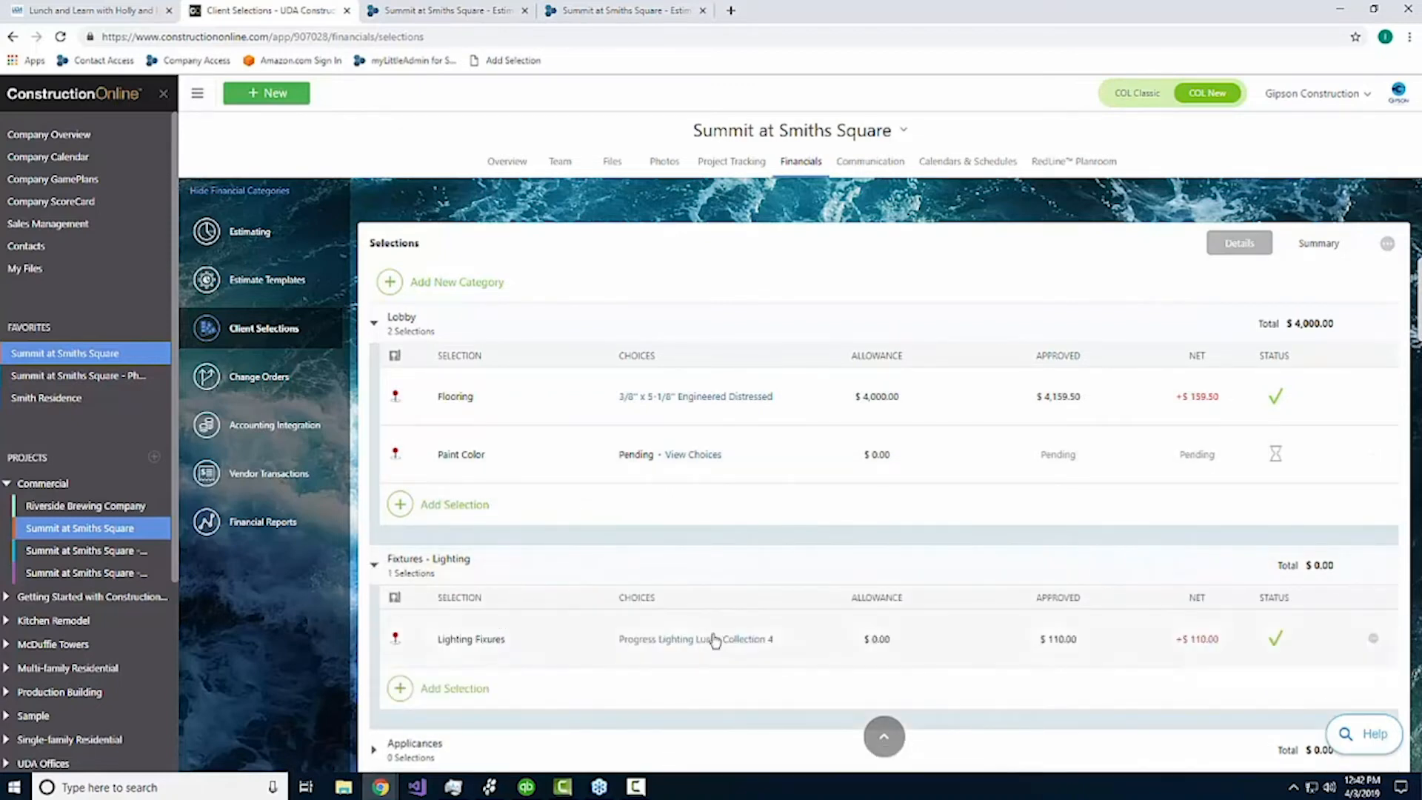
Step: Review the name, vendor, markup and price of the Progress Lighting Lucky Collection choice and close it without changes
click(726, 647)
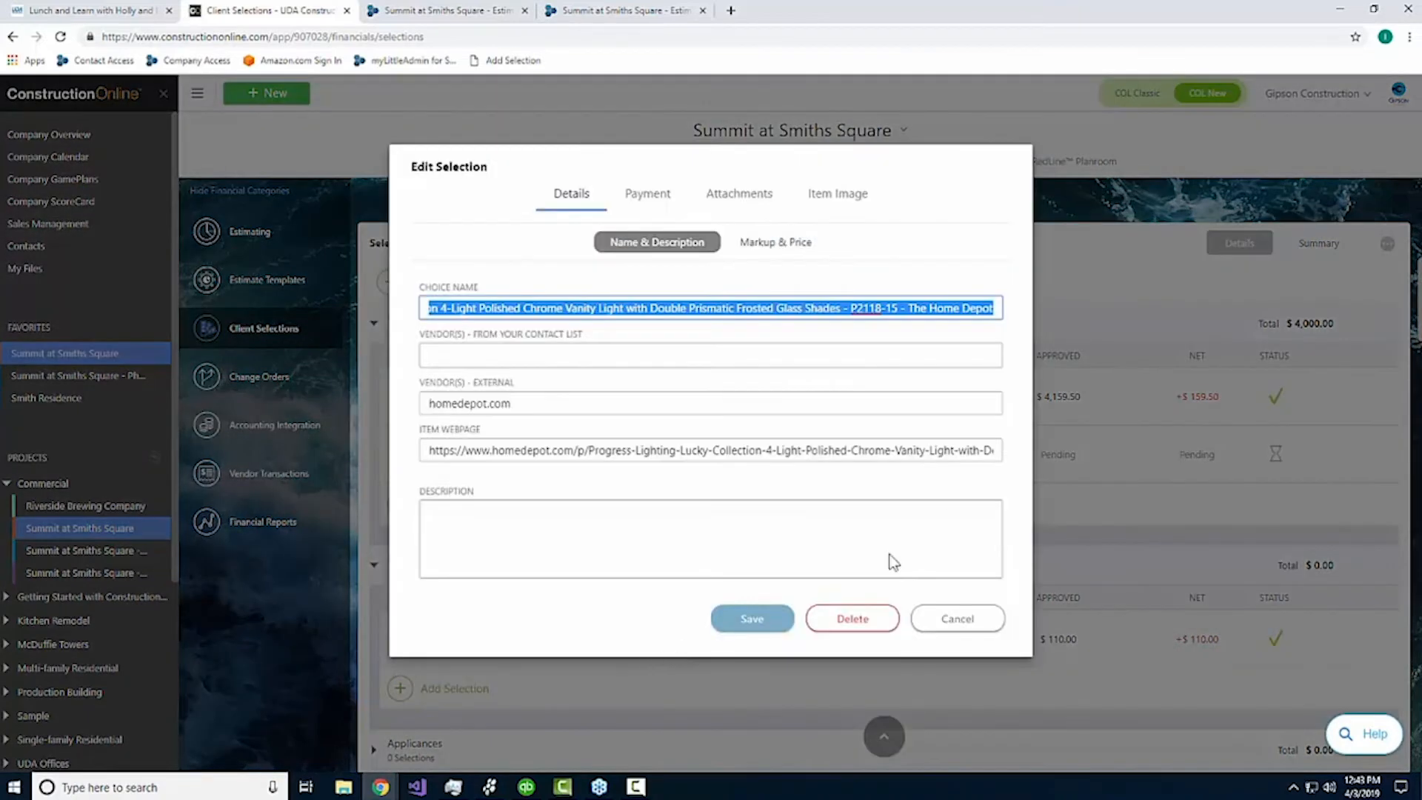
click(782, 243)
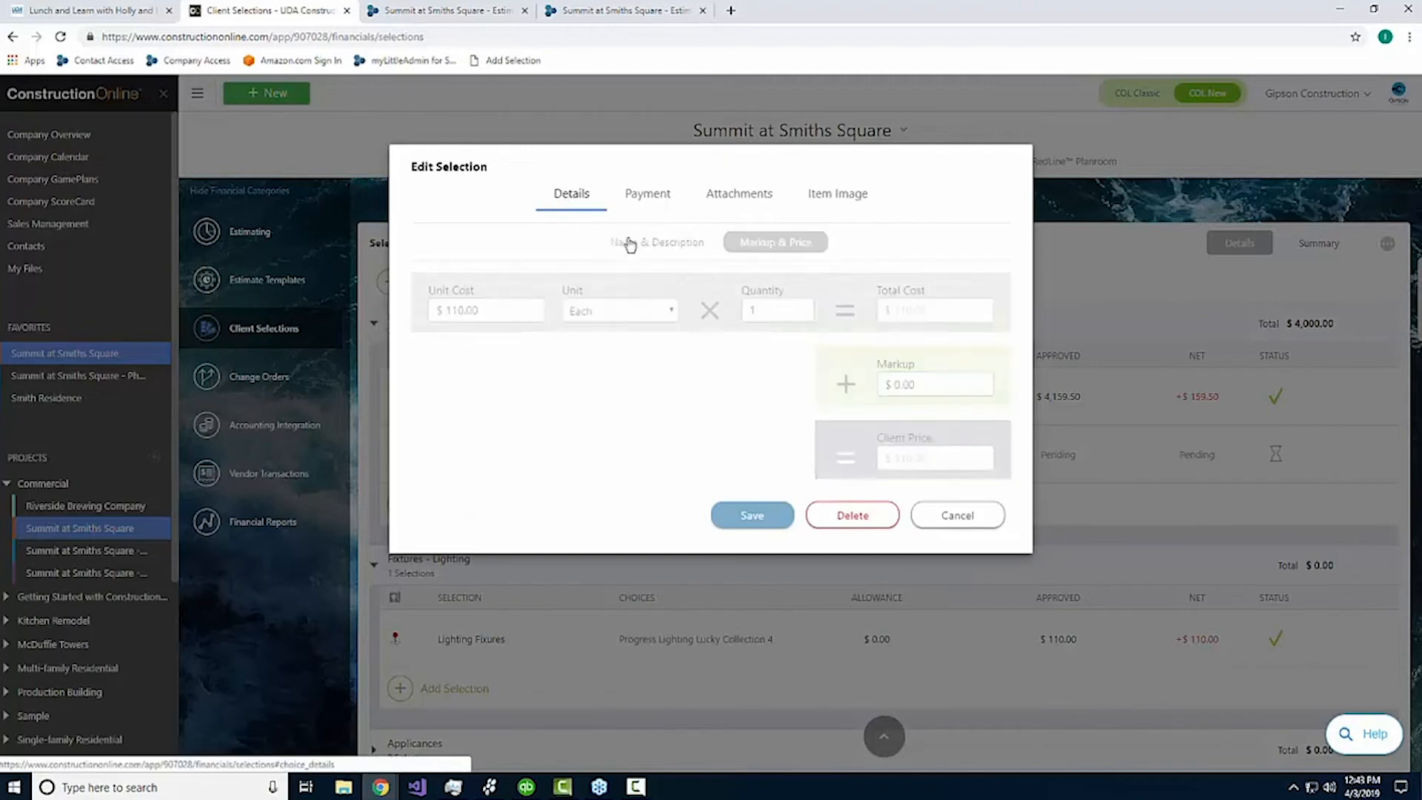
click(655, 242)
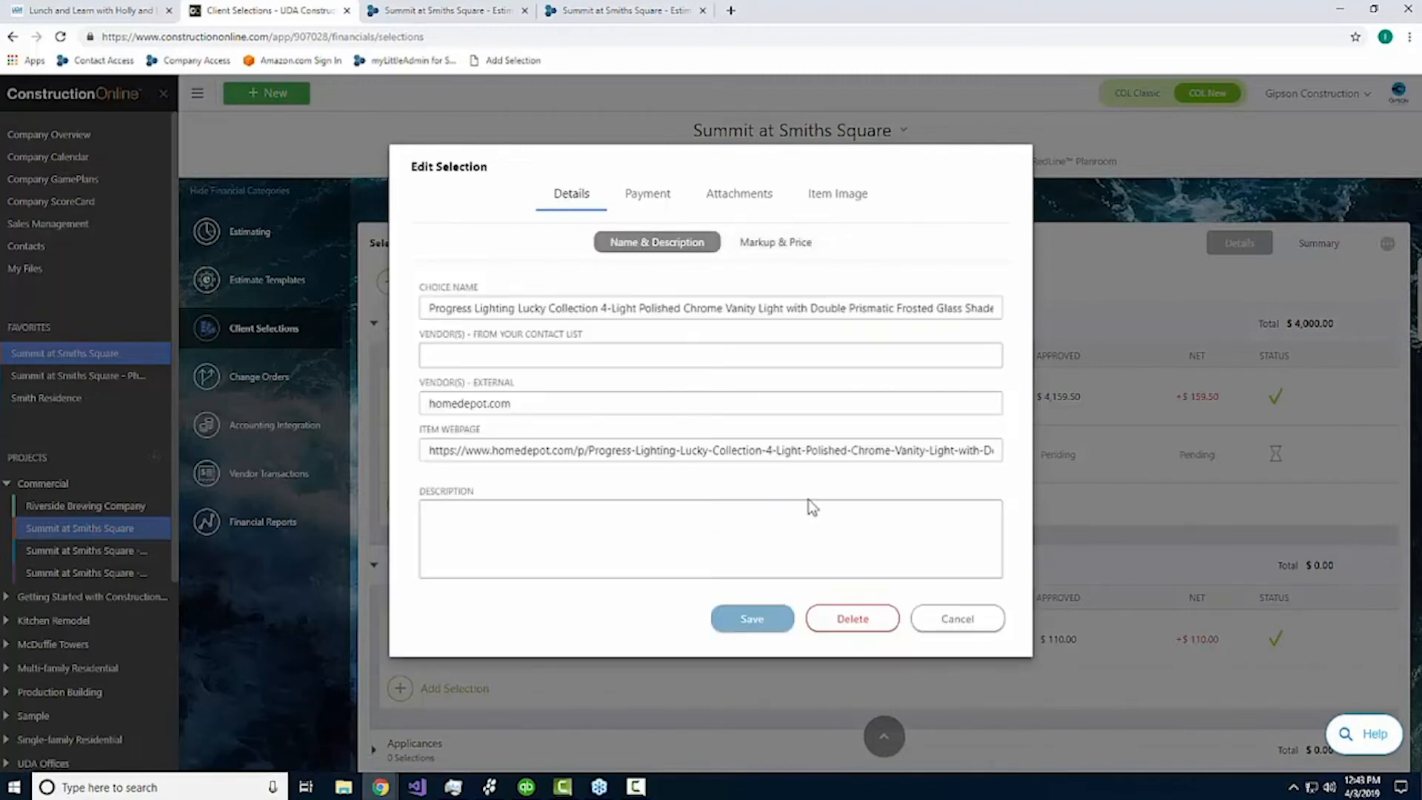
click(973, 623)
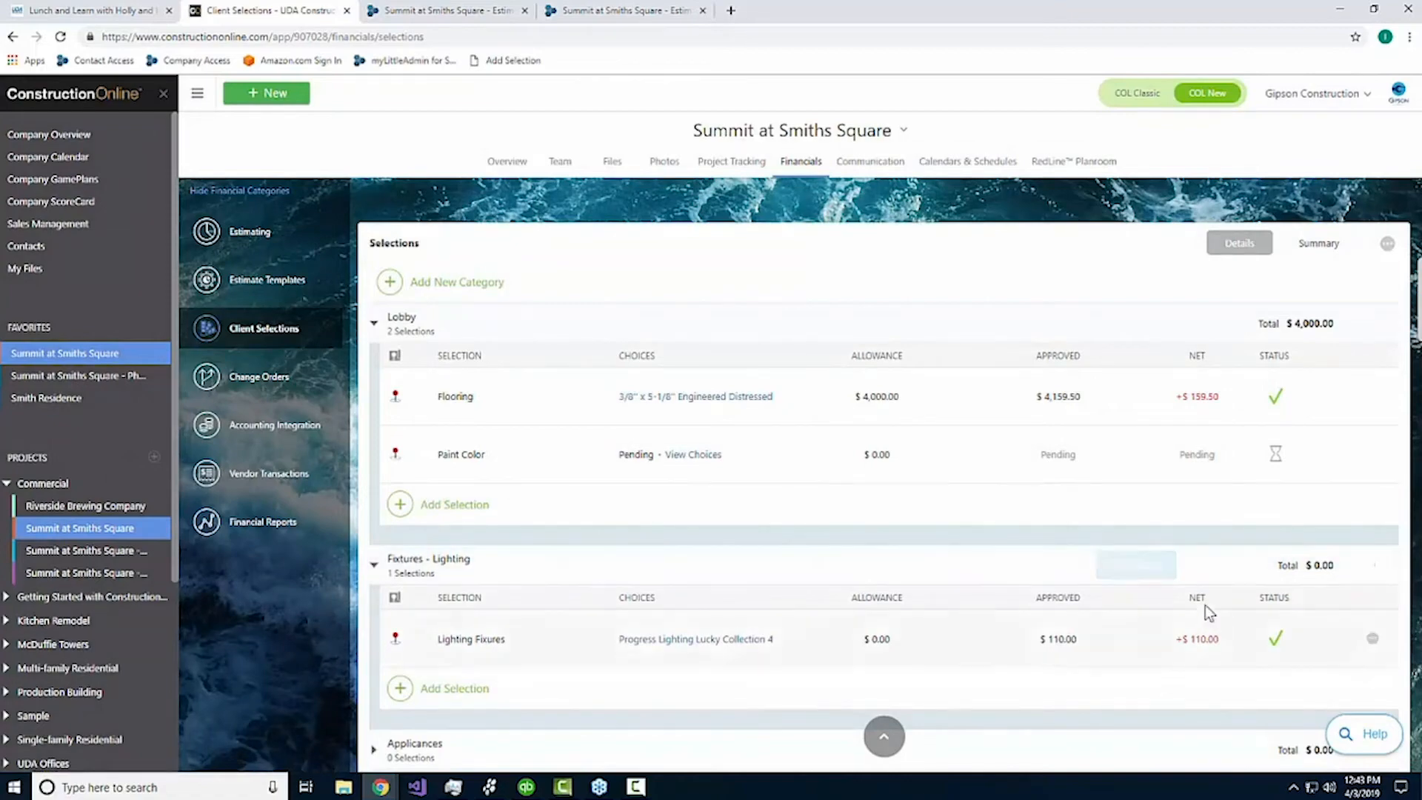
Step: Set the allowance of the selection in Fixtures - Lighting to $3,000.00, save it with its status reverted, and check the category totals
click(1135, 565)
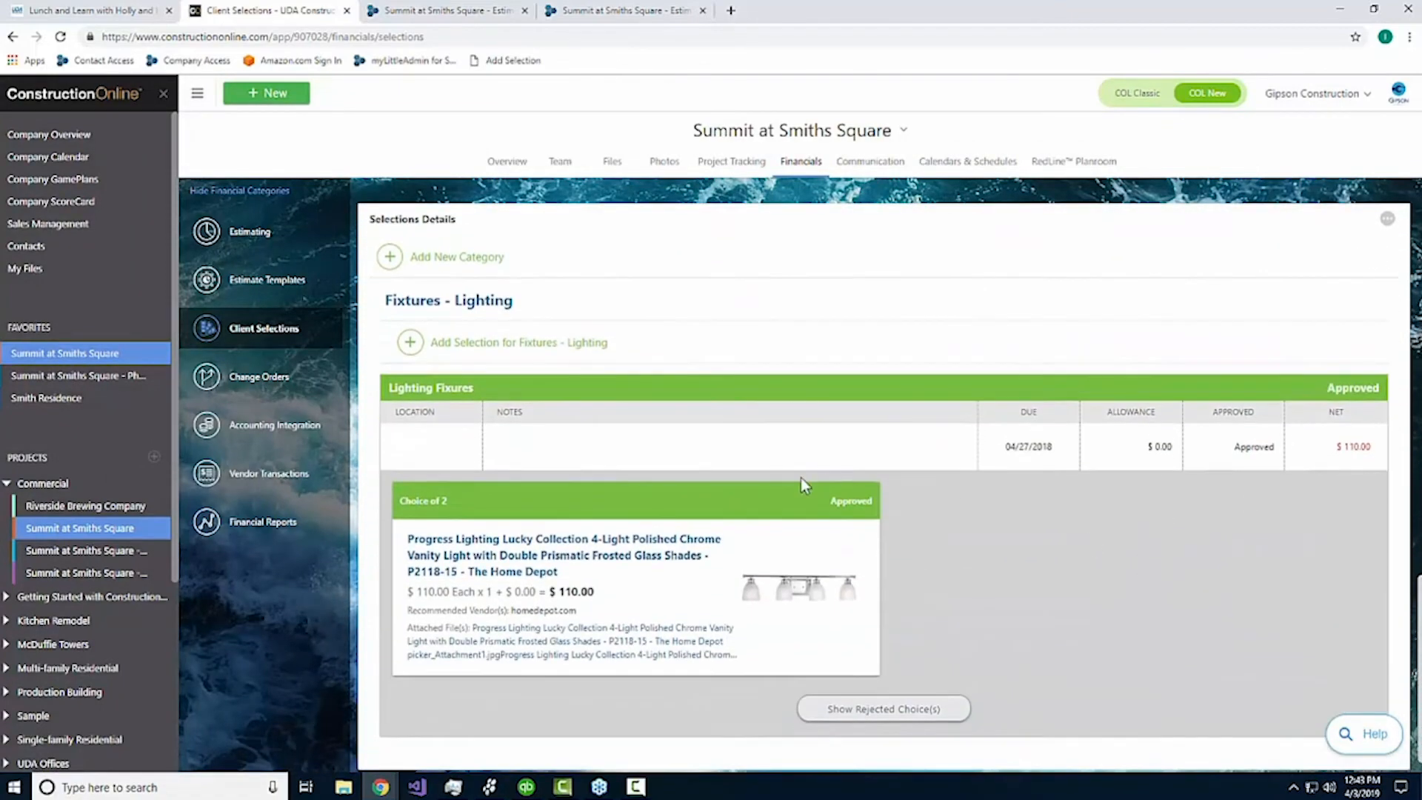
click(934, 447)
click(947, 457)
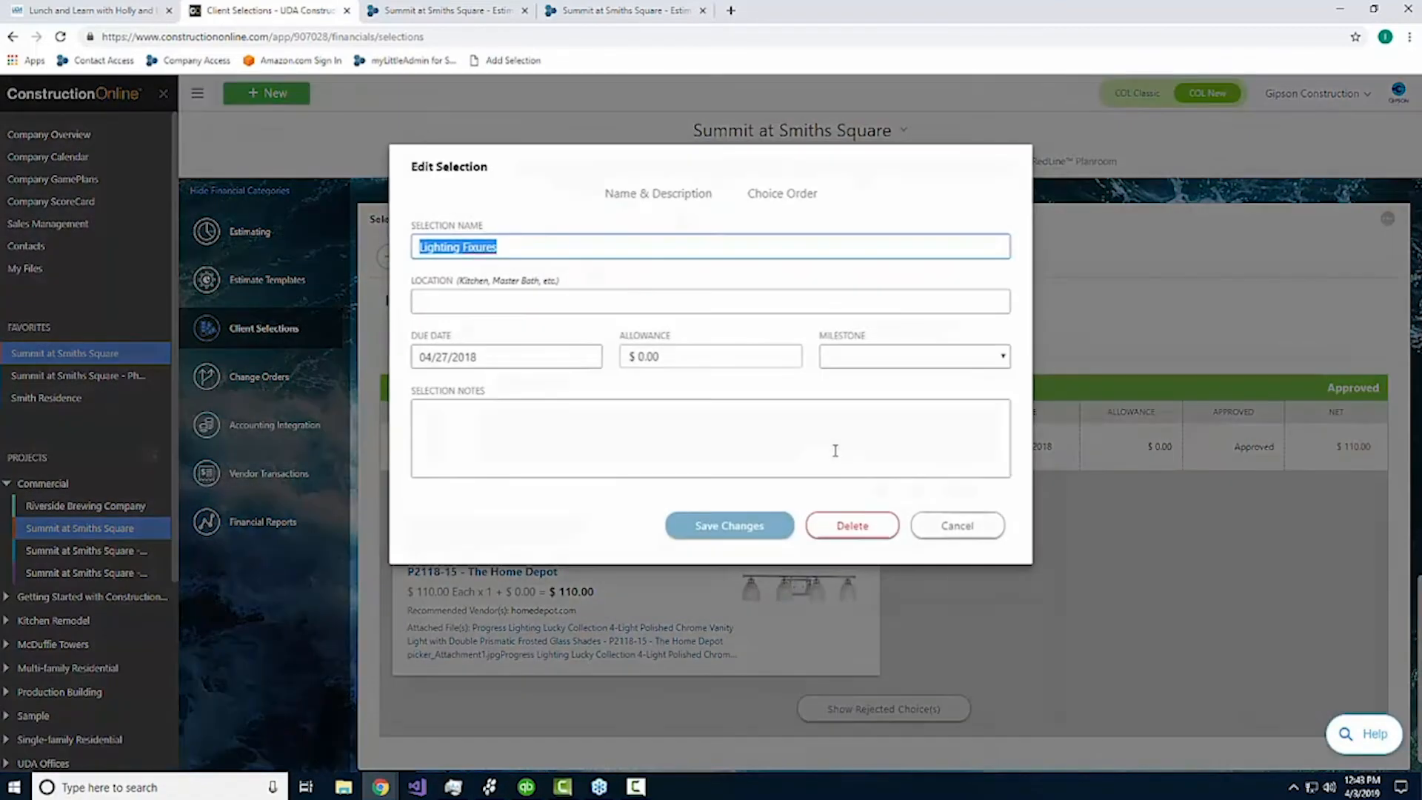
click(724, 358)
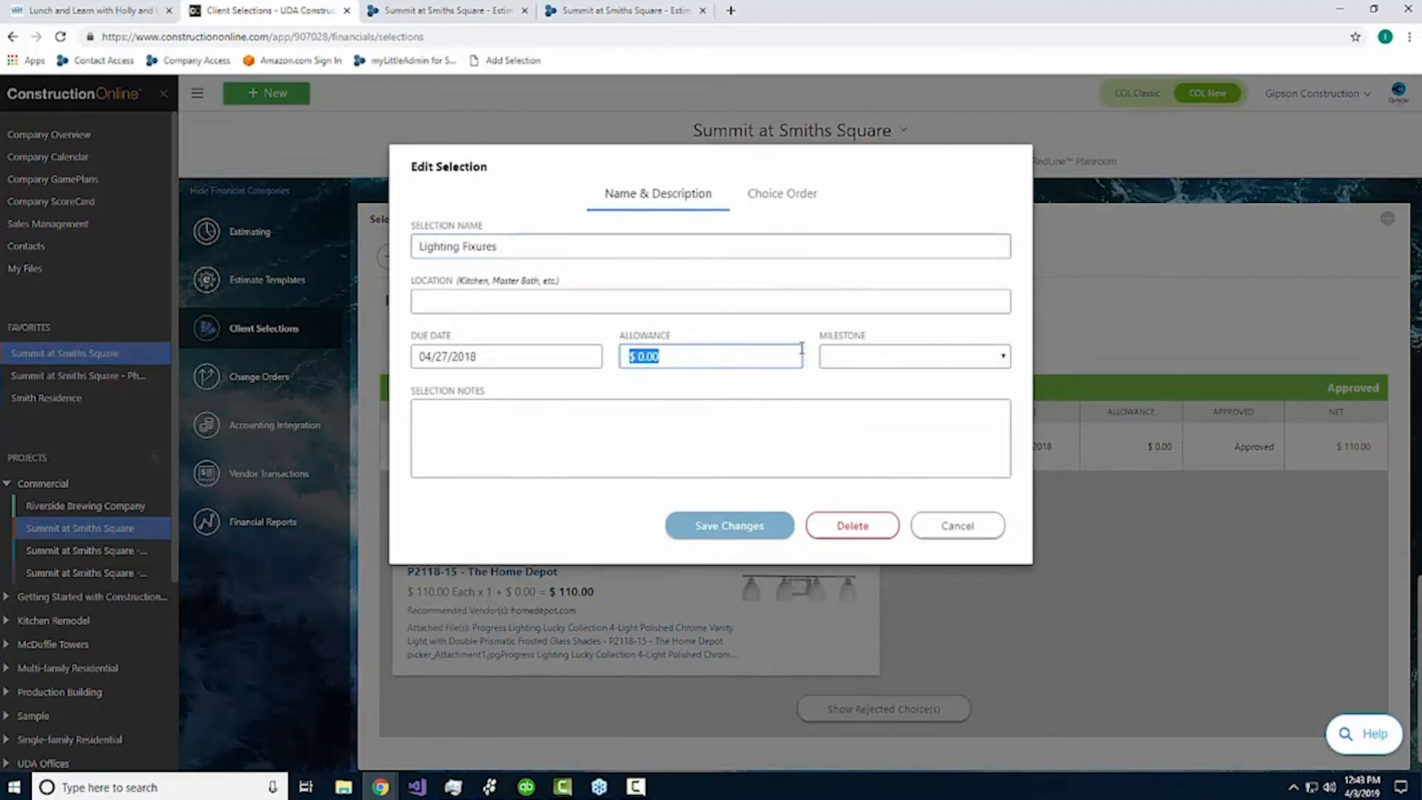
text(3000)
click(666, 441)
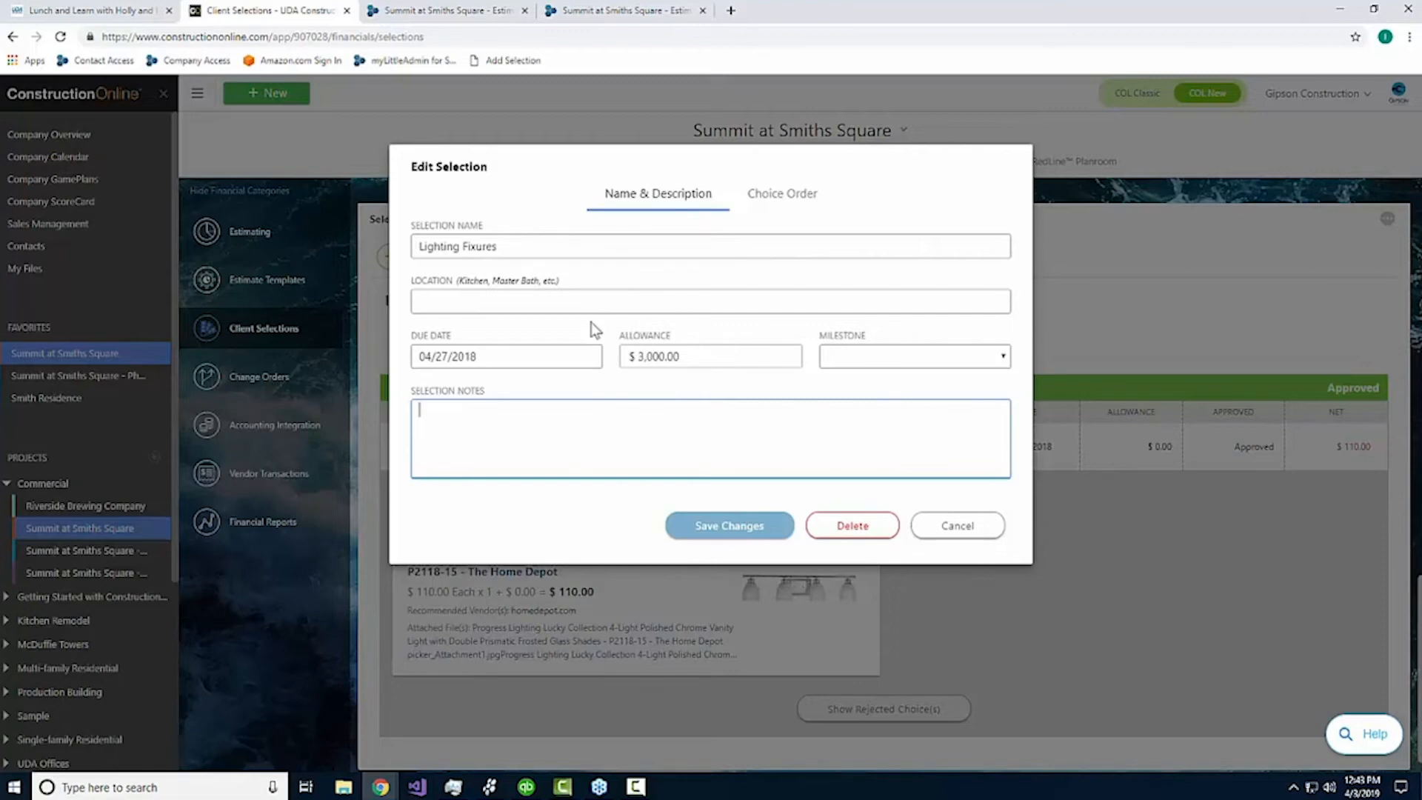
click(739, 532)
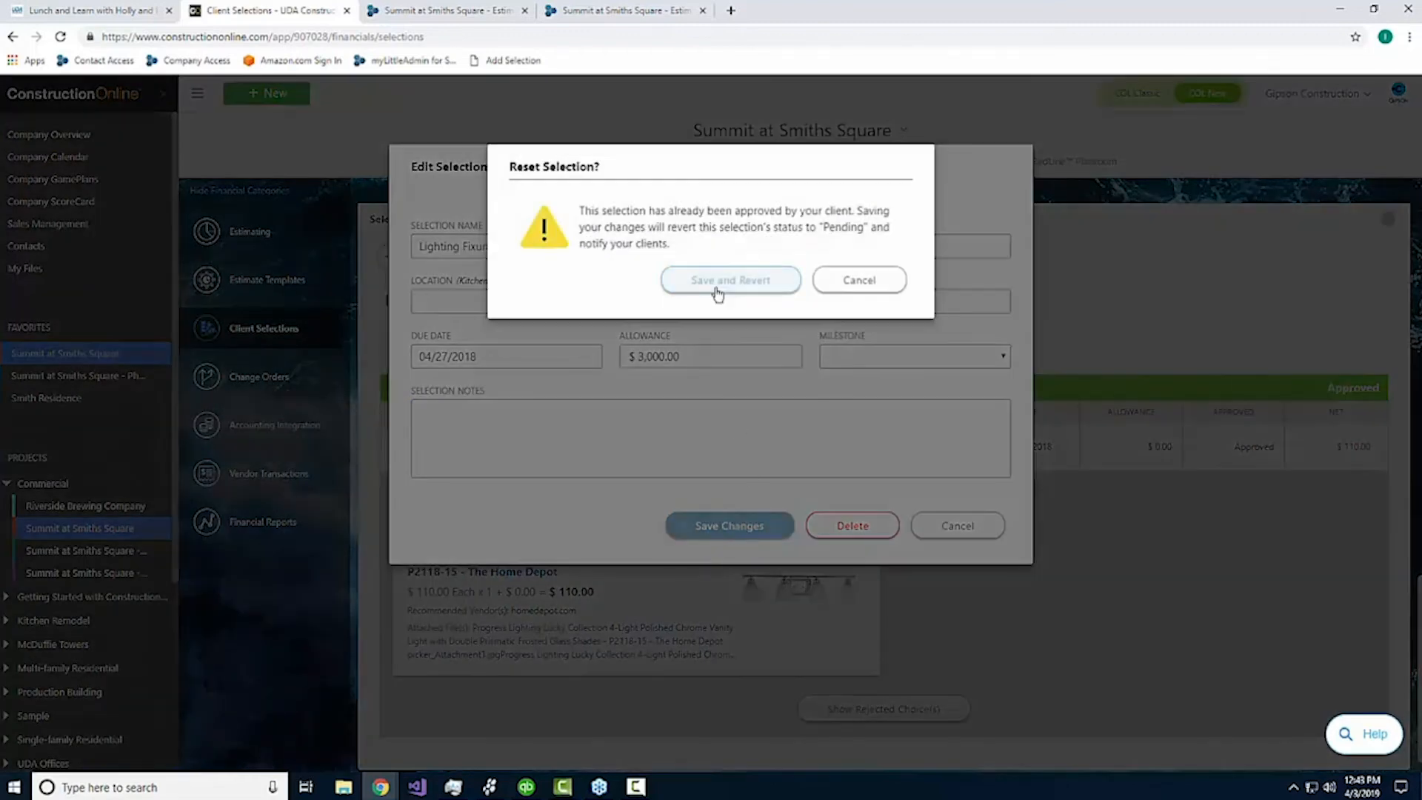
click(717, 292)
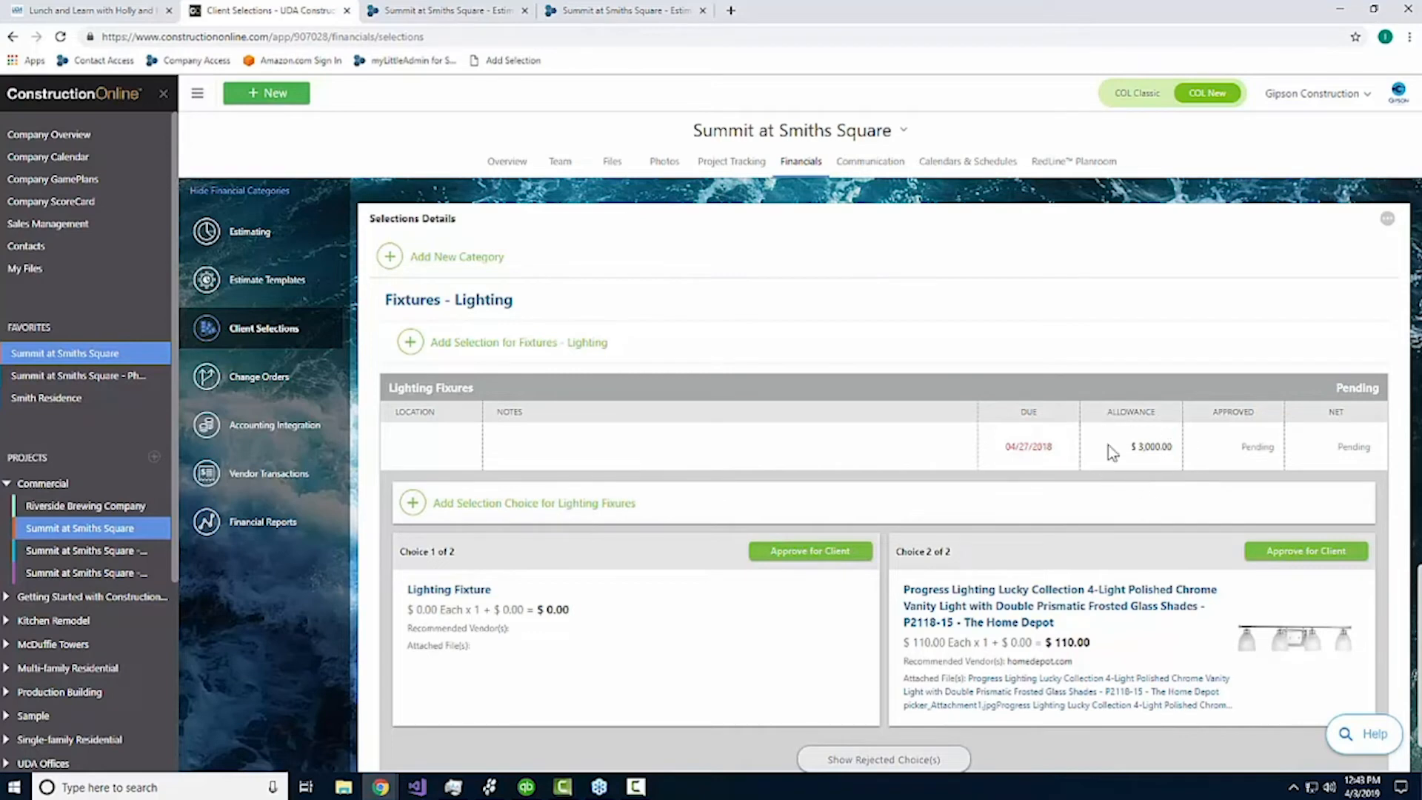
scroll(1128, 444, up, 1)
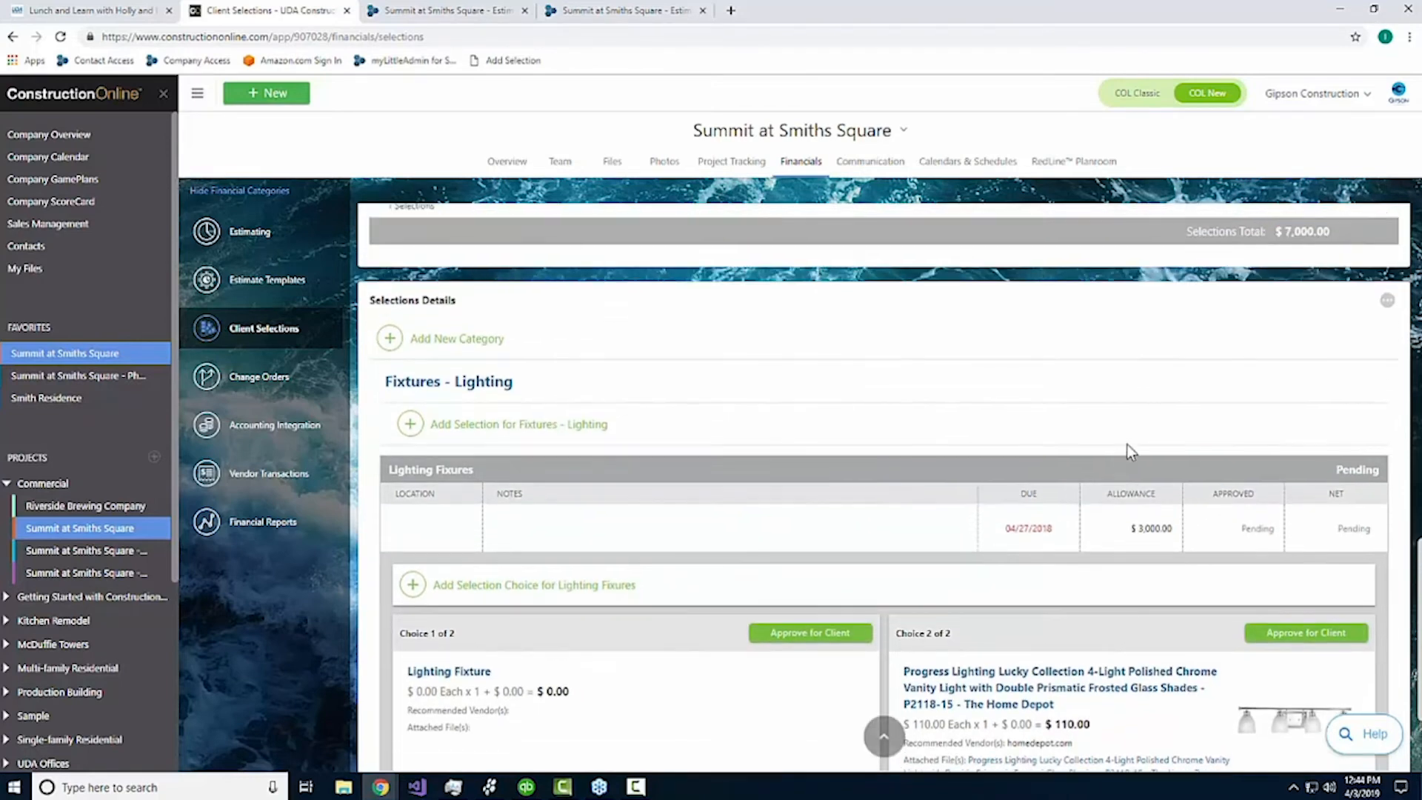
scroll(1128, 444, up, 6)
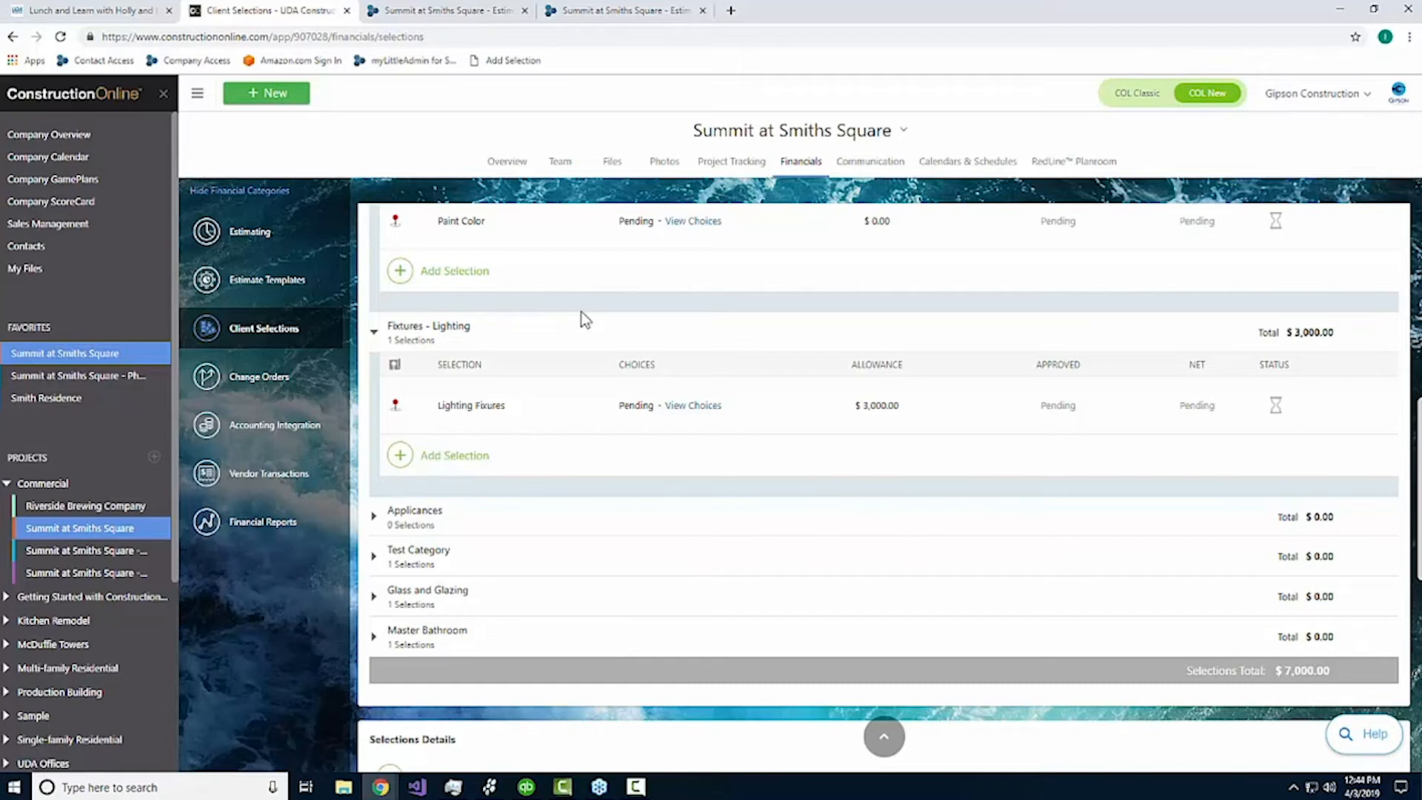
Step: Open the project's Change Orders and collapse the Added Cost / Time Summary above the overview
click(244, 384)
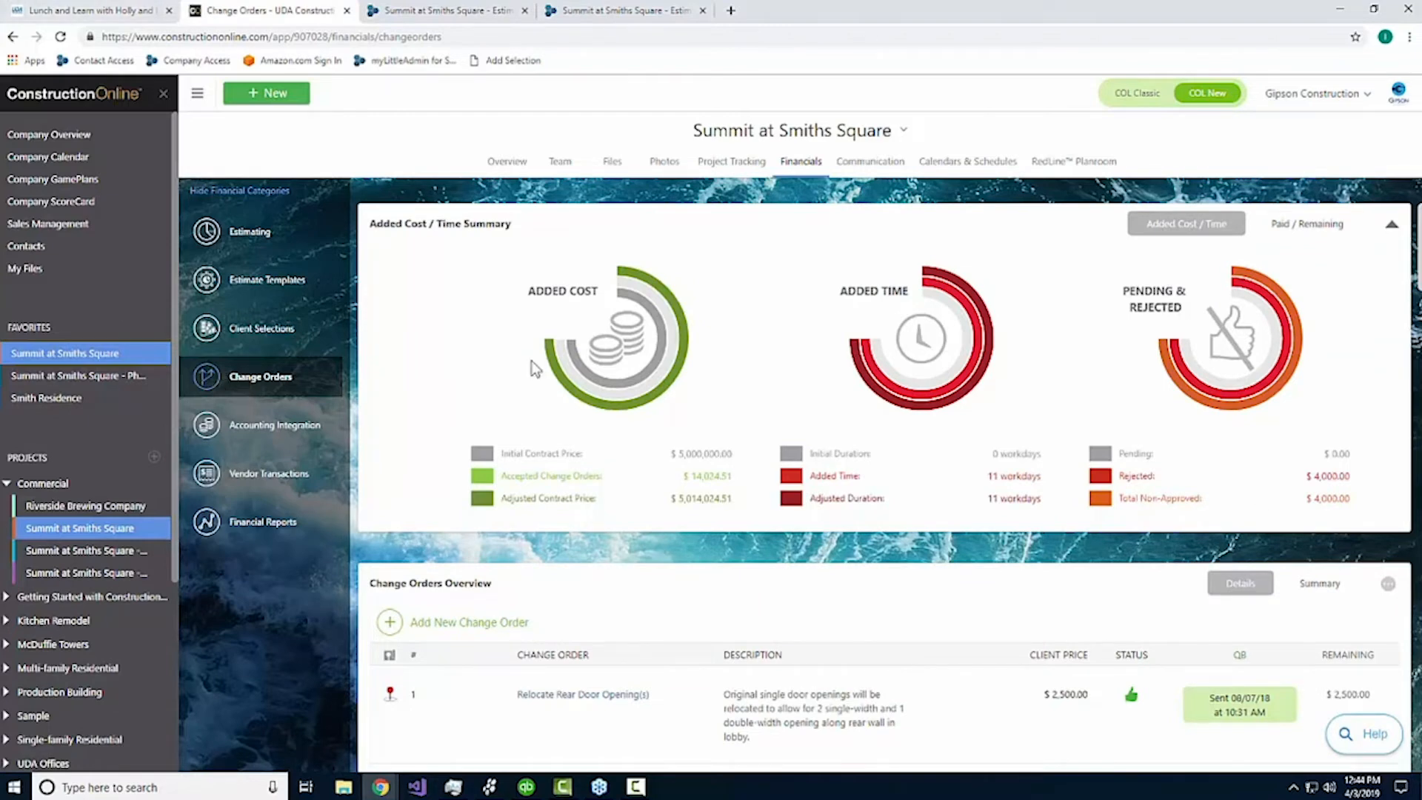
click(1393, 223)
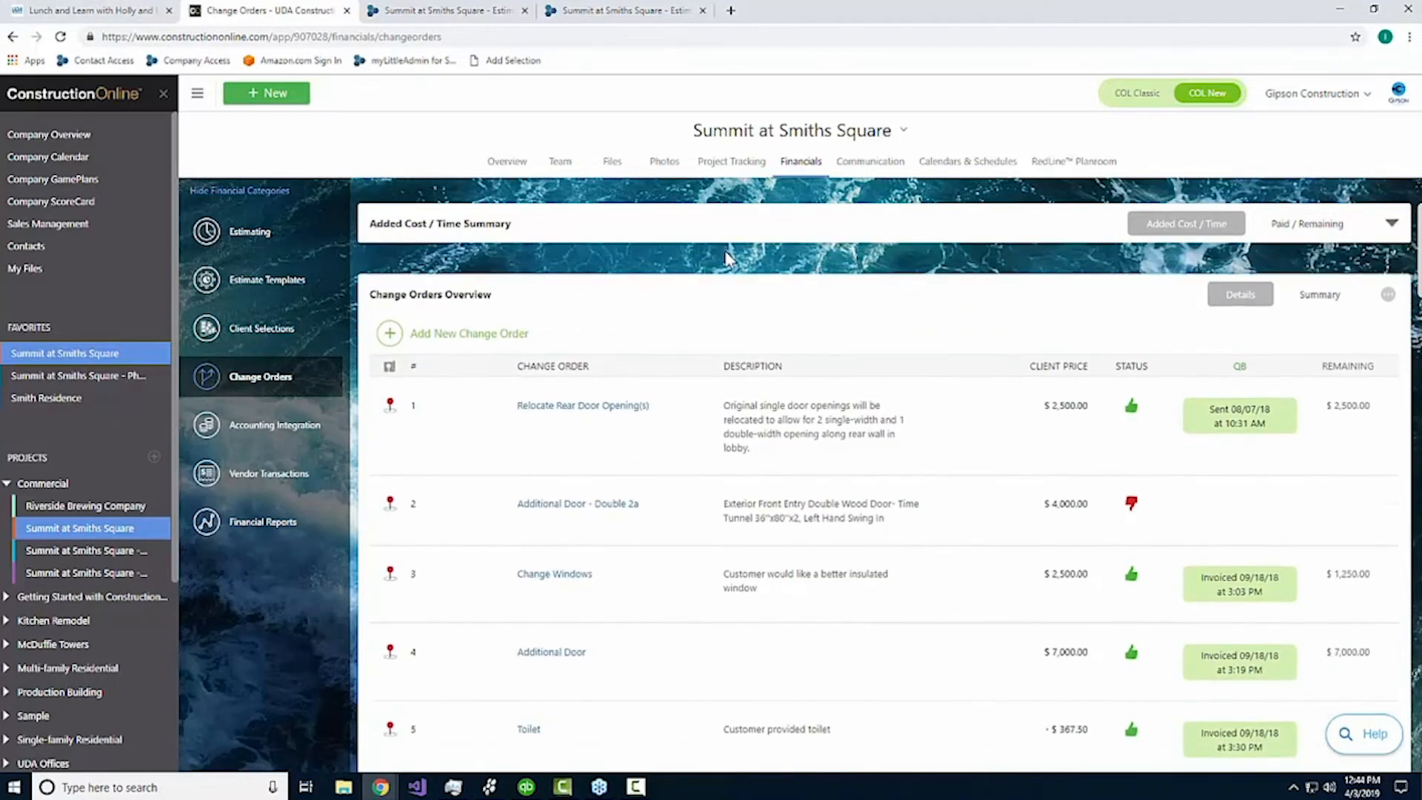
Step: Review the Details and Dates fields for a new change order and close the form without creating anything
scroll(666, 266, down, 1)
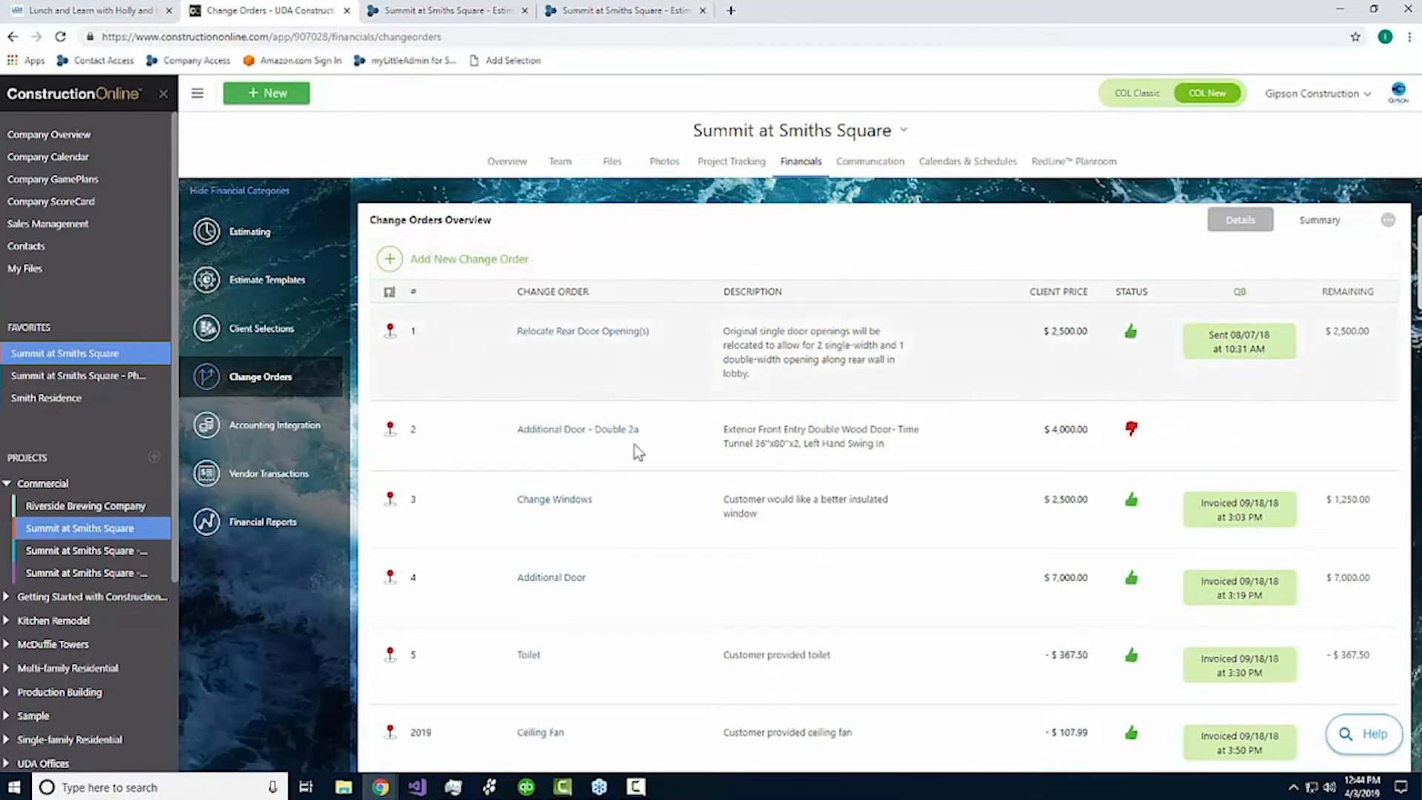
click(484, 262)
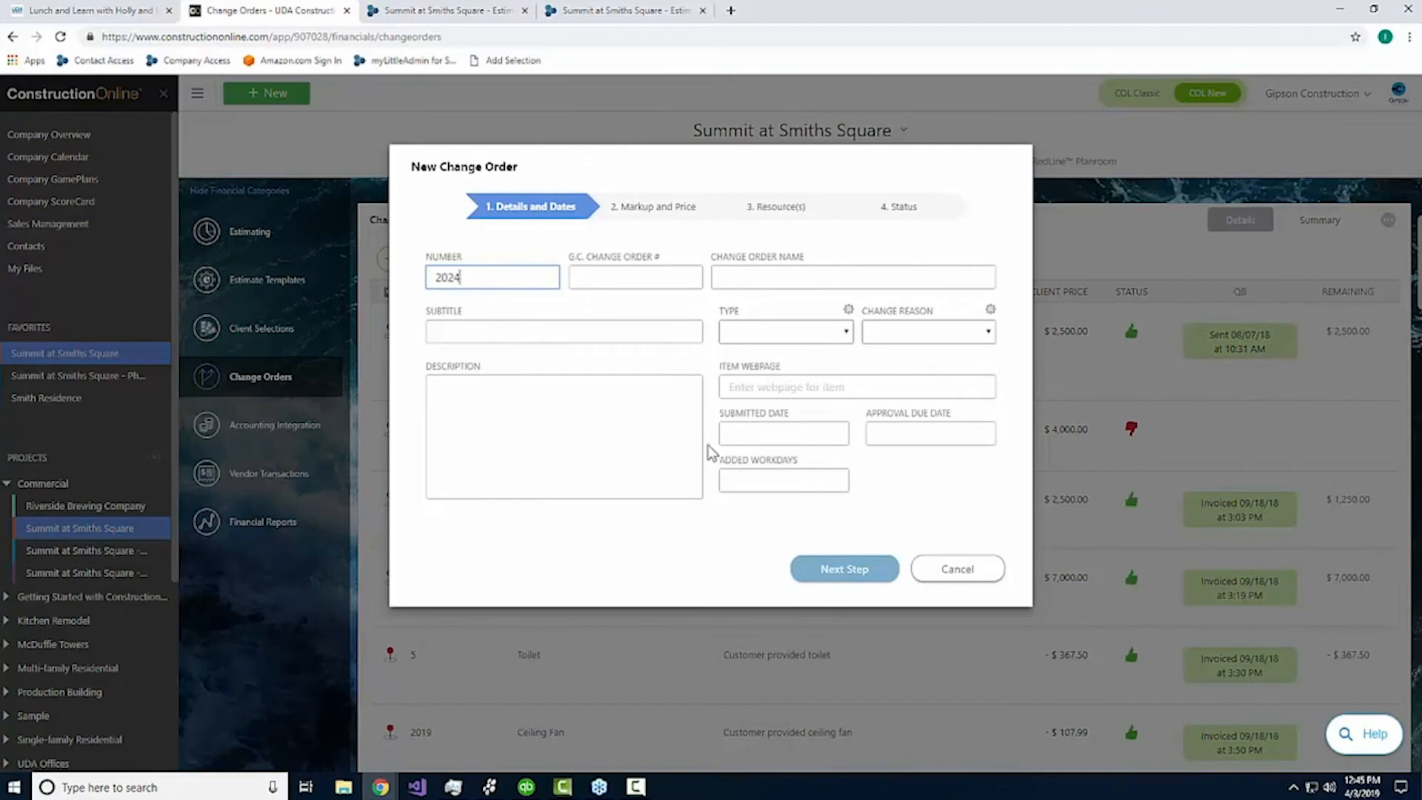
click(988, 571)
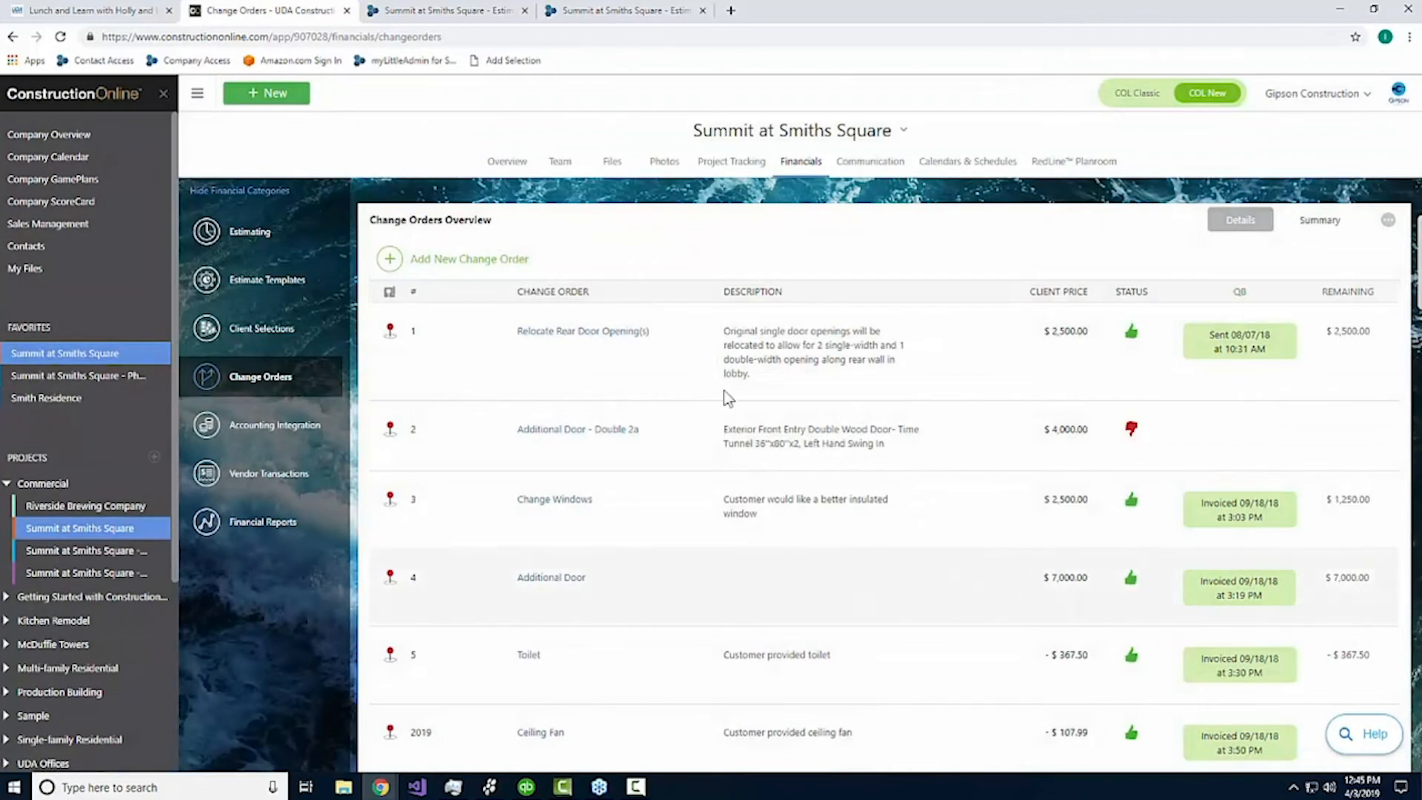
click(482, 266)
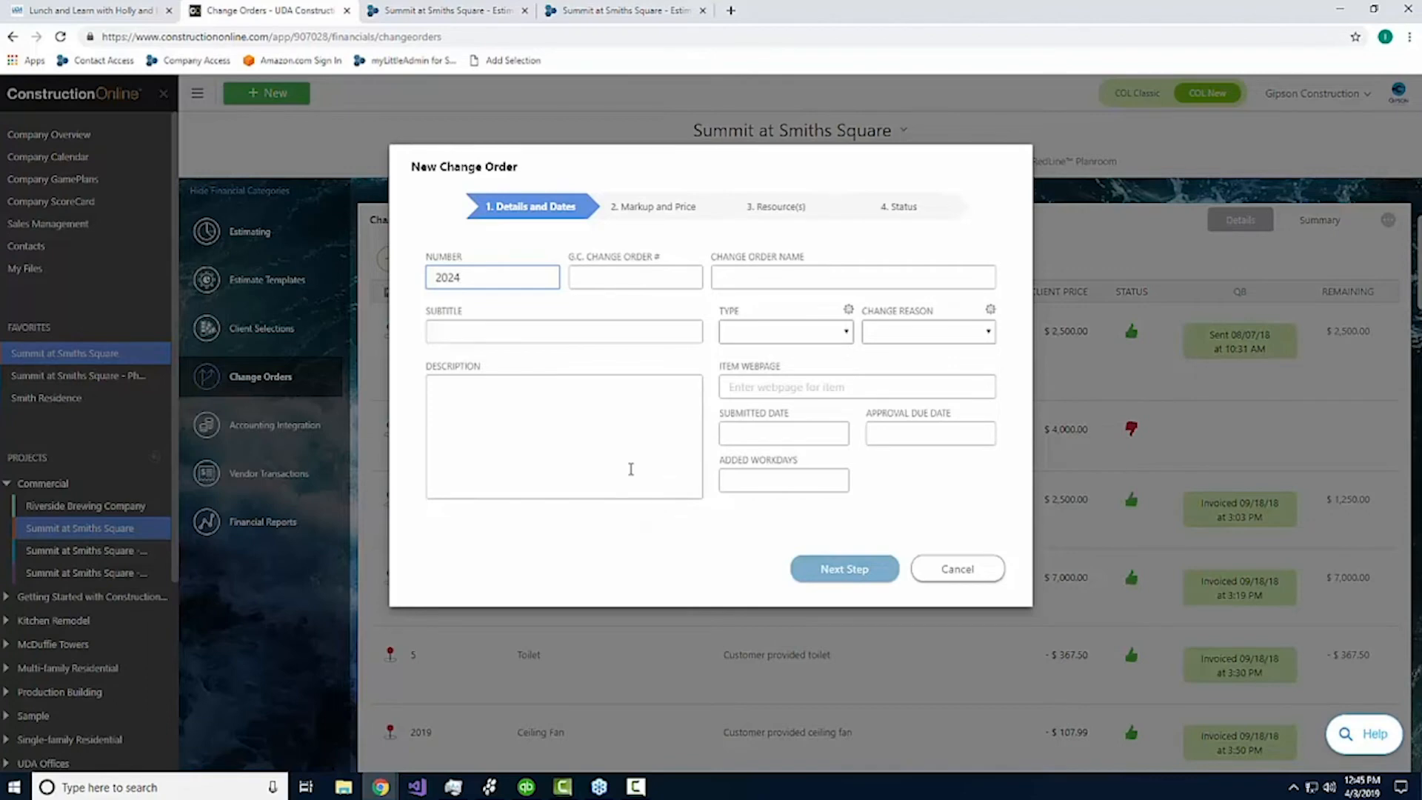
click(955, 573)
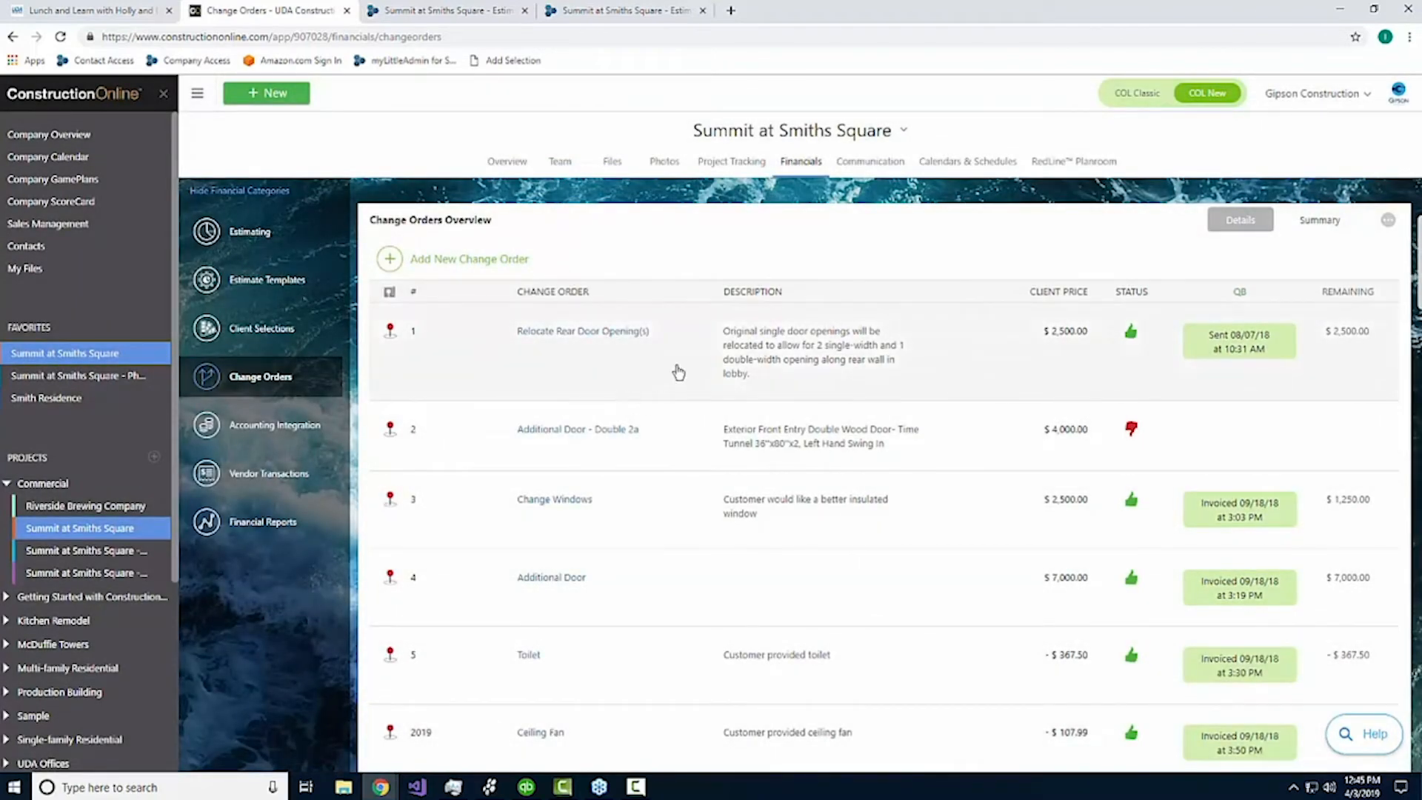
Step: Examine the Unlinked Change Orders row in the estimate's Allowances & Change Orders section and go back to the project's Change Orders
click(256, 237)
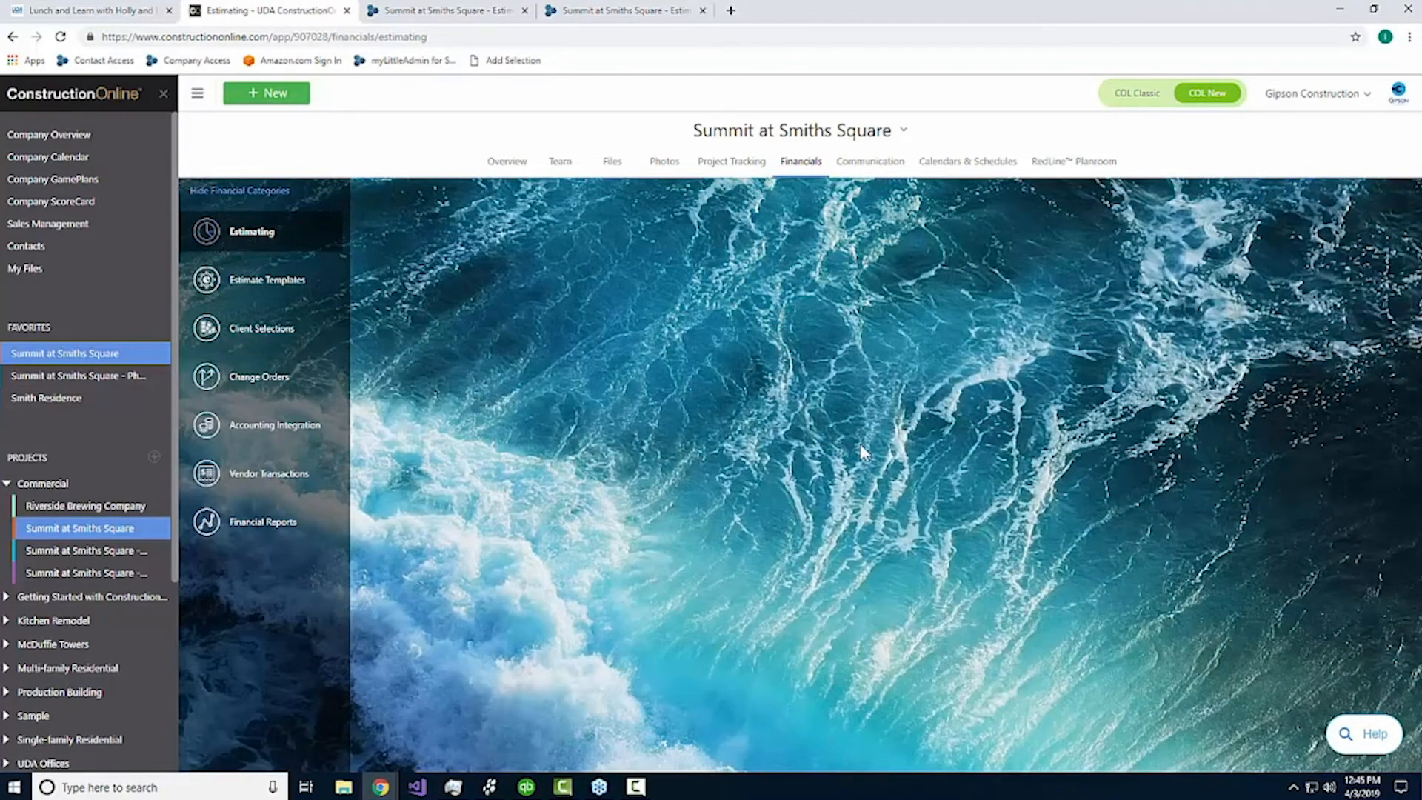
scroll(867, 445, down, 3)
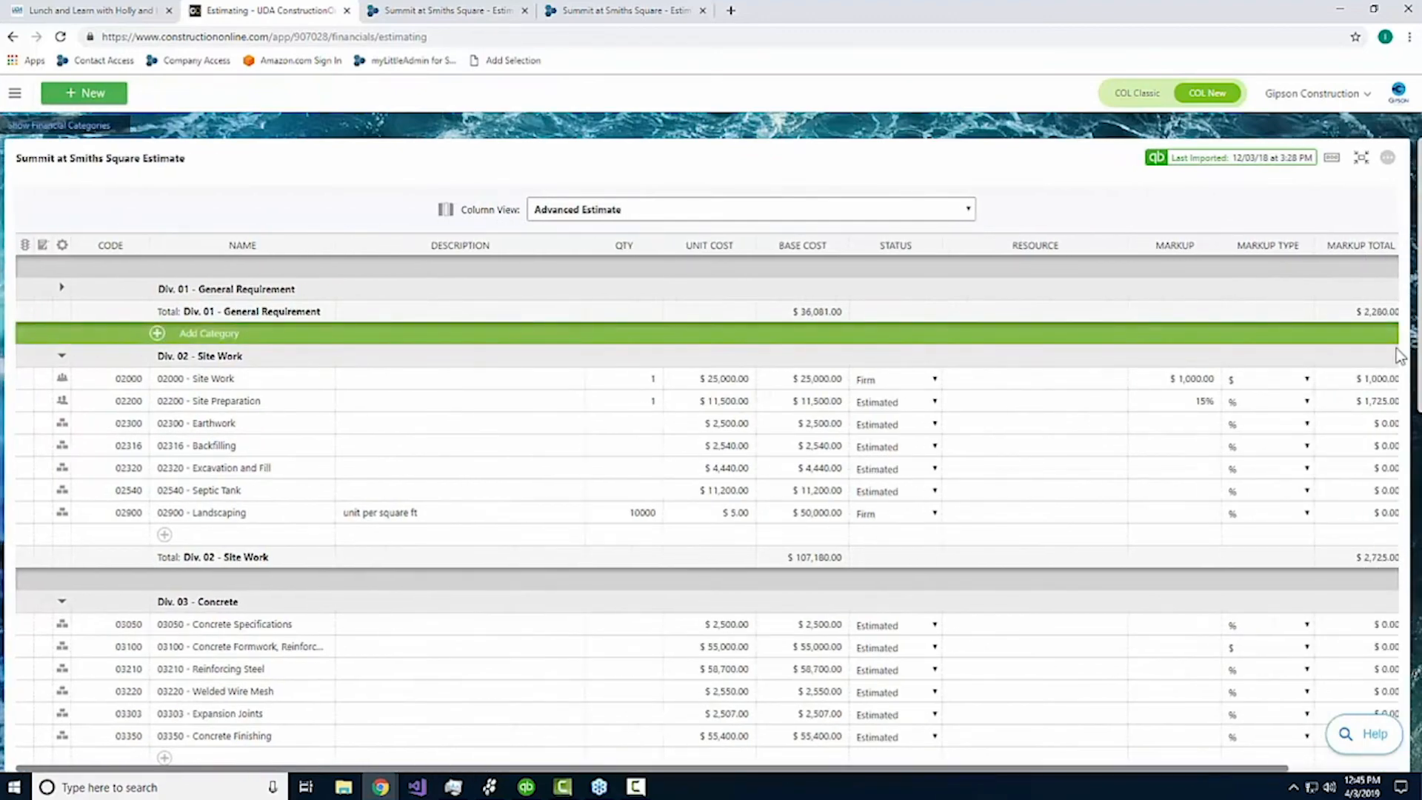
scroll(1333, 516, down, 8)
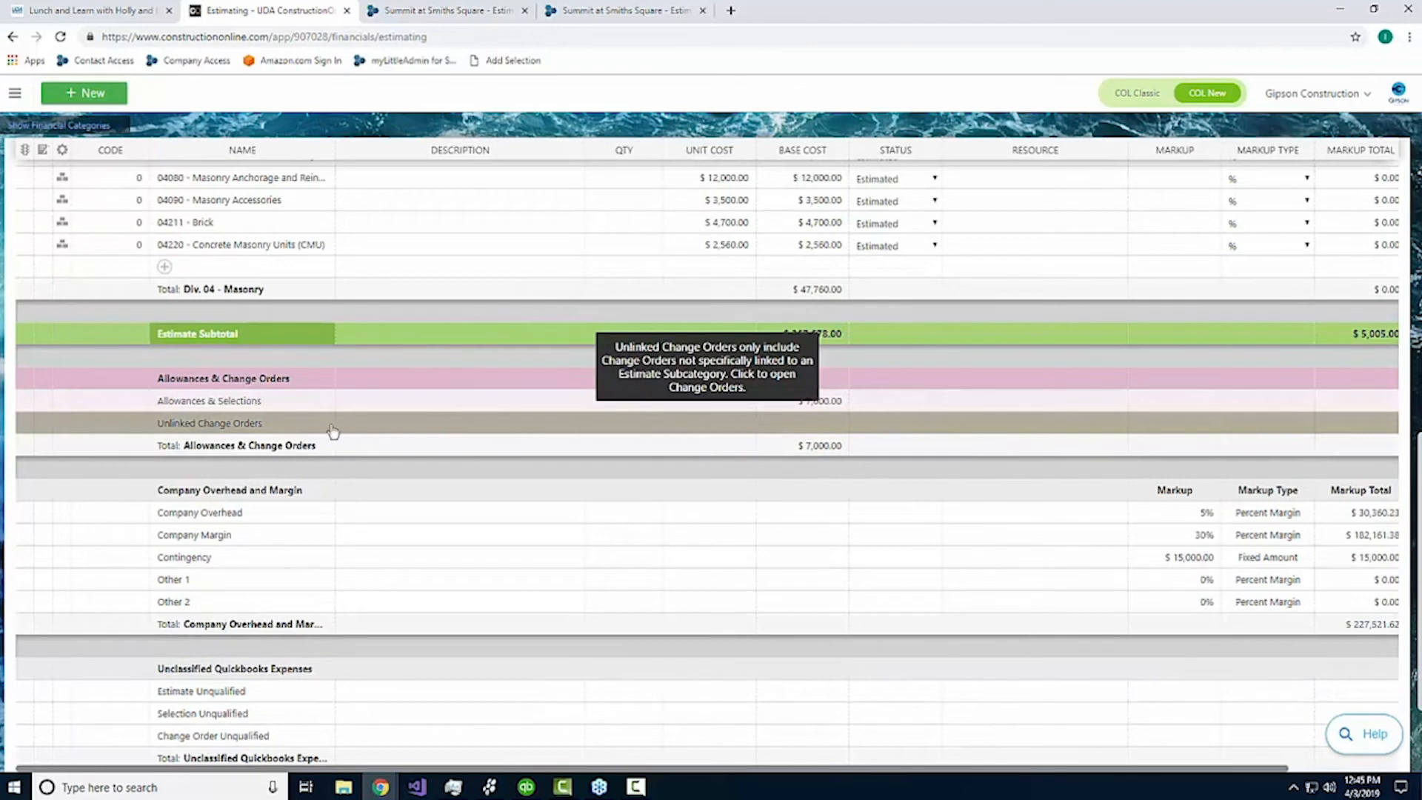
drag(753, 771, 721, 752)
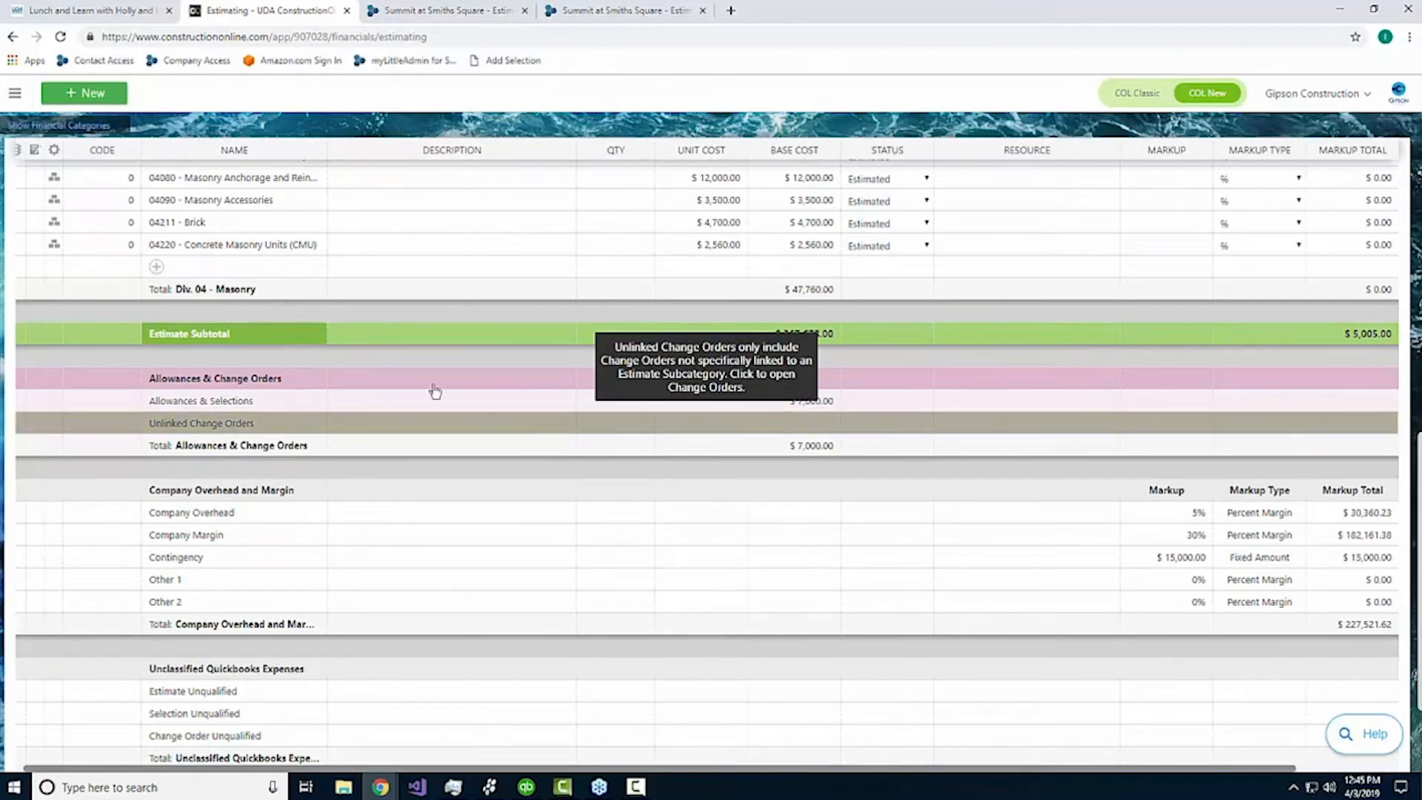
click(70, 128)
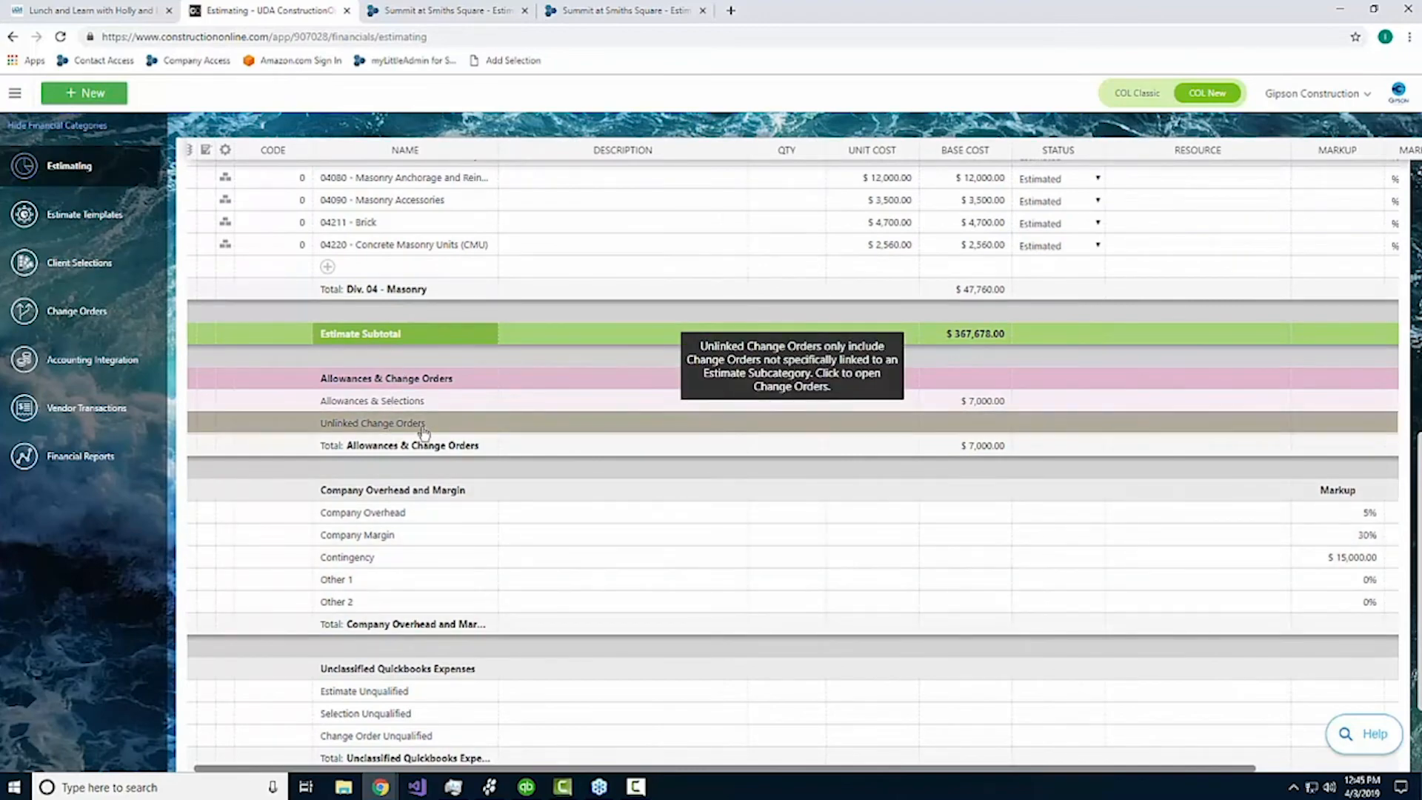
click(76, 313)
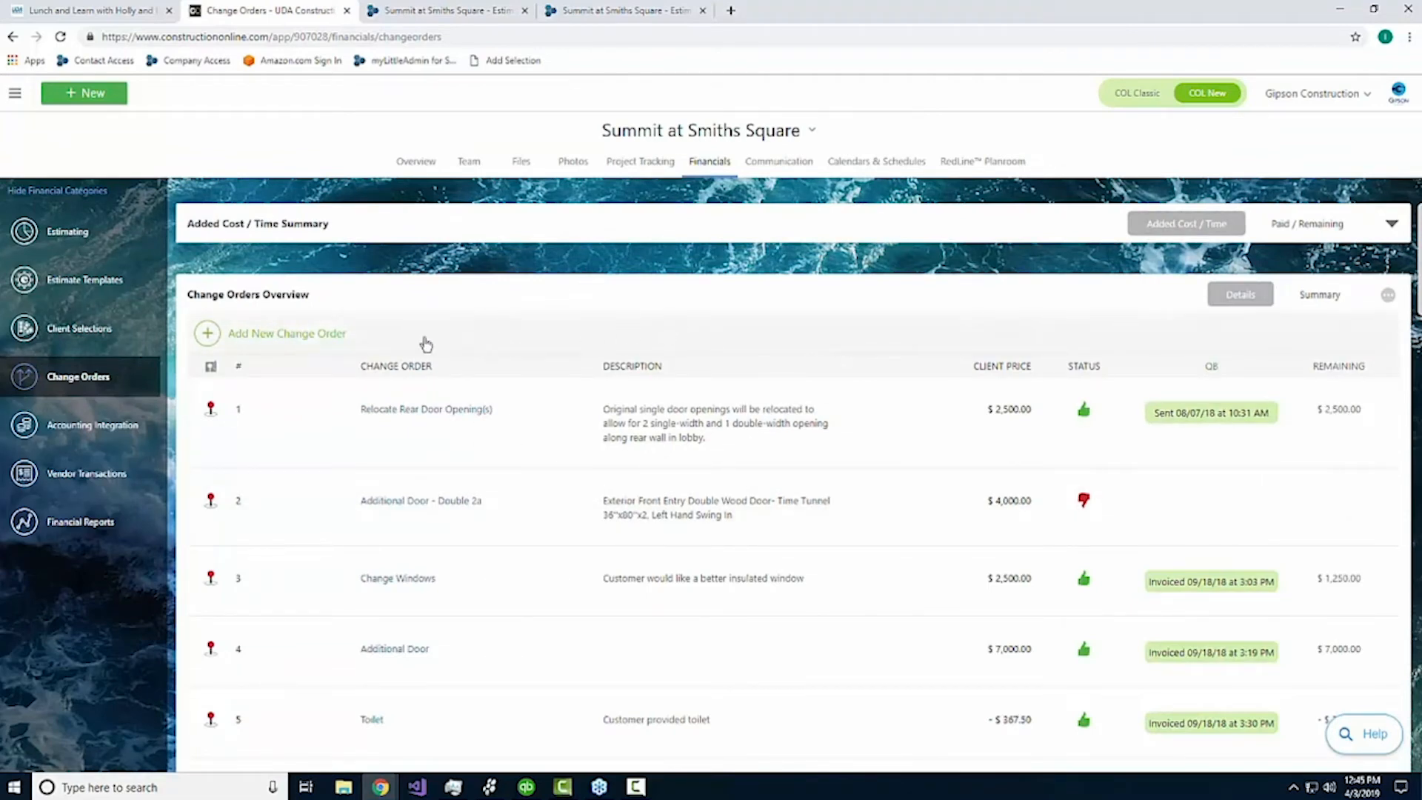
Step: Return to the Summit at Smiths Square estimate and show its empty sections
click(87, 242)
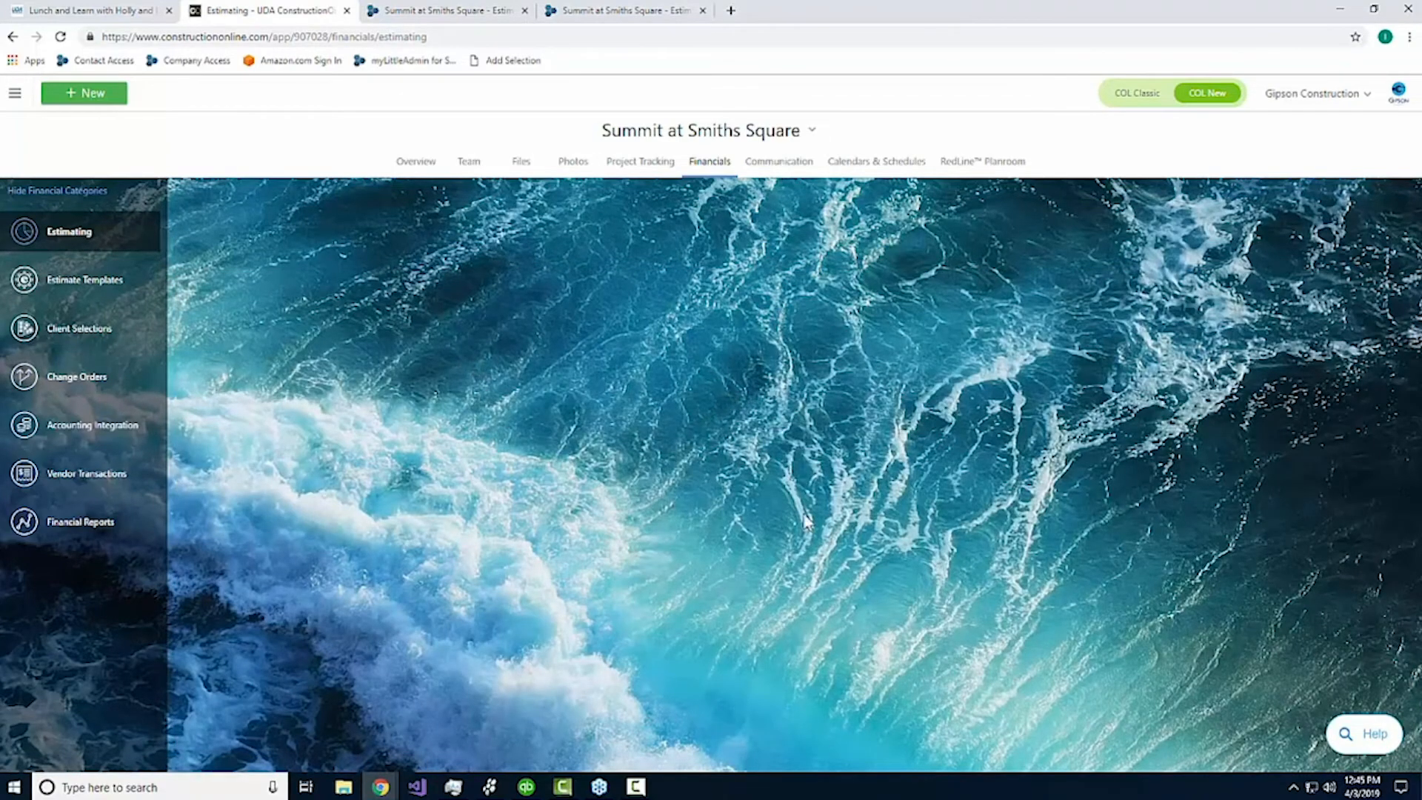
scroll(719, 509, down, 2)
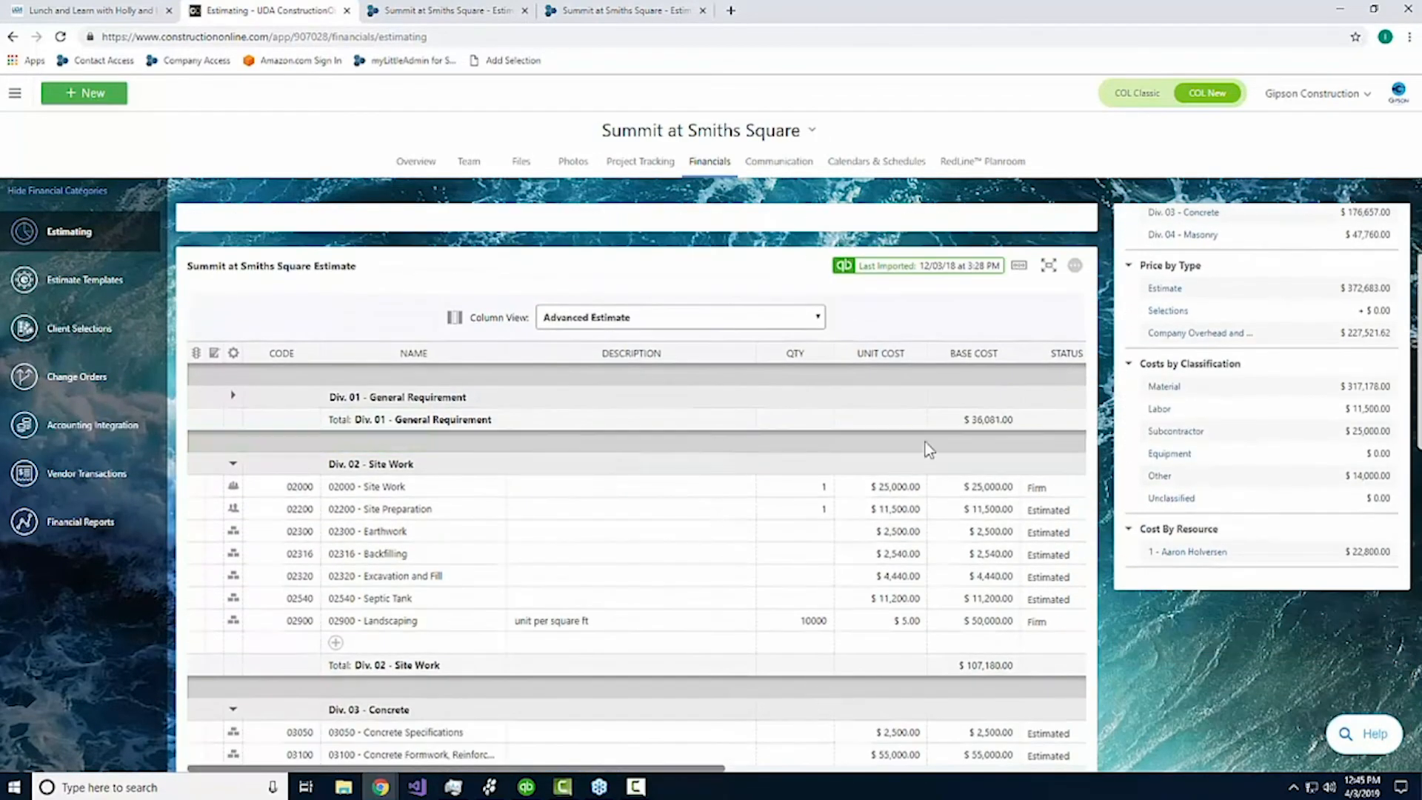
click(1019, 270)
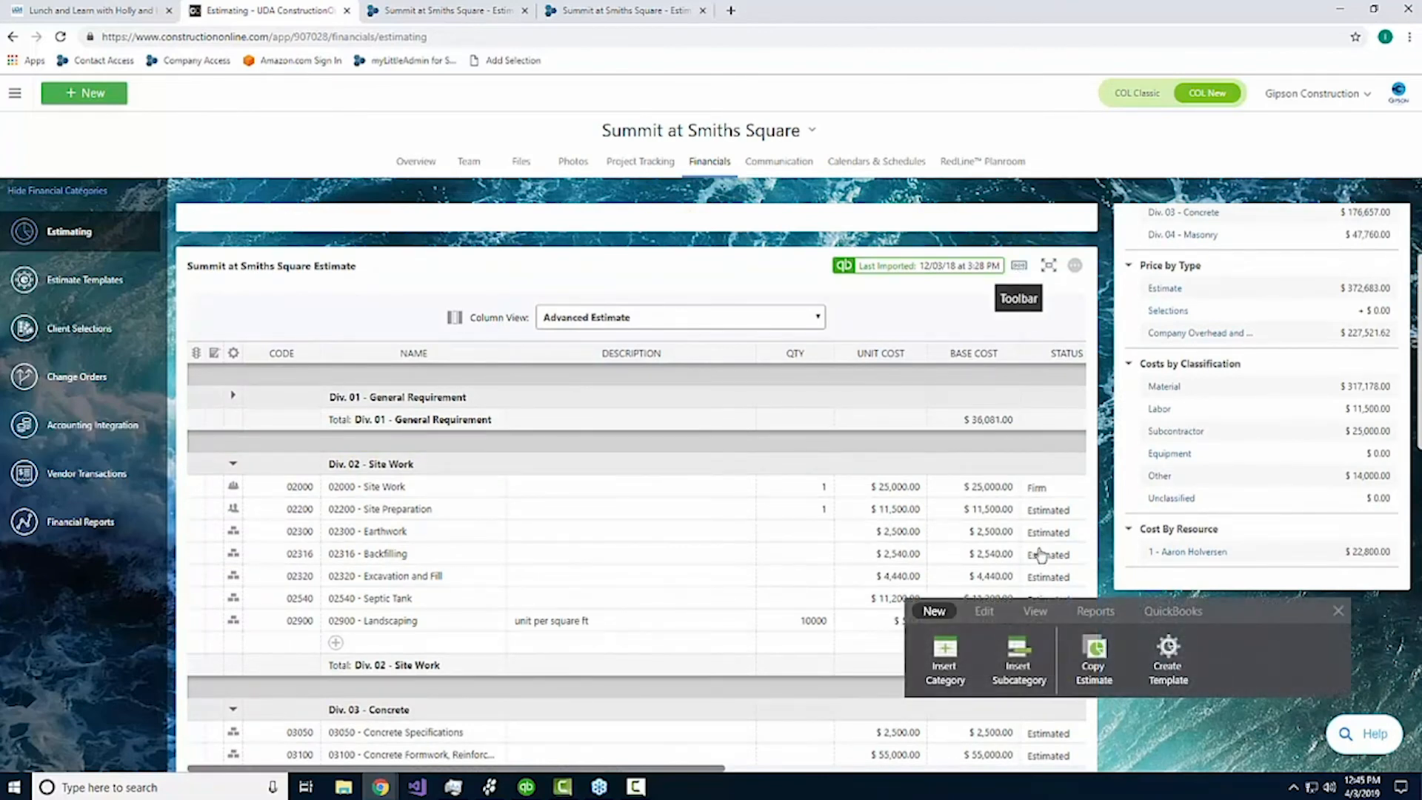
click(1036, 611)
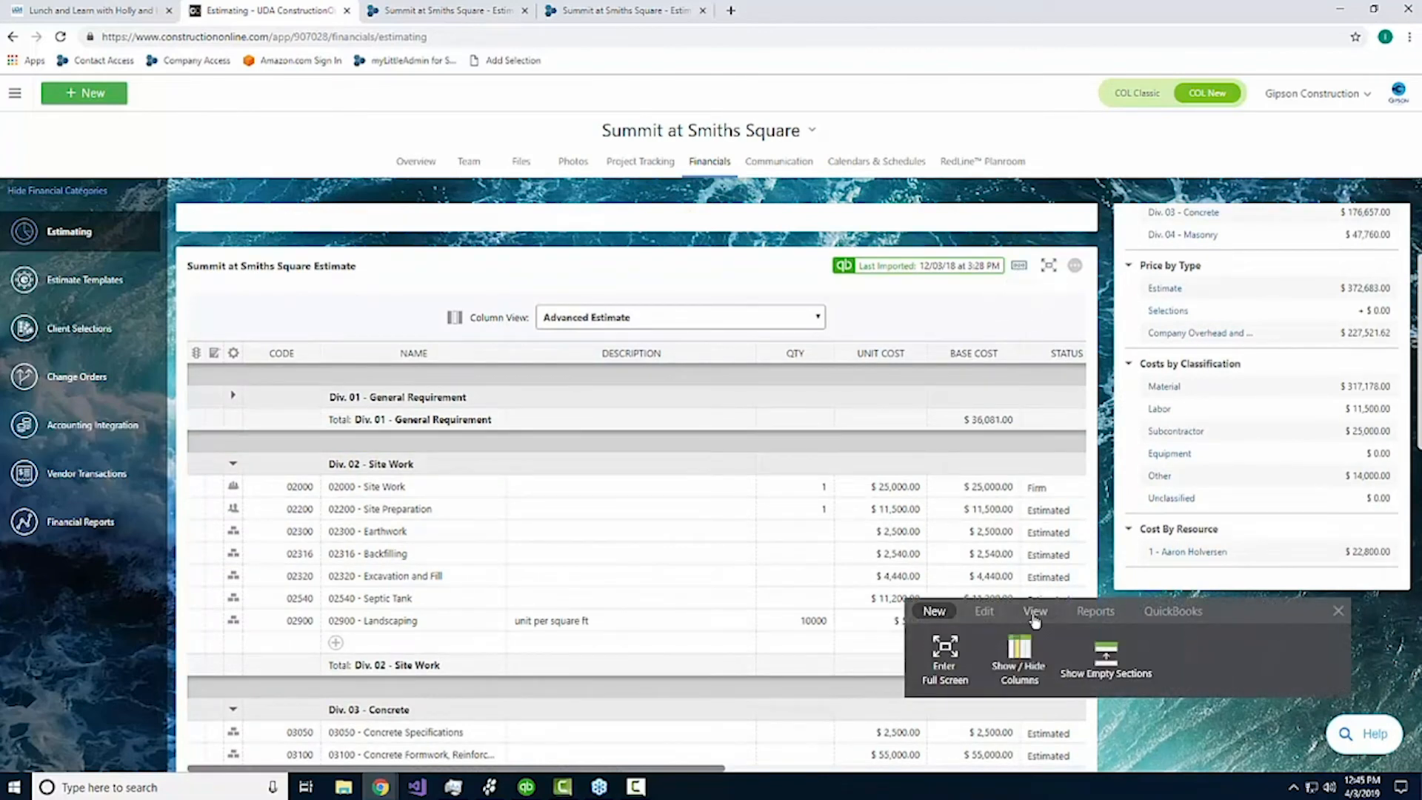
click(1092, 659)
click(1338, 611)
scroll(660, 482, down, 4)
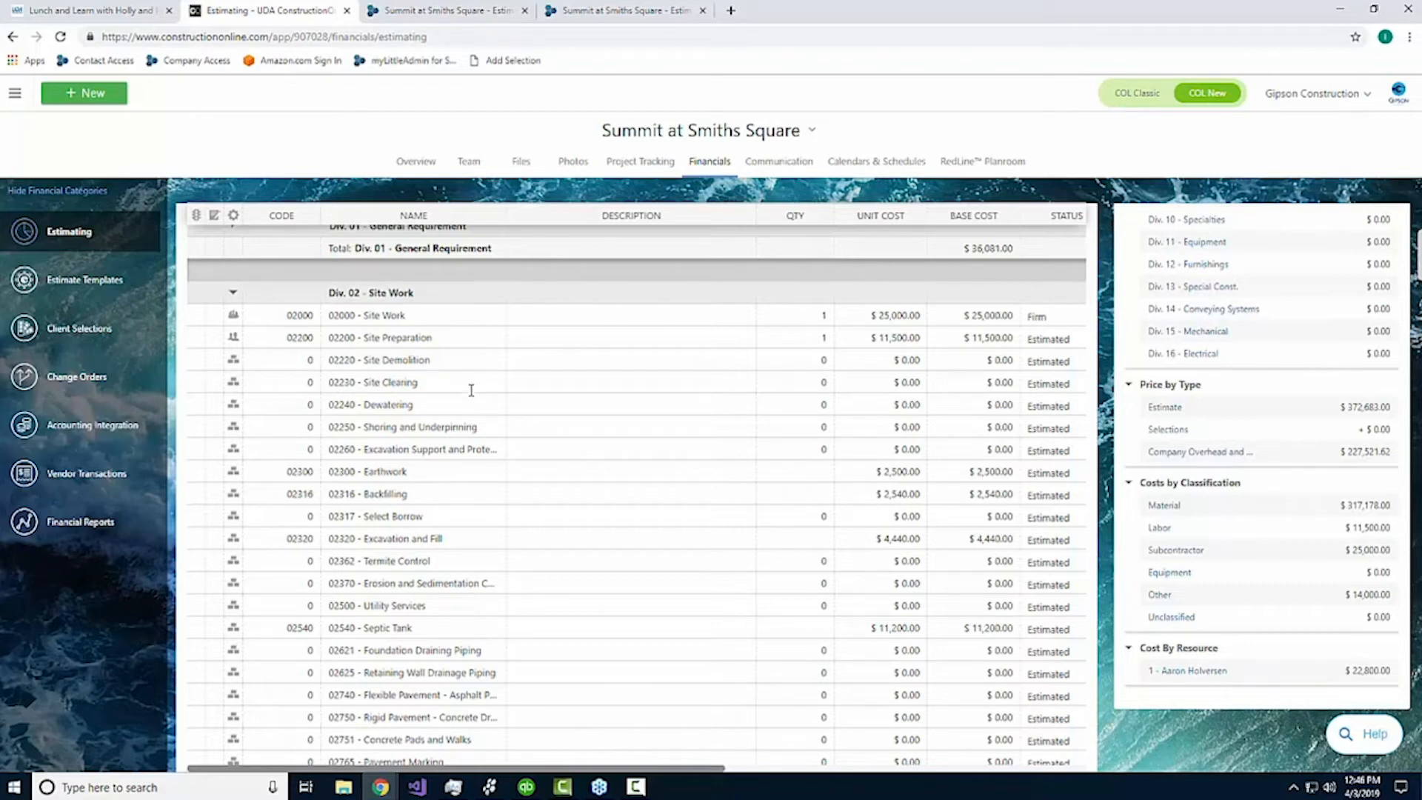
Step: Open the change orders of the 02230 - Site Clearing subcategory and start adding a new one
right_click(428, 382)
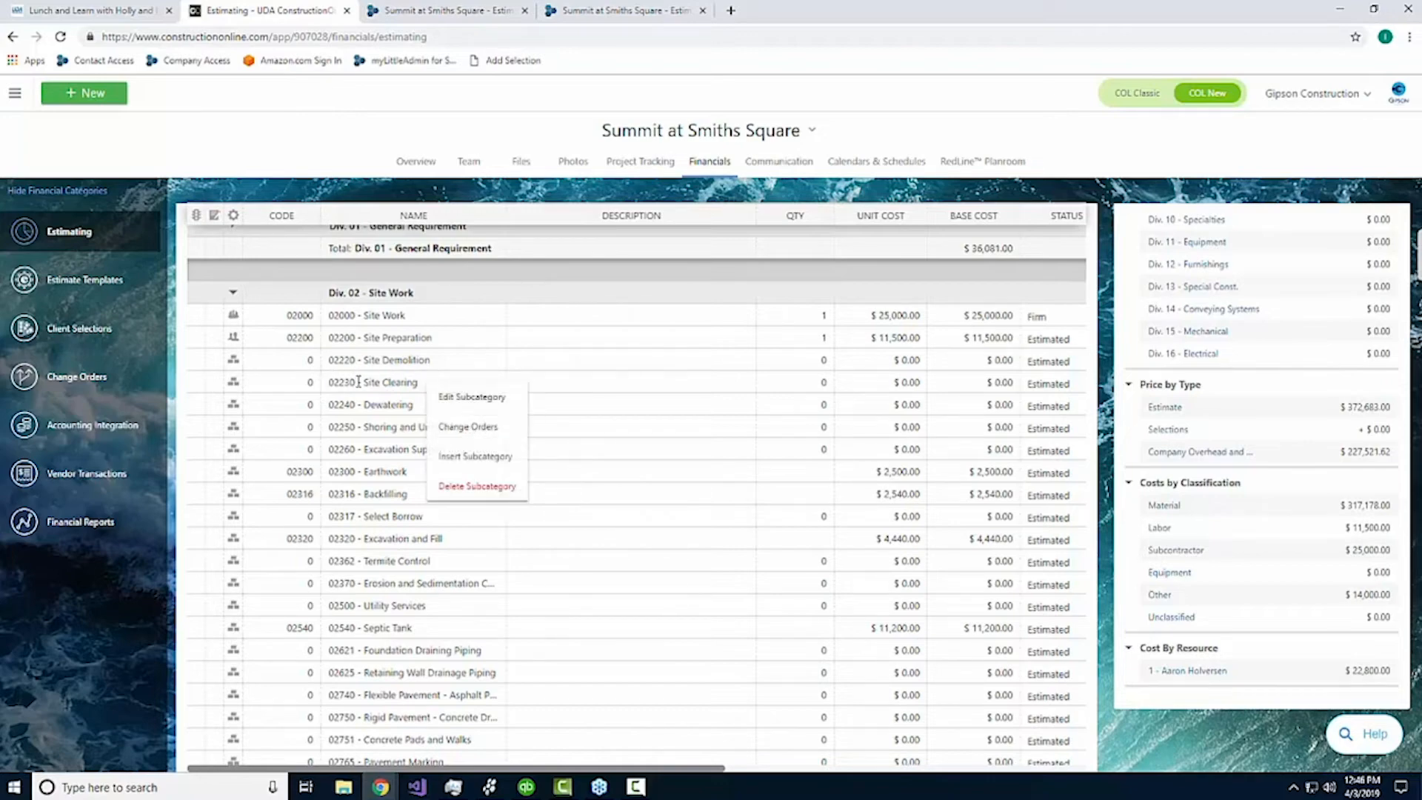
click(467, 427)
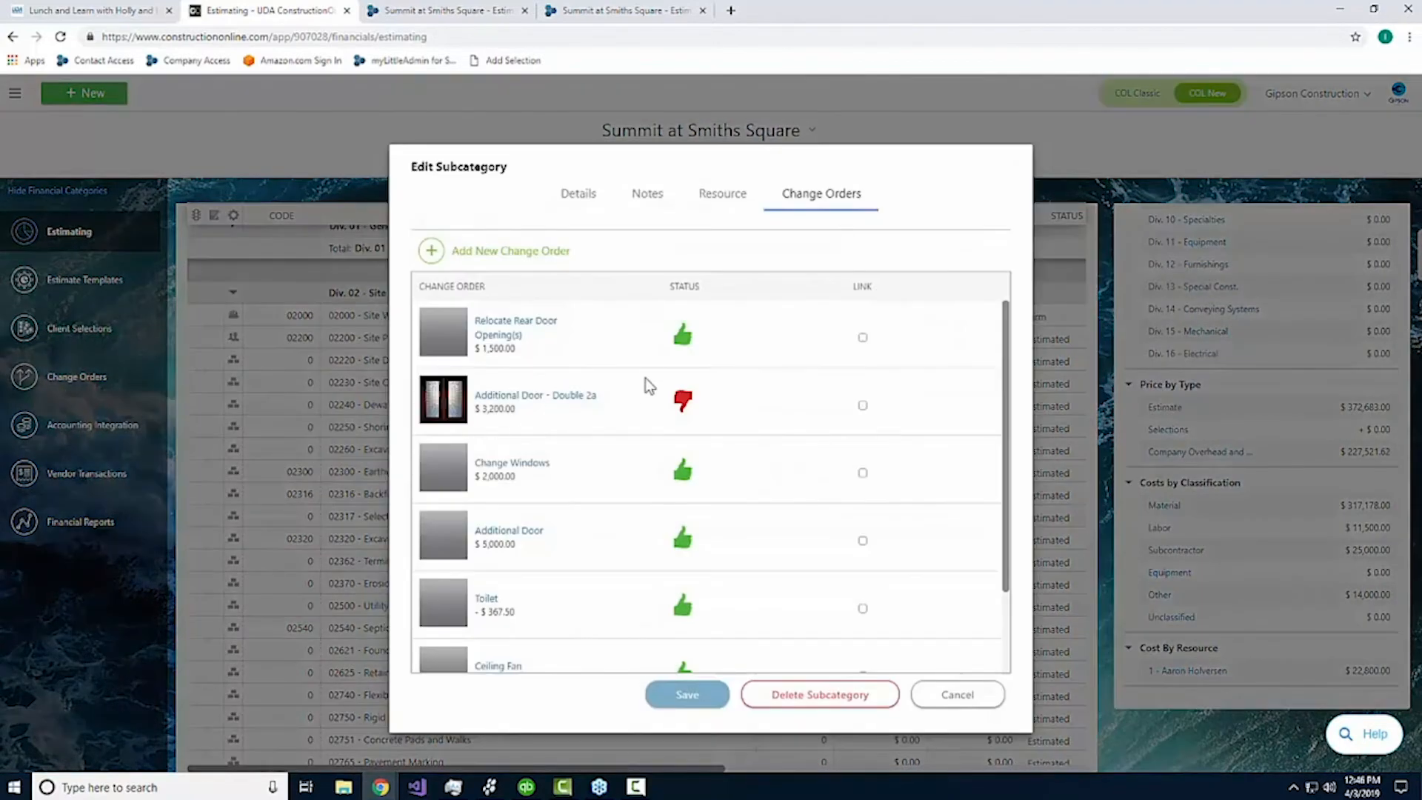
click(531, 254)
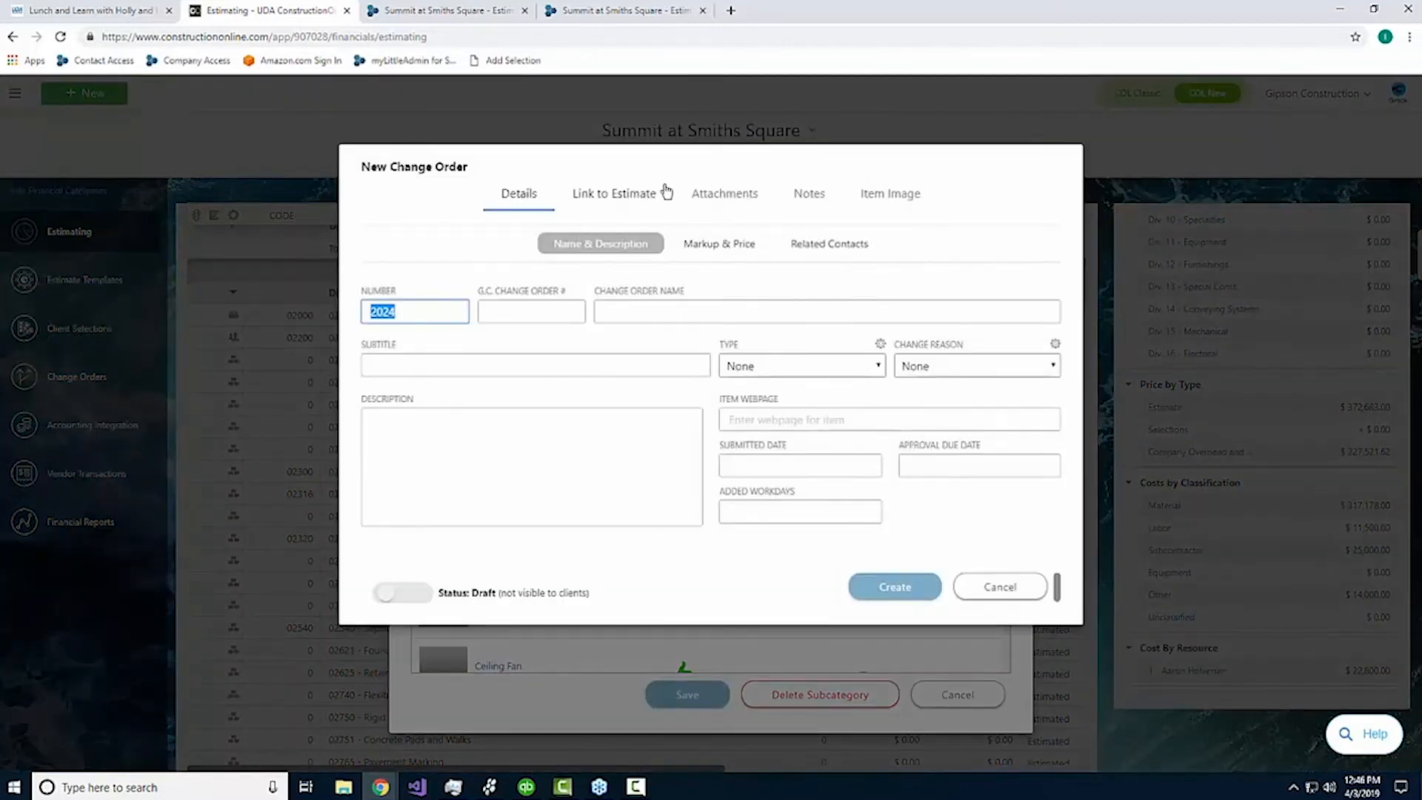
Step: Link the new change order to the 02230 - Site Clearing subcategory under Div. 02 - Site Work
click(613, 195)
scroll(778, 422, down, 5)
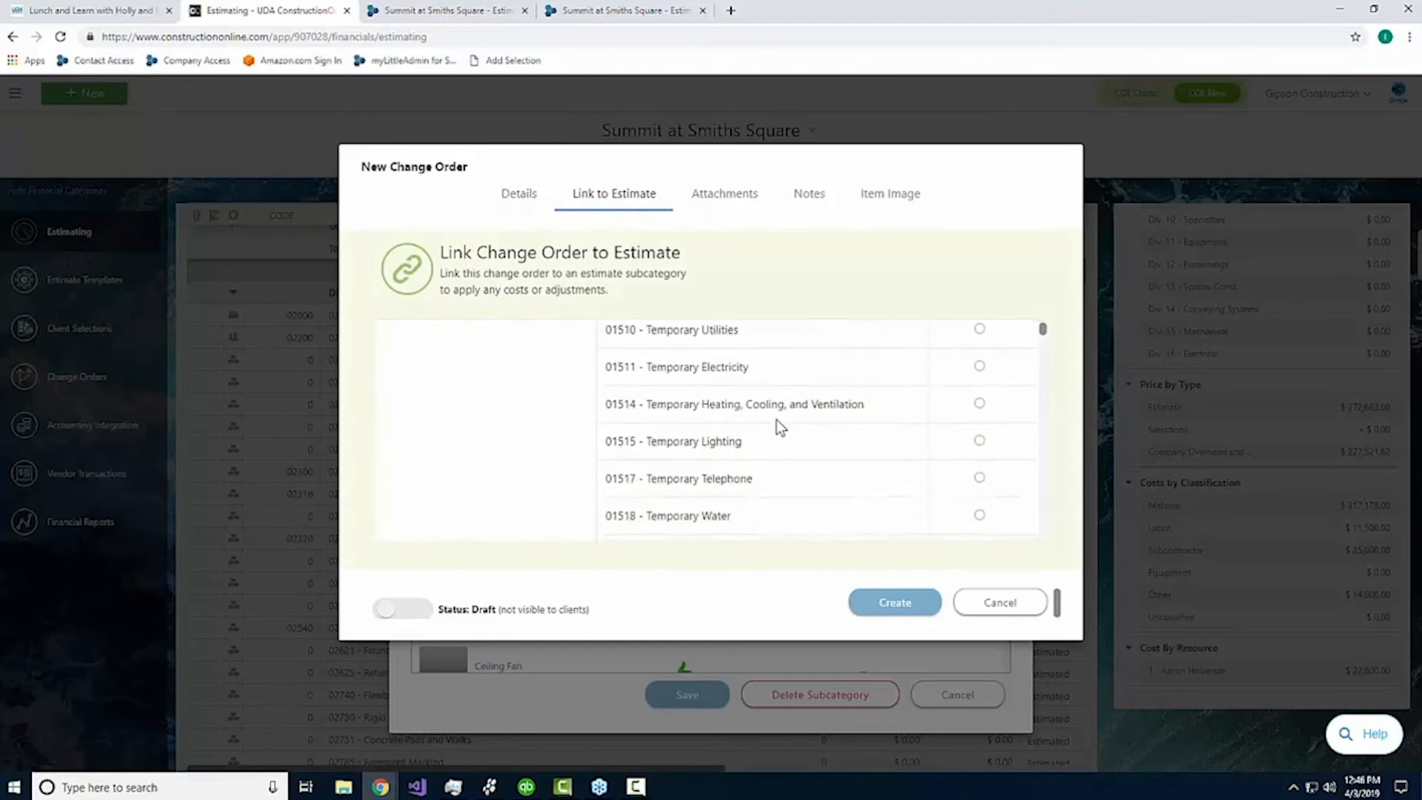
scroll(670, 412, down, 2)
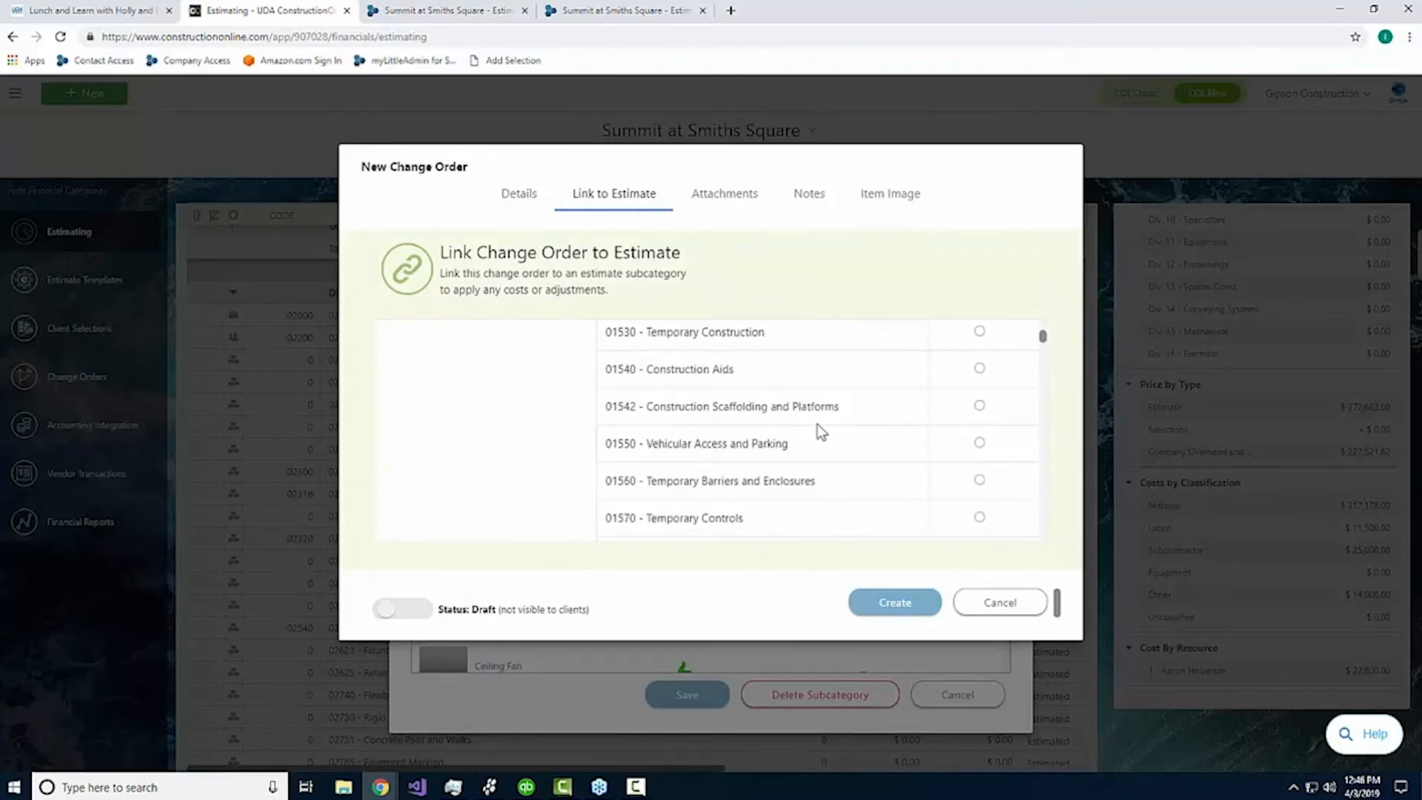
scroll(816, 424, down, 2)
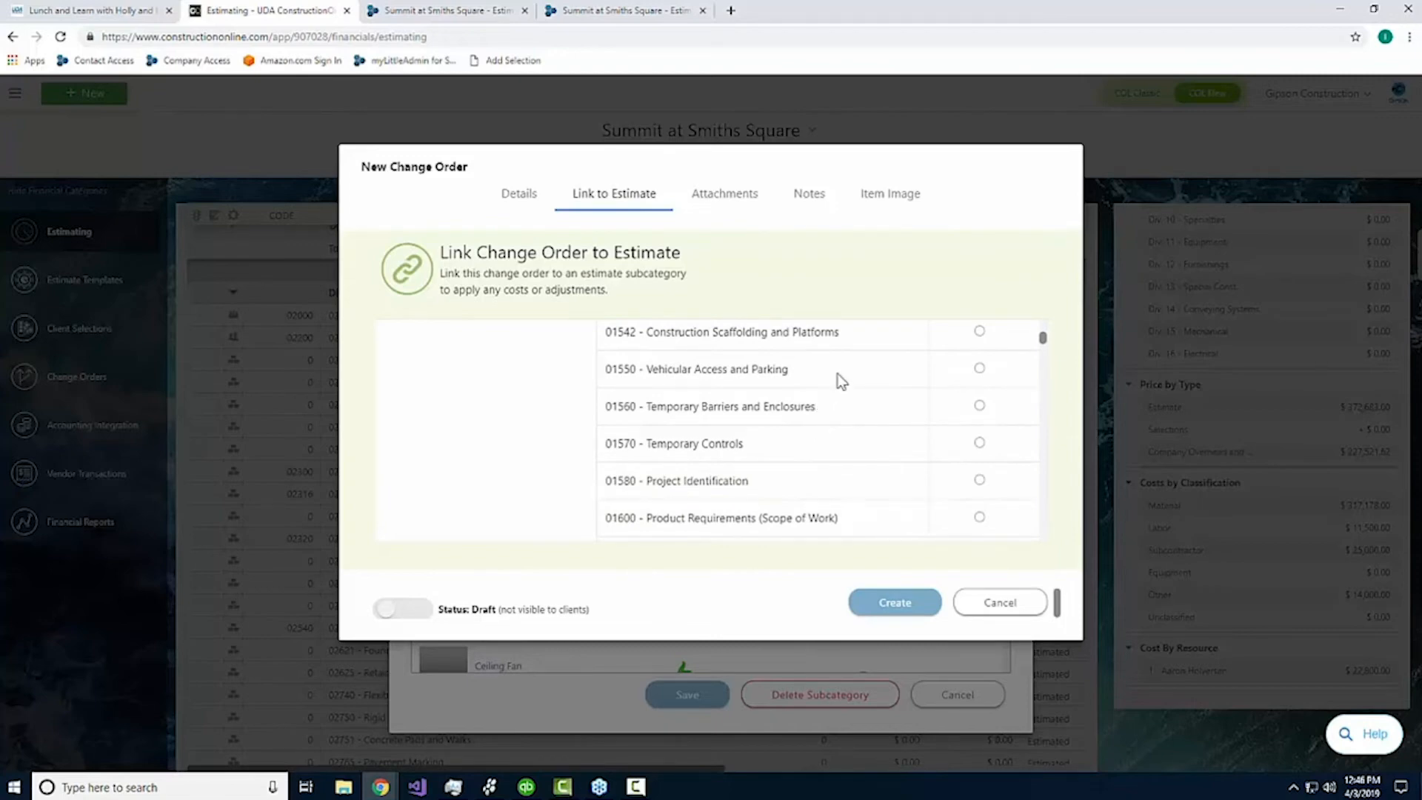
scroll(851, 446, down, 2)
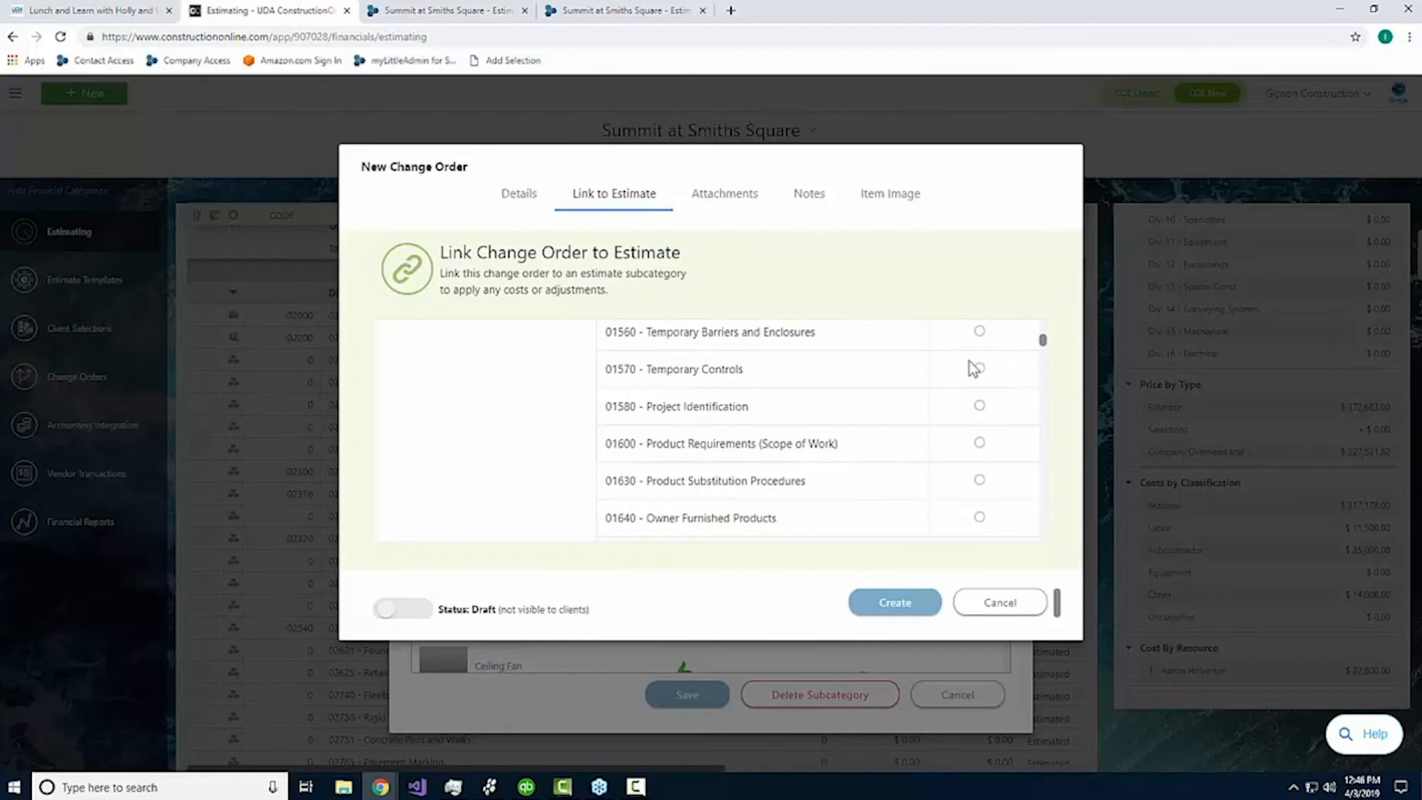
scroll(775, 378, down, 6)
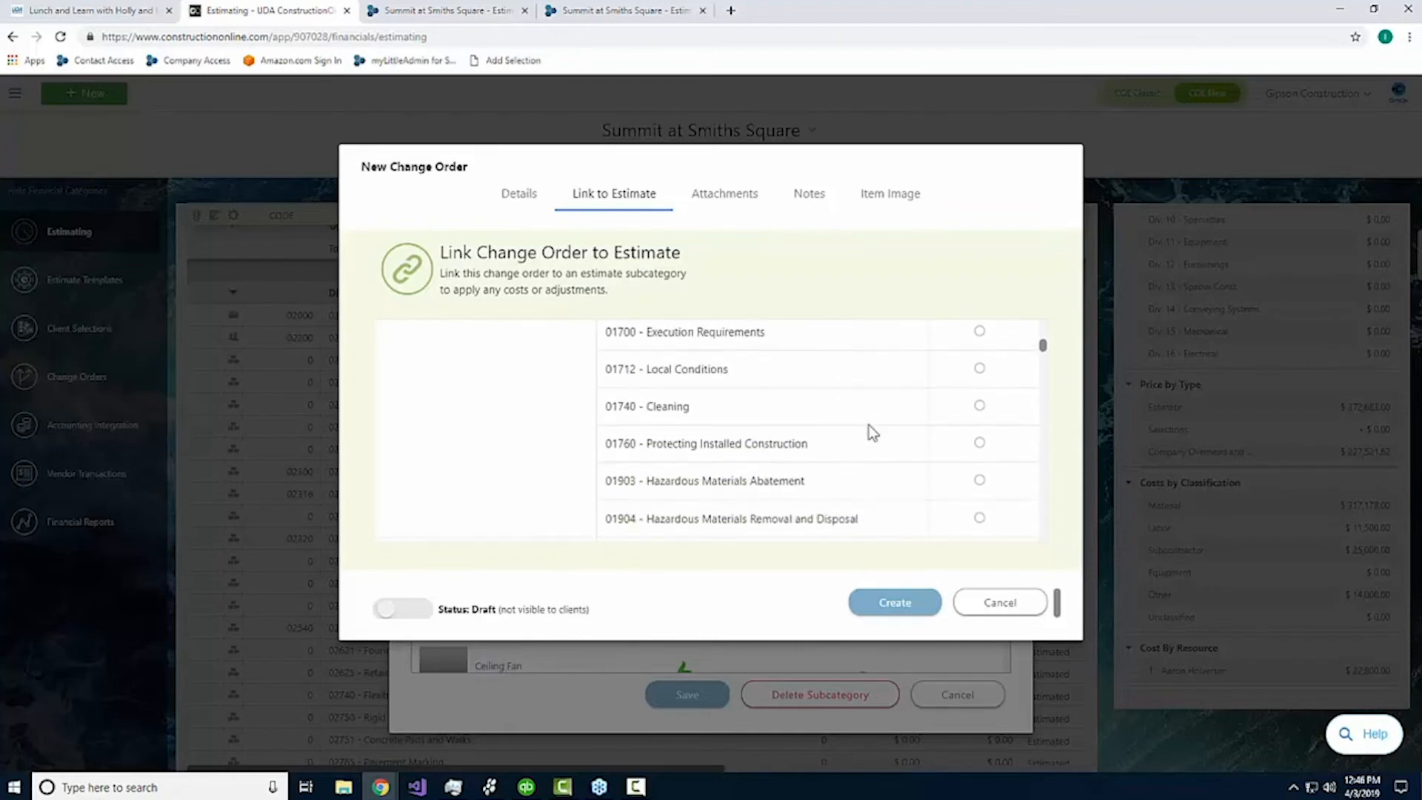
scroll(988, 410, down, 6)
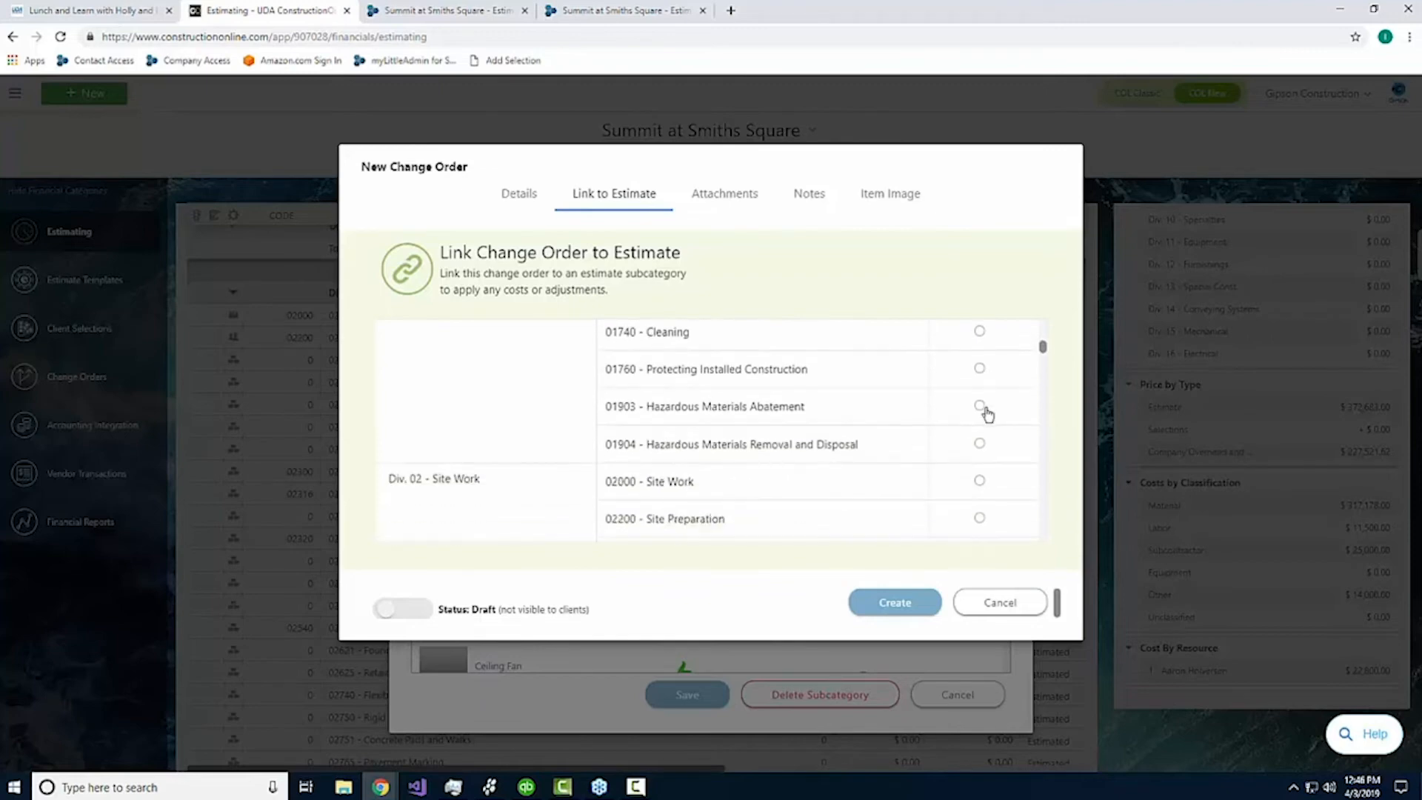
click(980, 442)
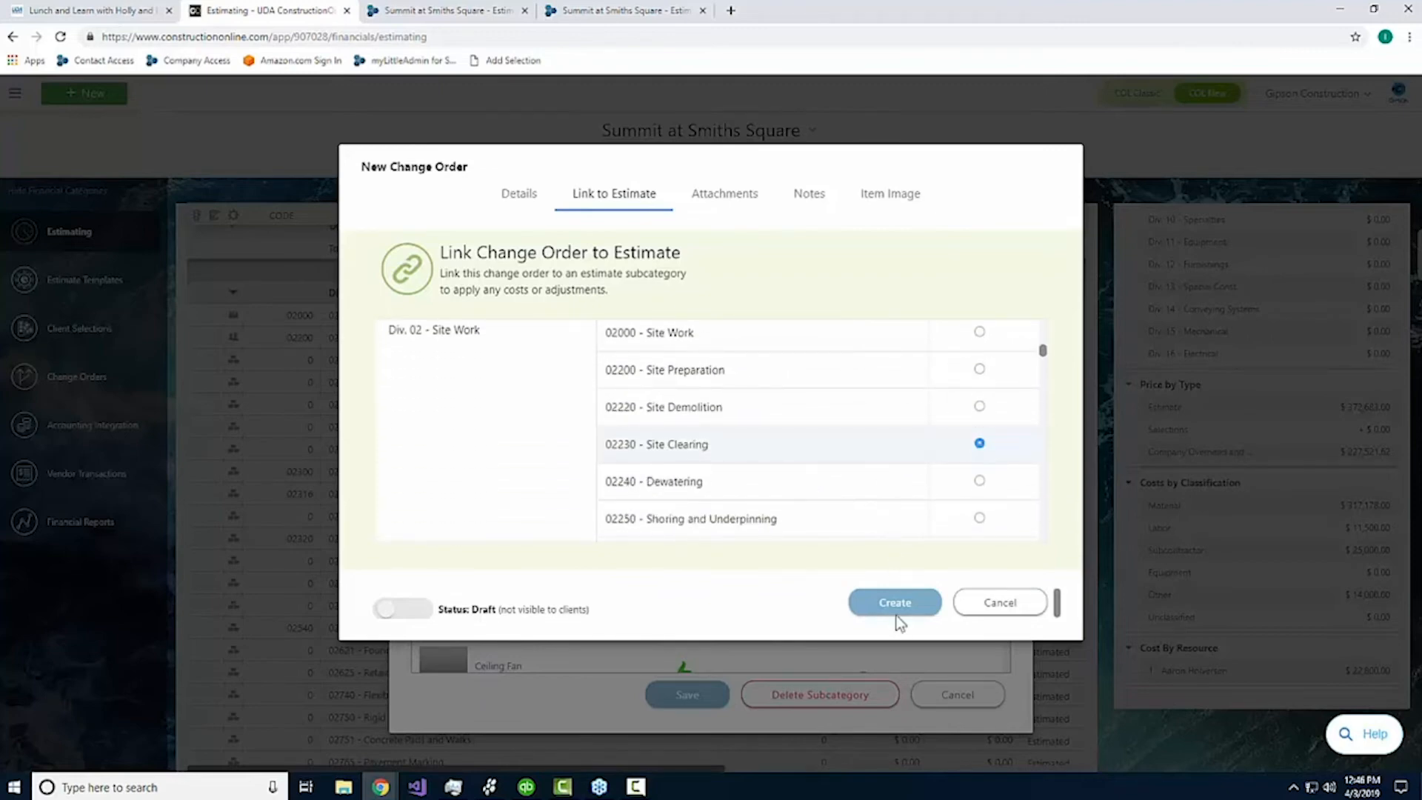
Step: Name the new change order Site Clearing
click(516, 198)
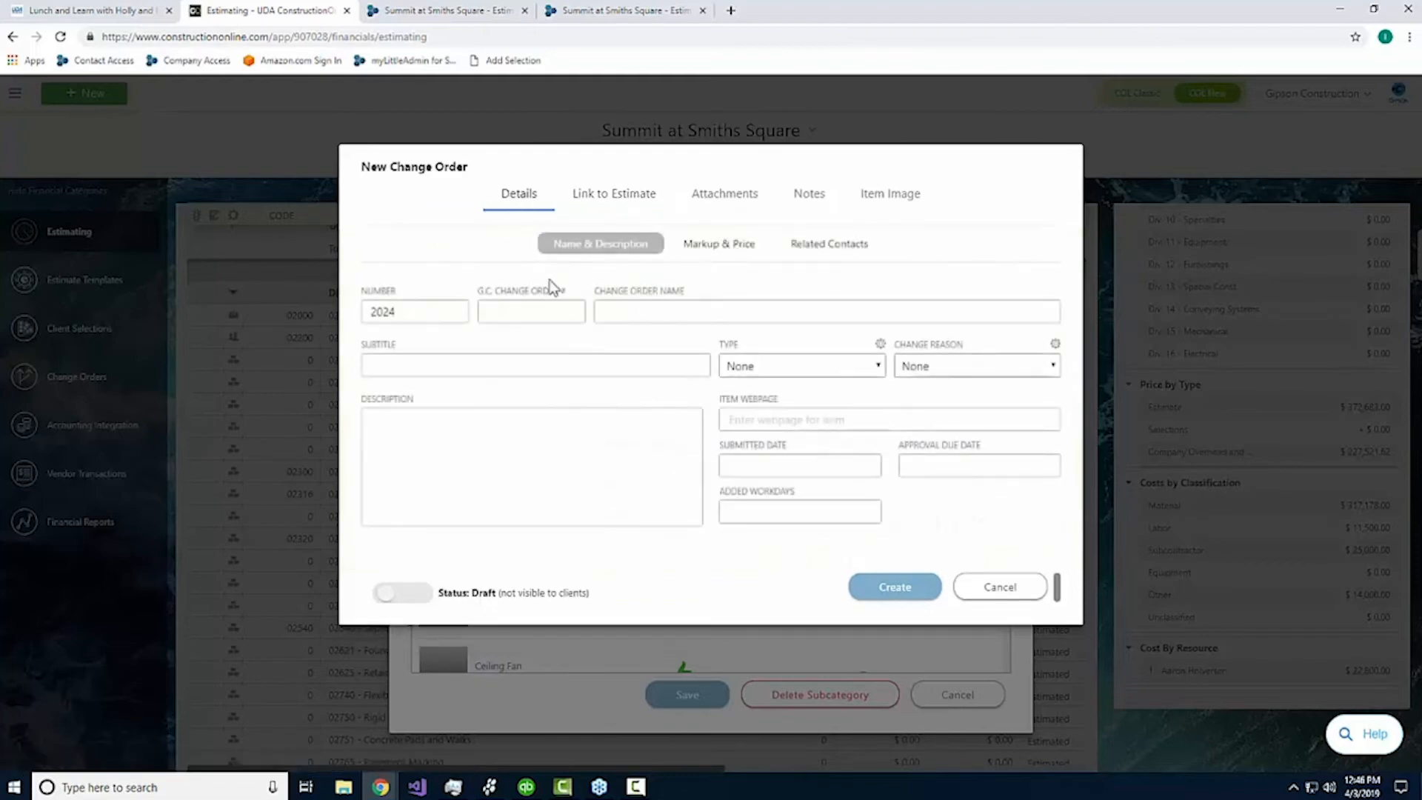
click(656, 300)
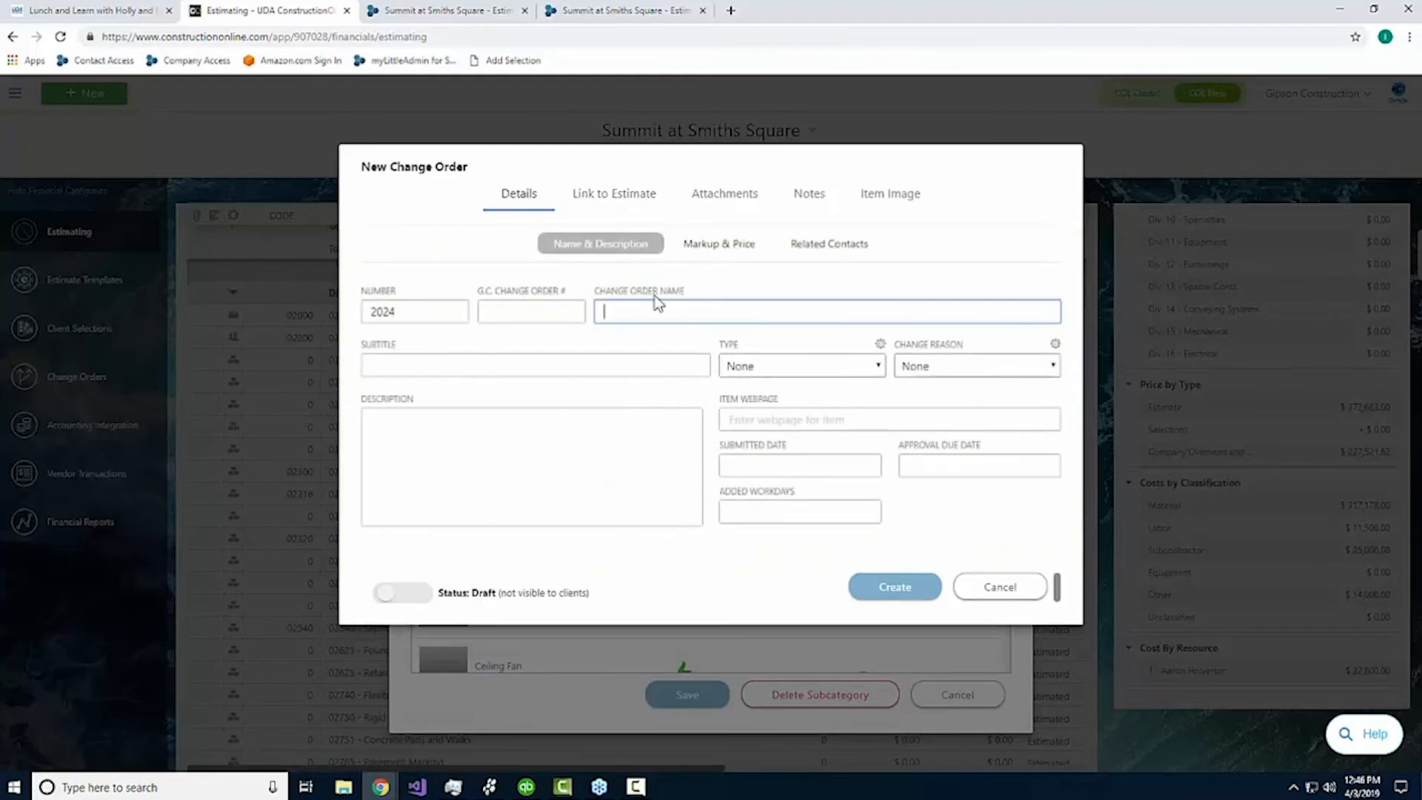
text(Site Clearing)
Step: Set the change order's unit cost to $1,000.00 and its markup to $250.00
click(740, 244)
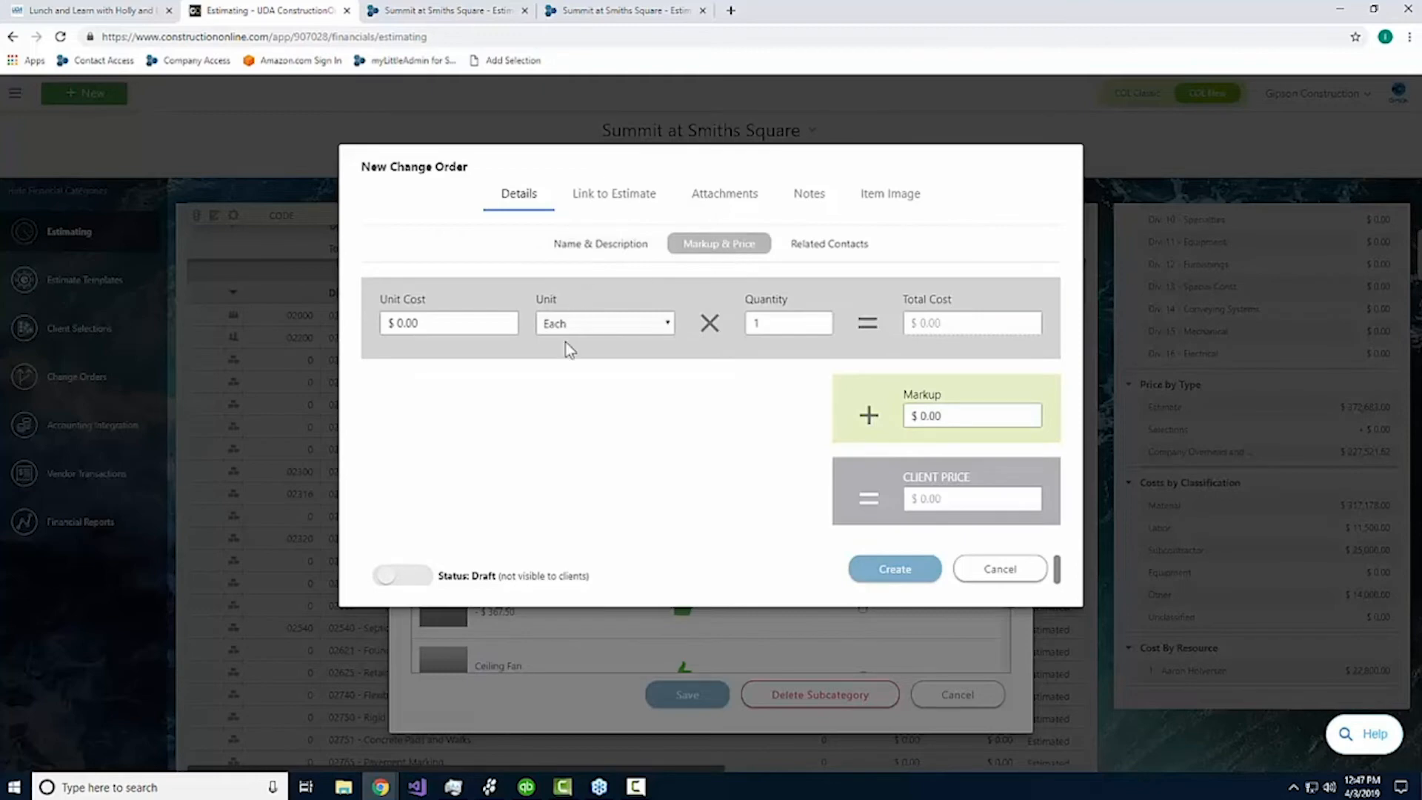
click(398, 323)
text(100)
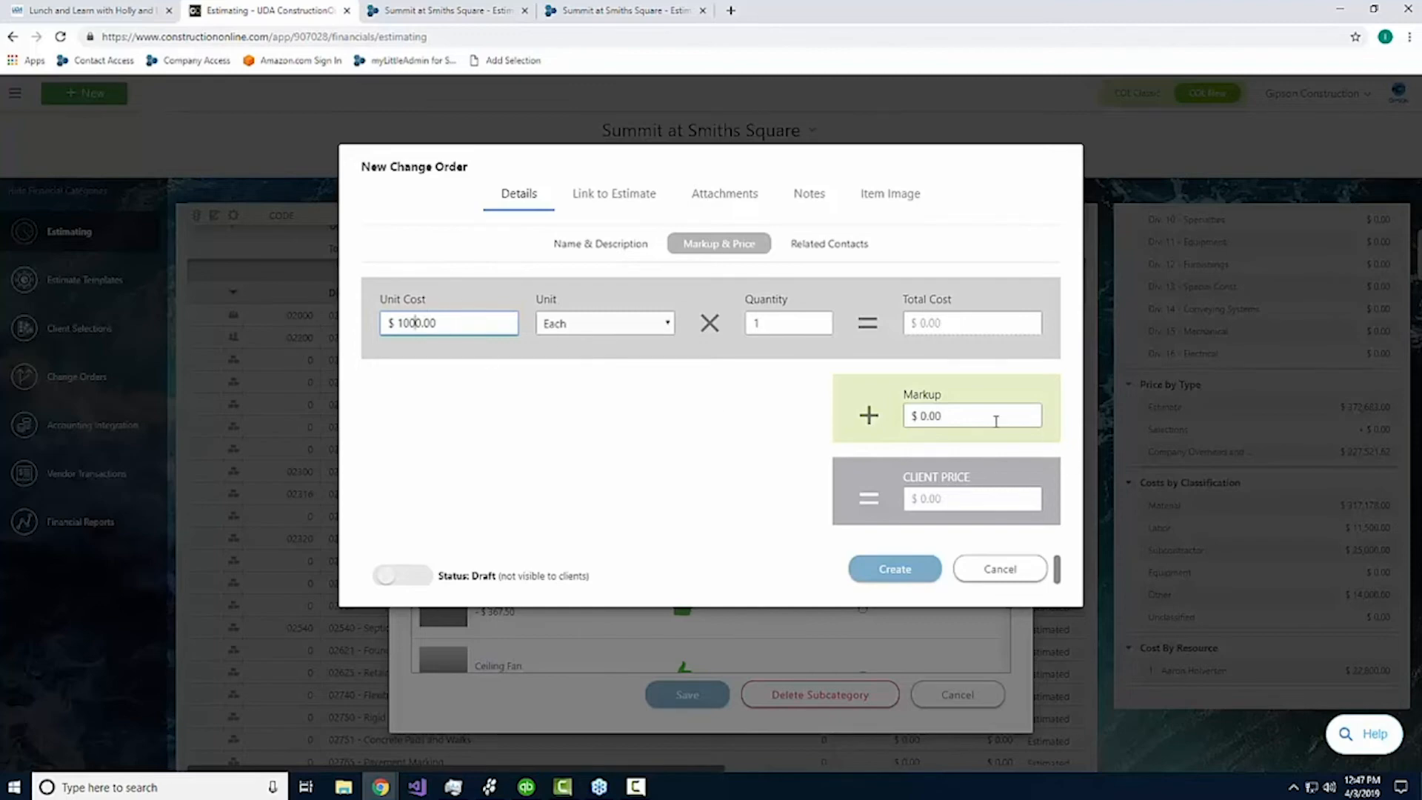
click(945, 449)
click(971, 415)
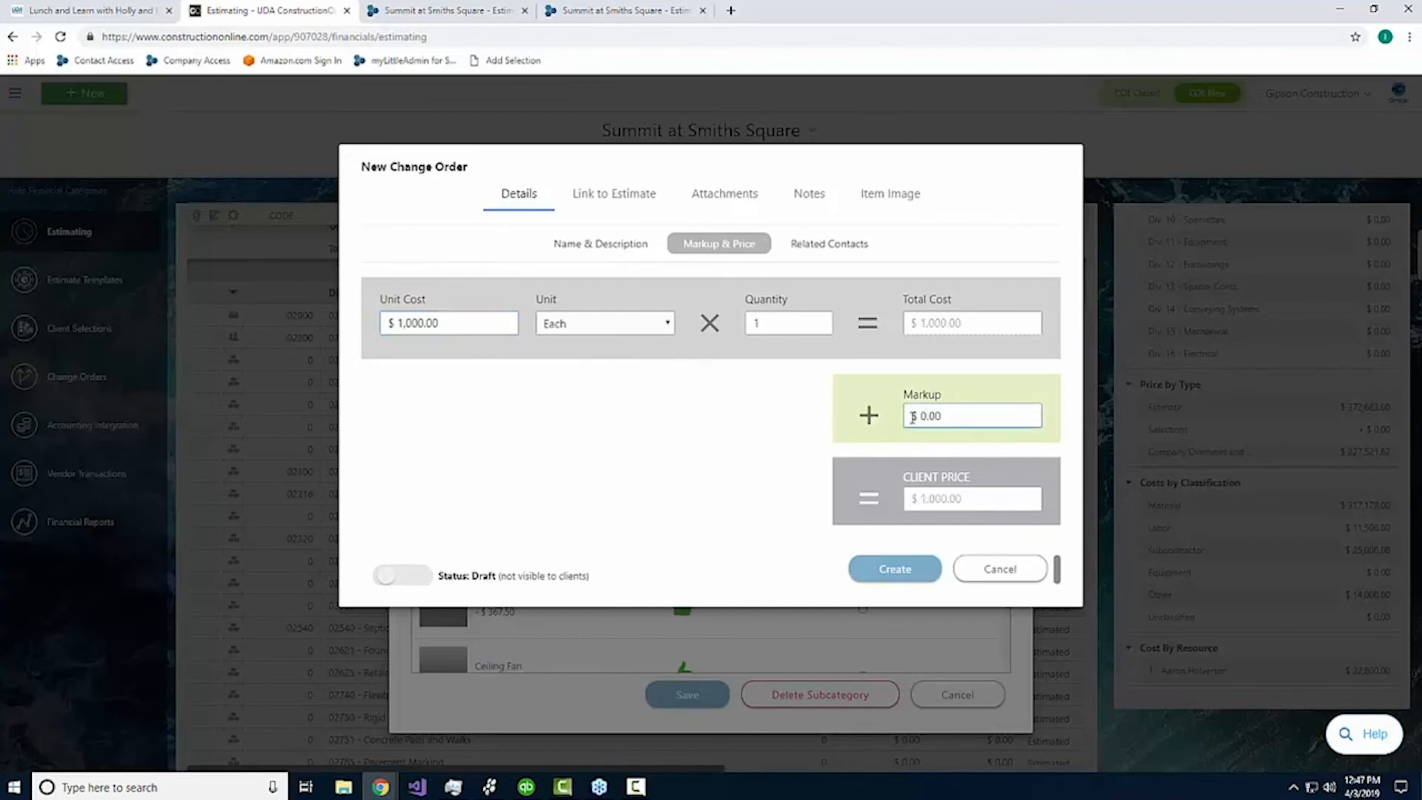
text(25)
click(690, 474)
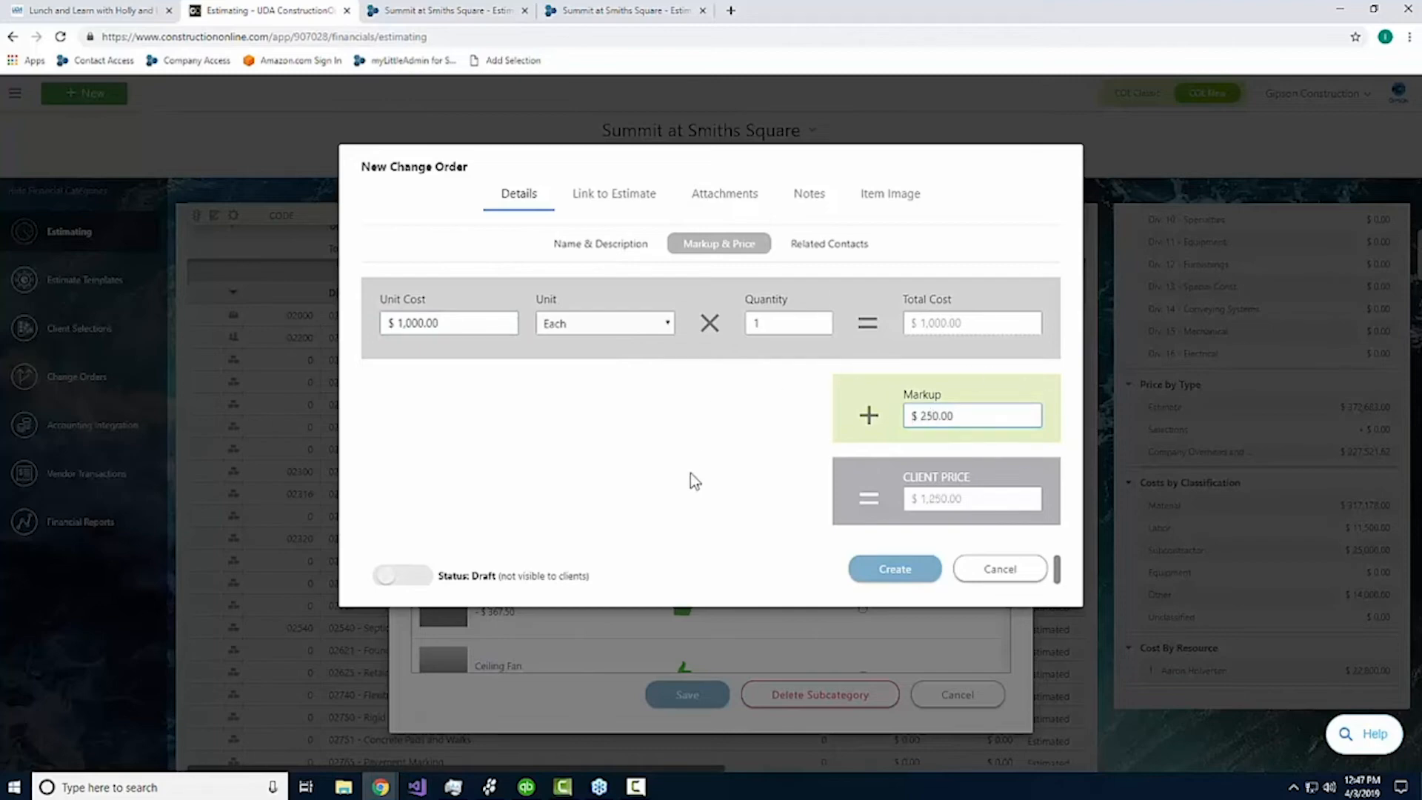
Step: Create the Site Clearing change order in draft status and save the subcategory
click(911, 577)
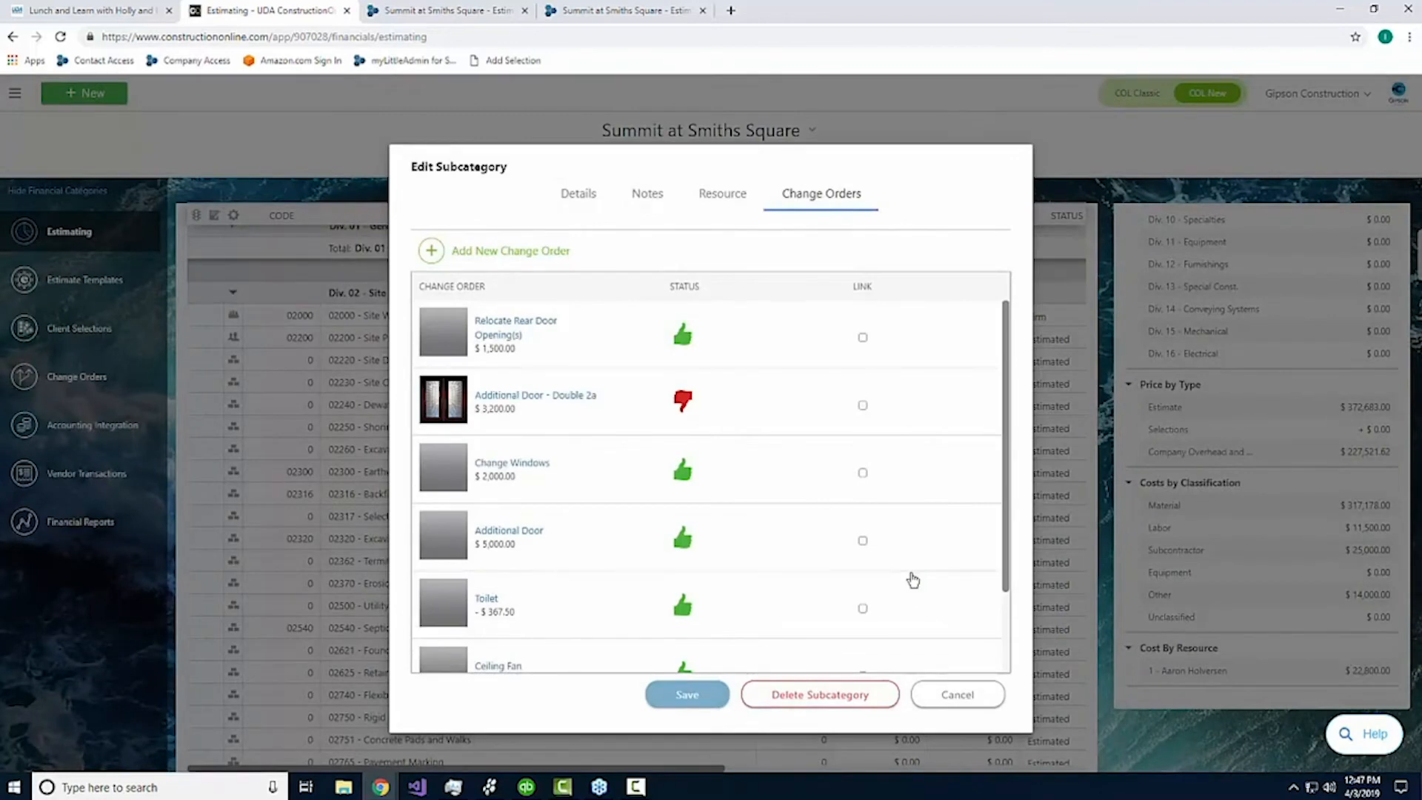
click(701, 696)
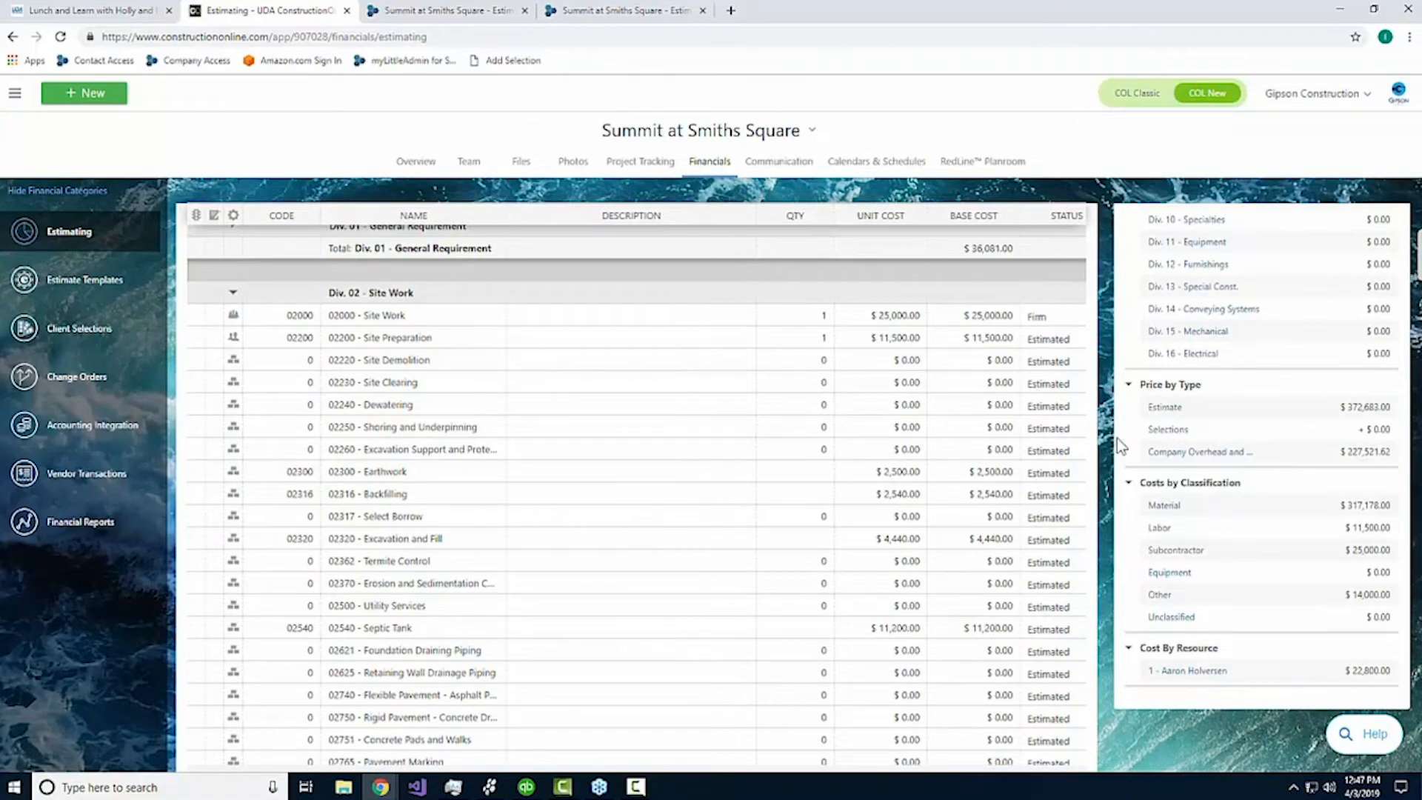
scroll(637, 489, down, 10)
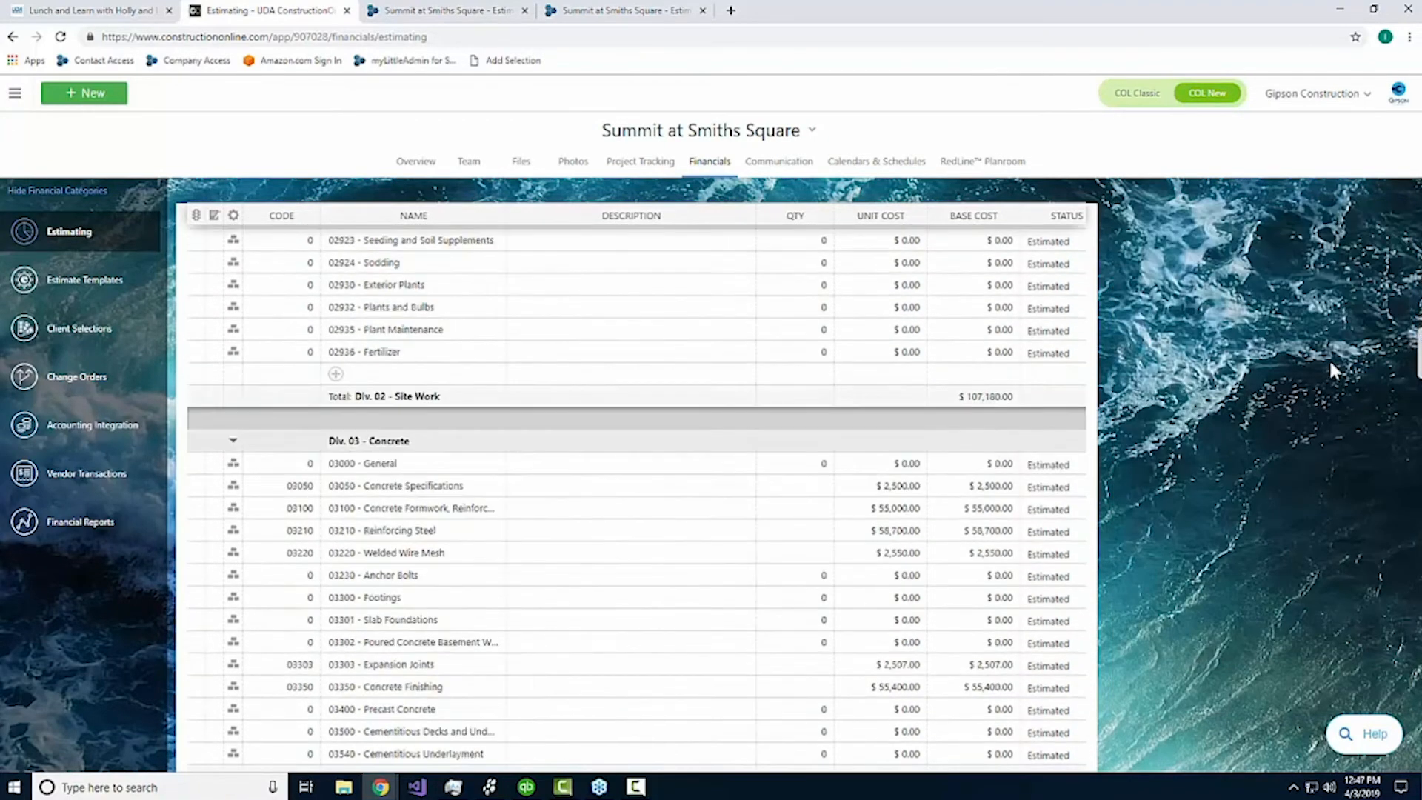
Step: Show the estimate in the Job Costing column view and examine the change order and adjusted costs of 02230 - Site Clearing
scroll(637, 495, down, 15)
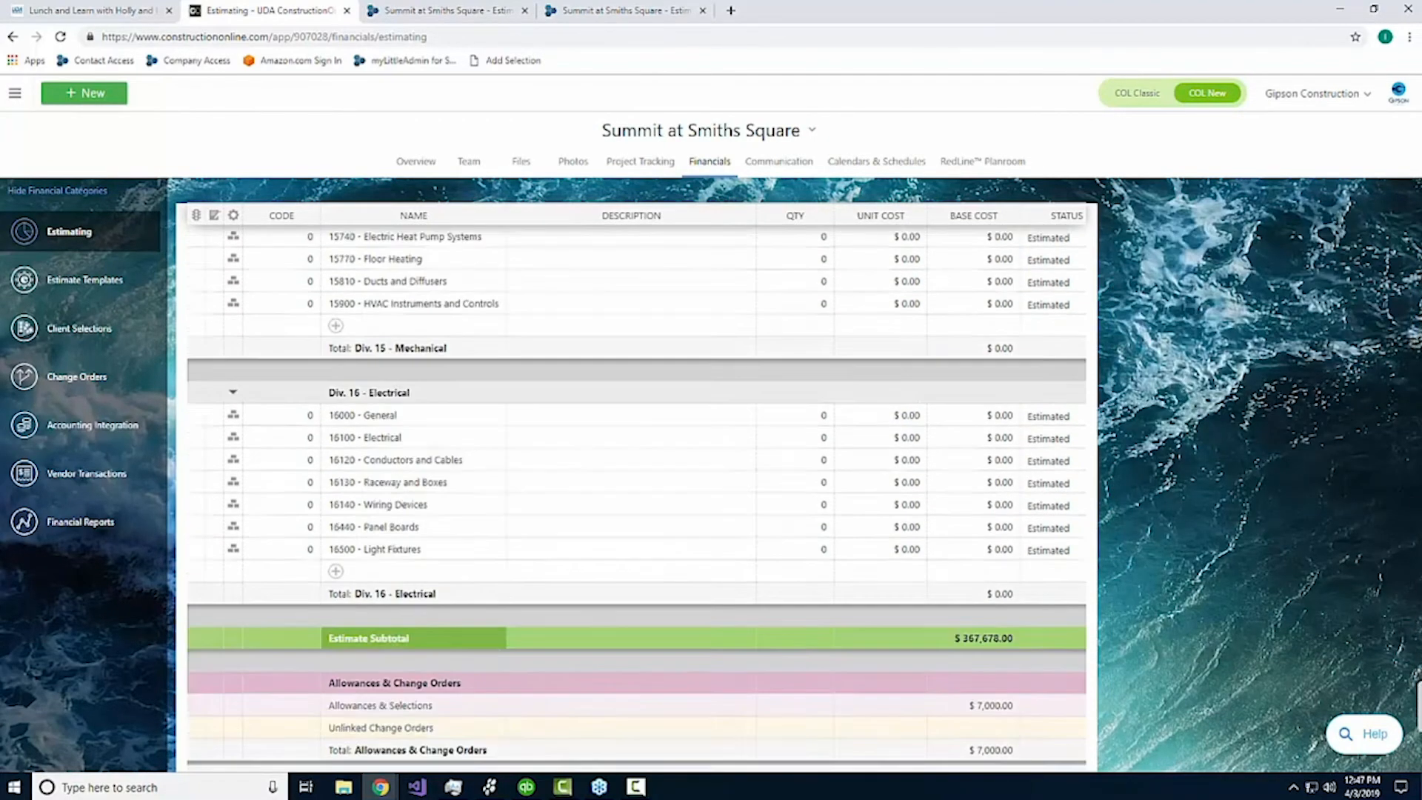
scroll(696, 496, up, 20)
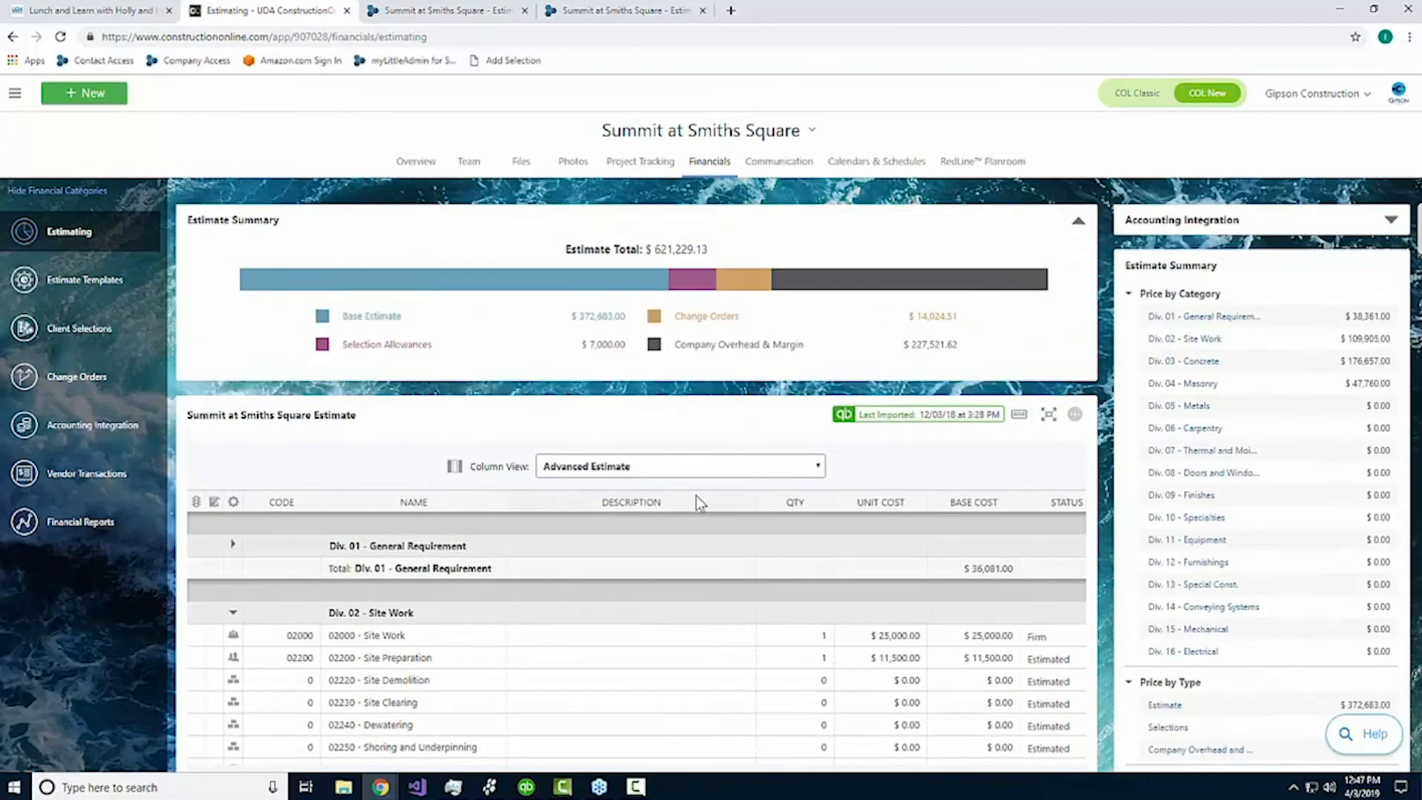
click(685, 458)
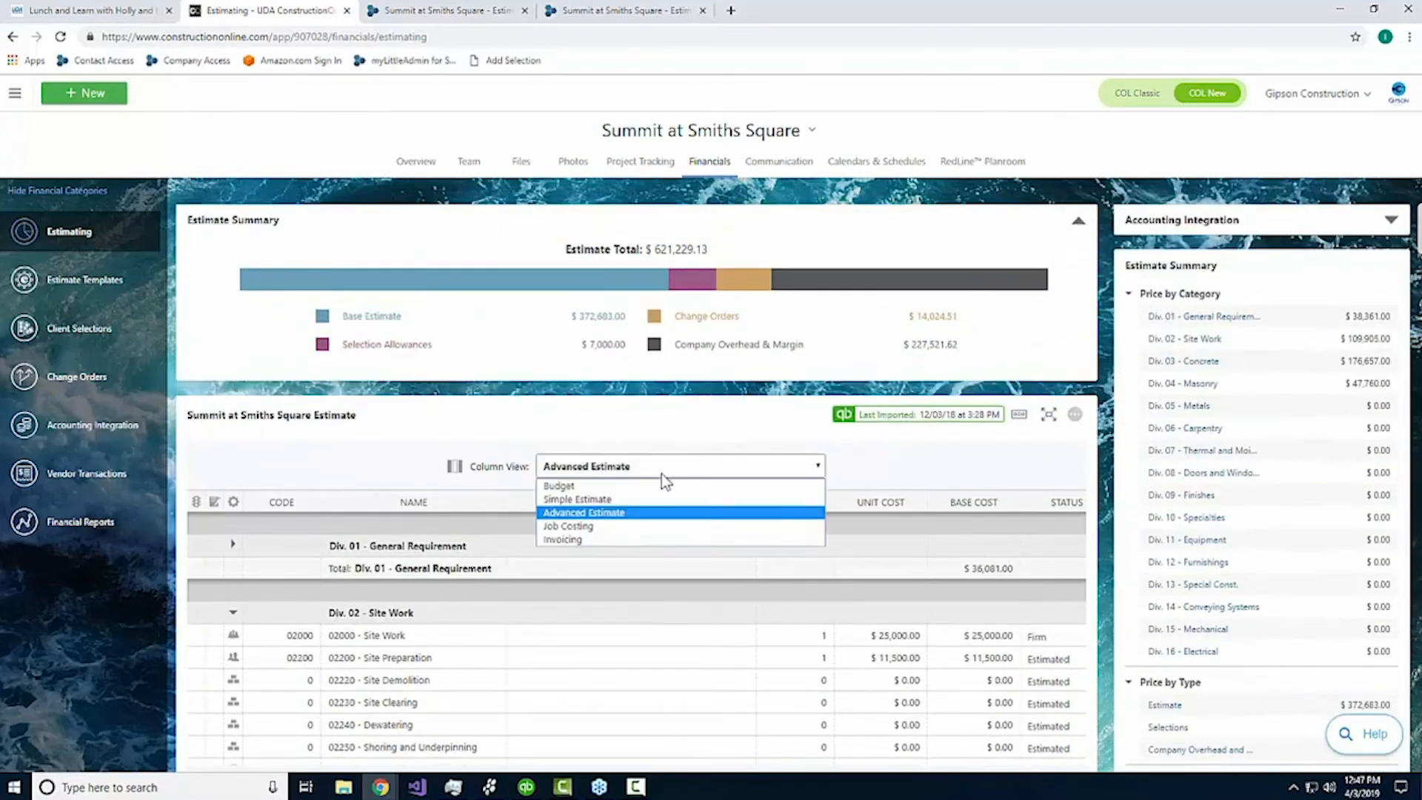
click(585, 528)
scroll(526, 545, down, 5)
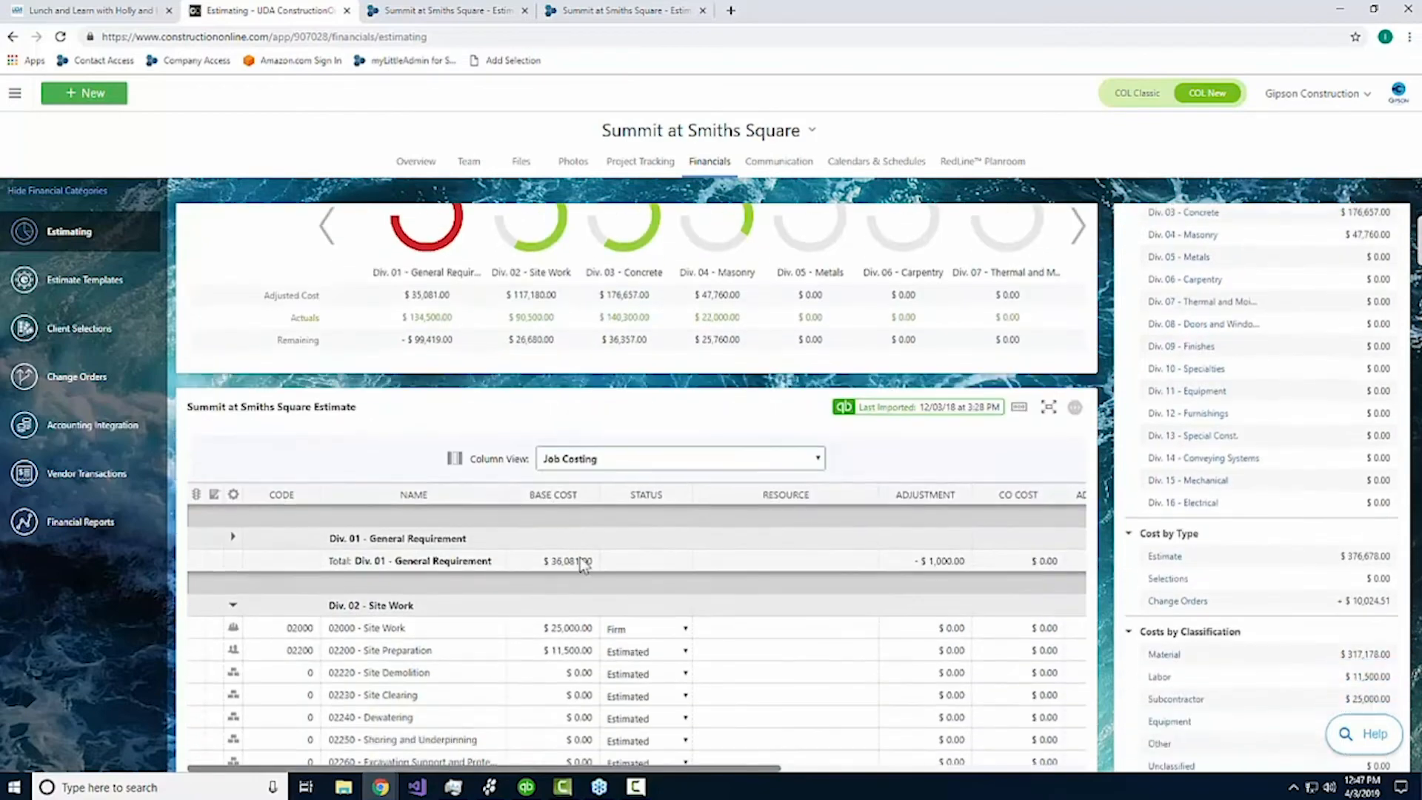
click(437, 543)
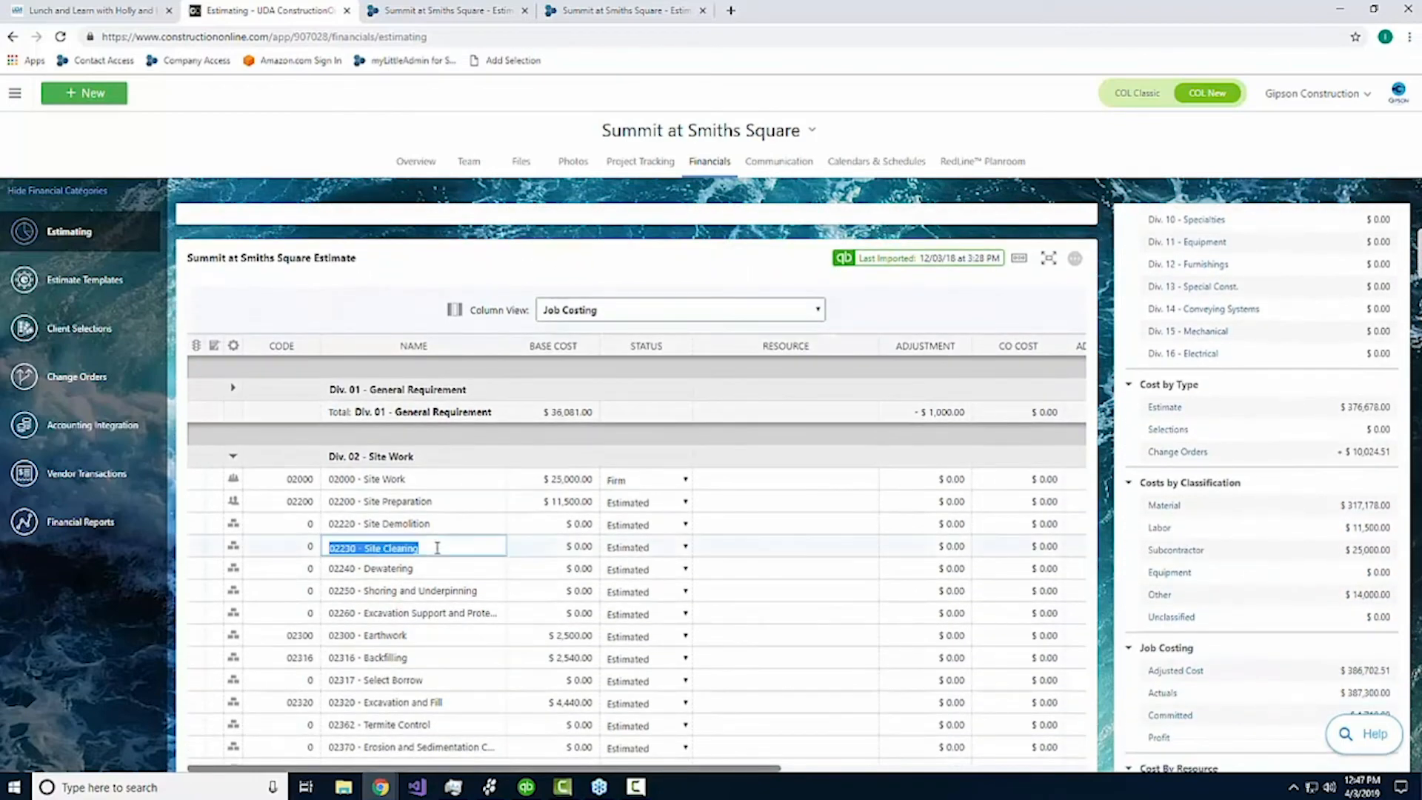
click(730, 769)
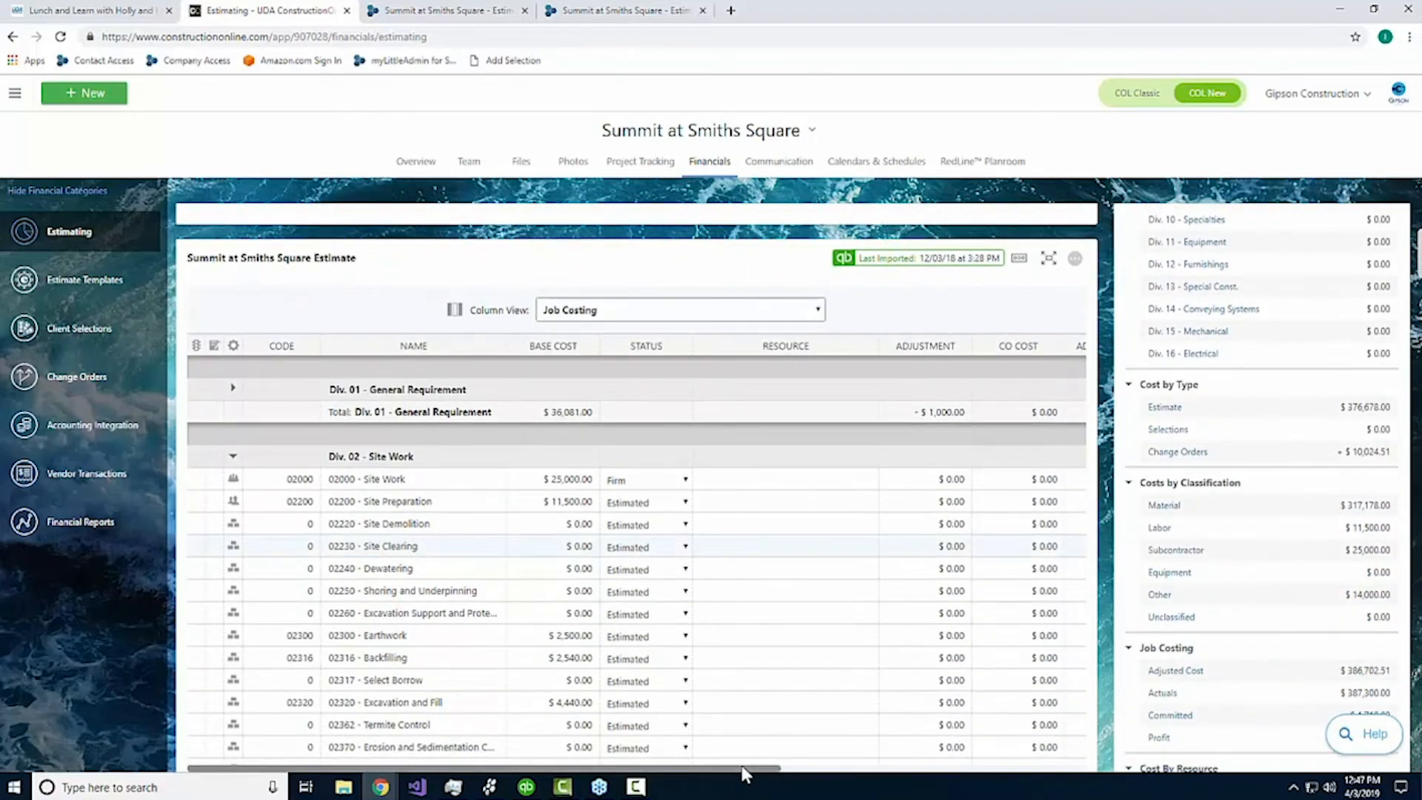
drag(742, 771, 889, 770)
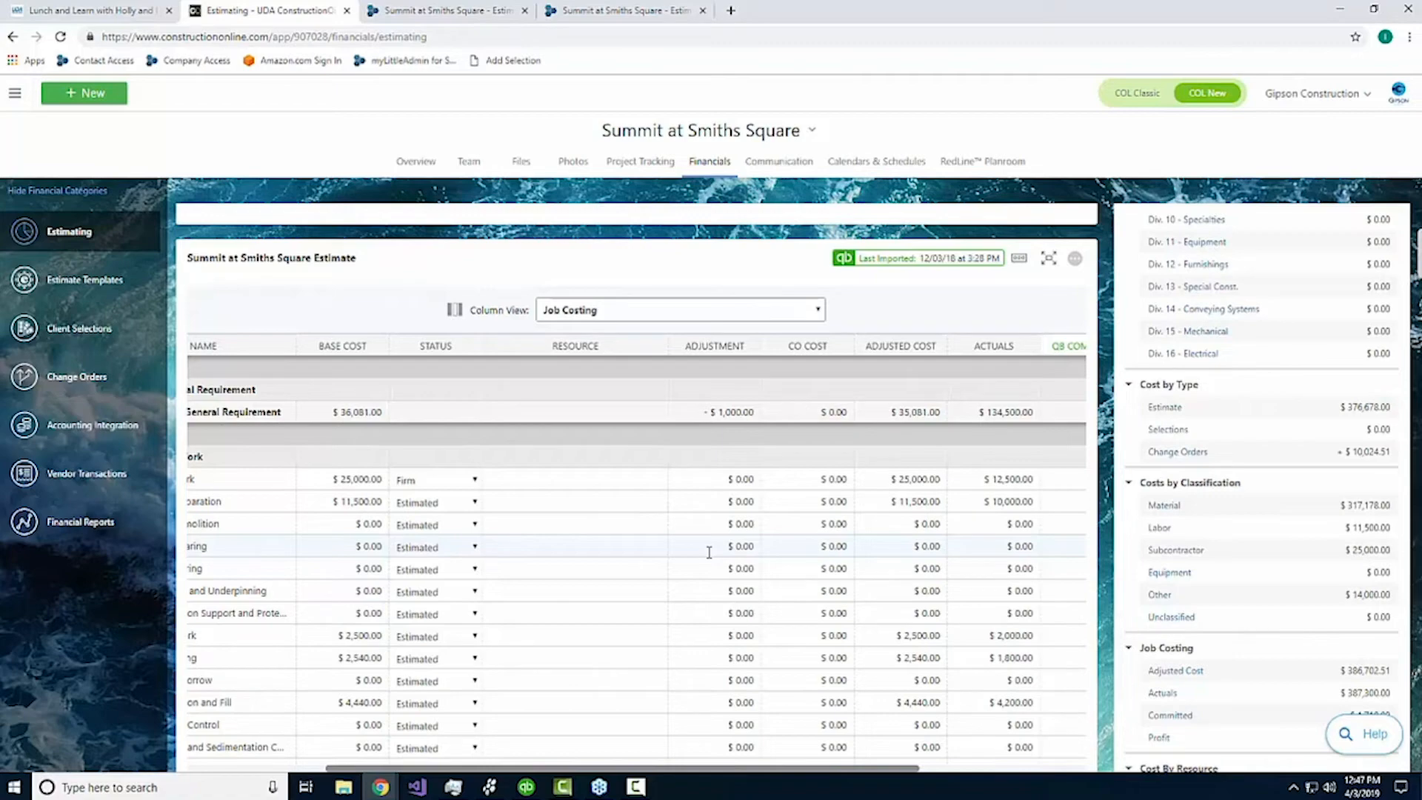
Step: Open the Site Clearing change order from the project's change orders, switch its status to Pending Approval and save it
click(71, 377)
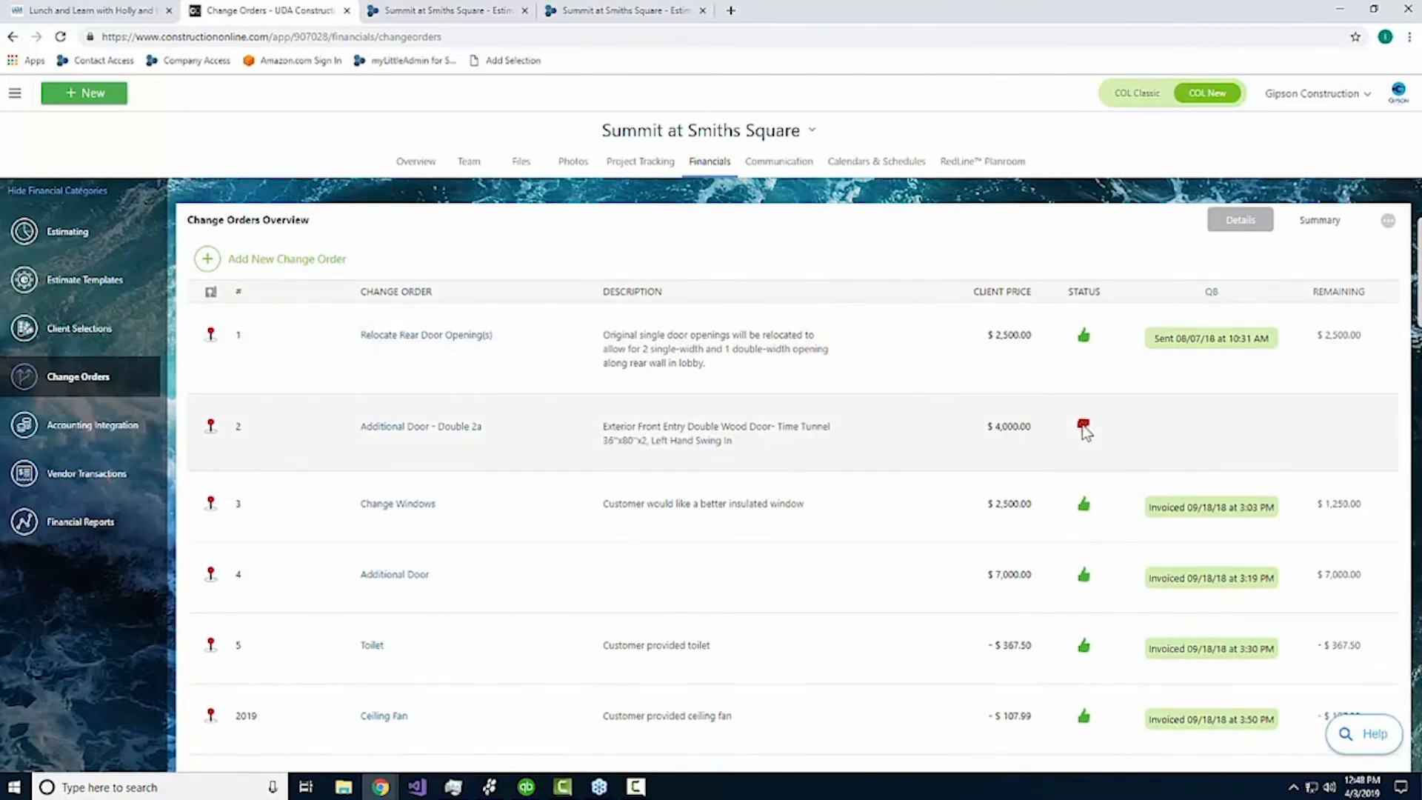
scroll(1086, 437, down, 1)
scroll(1085, 432, down, 2)
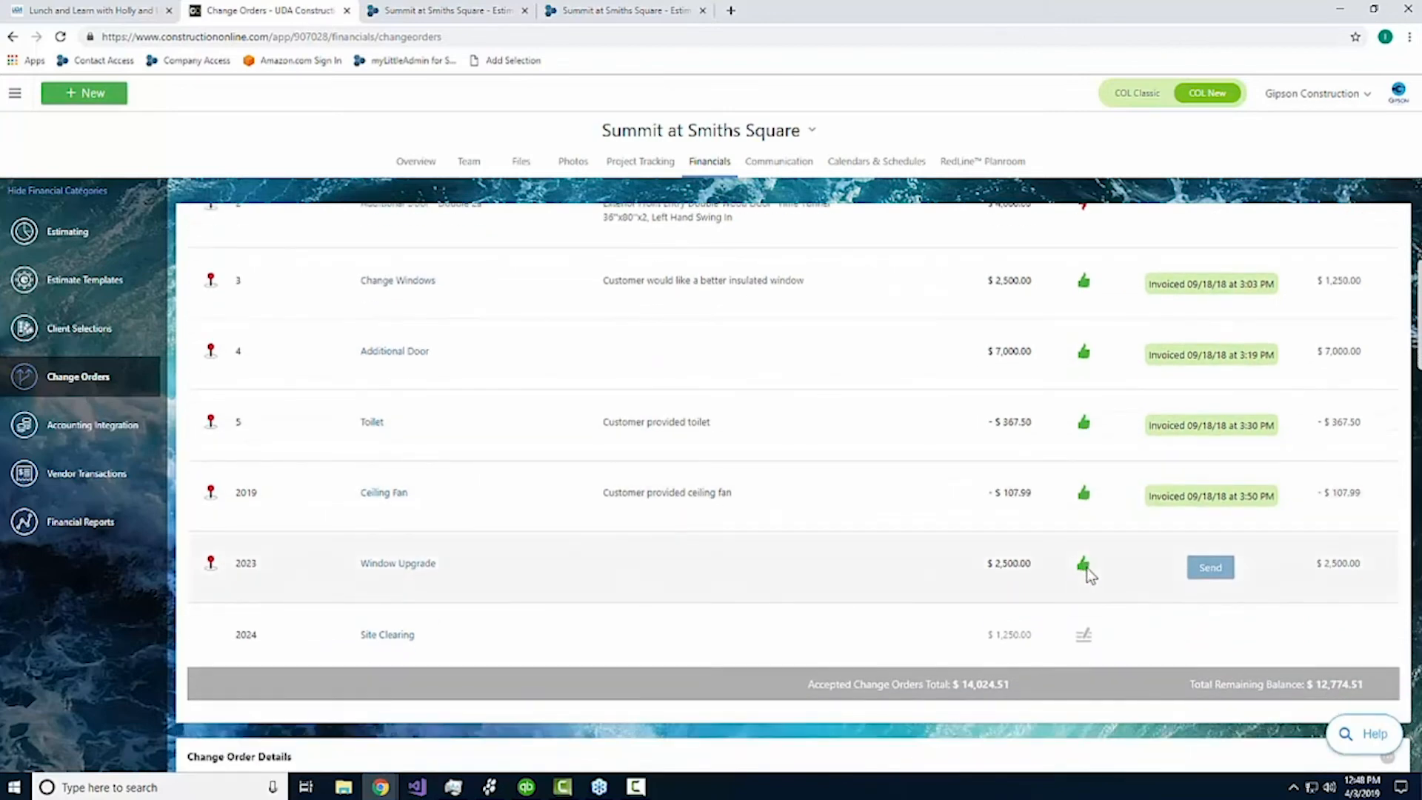
scroll(1087, 570, down, 1)
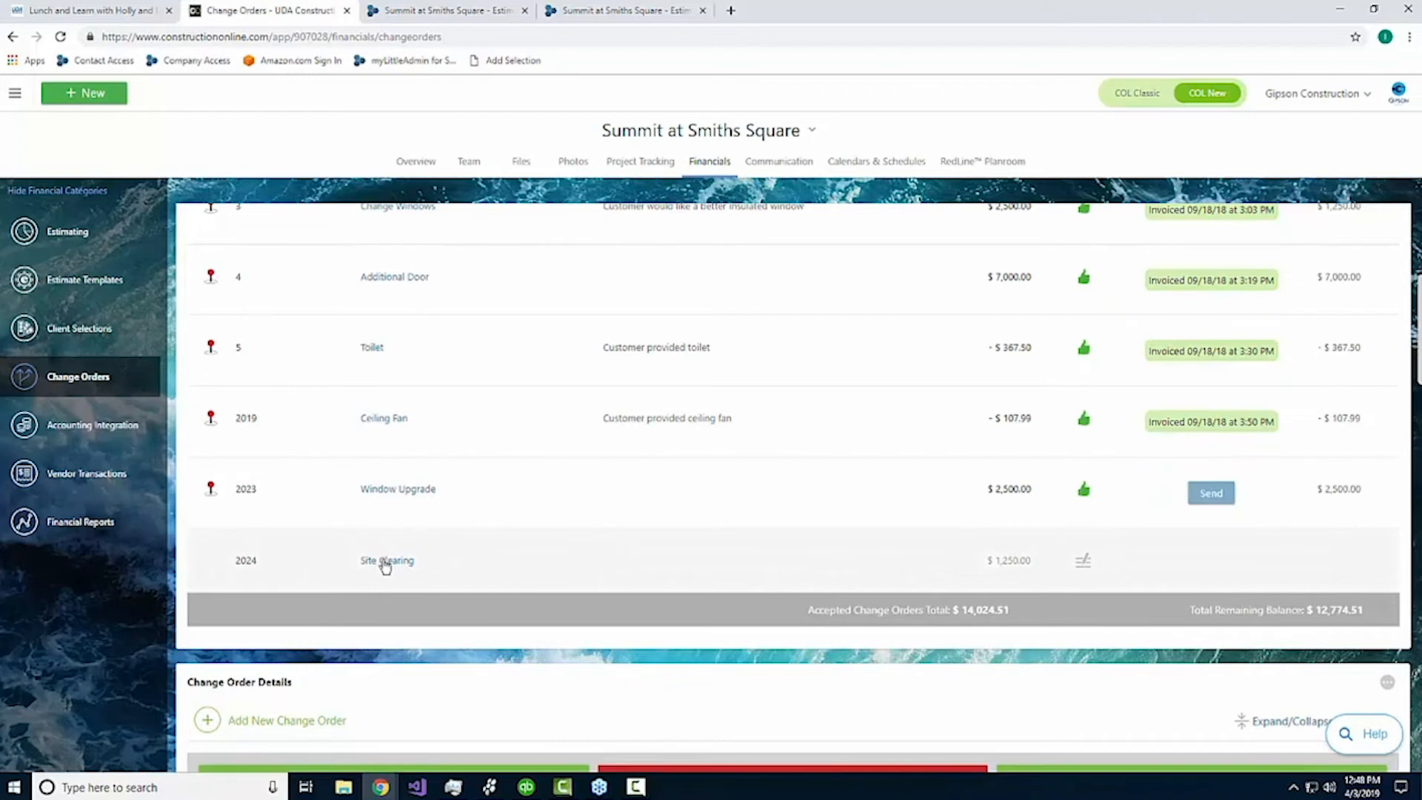
right_click(718, 569)
click(743, 577)
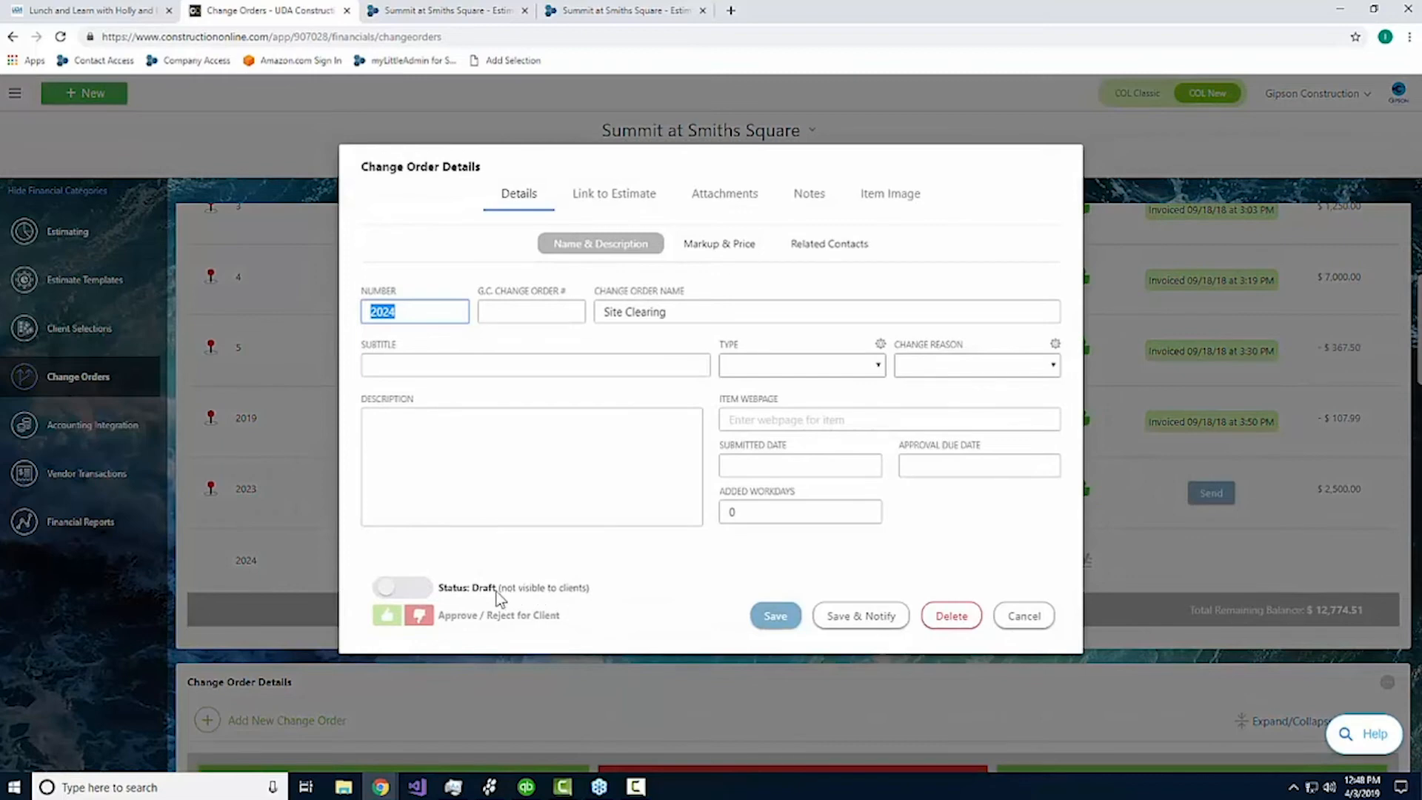
click(411, 590)
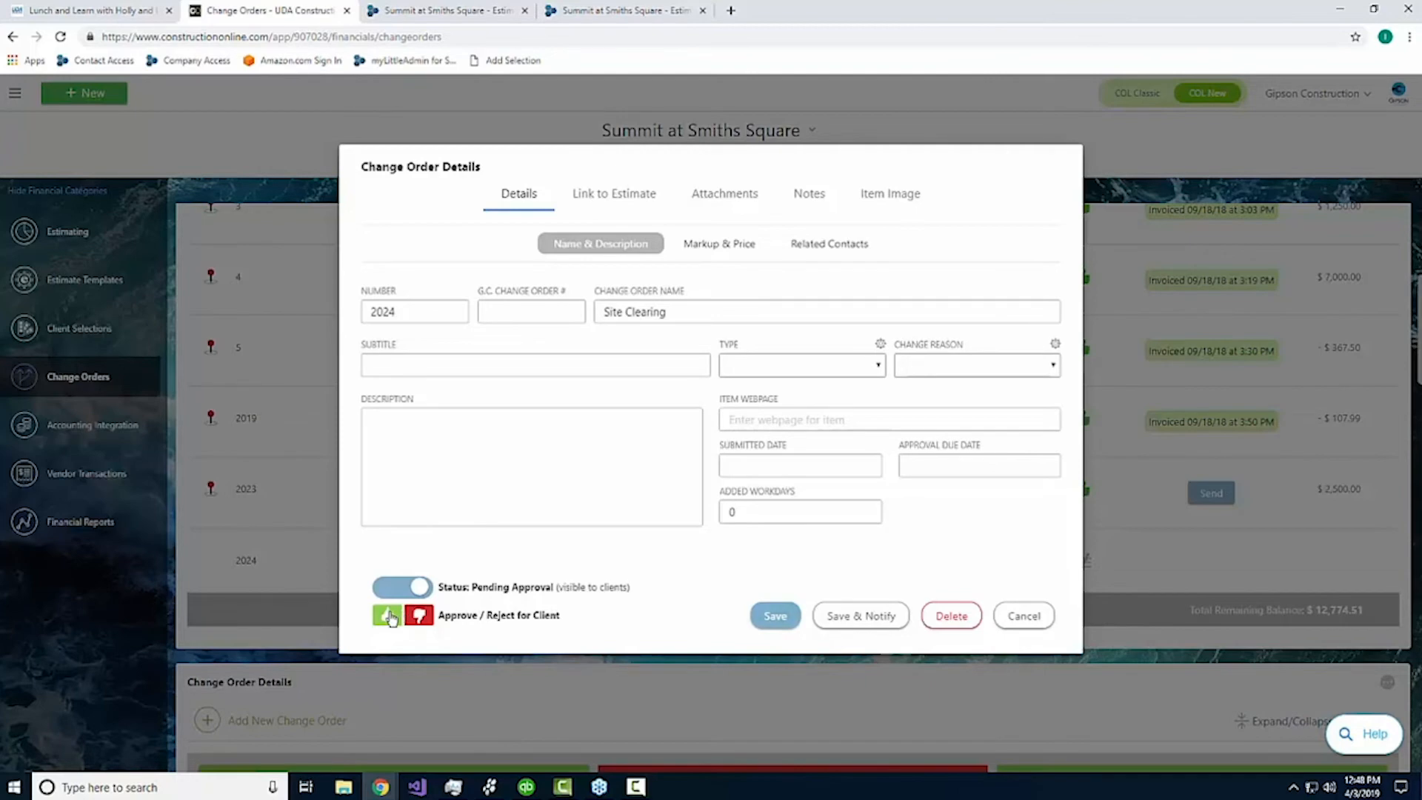
click(775, 616)
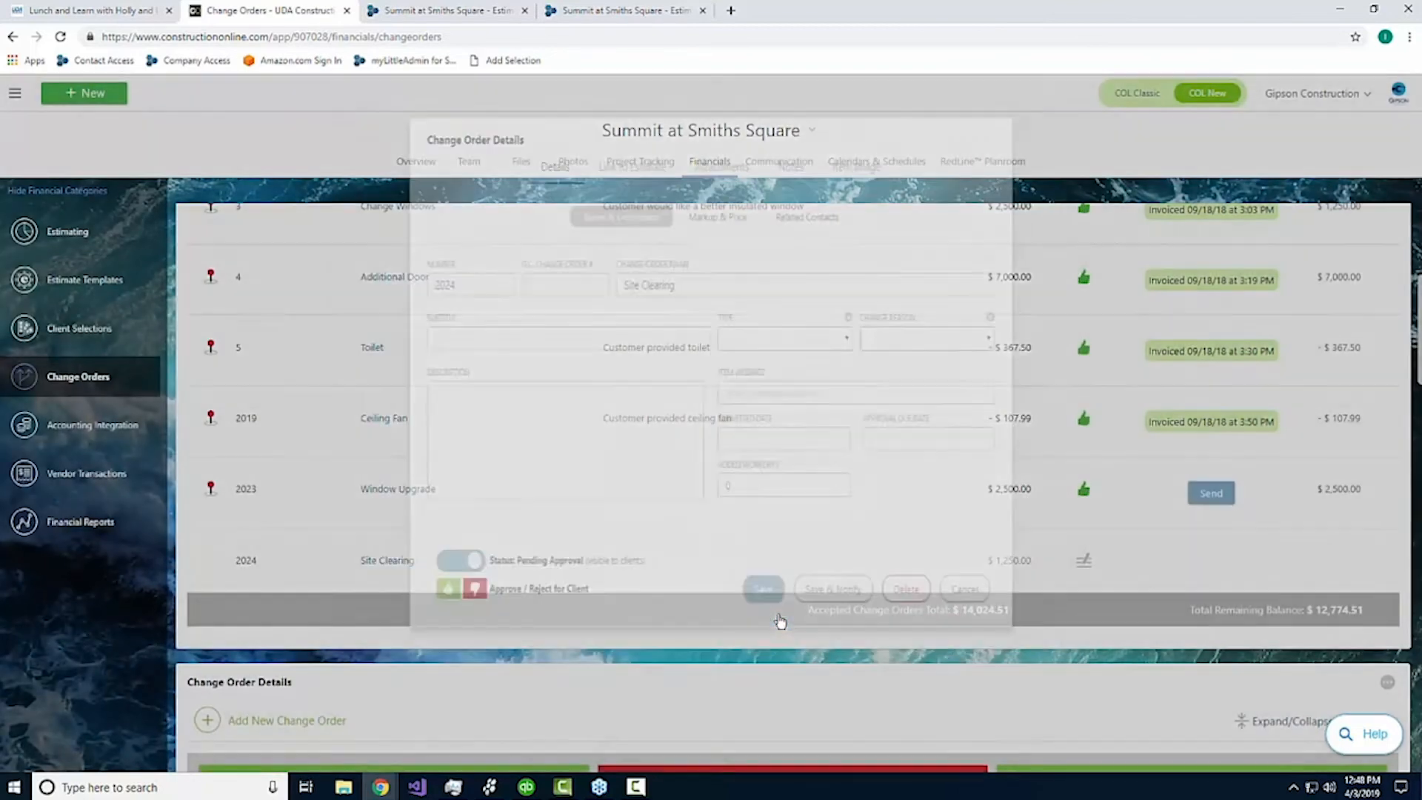
Step: Reopen the Site Clearing change order and approve it on the client's behalf
scroll(789, 607, down, 1)
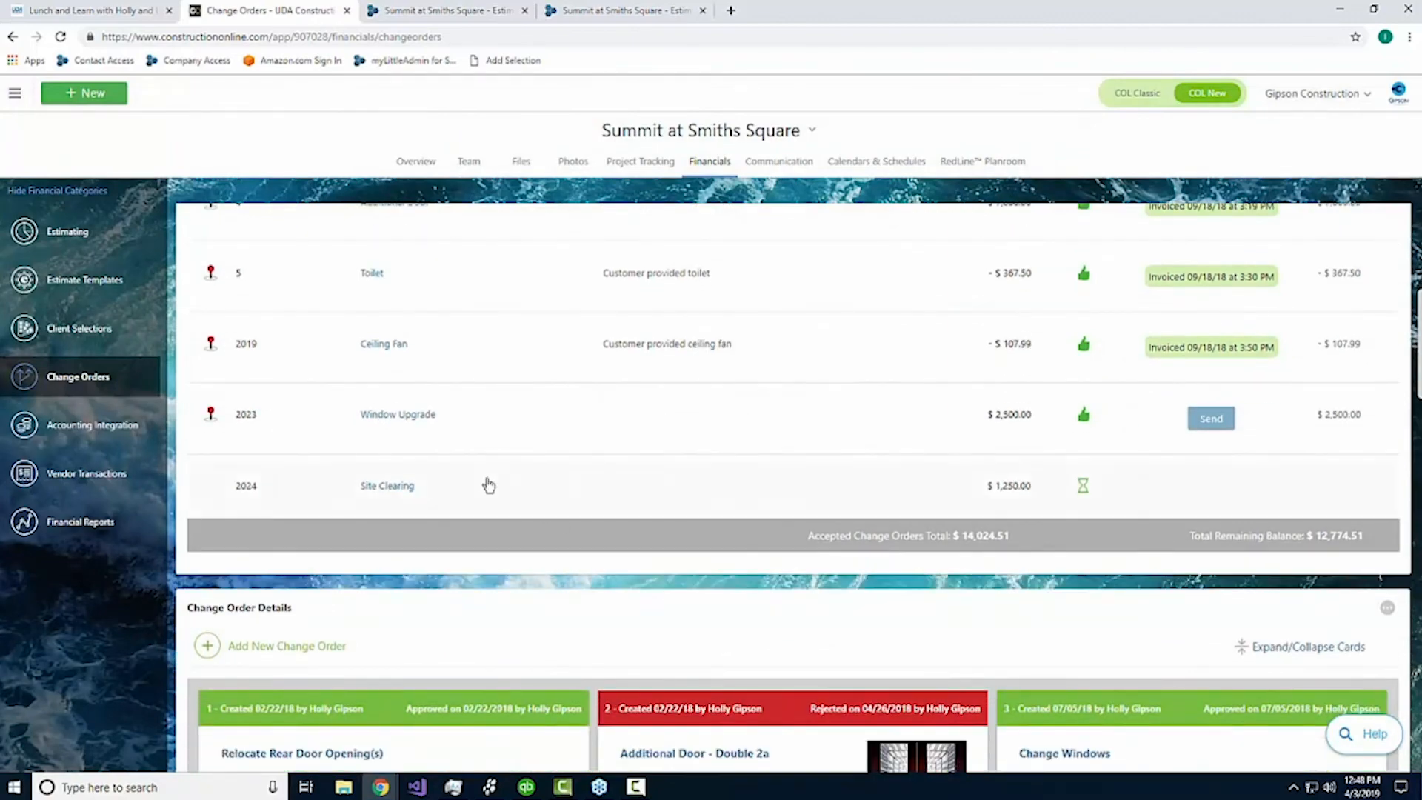
click(403, 491)
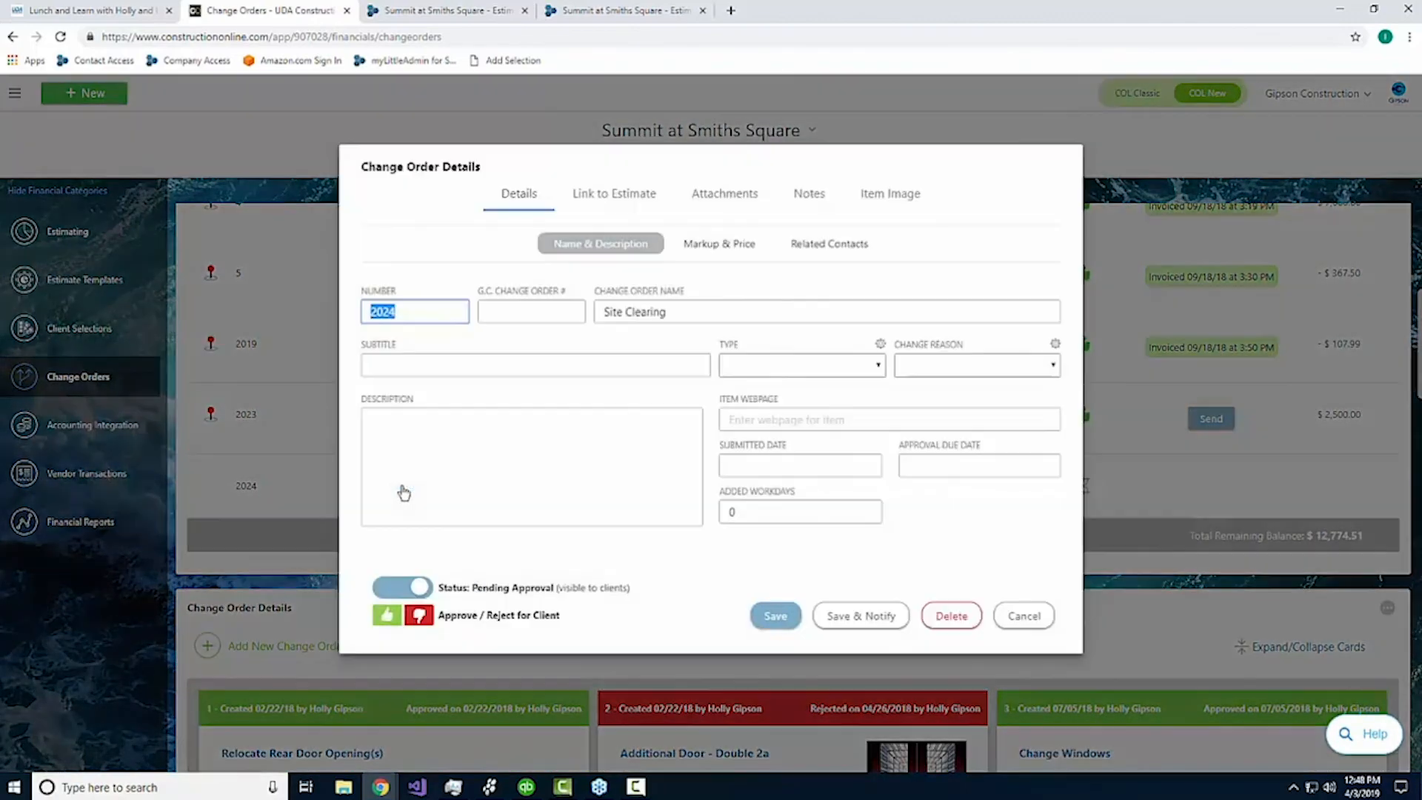
click(388, 617)
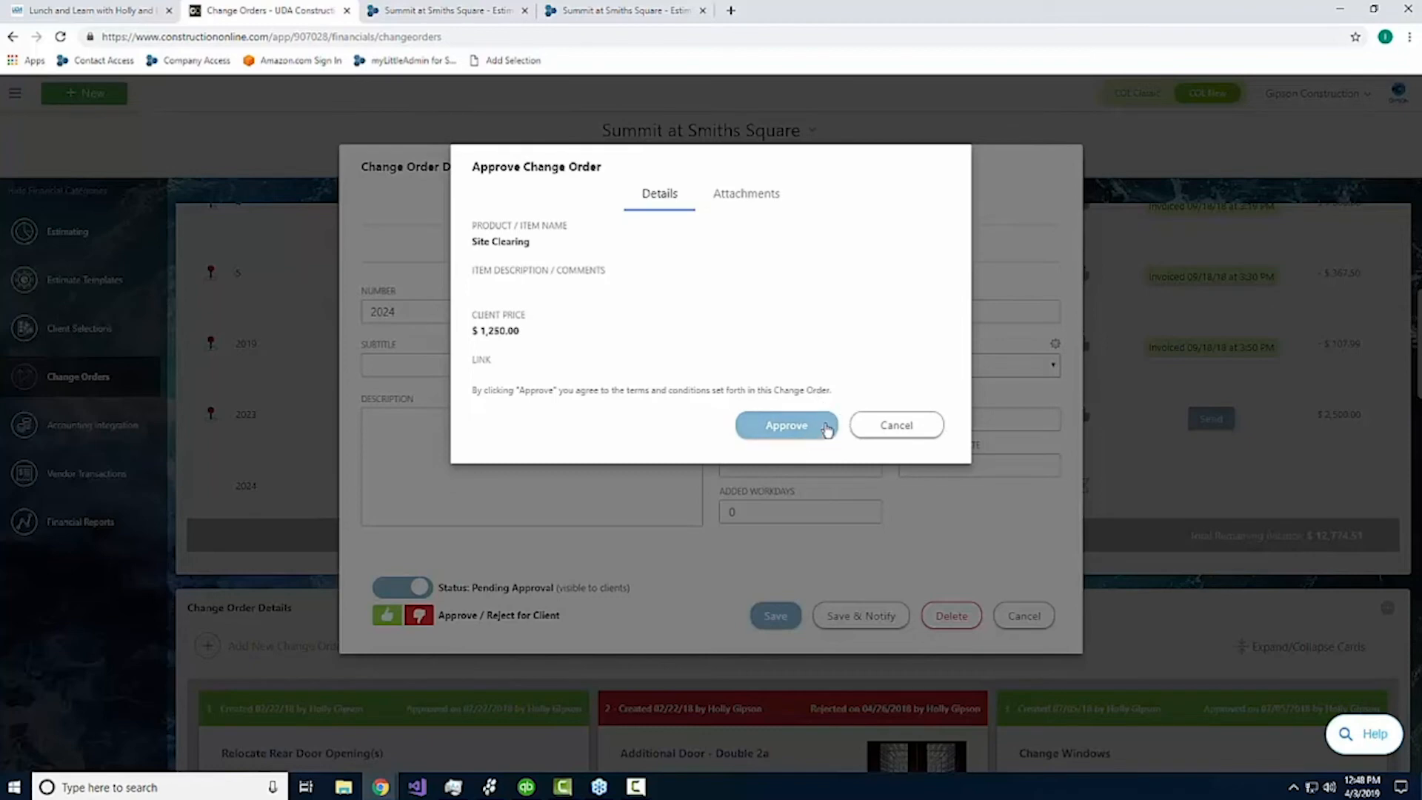
click(803, 425)
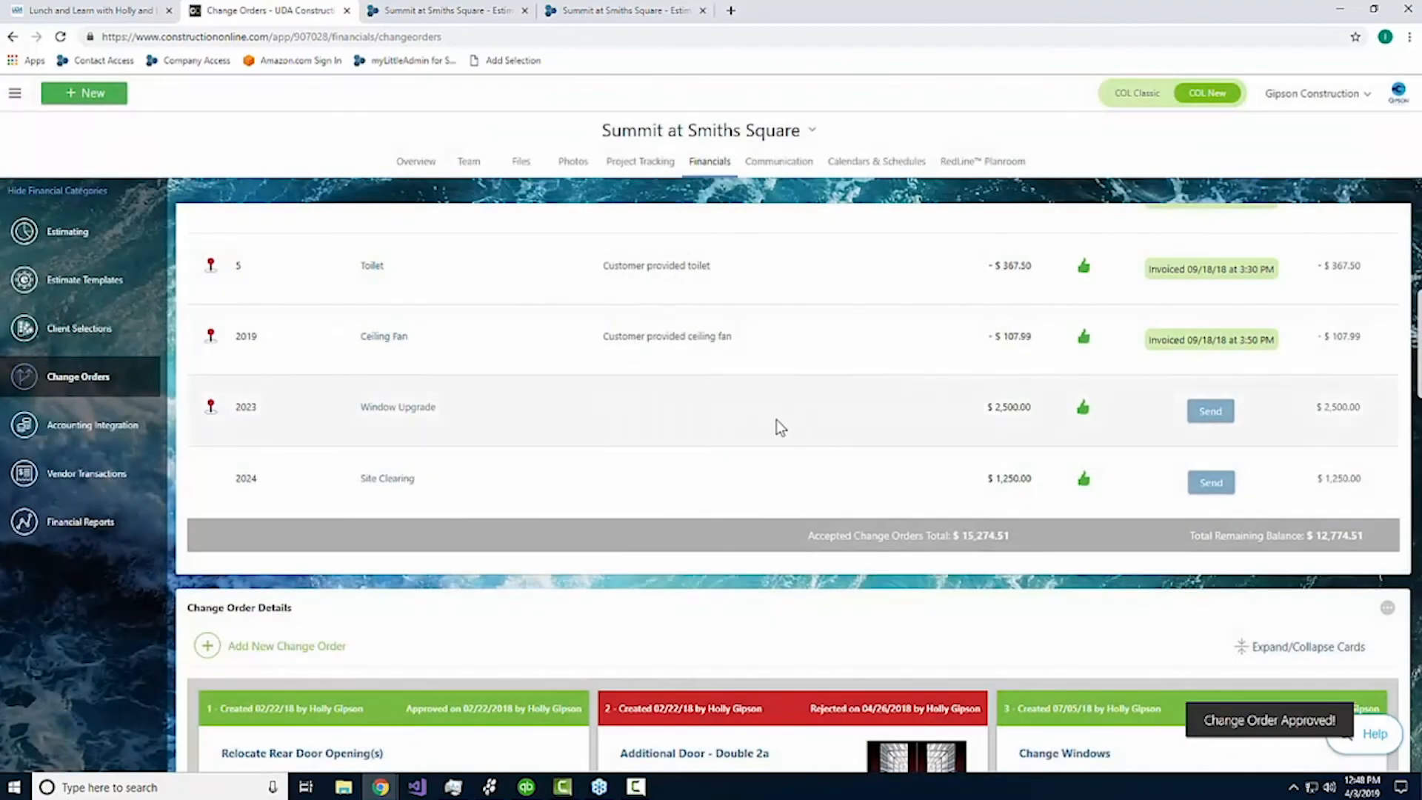
Step: Return to the project estimate and check the change order cost and adjusted cost of 02230 - Site Clearing
click(116, 231)
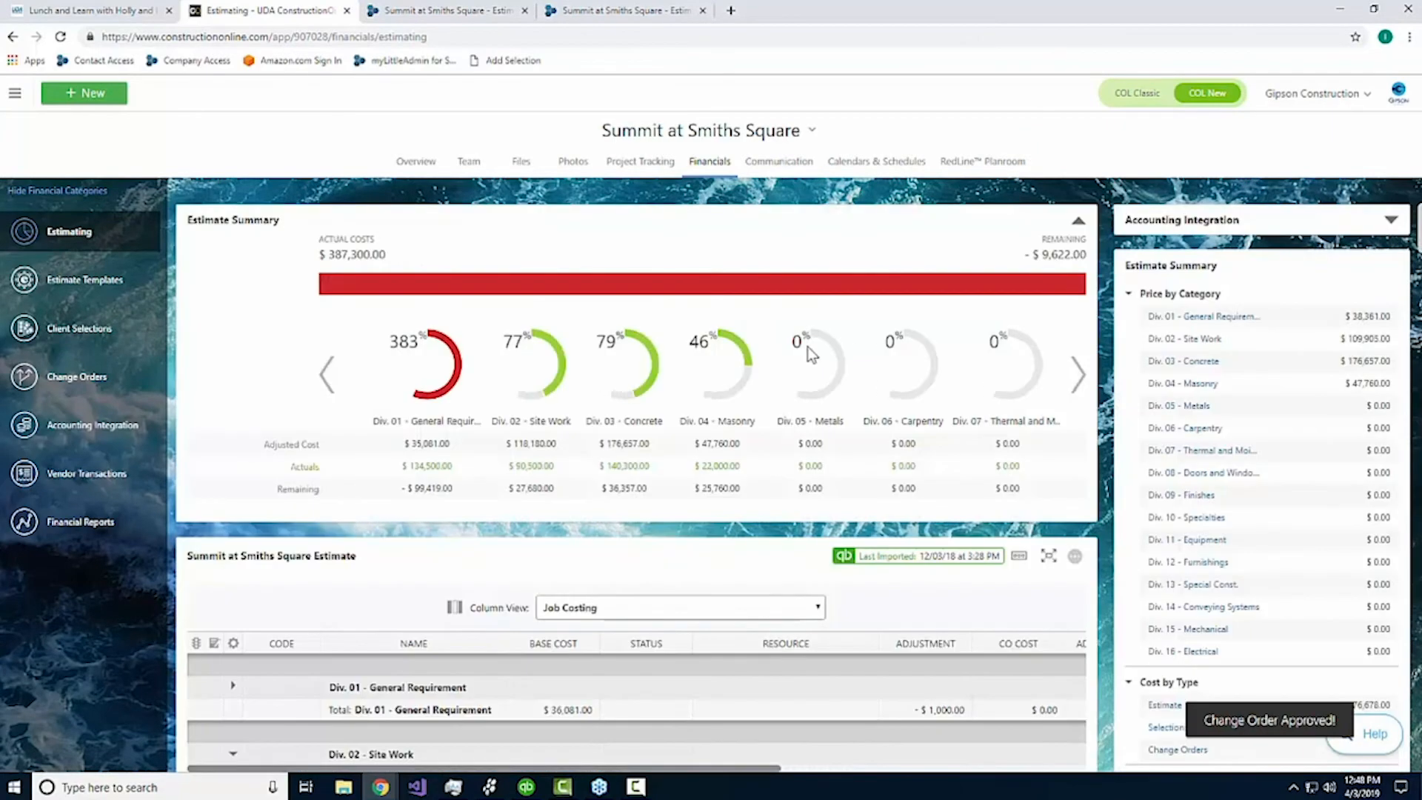
scroll(799, 415, down, 2)
scroll(798, 415, down, 2)
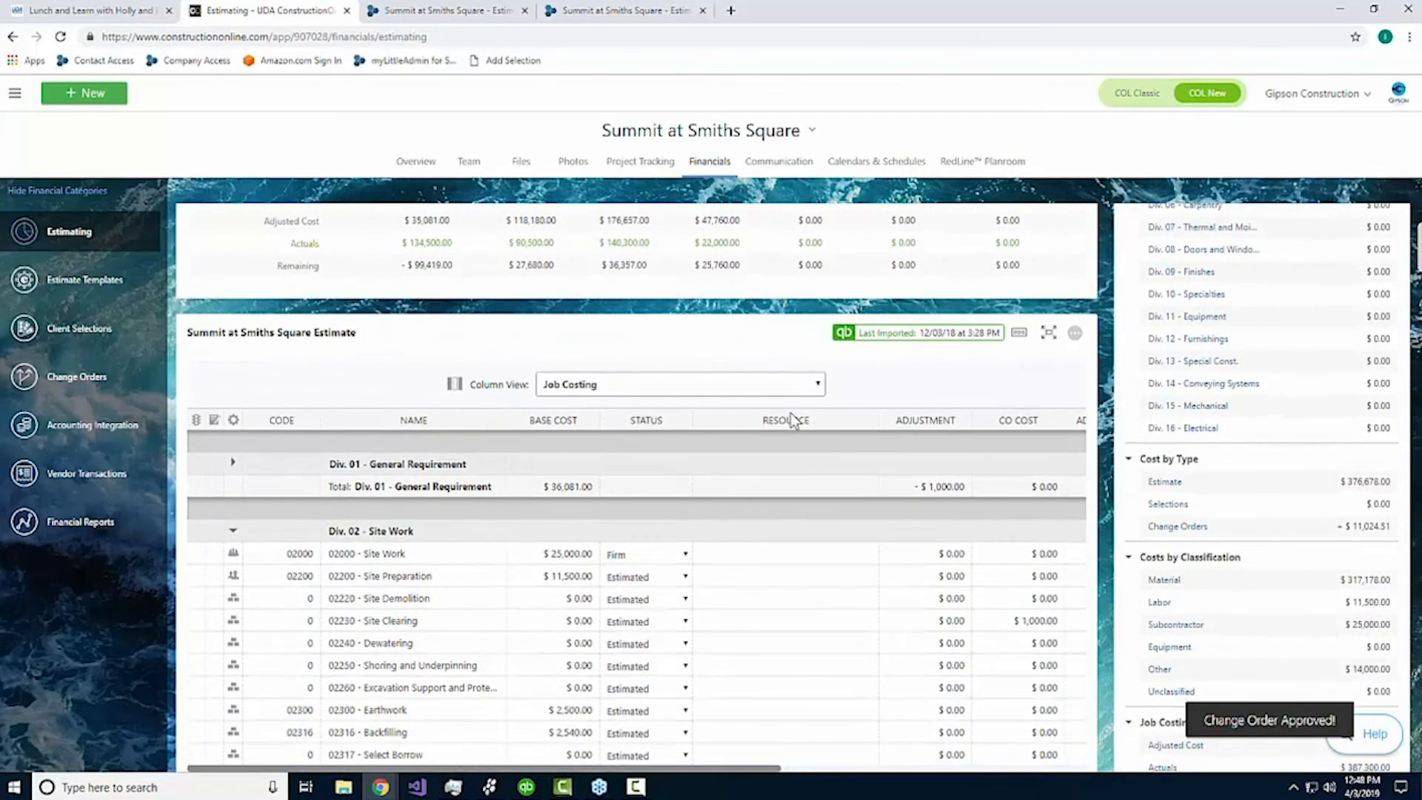
click(454, 622)
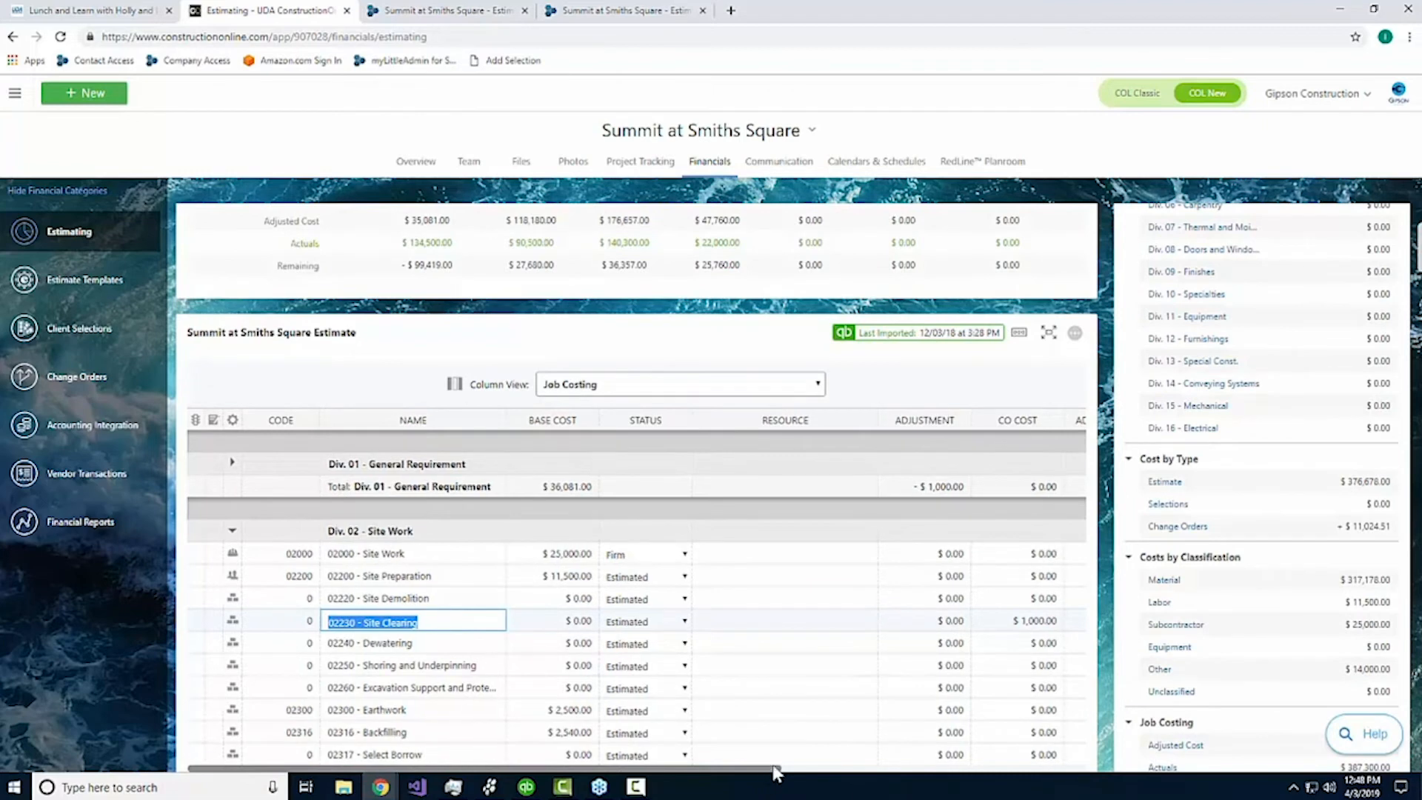
drag(760, 770, 896, 767)
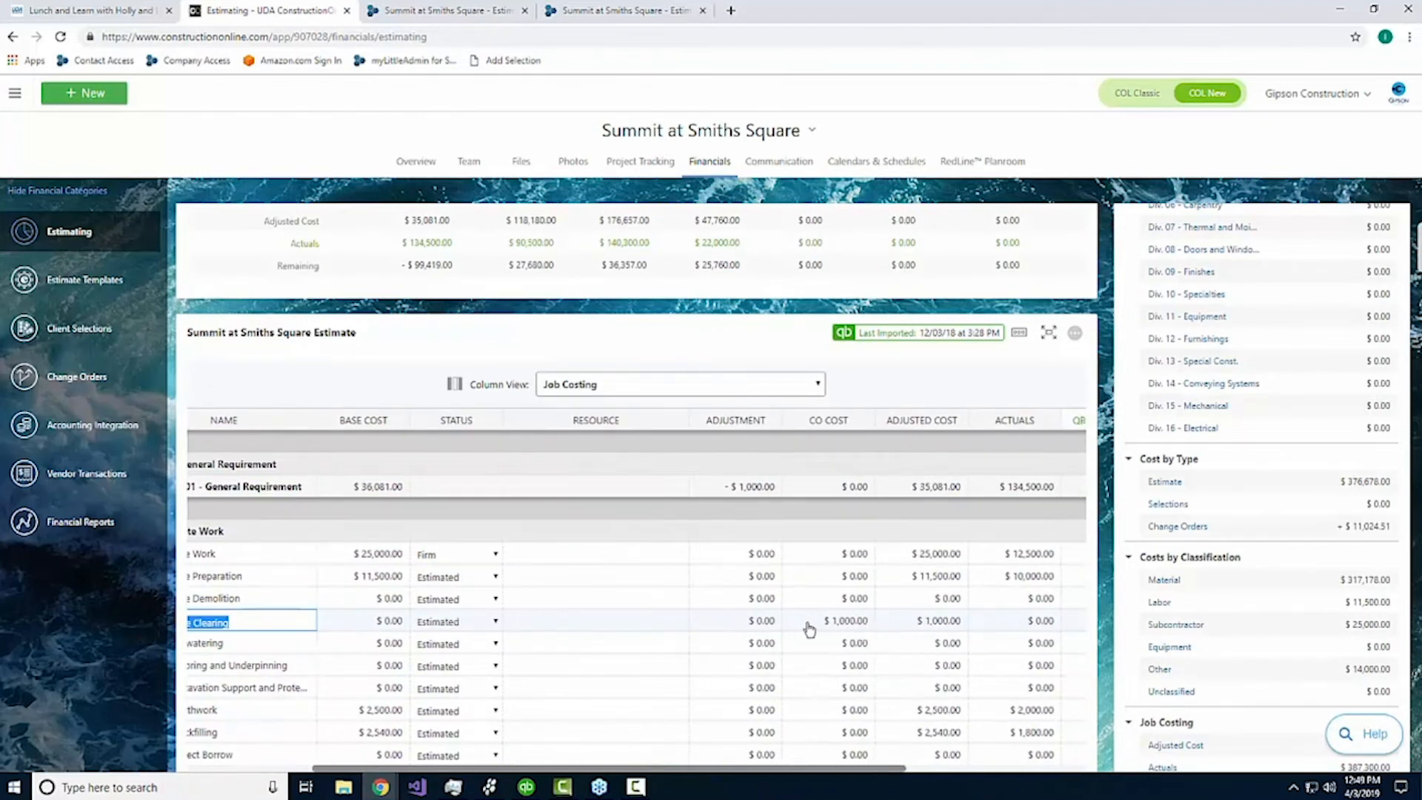
Step: Switch the estimate to the Invoicing column view and check the change order price of 02230 - Site Clearing
click(704, 391)
click(630, 458)
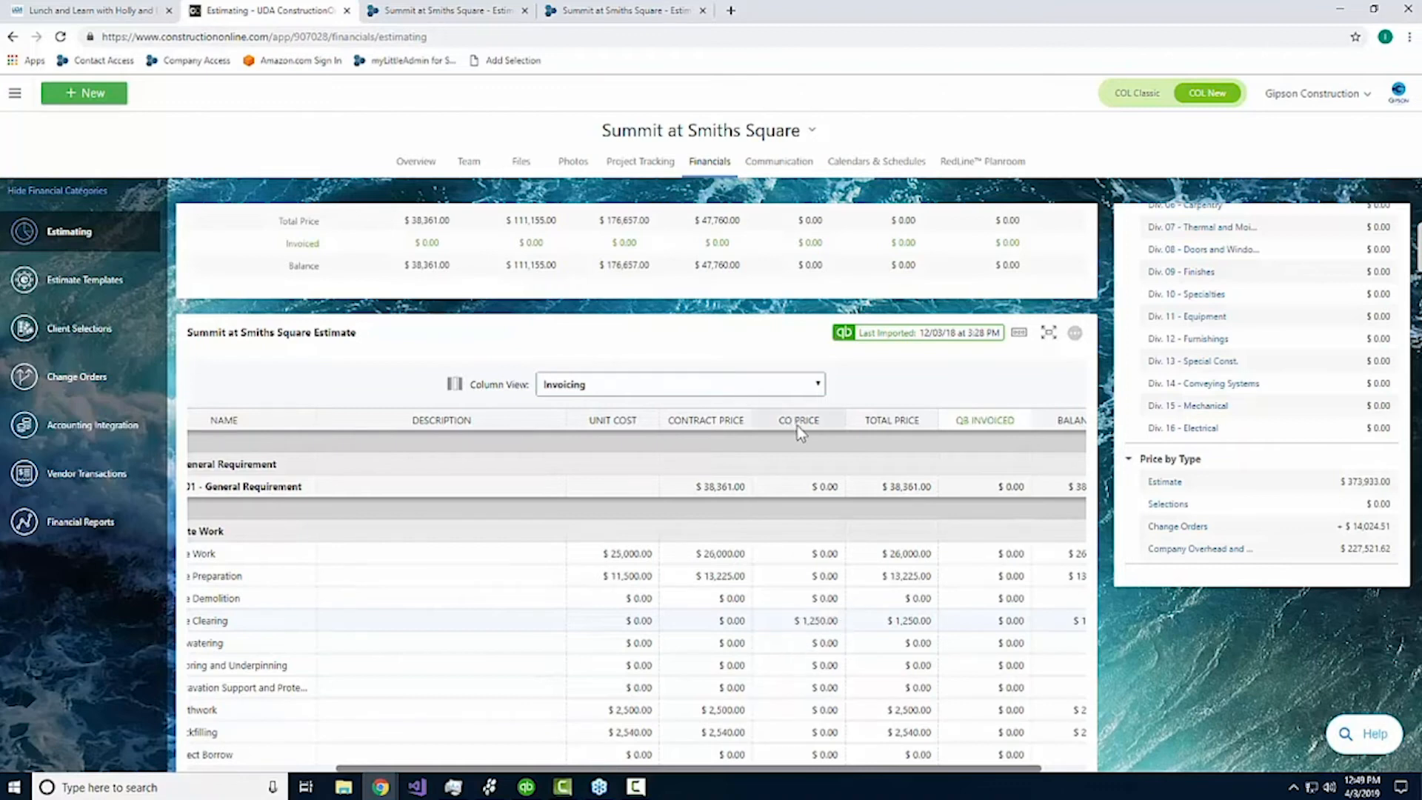
mouse_move(800, 428)
scroll(846, 572, up, 3)
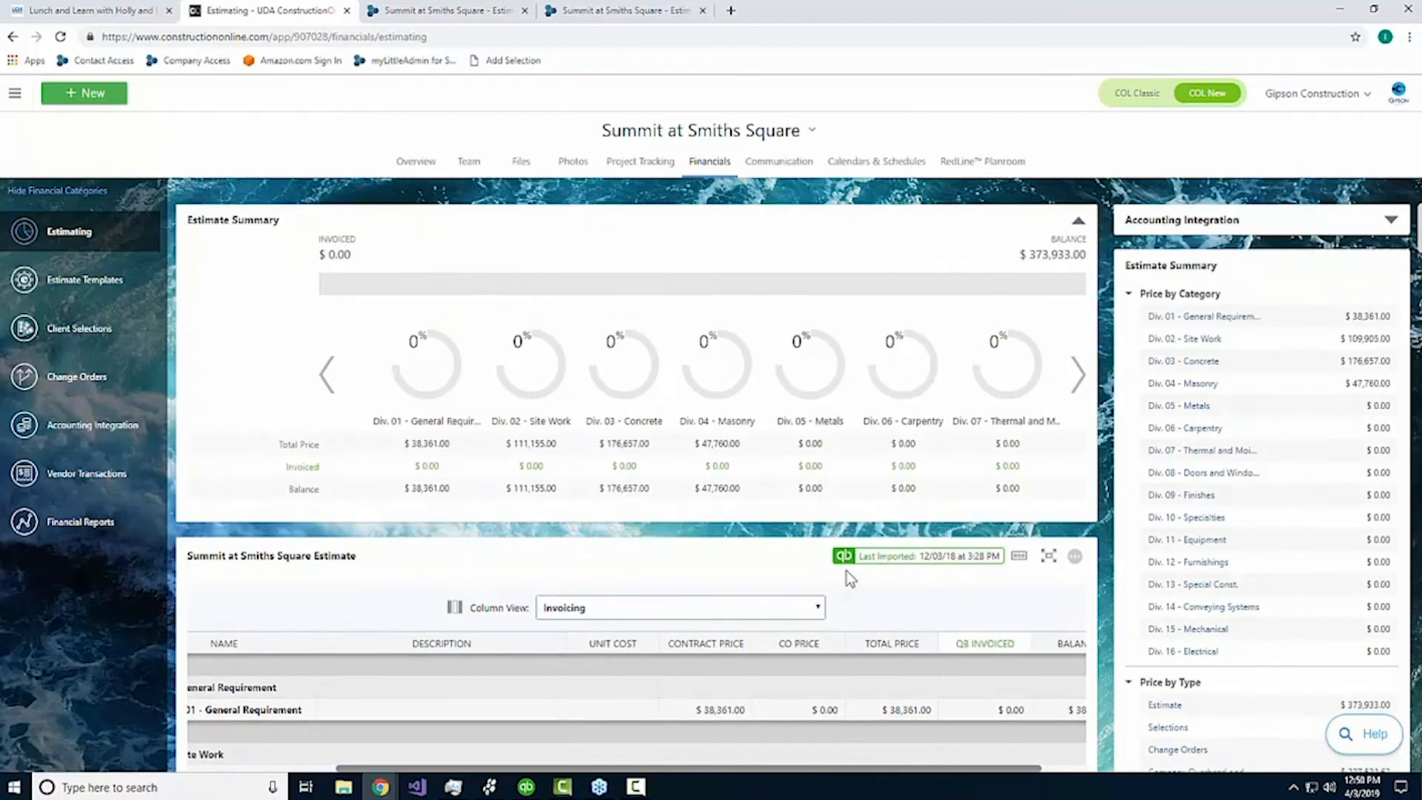
Step: Show the Job Costing and Advanced Estimate column views, and review the Estimate Summary's price, classification and resource breakdowns
click(656, 607)
click(615, 668)
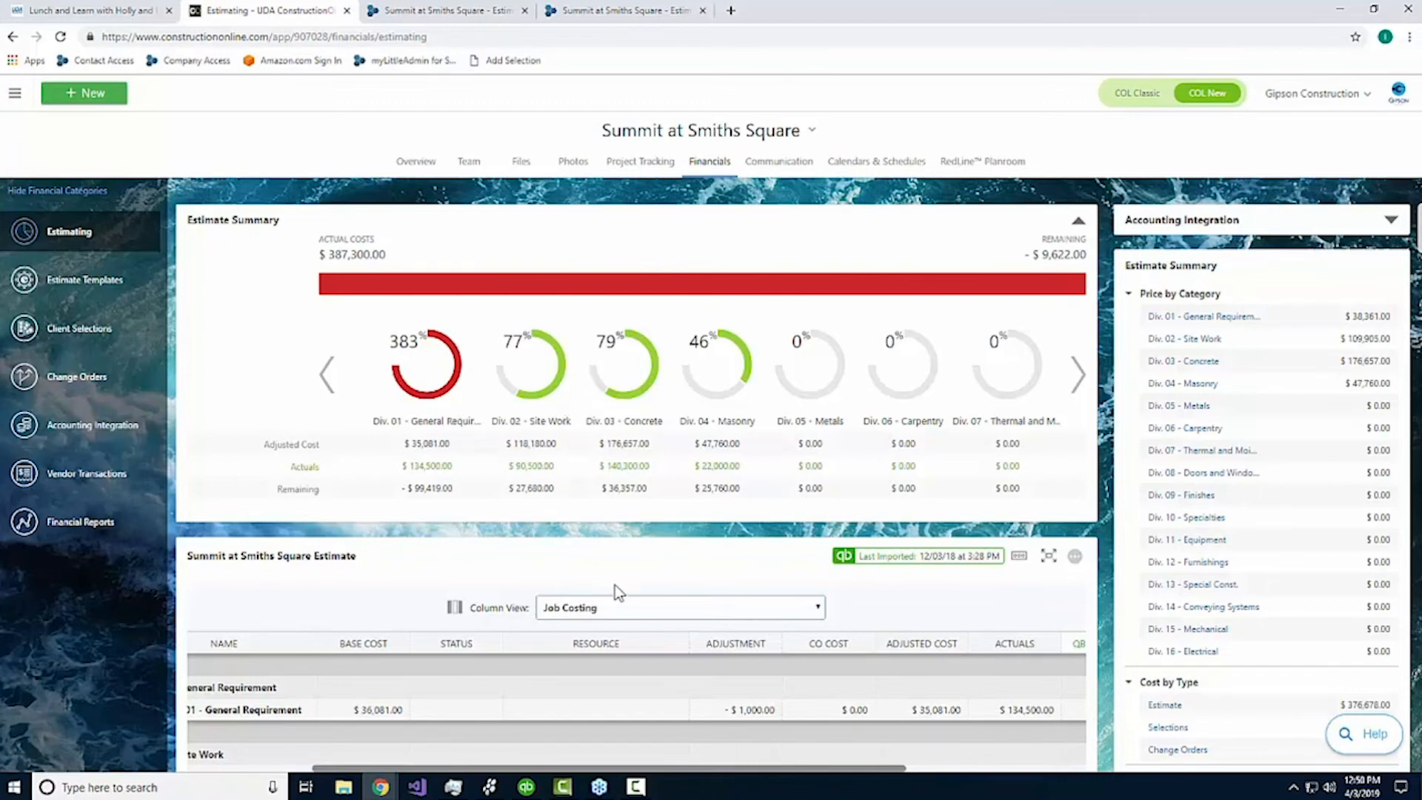
click(598, 606)
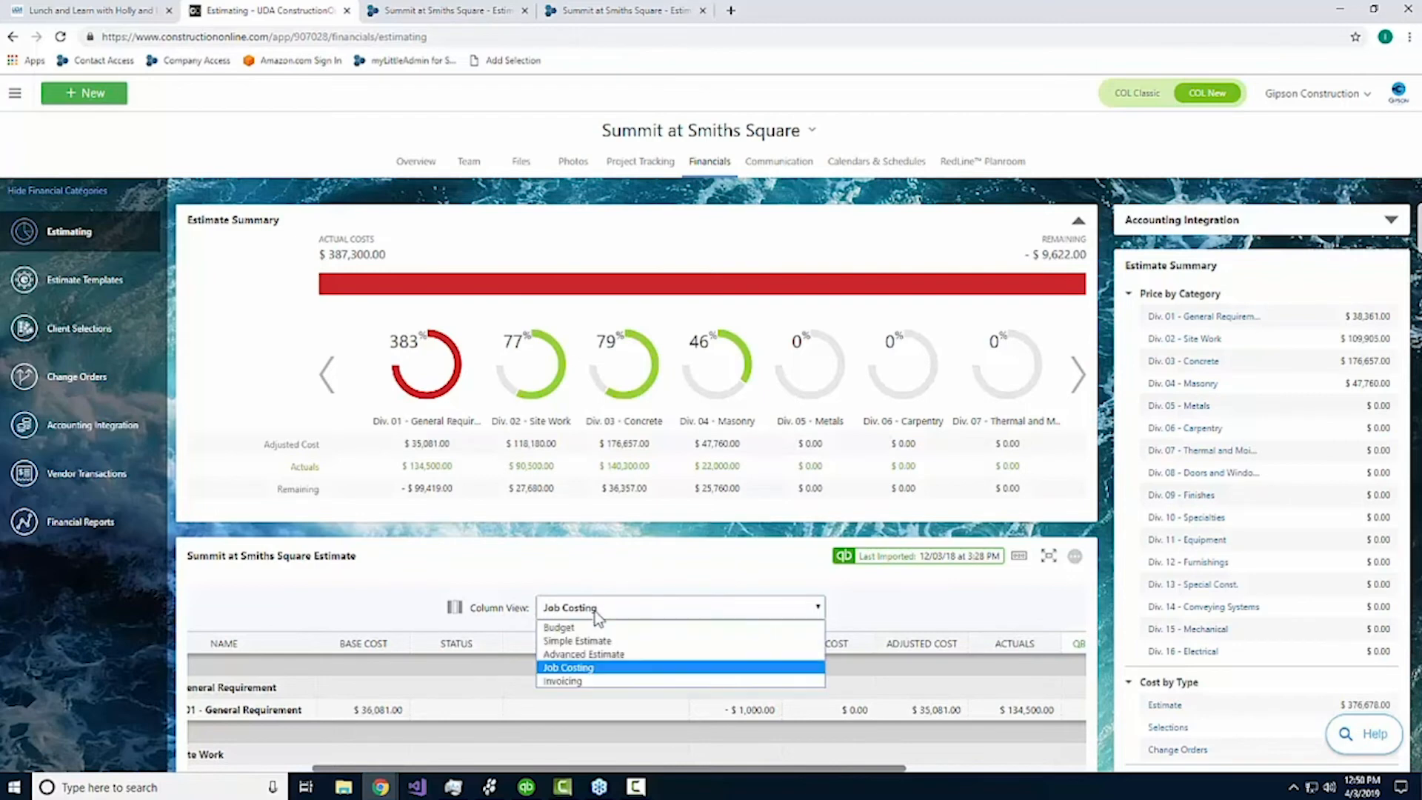
click(595, 652)
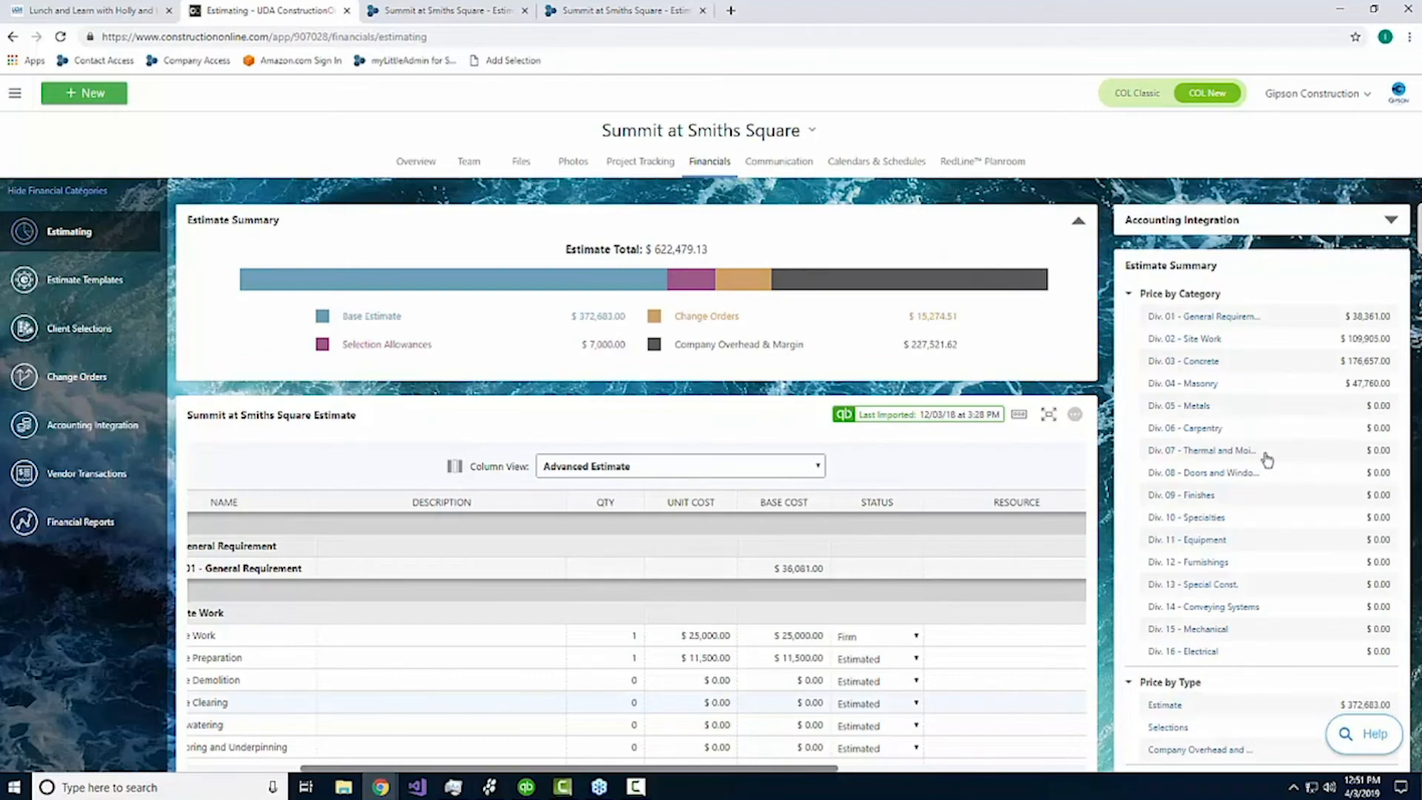
scroll(1275, 528, down, 3)
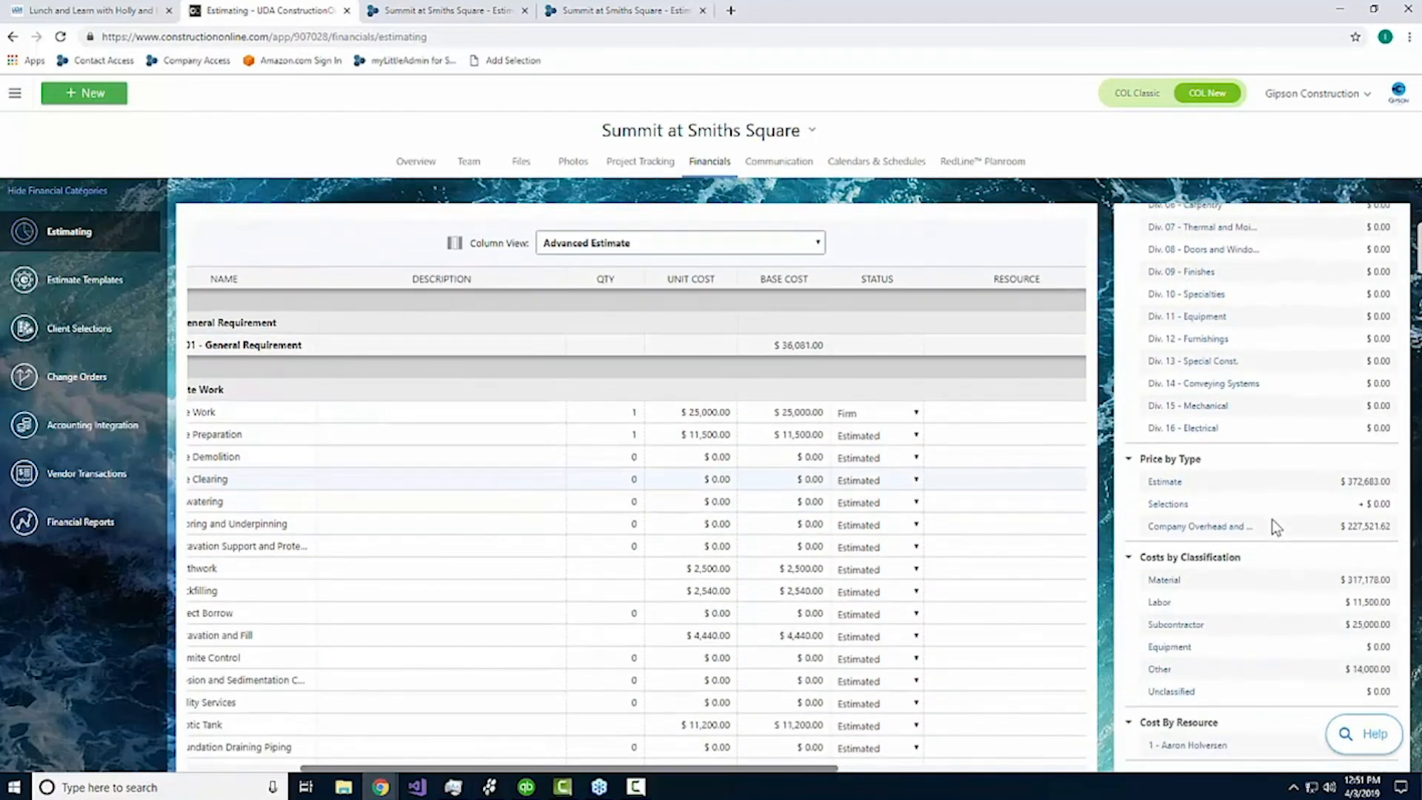
scroll(1276, 527, down, 1)
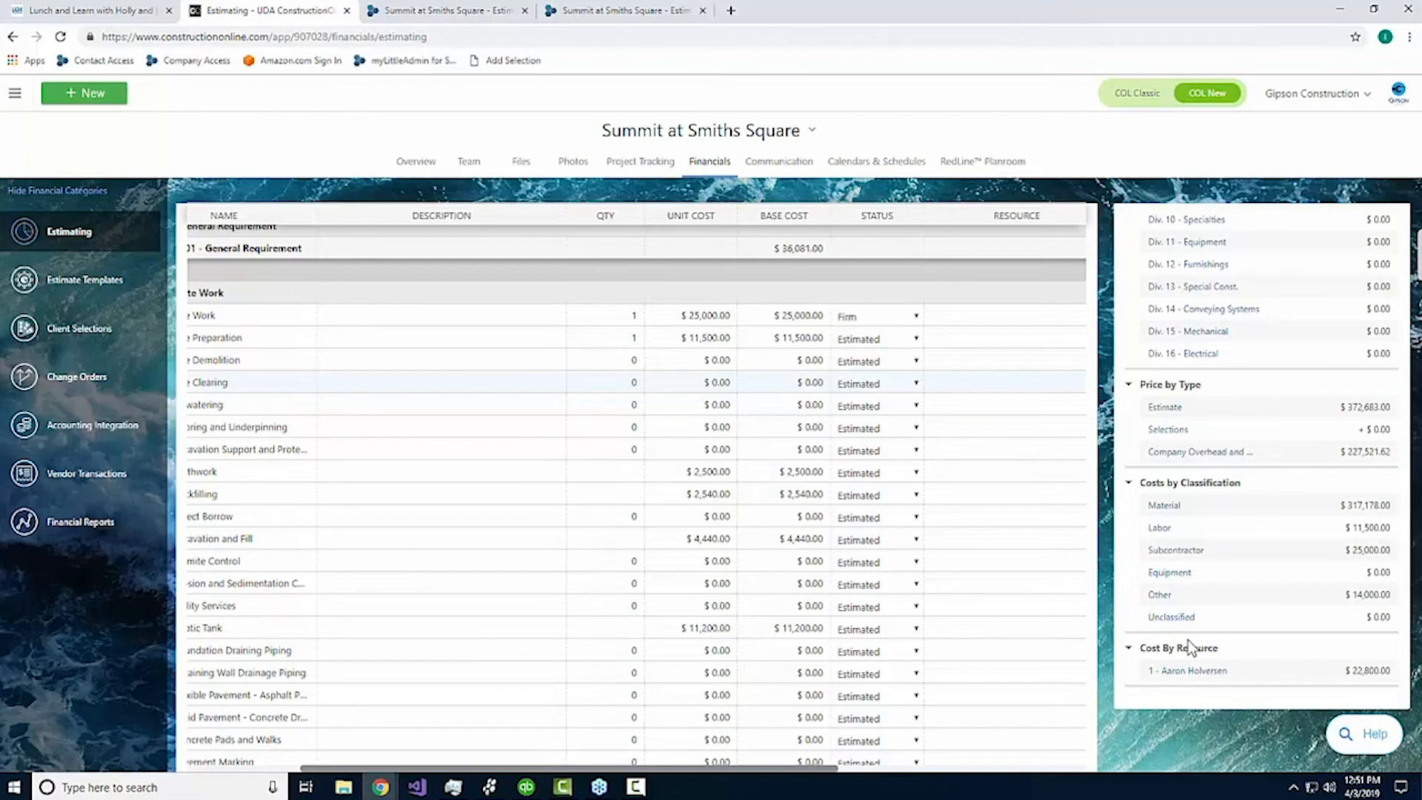
Step: Open the company-wide financials from the Company Overview and display the Budget vs. Actuals summary across projects
click(13, 94)
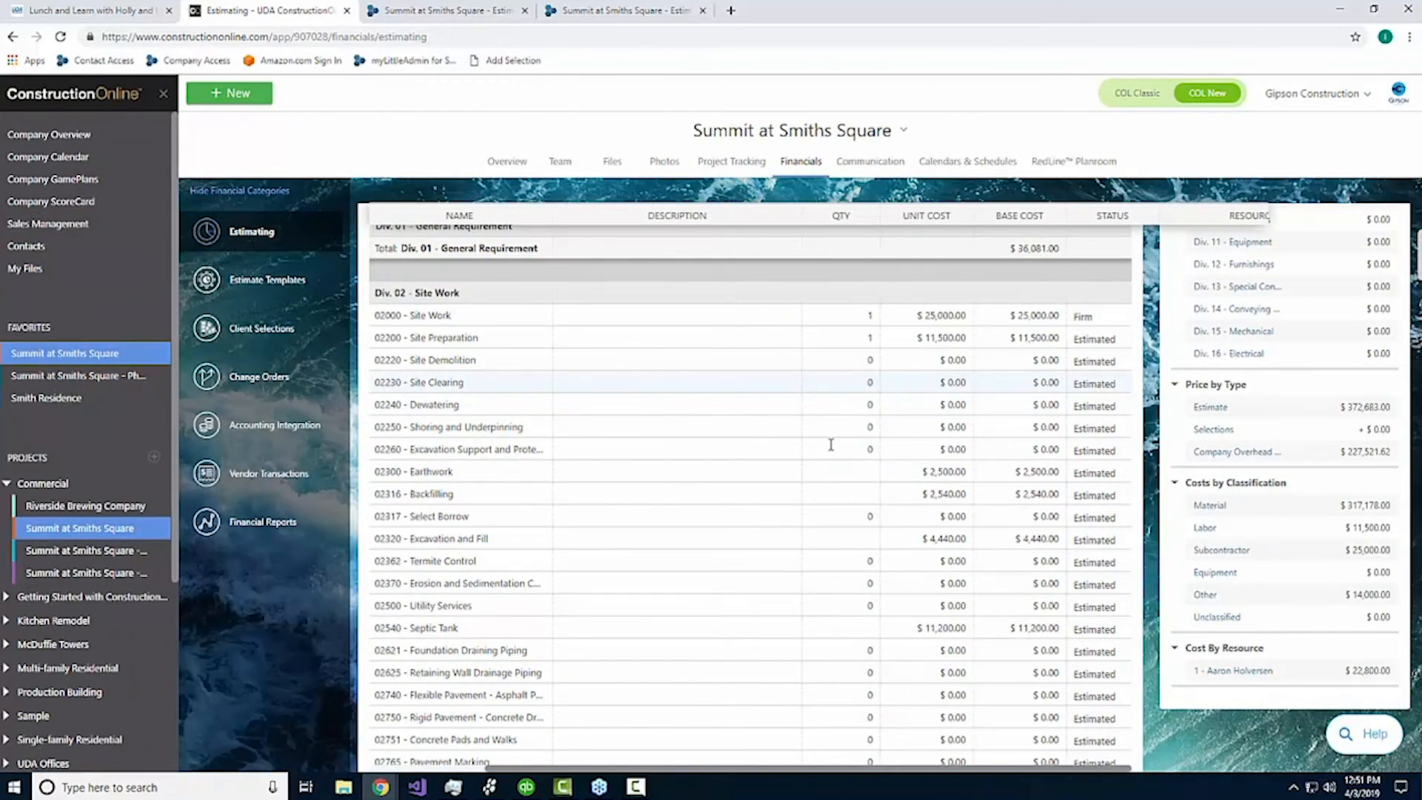
scroll(831, 445, up, 4)
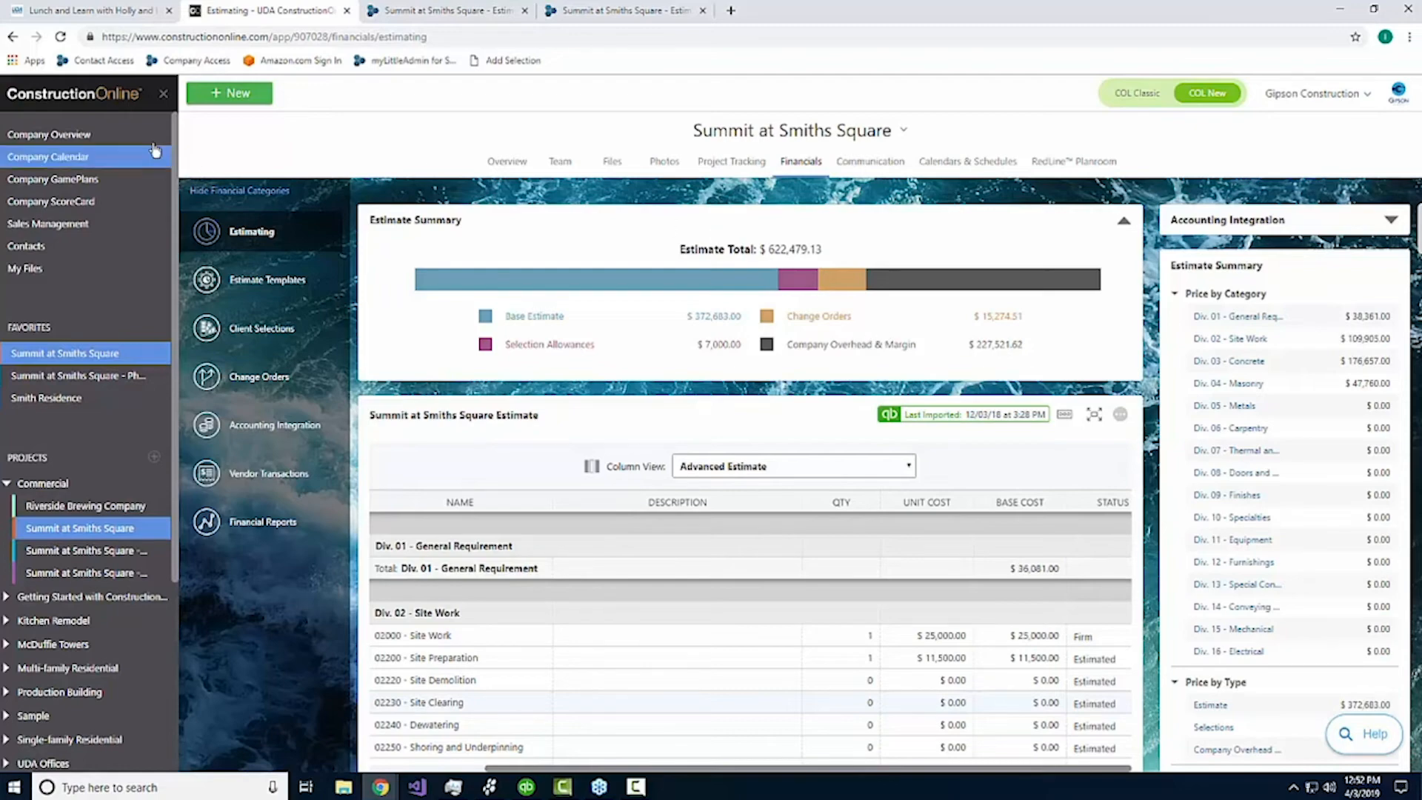
click(116, 138)
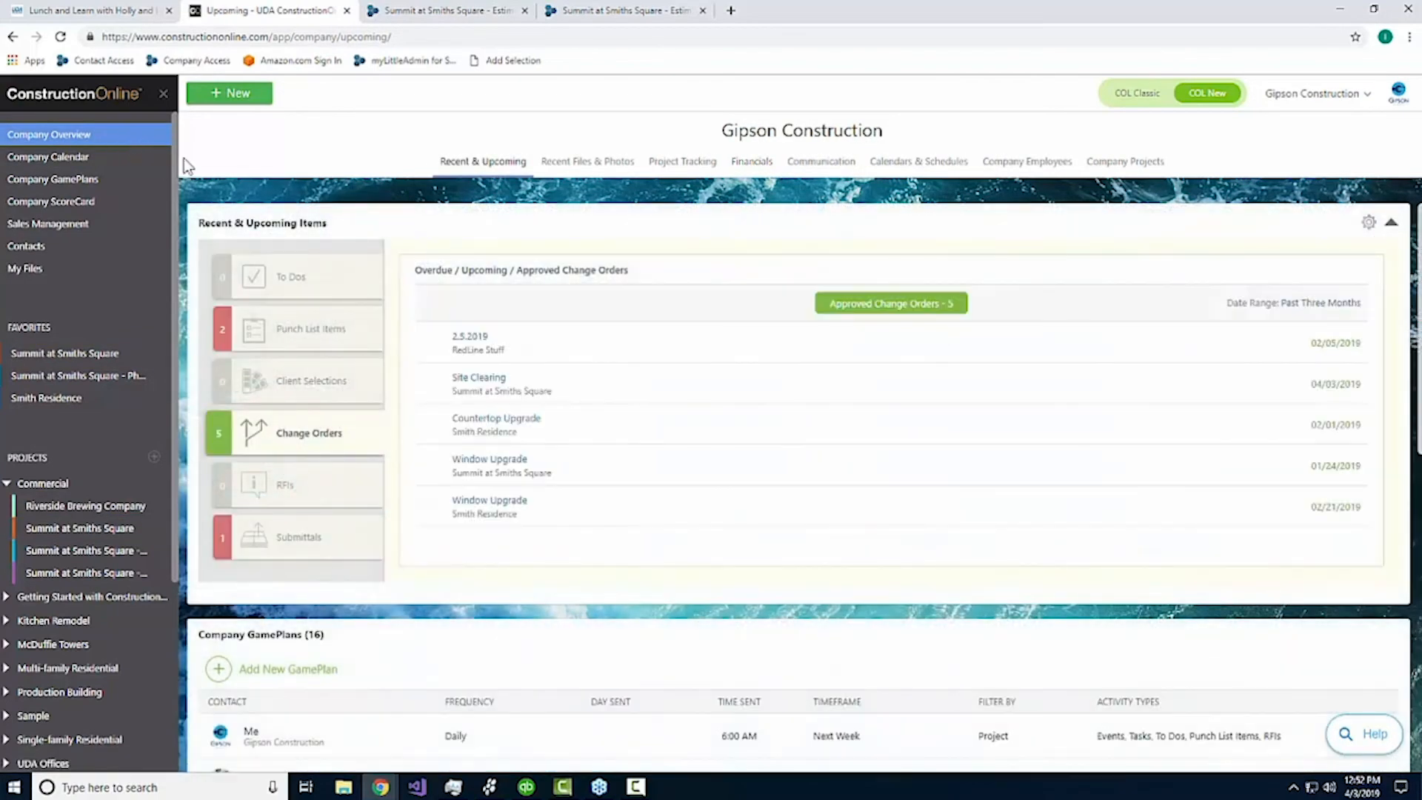
click(745, 166)
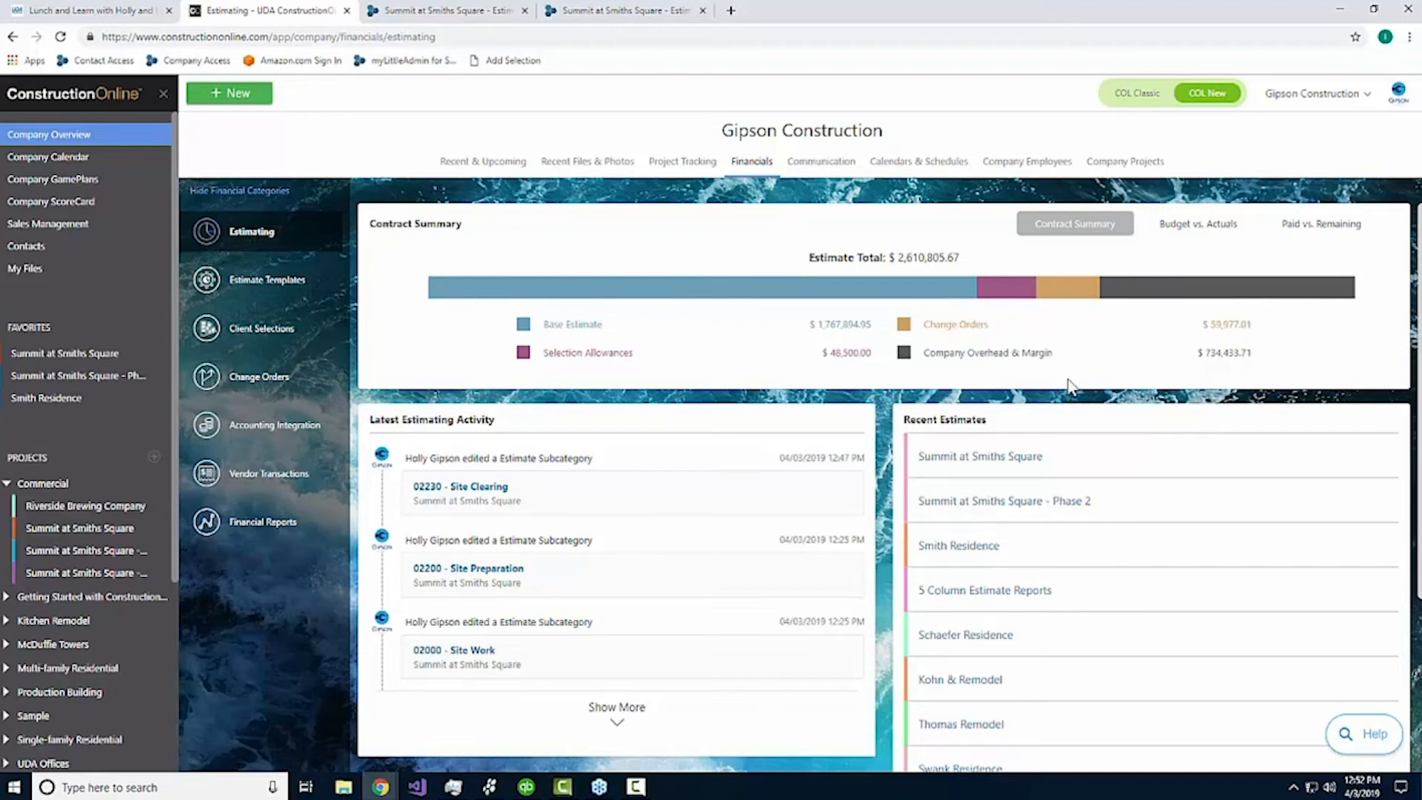
click(1196, 224)
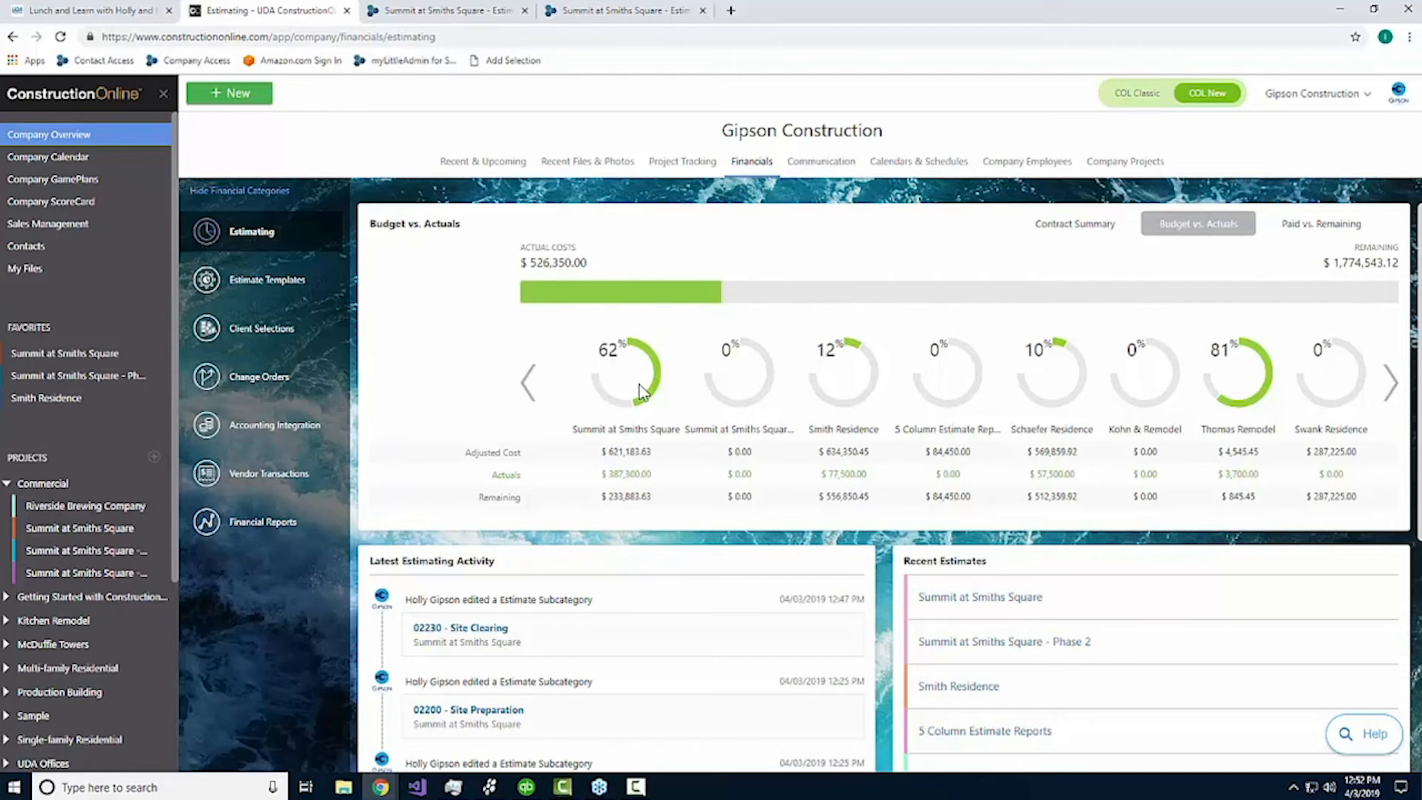
Step: Open the estimate of the Summit at Smiths Square - Phase 2 project
click(90, 375)
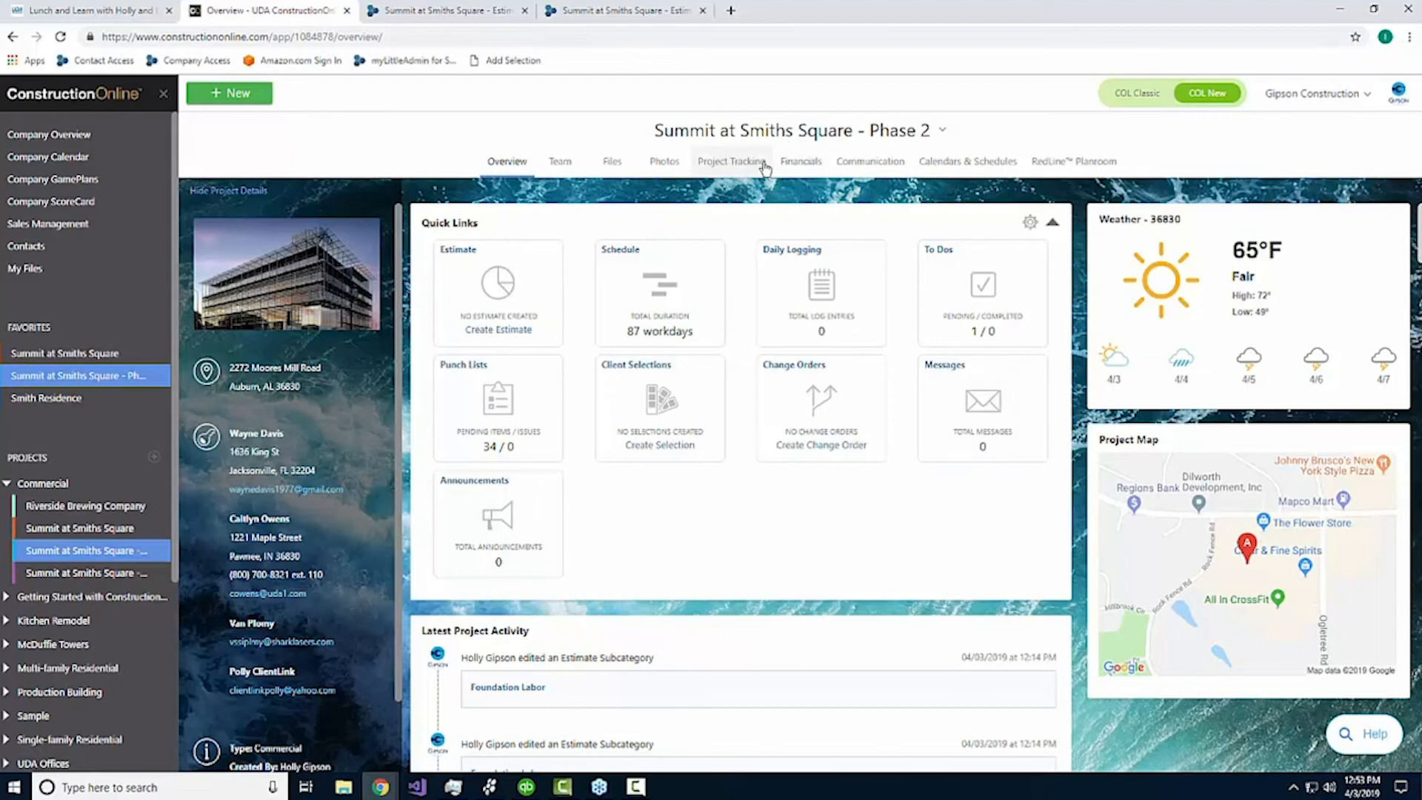
click(815, 177)
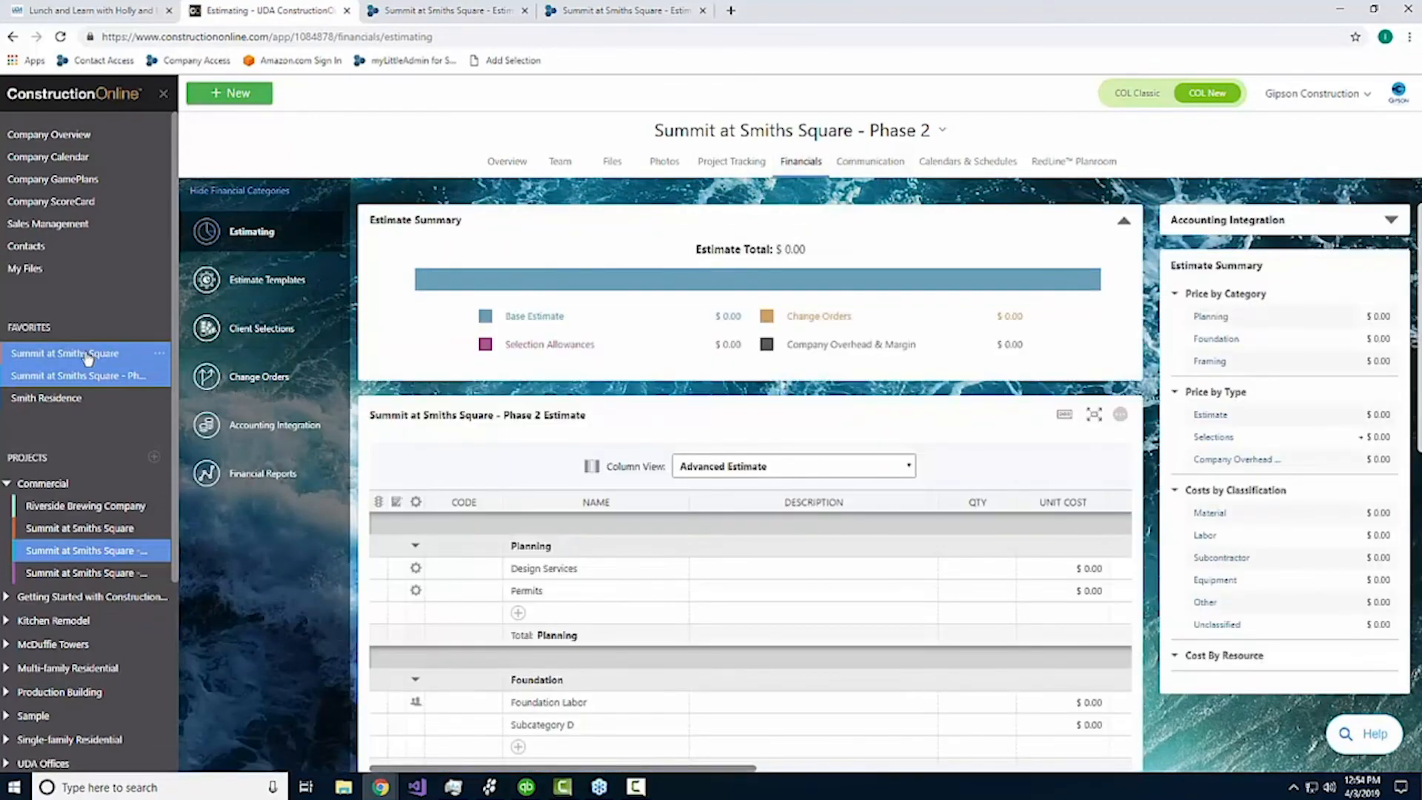
Step: Review the estimates of the Summit at Smiths Square and Smith Residence projects, including the Smith Residence category line items
click(88, 358)
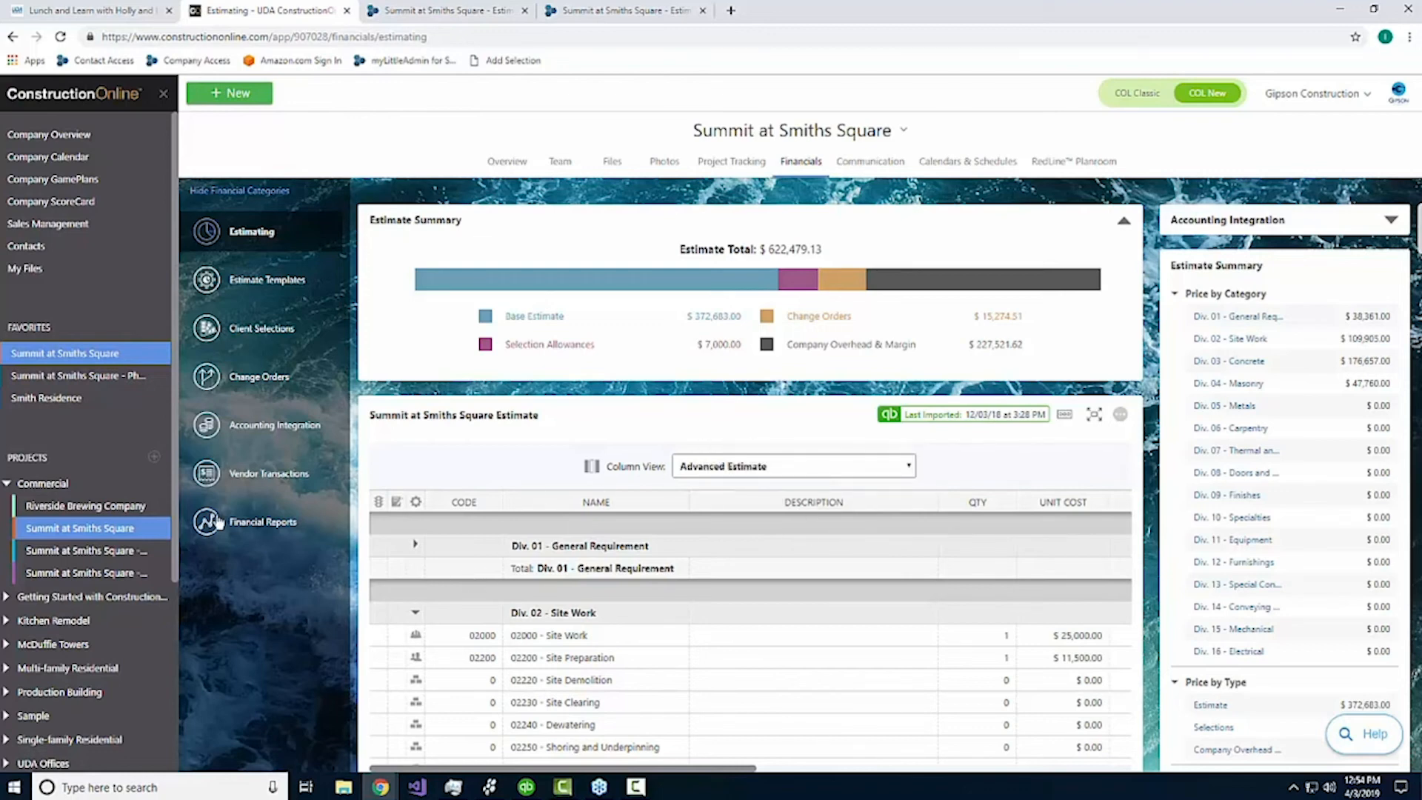
click(81, 399)
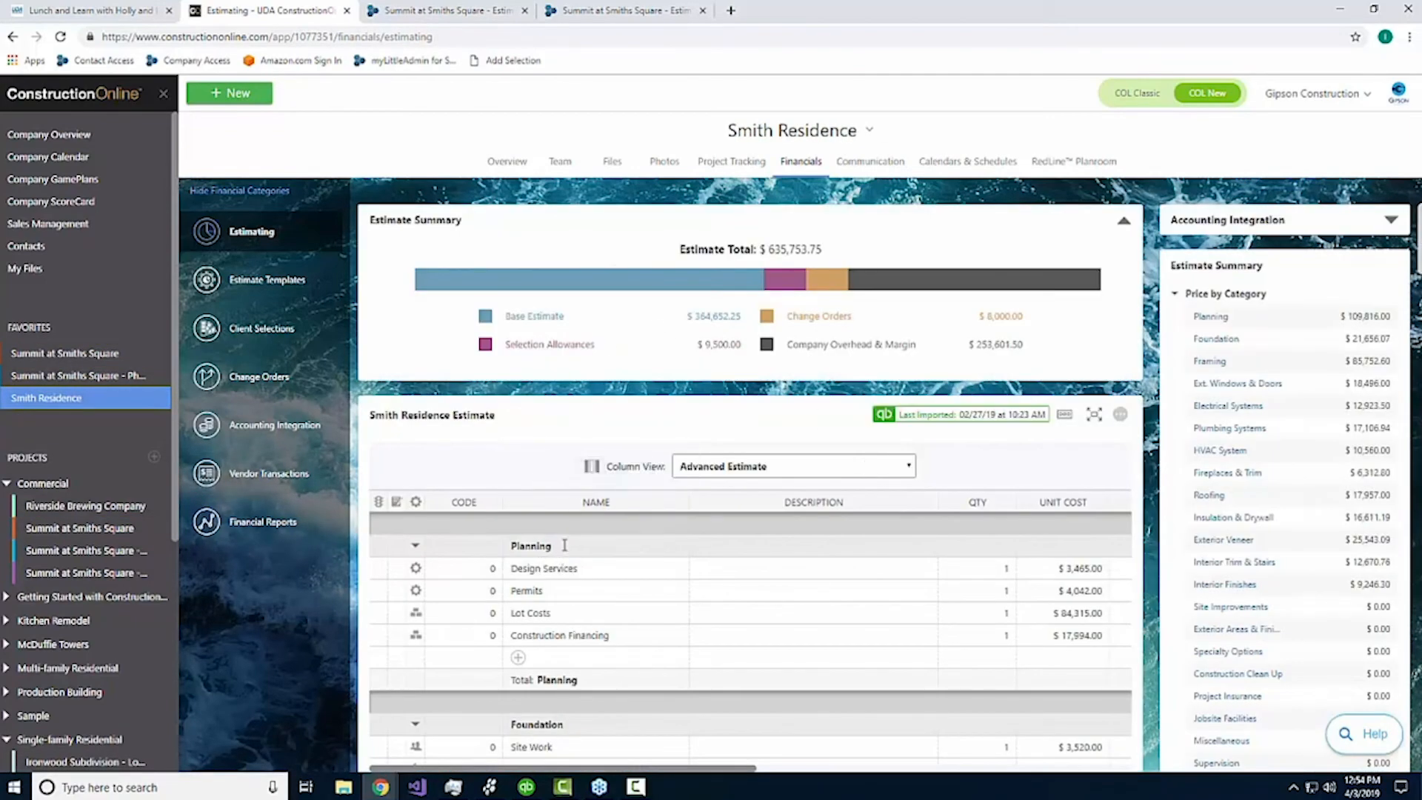
scroll(637, 637, down, 4)
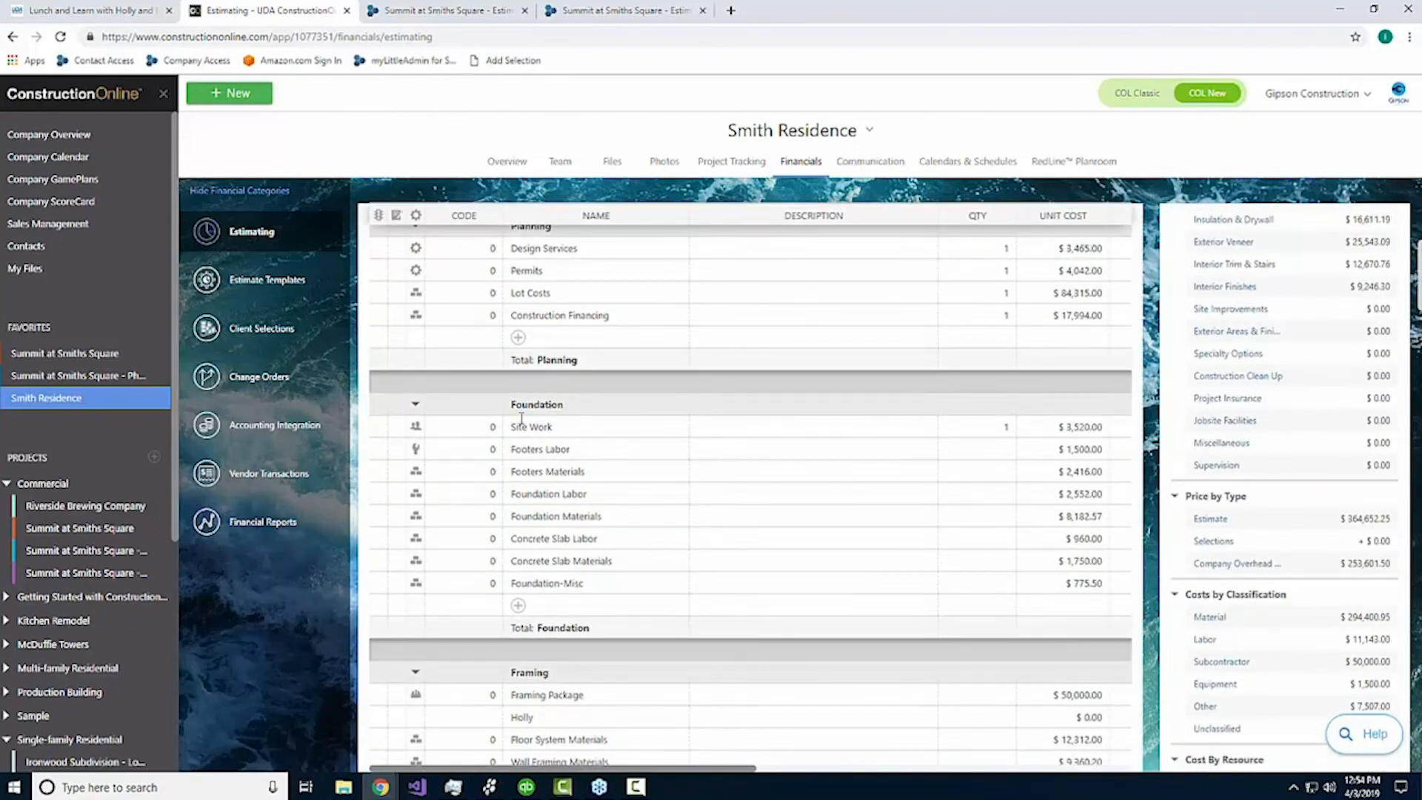
mouse_move(976, 378)
Step: Delete the estimate of the Summit at Smiths Square - Phase 2 project
click(70, 377)
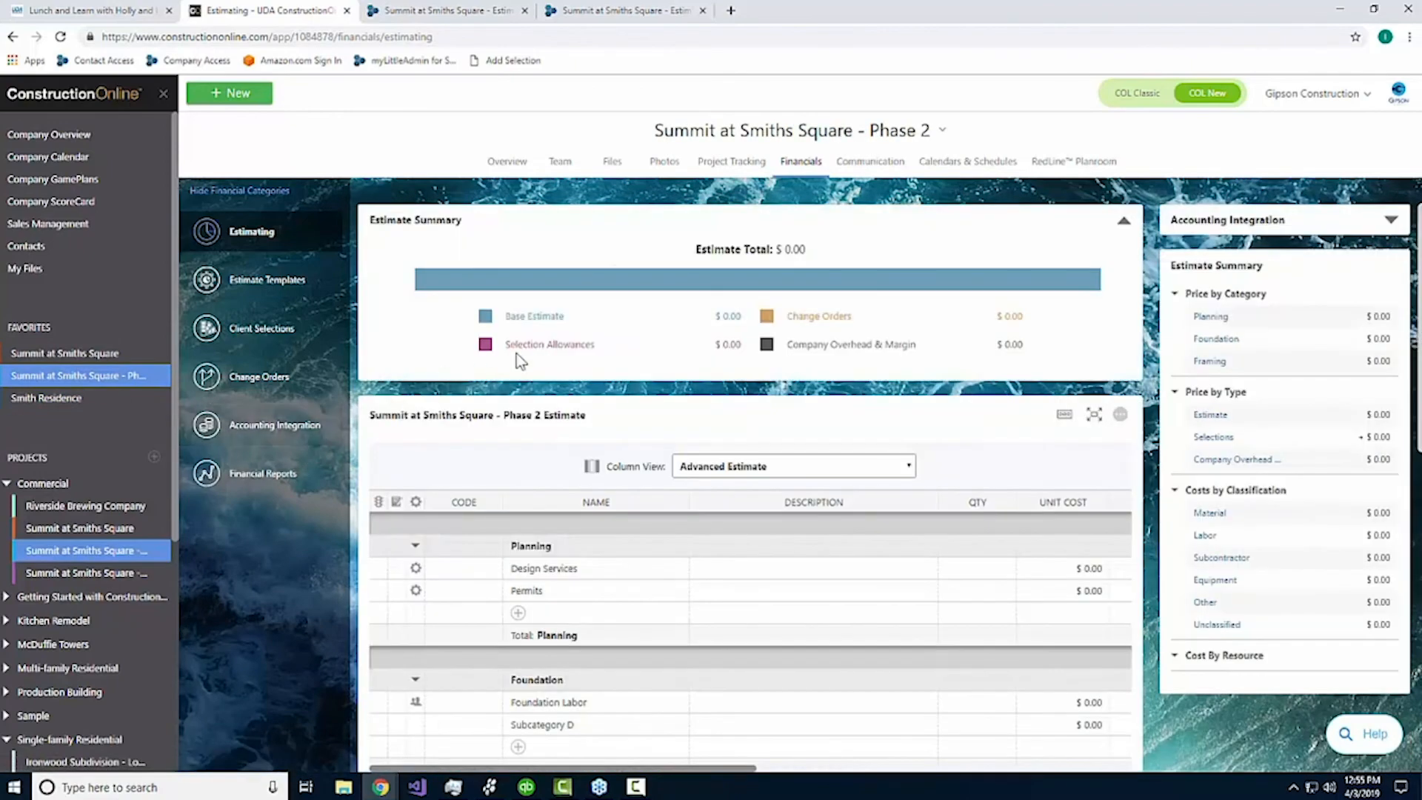
click(1120, 414)
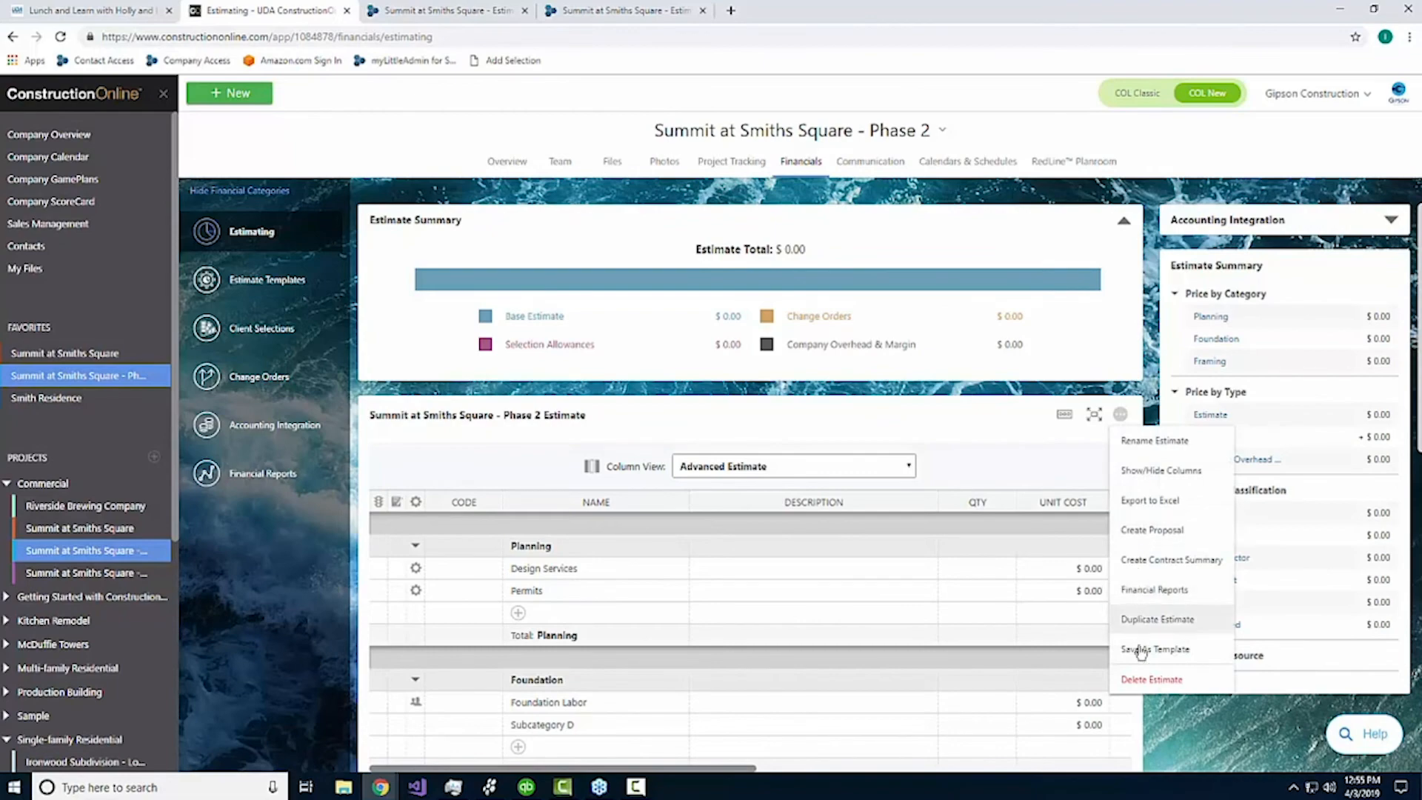
click(1152, 680)
click(751, 277)
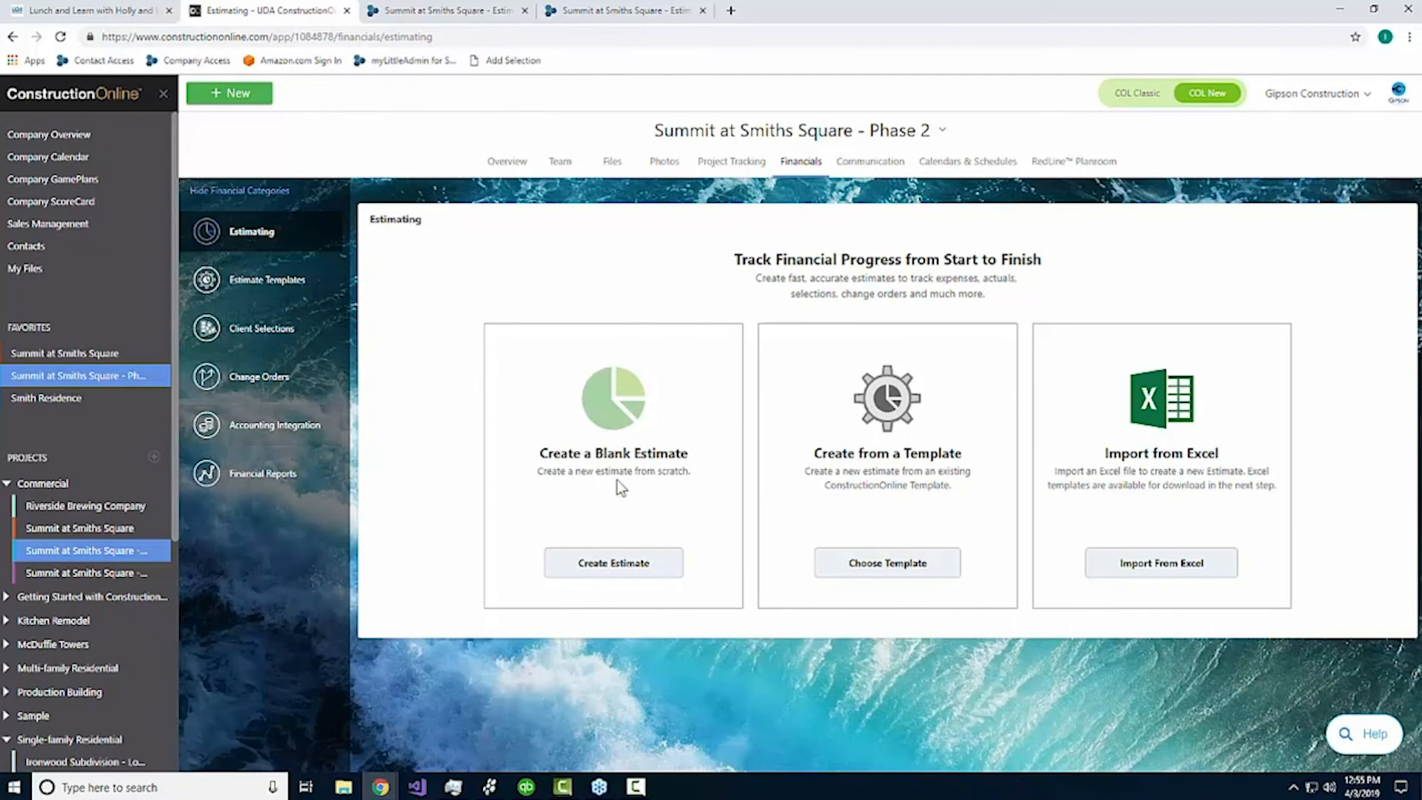
Step: Start an Excel import for the Phase 2 estimate, download the Standard format template and show the file in its folder
click(1178, 567)
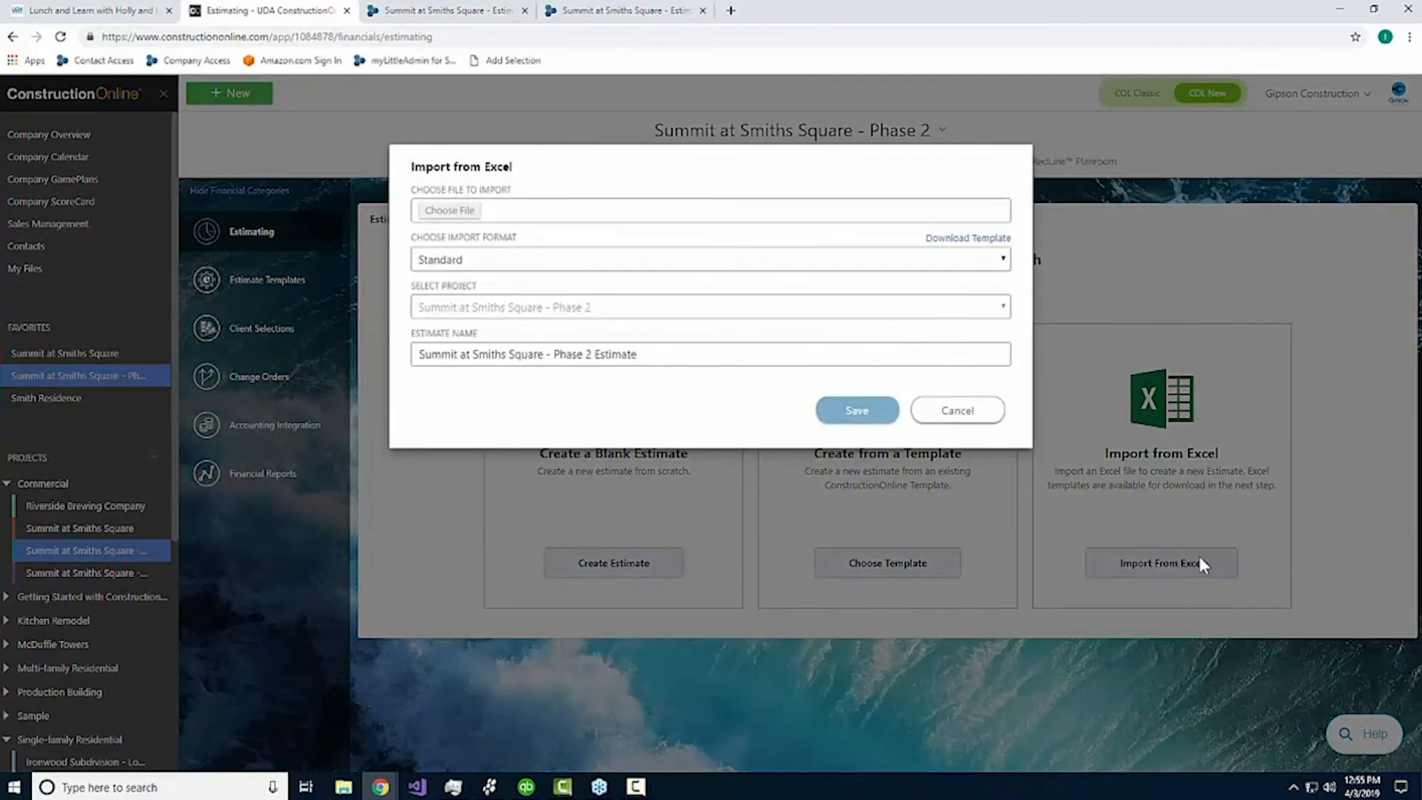
click(451, 211)
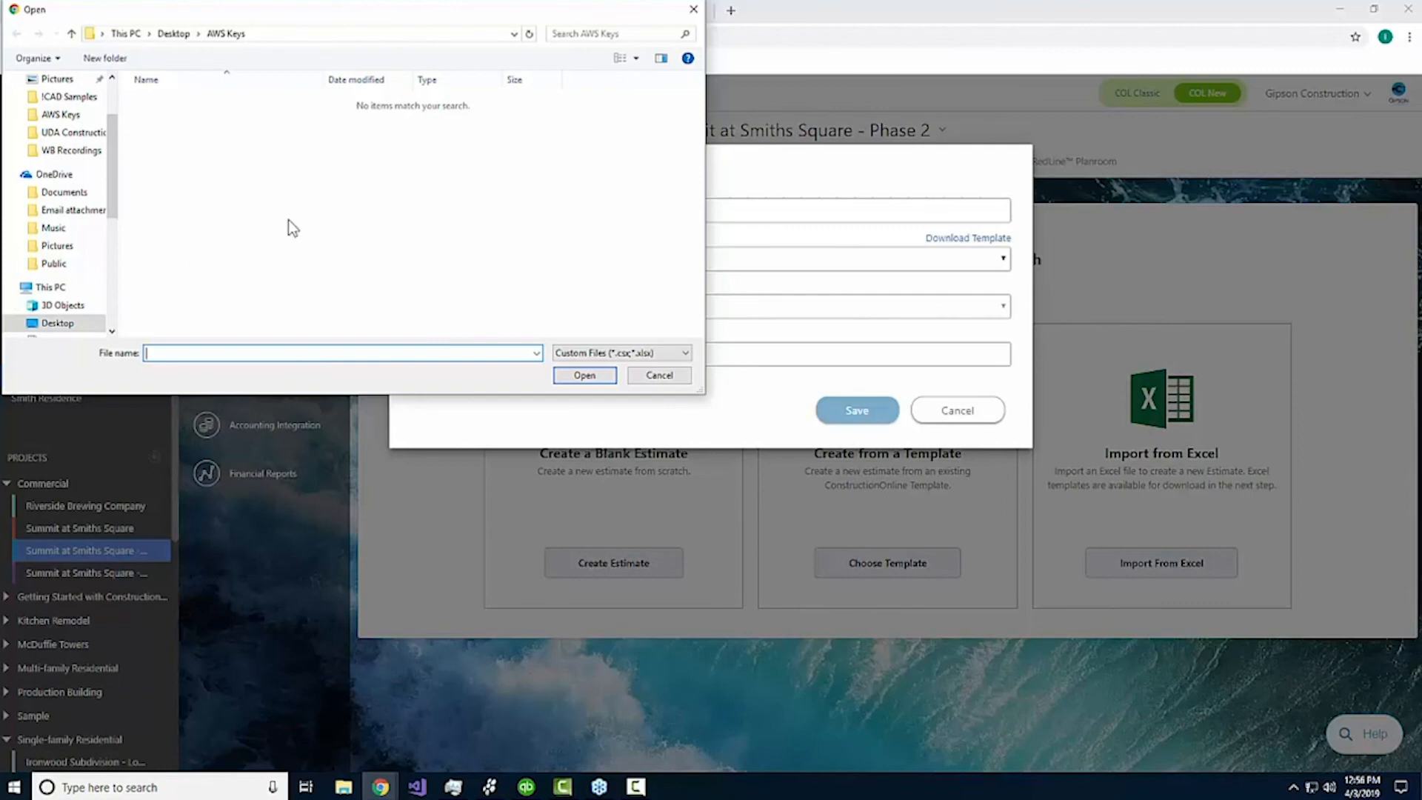
click(676, 378)
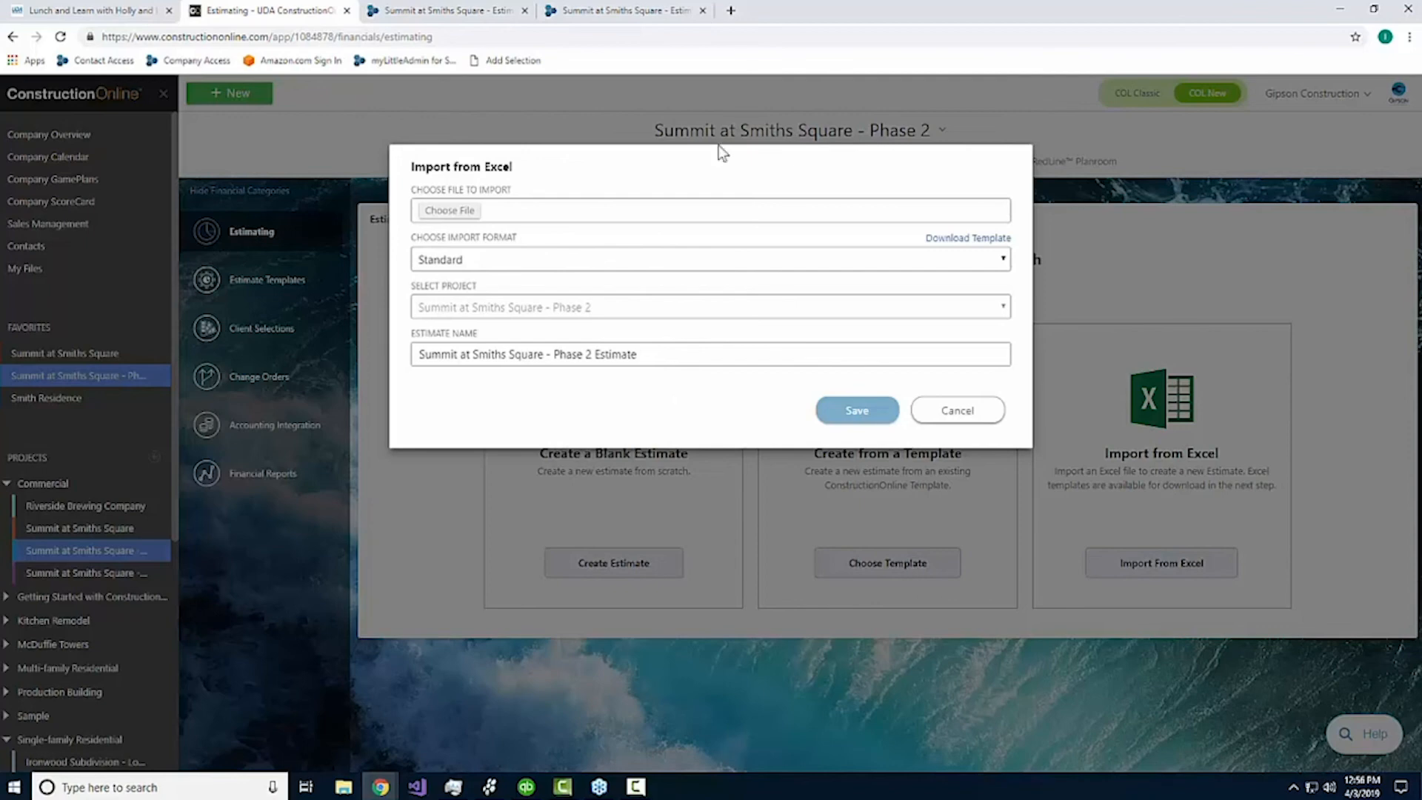
click(979, 238)
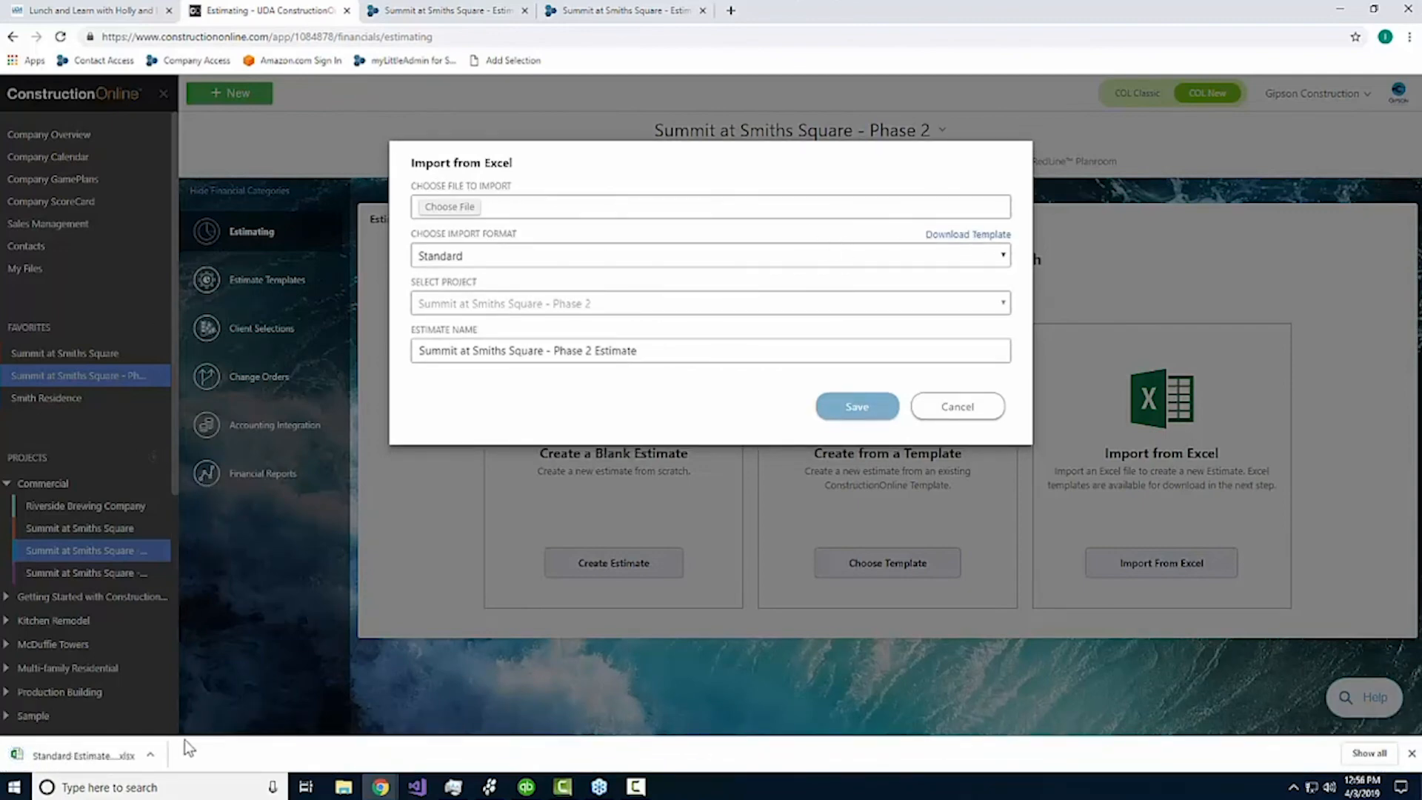
click(153, 756)
click(186, 703)
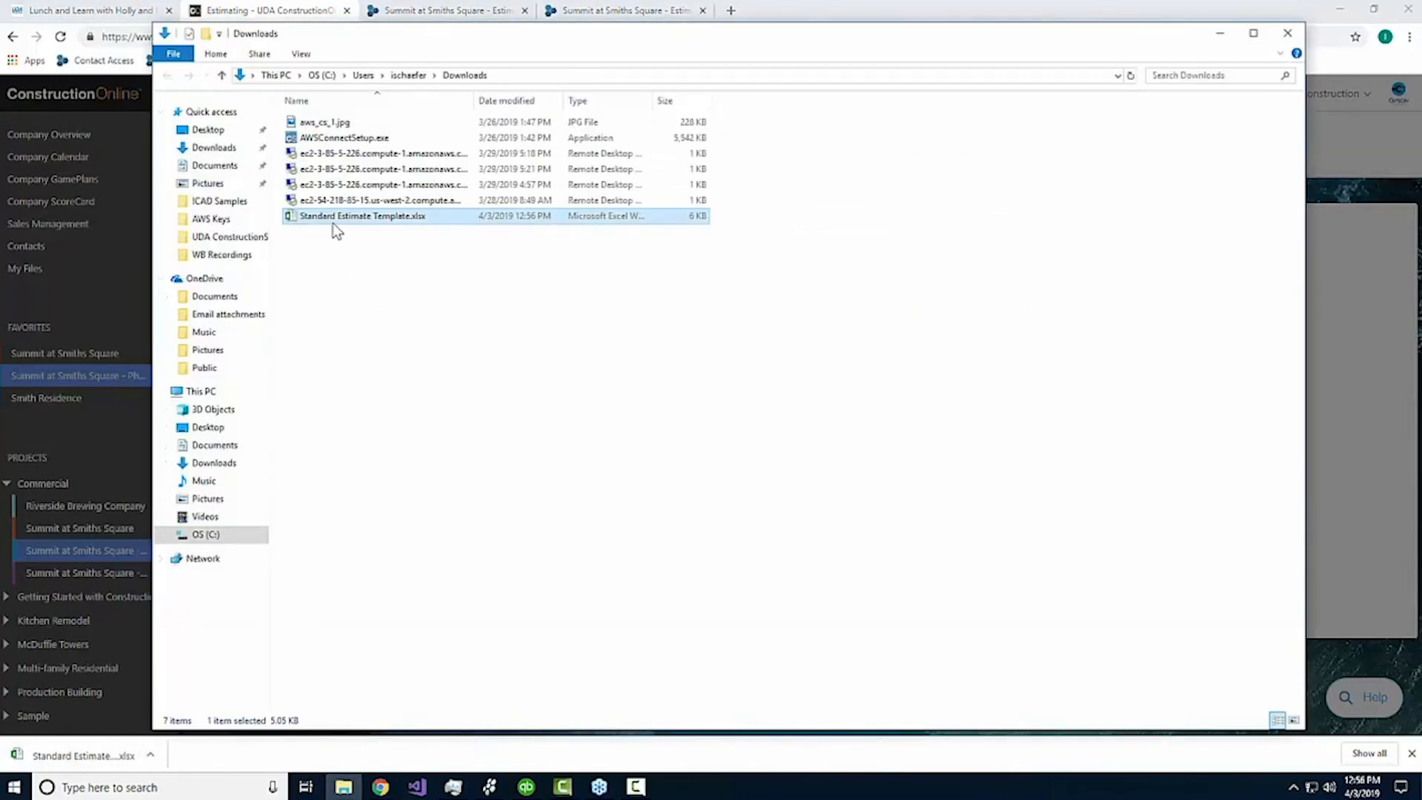
Step: Examine the sample categories and ReadMe sheet in Standard Estimate Template.xlsx, close the workbook and folder, and cancel the Excel import
double_click(331, 222)
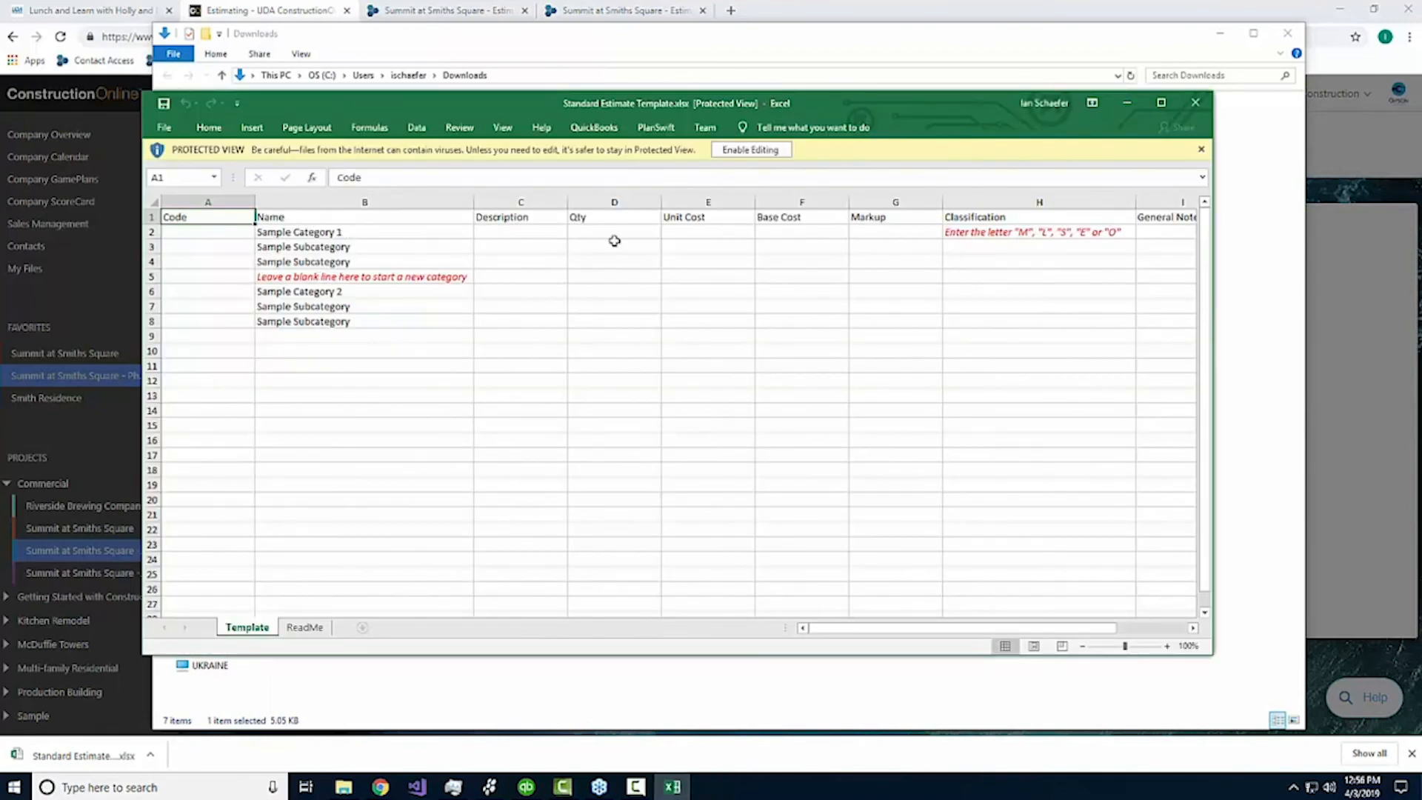
click(311, 233)
click(309, 247)
click(308, 262)
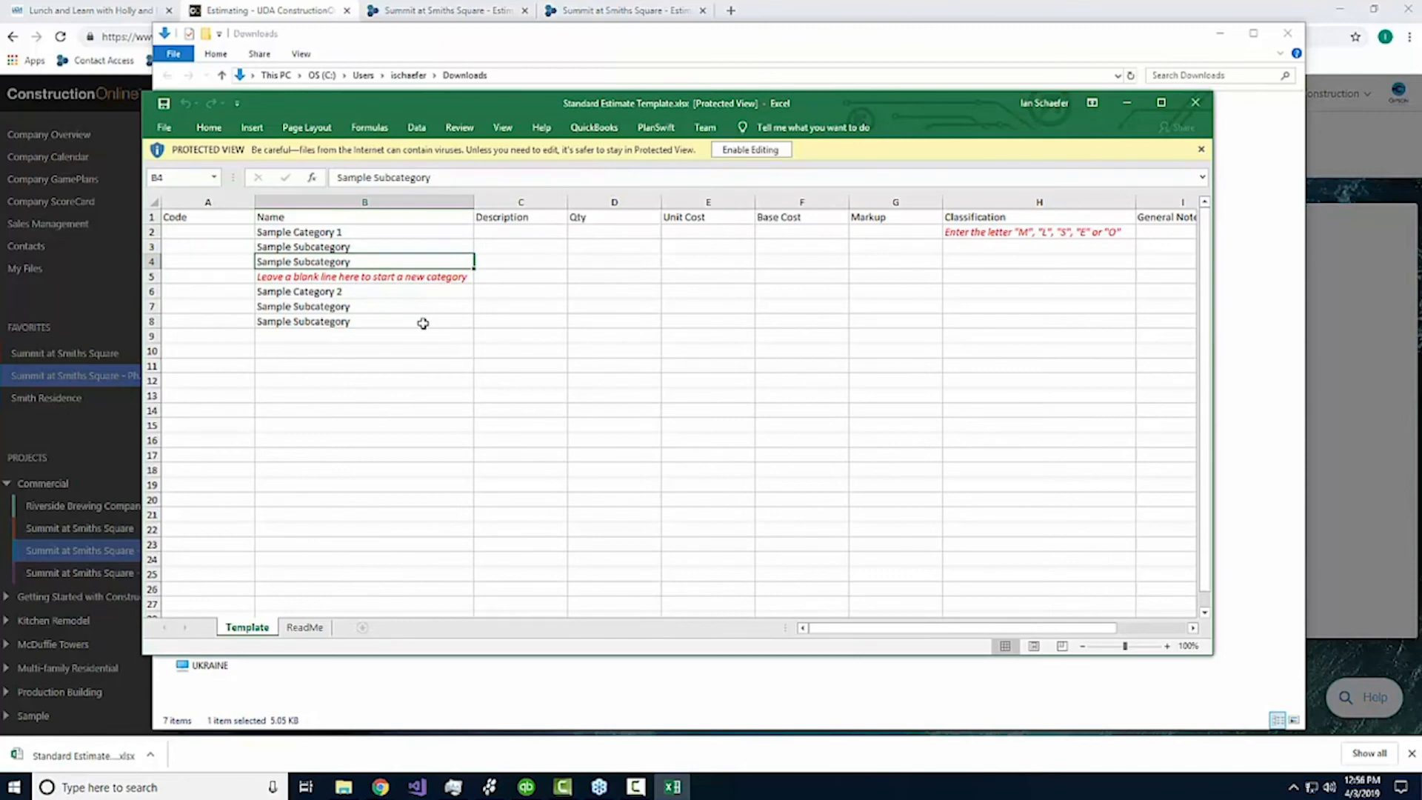
click(304, 628)
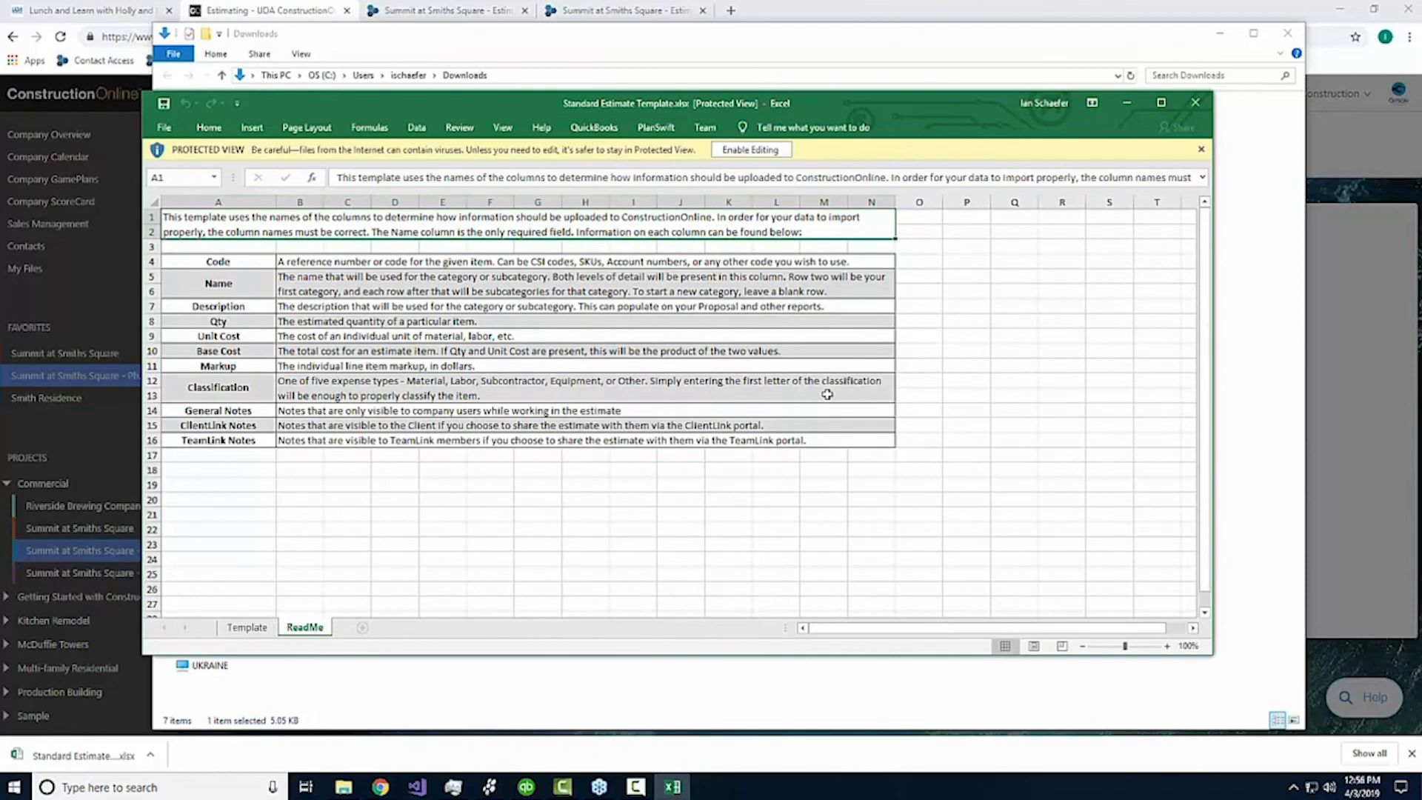
click(1186, 102)
click(1220, 33)
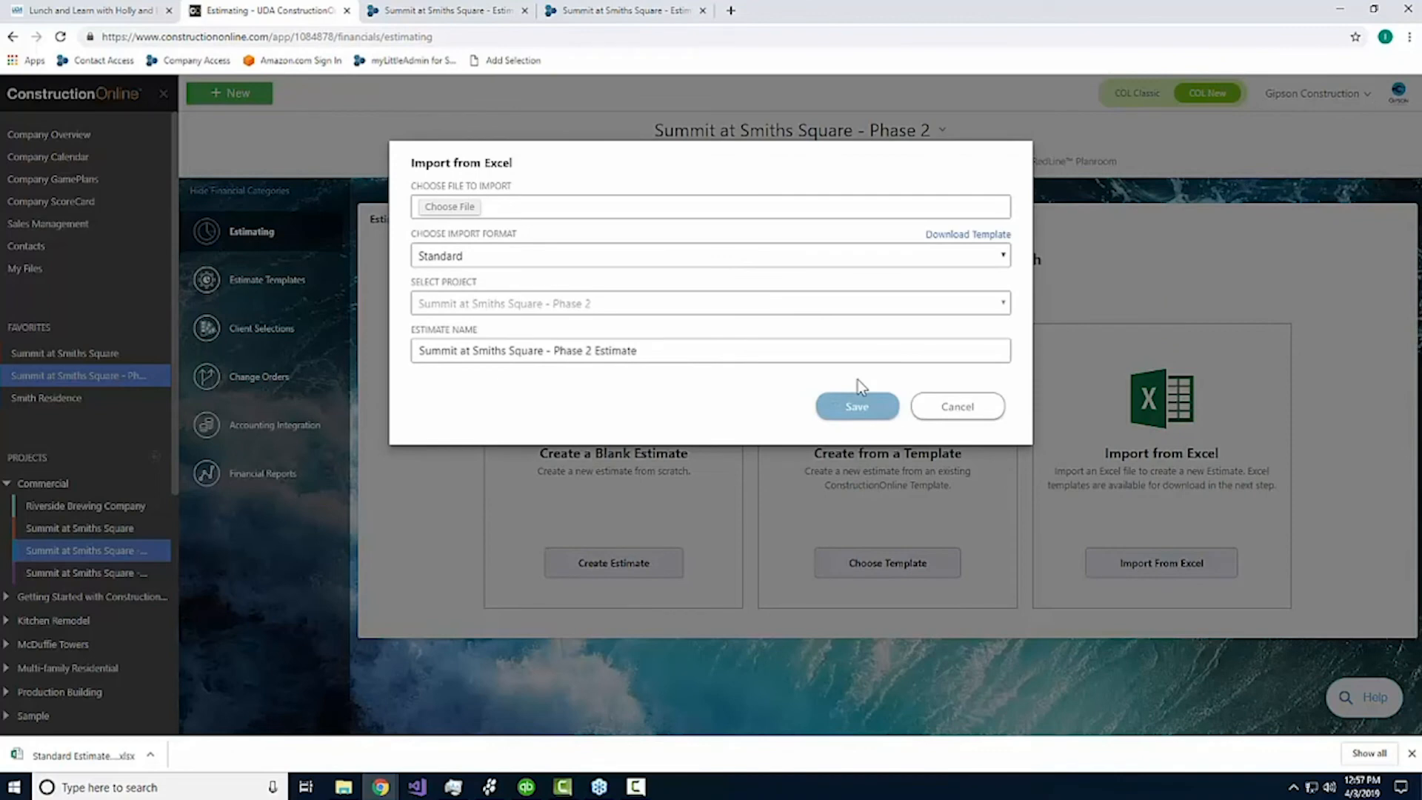
click(982, 412)
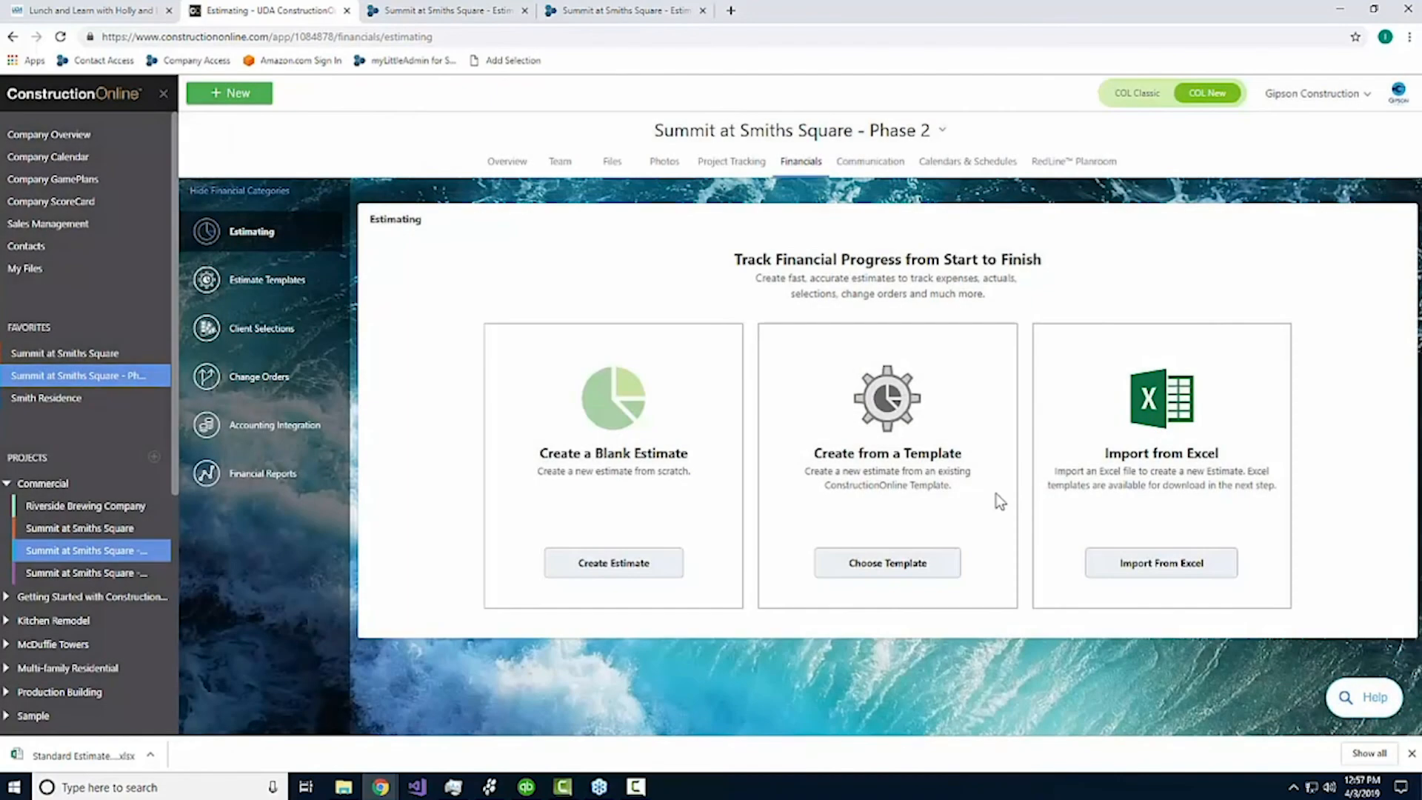
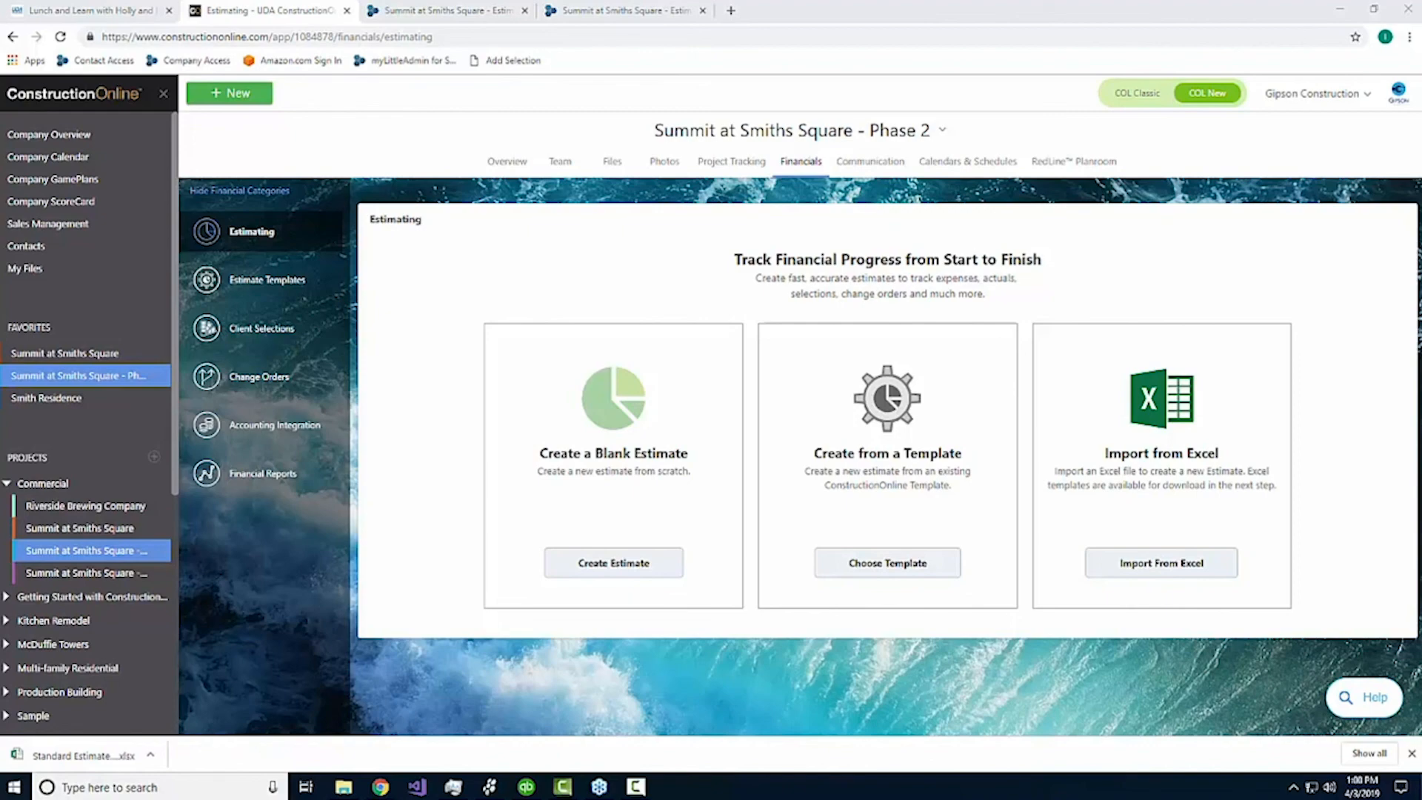
Step: View the Phase 2 and Summit at Smiths Square project overviews, and open the Summit at Smiths Square estimate
click(508, 163)
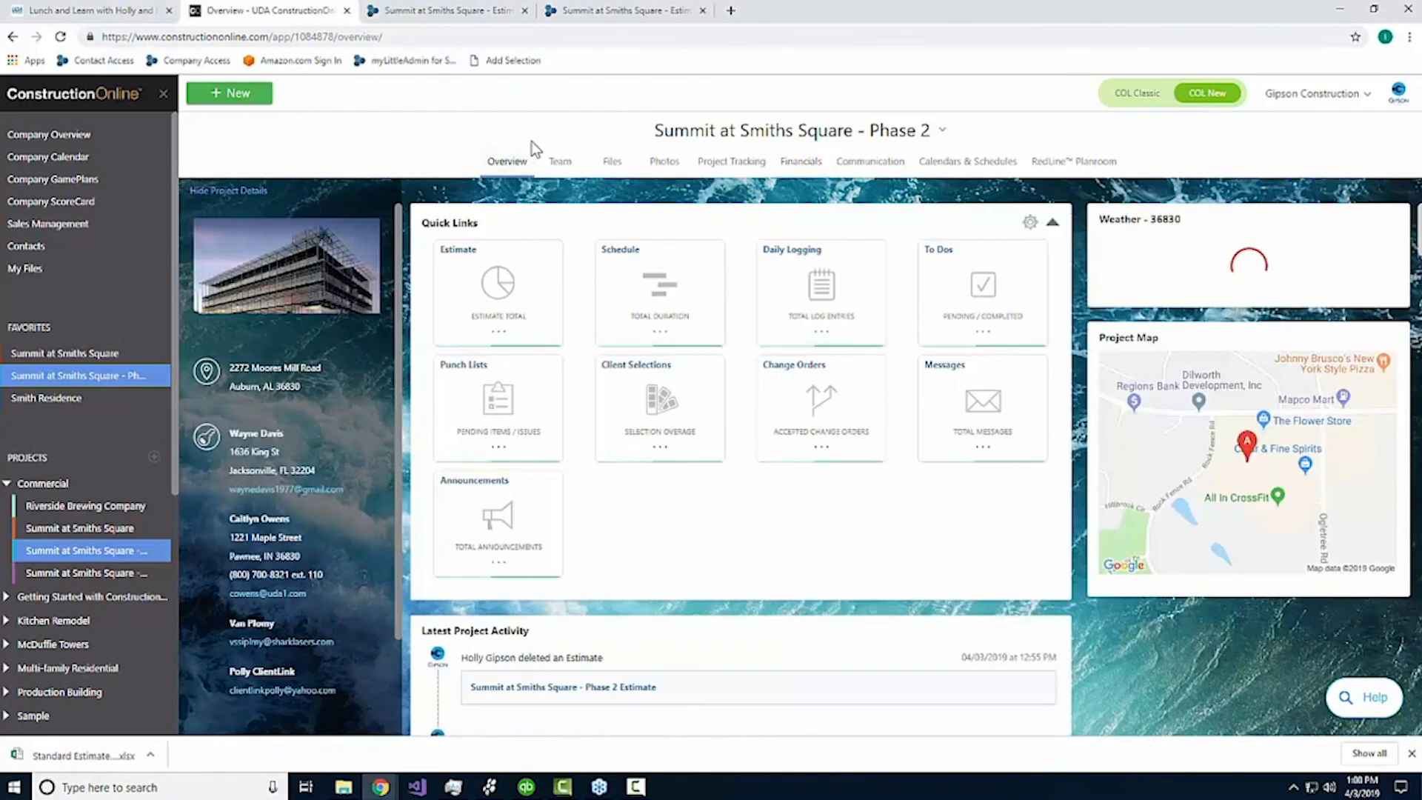
click(64, 355)
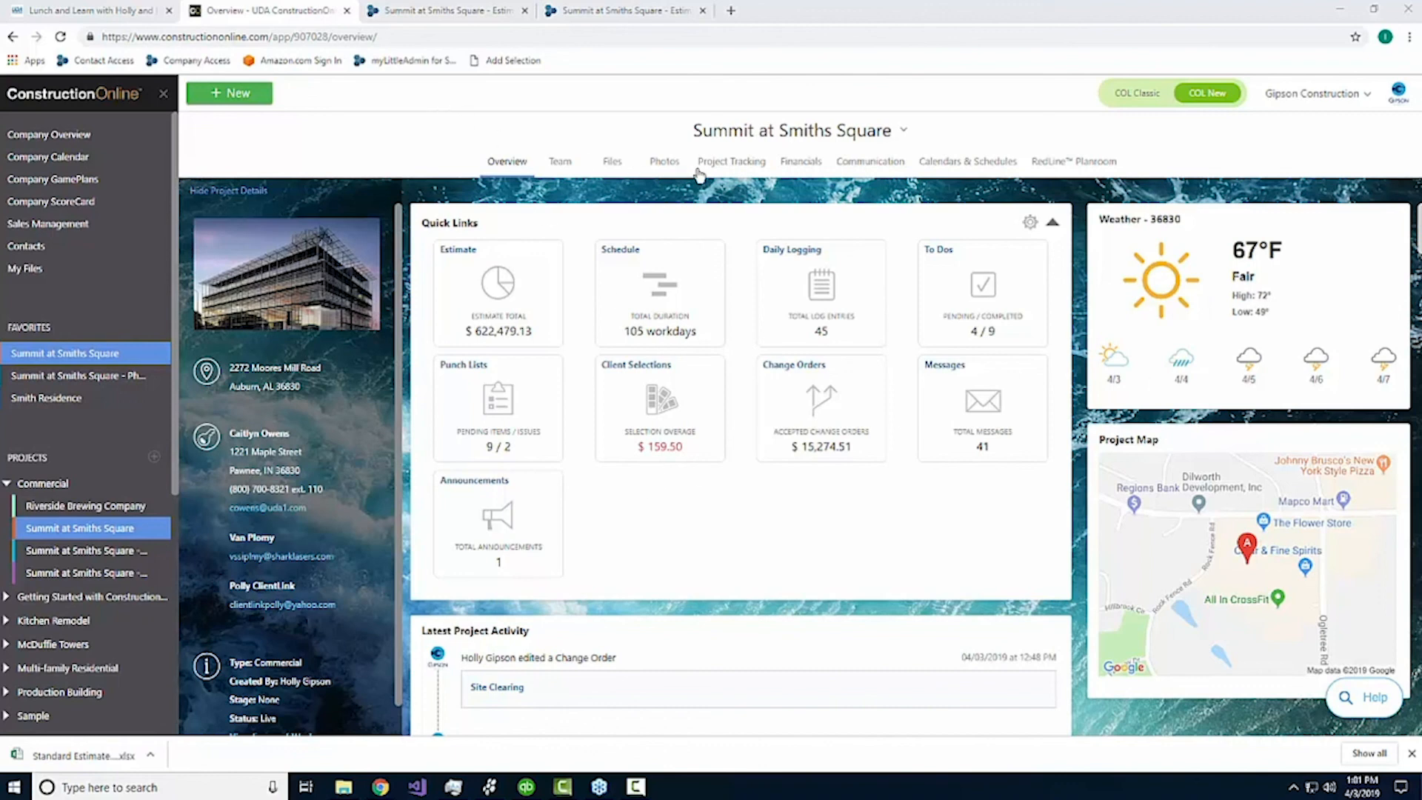
click(796, 168)
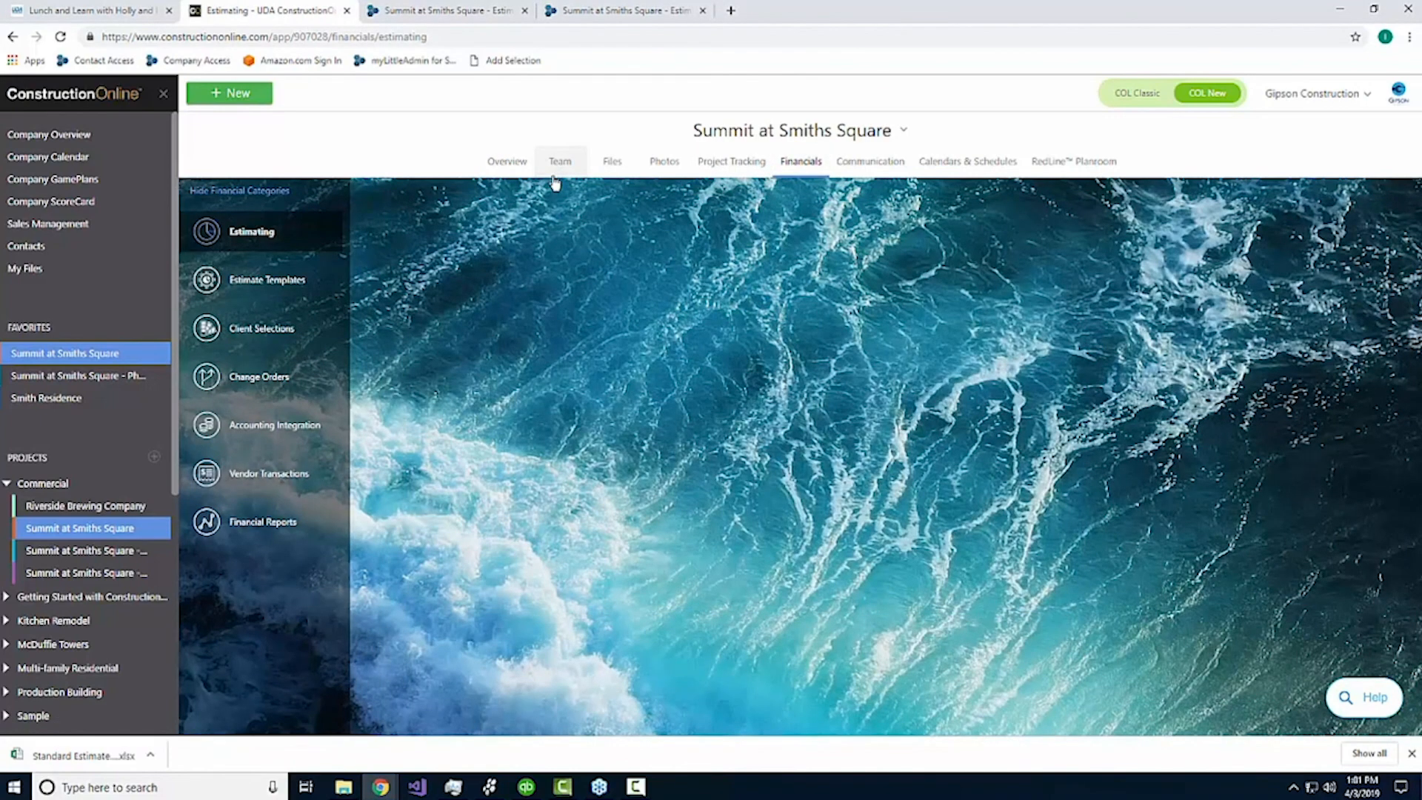
scroll(847, 474, down, 2)
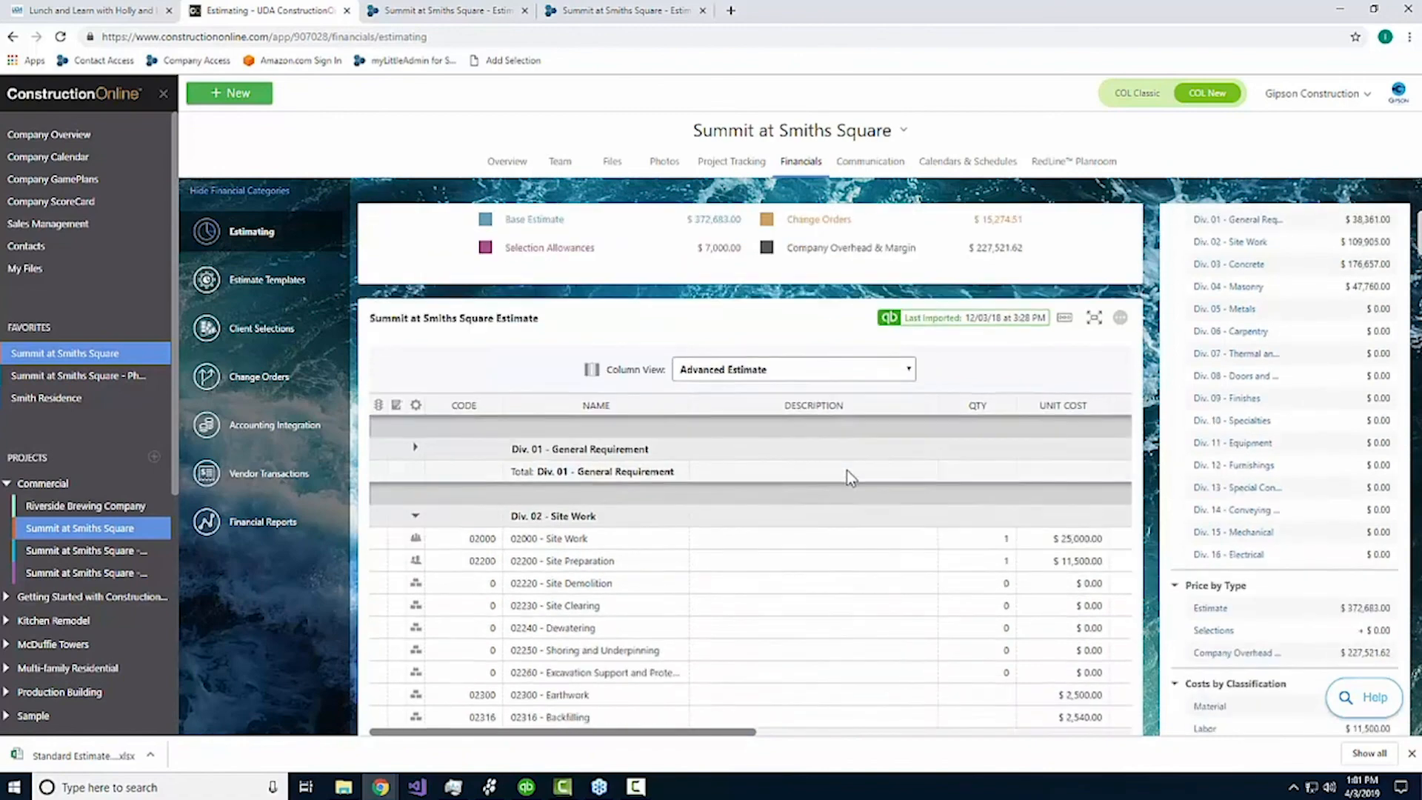
scroll(846, 470, down, 1)
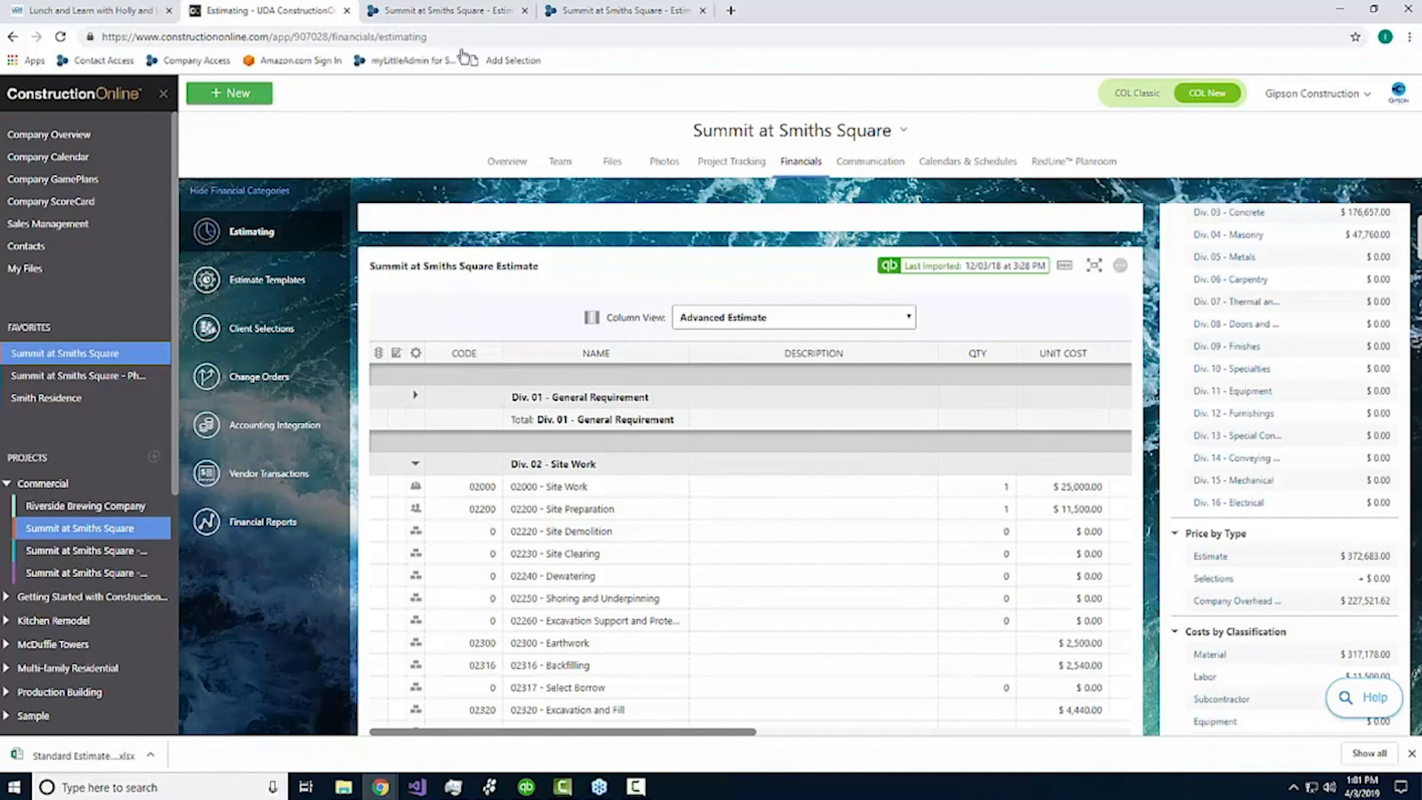
Step: Switch to the UDA Technologies website, return to its events page and look through the upcoming webinars
click(100, 9)
click(9, 37)
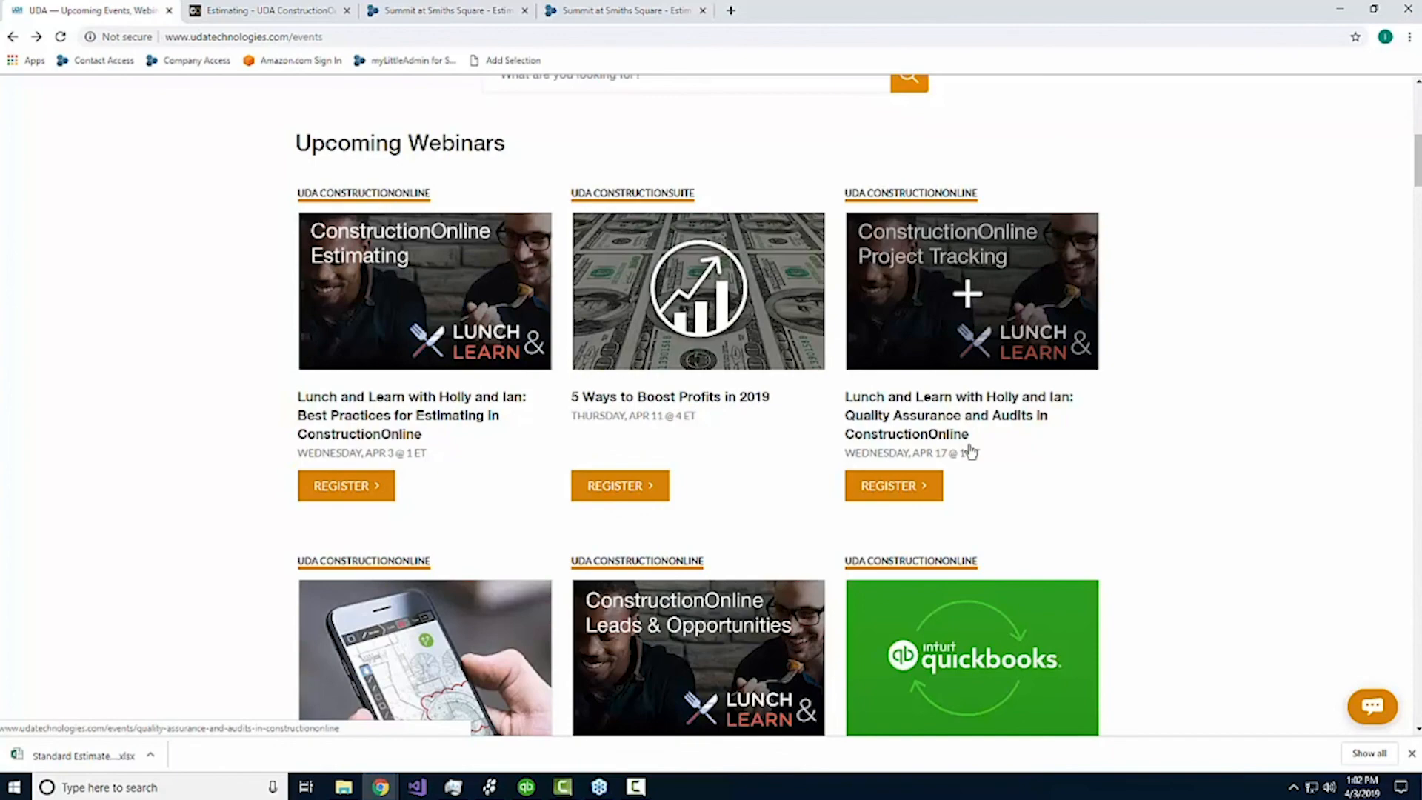
scroll(997, 437, down, 3)
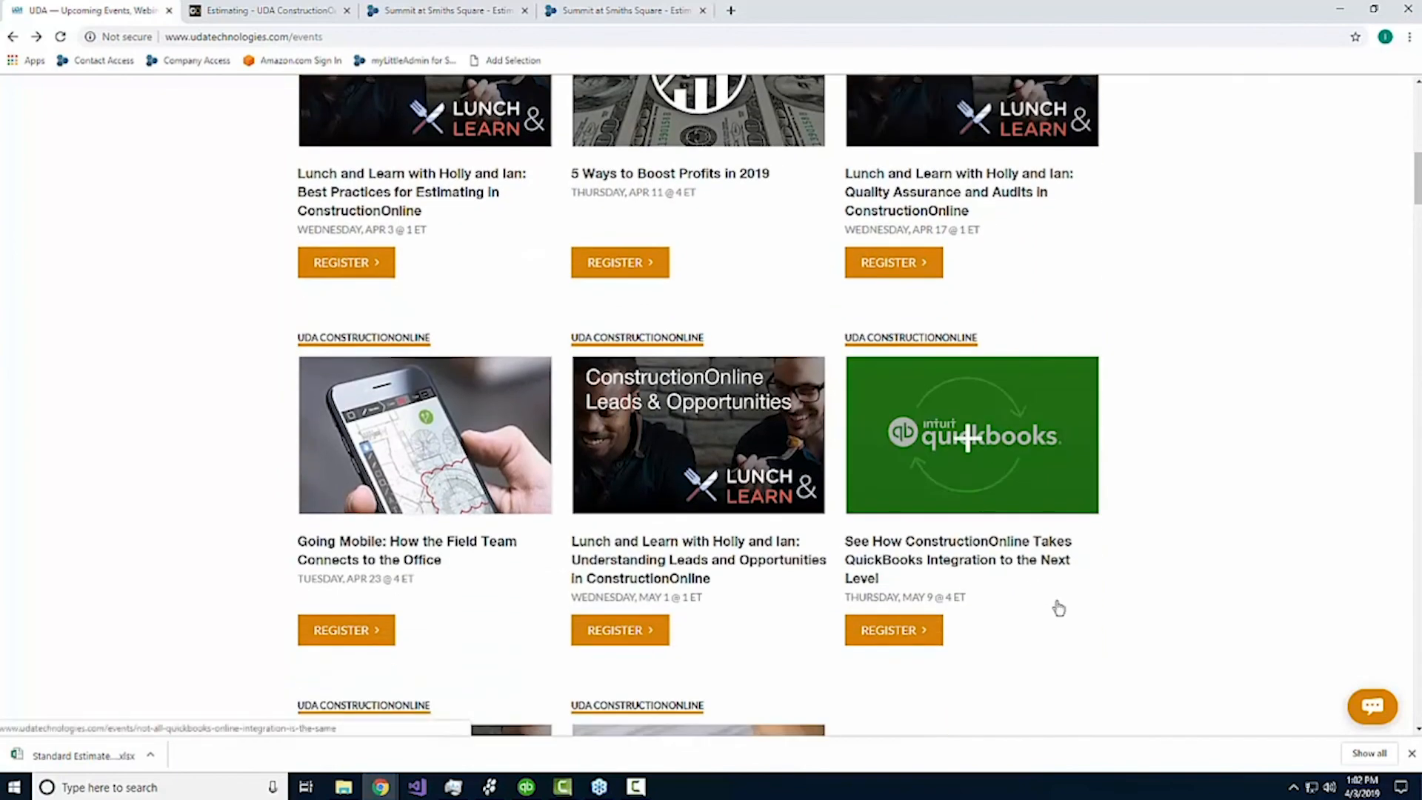
scroll(1102, 604, down, 3)
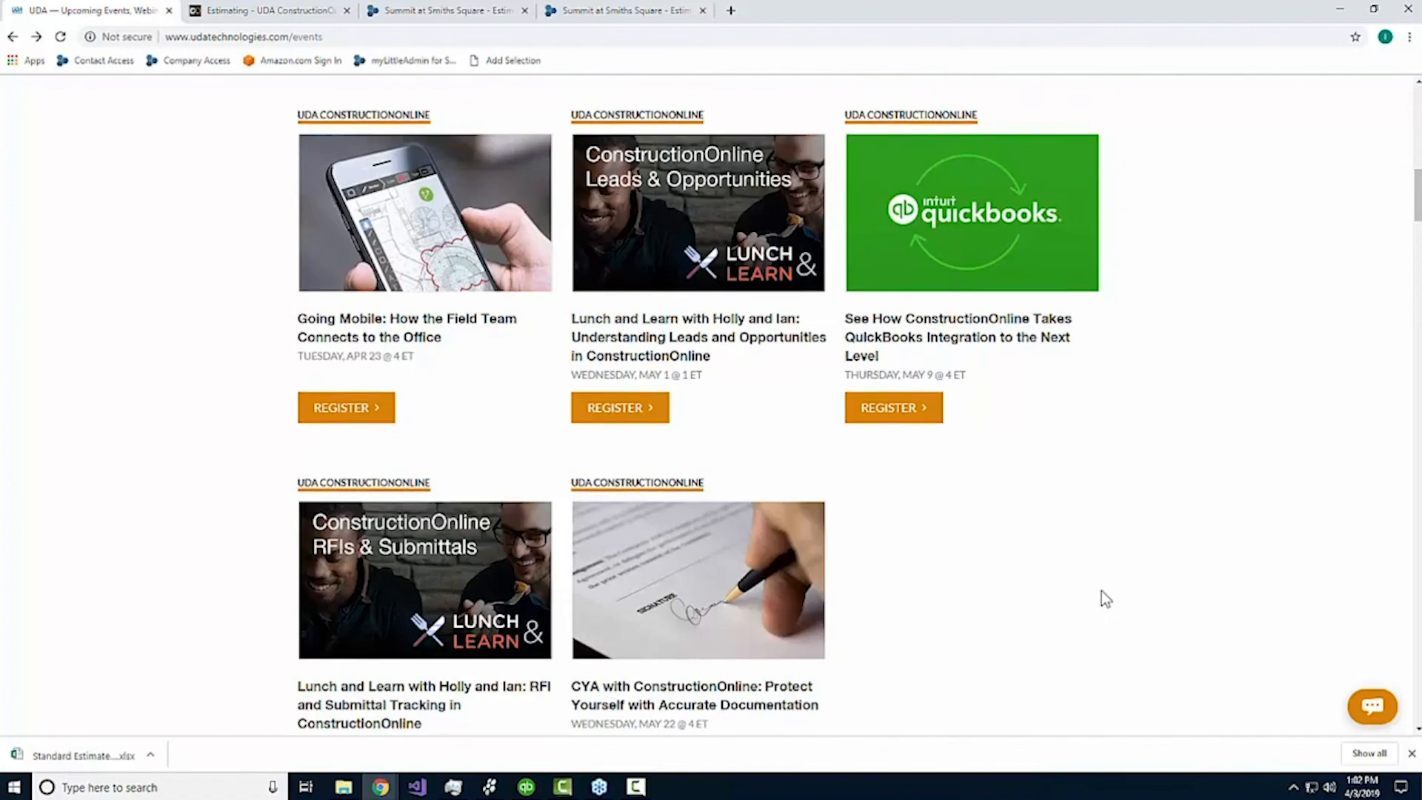
scroll(1102, 591, up, 15)
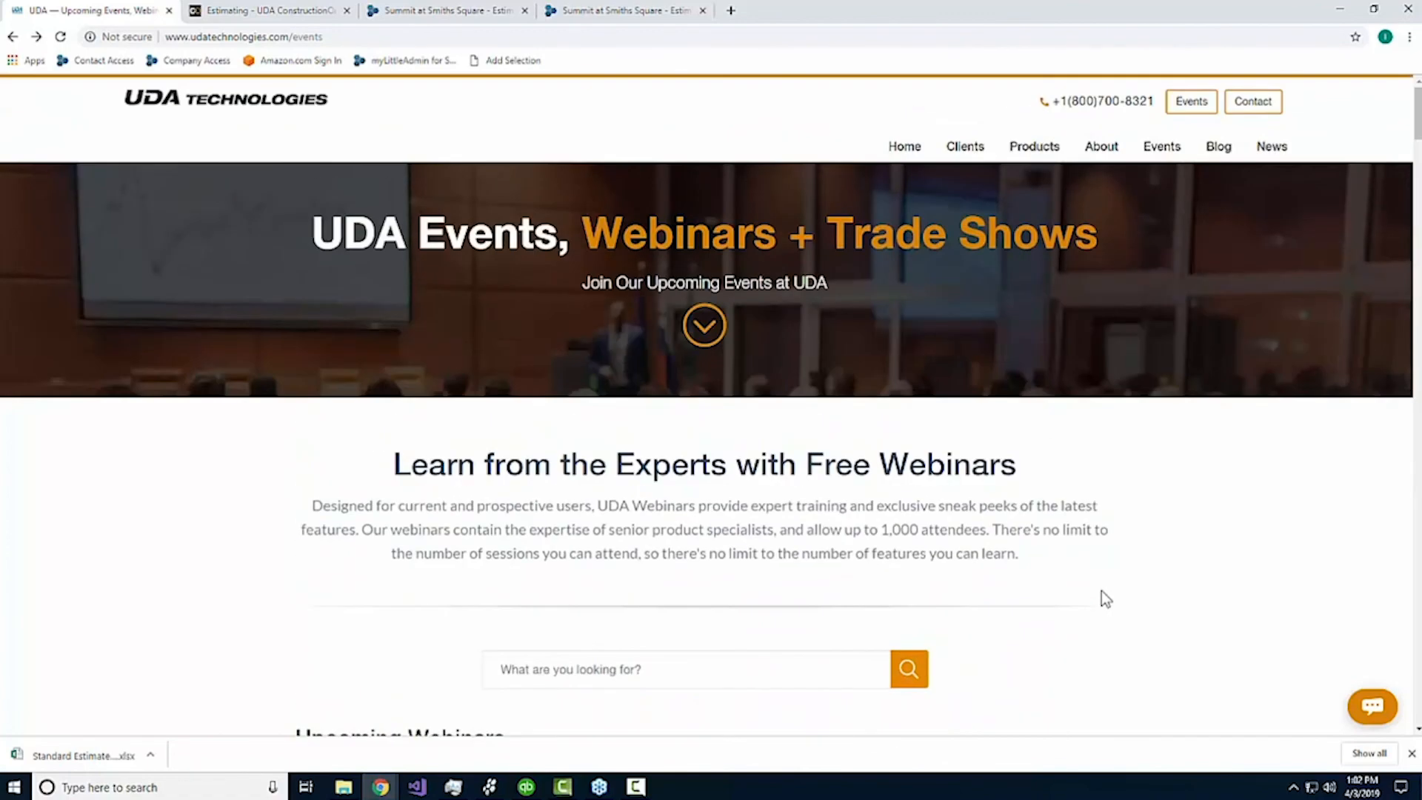